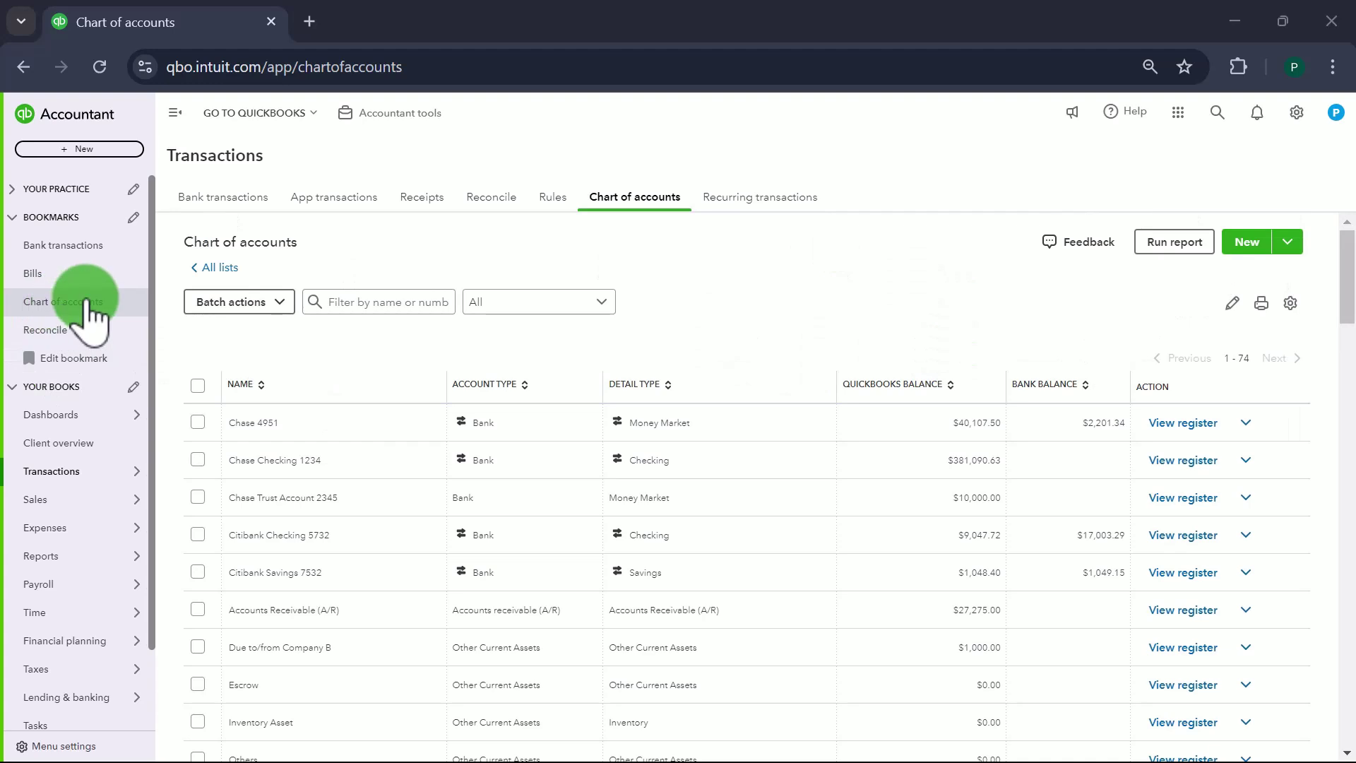
- In the chart of accounts, add an Income account named Food Sales with detail type Sales of Product Income, using Save and new
click(85, 303)
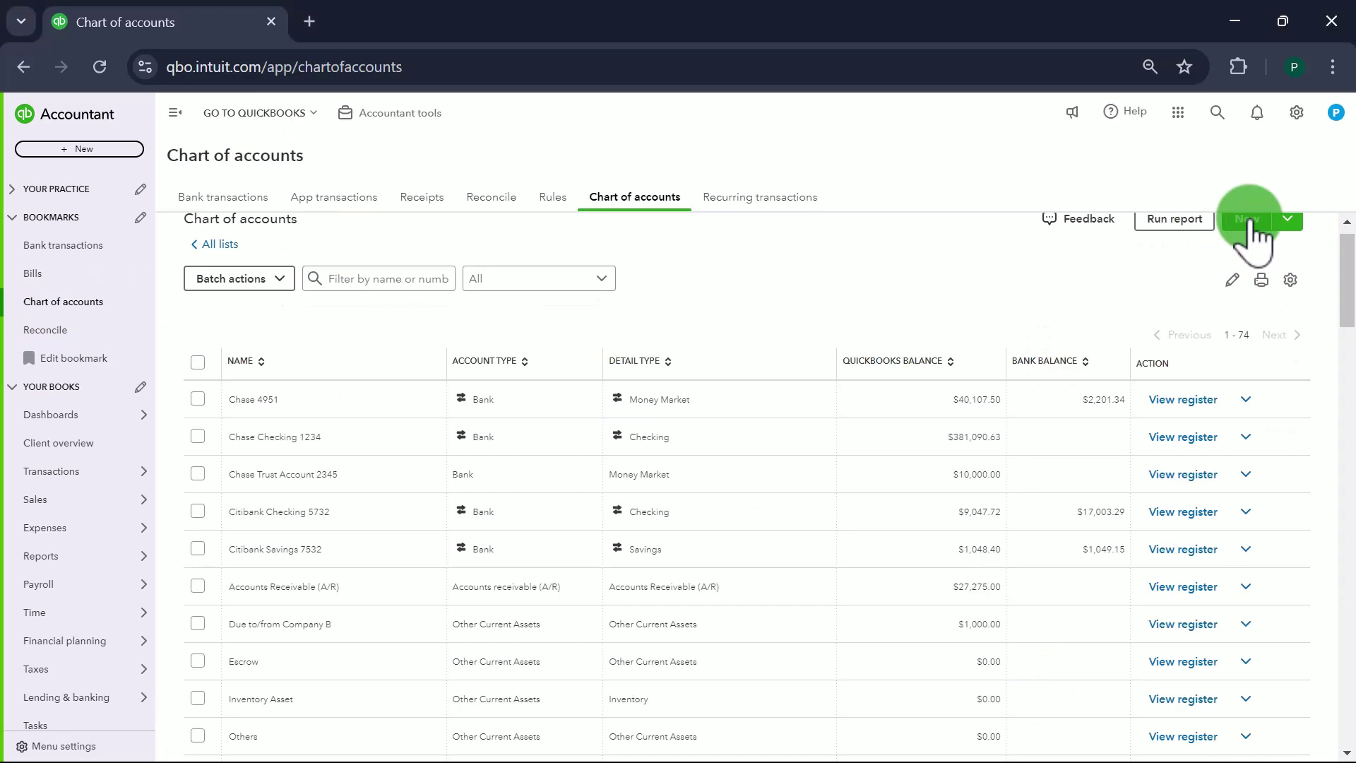
click(1250, 220)
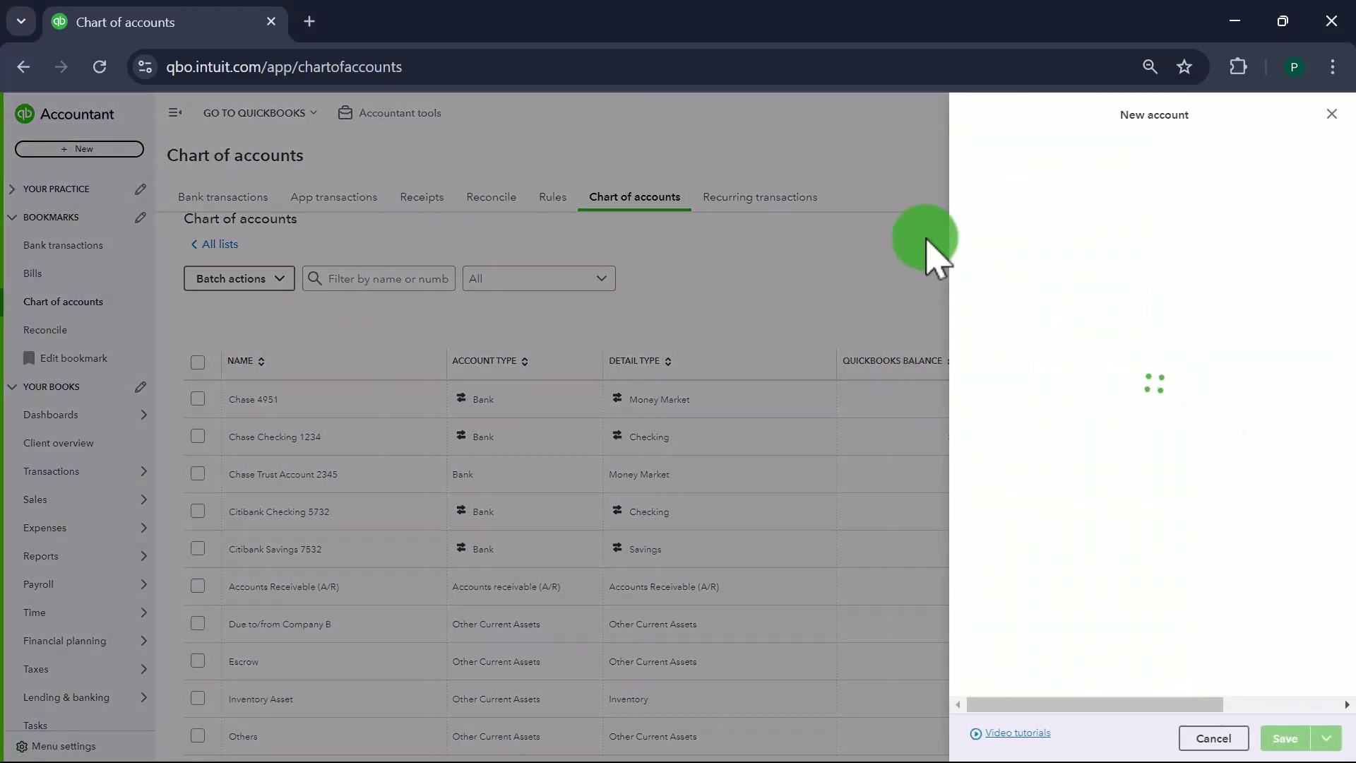
click(1071, 173)
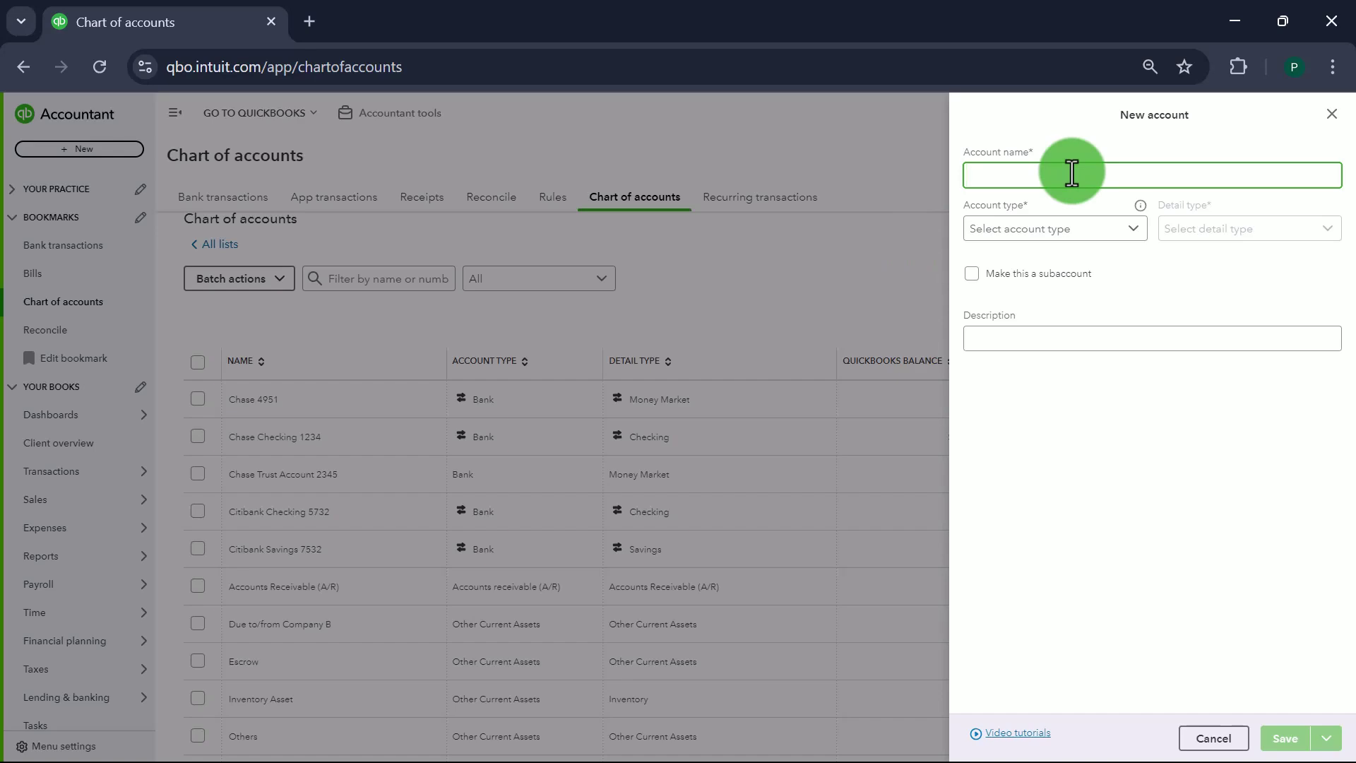
text(Food Sales)
click(1133, 229)
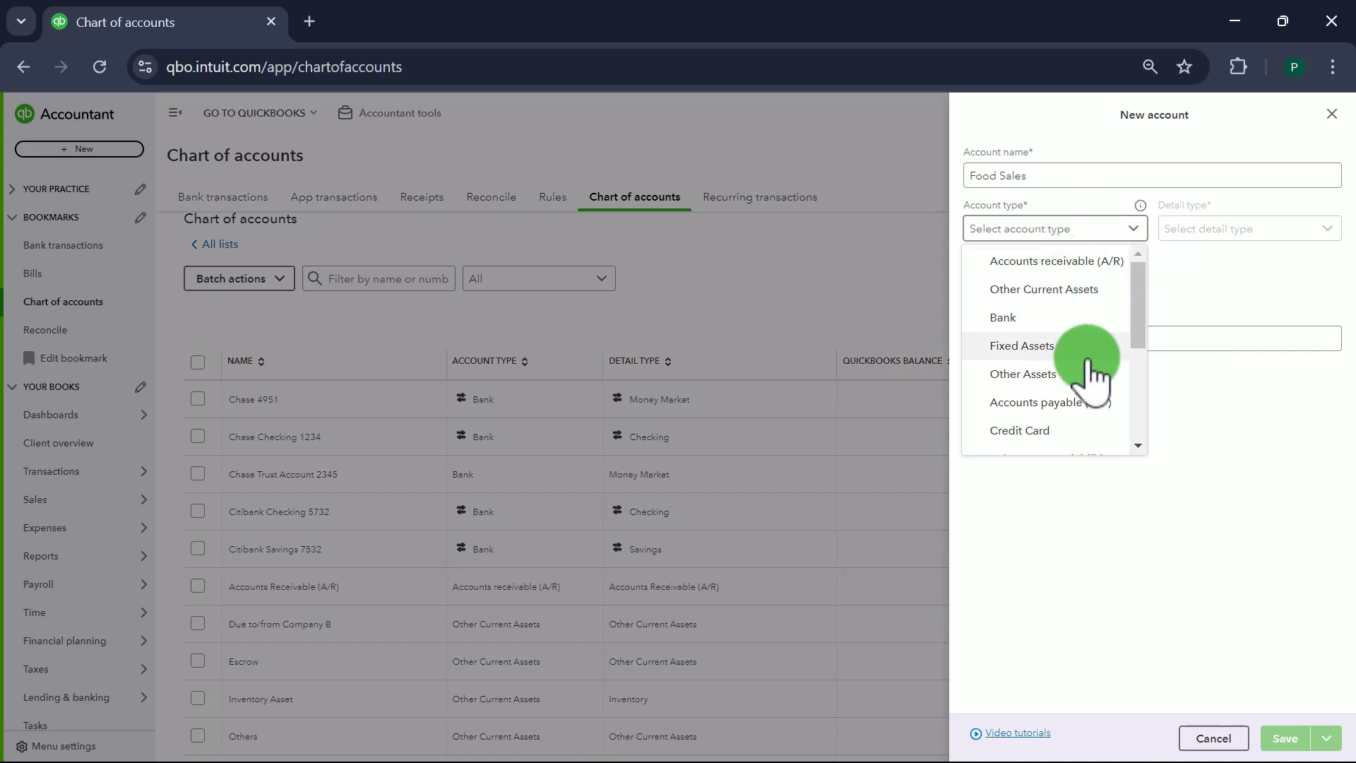
scroll(1088, 364, down, 5)
click(1027, 346)
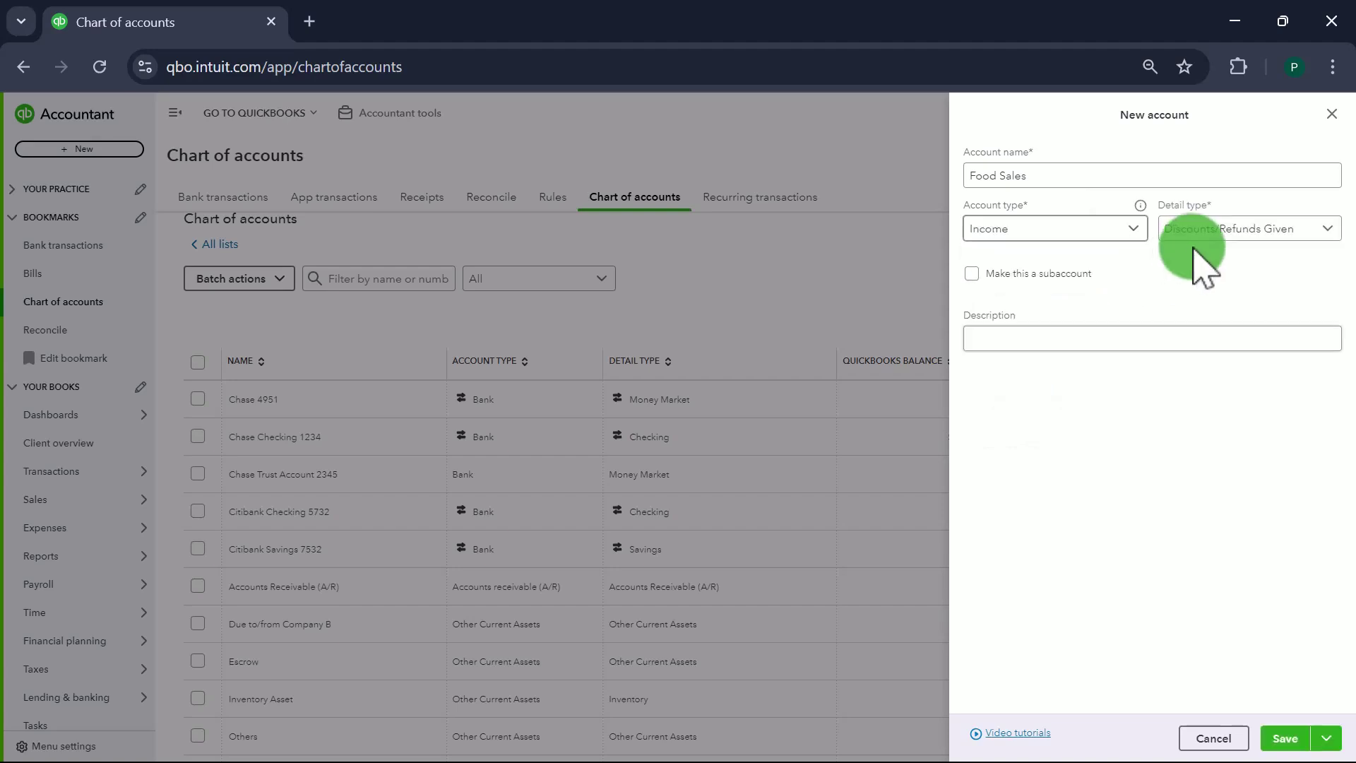
click(1226, 233)
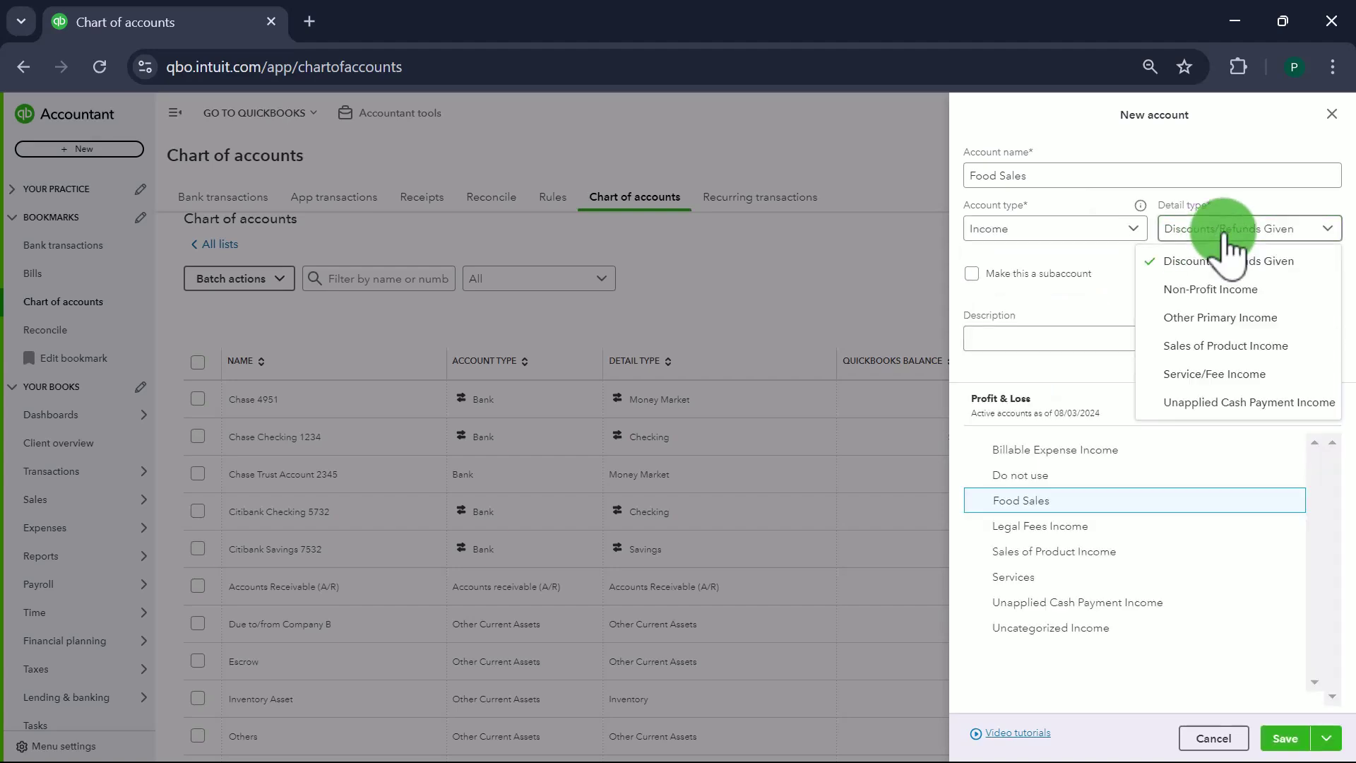
click(1235, 347)
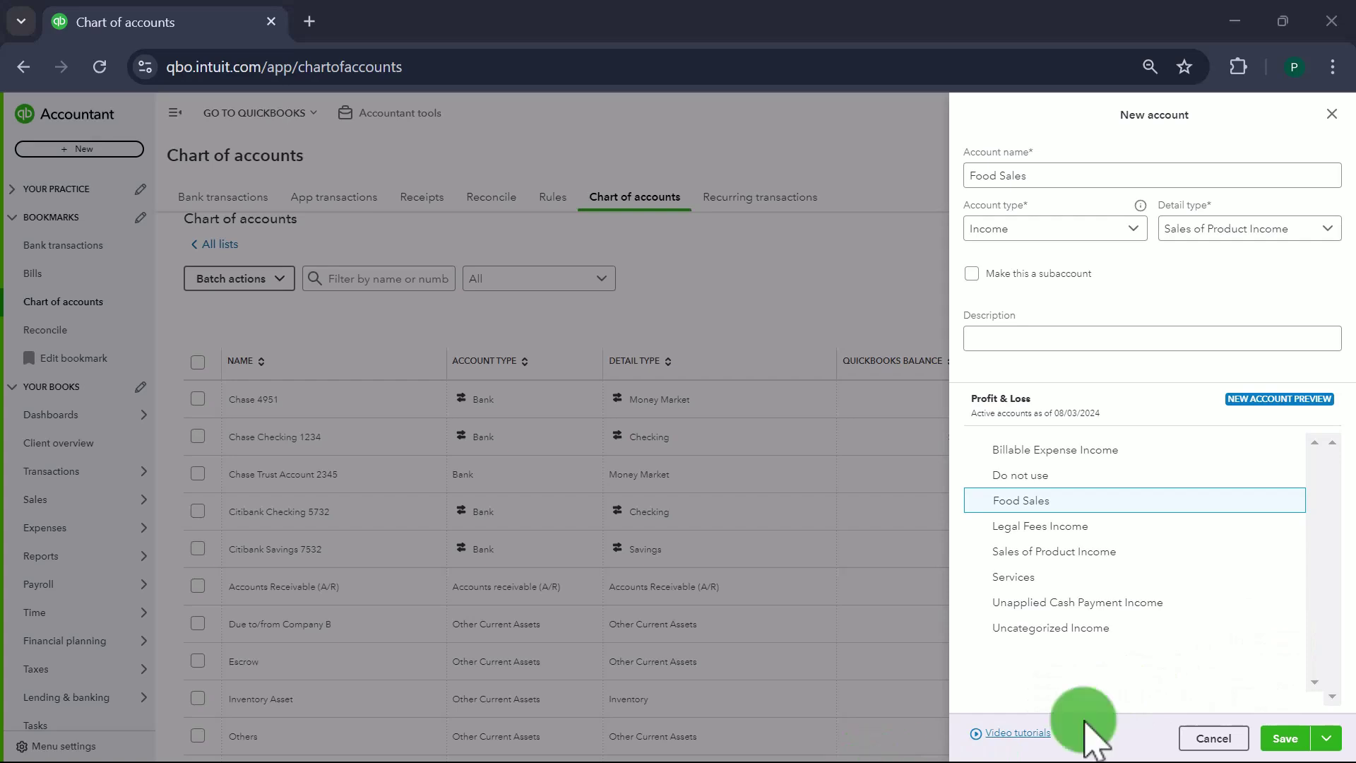
click(1327, 738)
click(1289, 699)
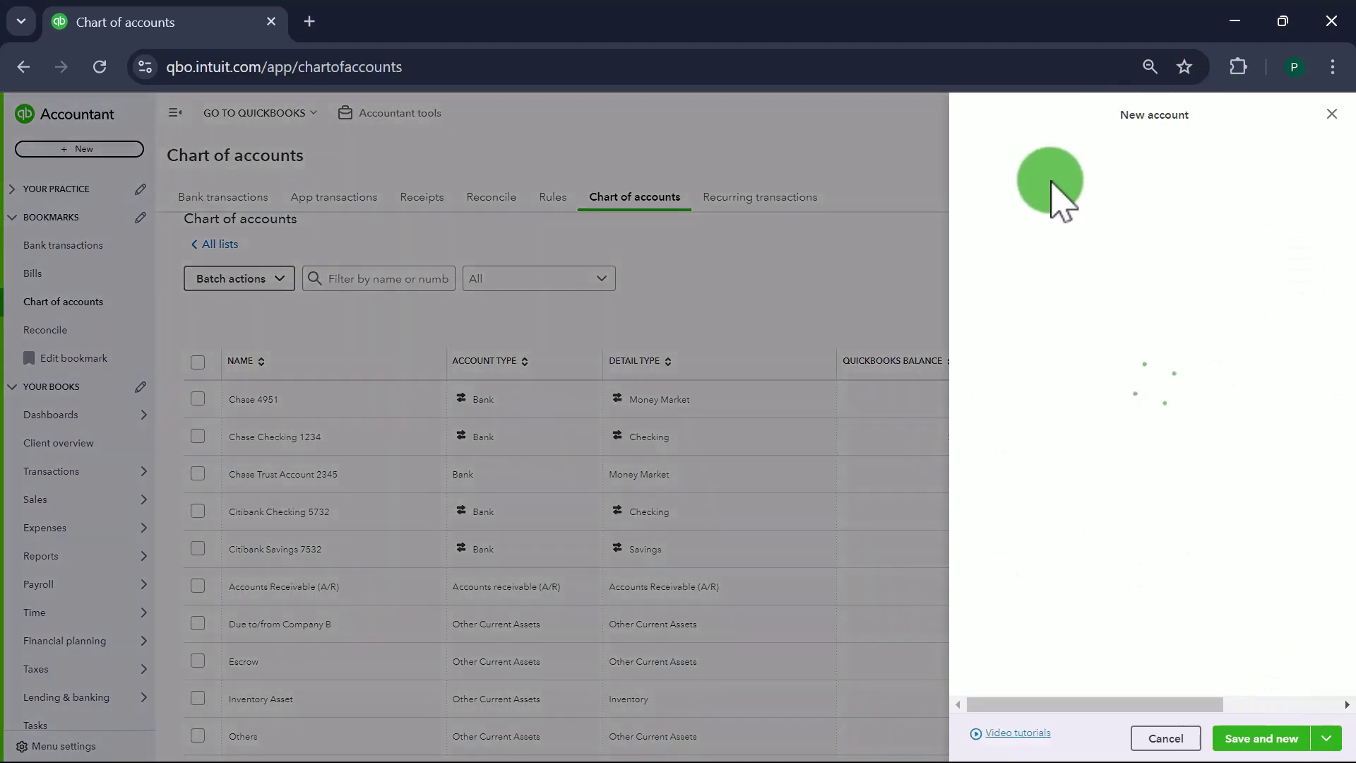
- Add an Income account named Food Discount with detail type Discounts/Refunds Given and save it, continuing to another new account
click(1041, 176)
text(Food Discou)
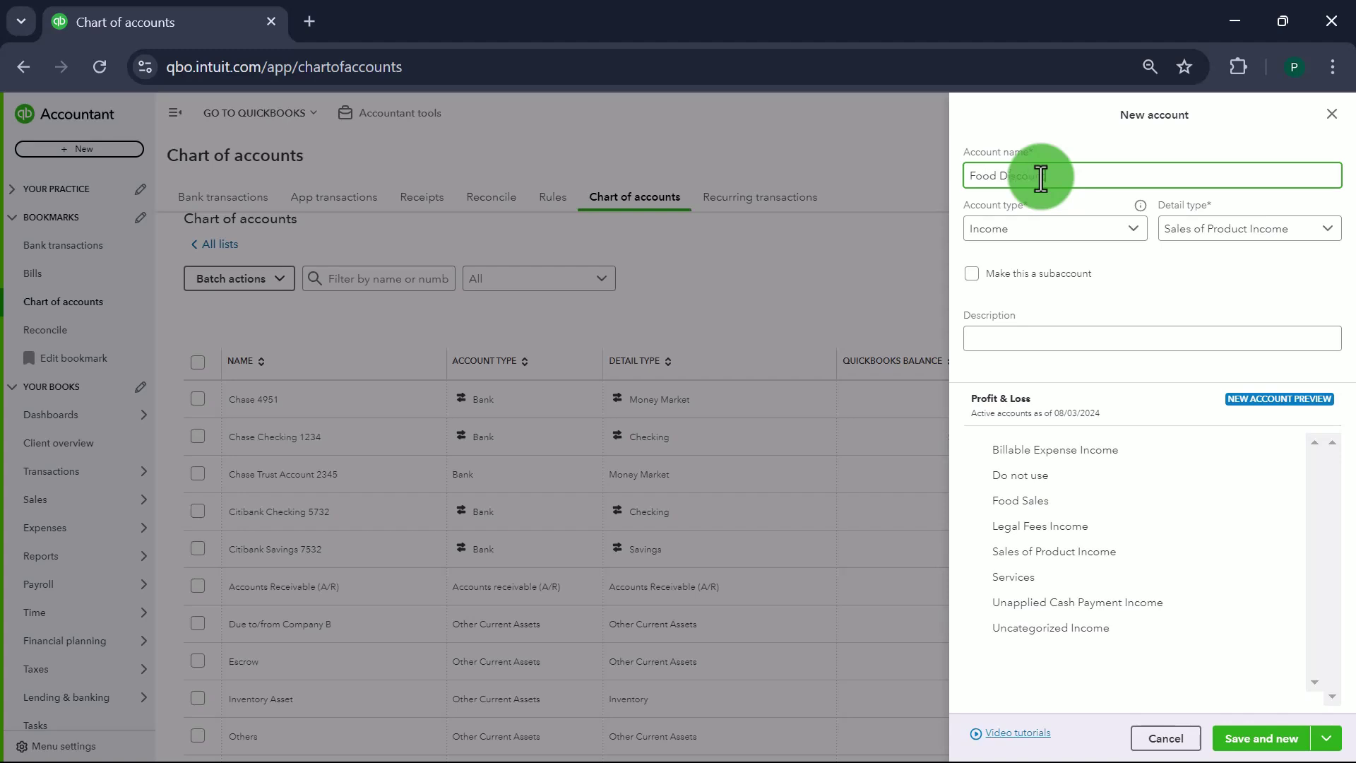
text(nt)
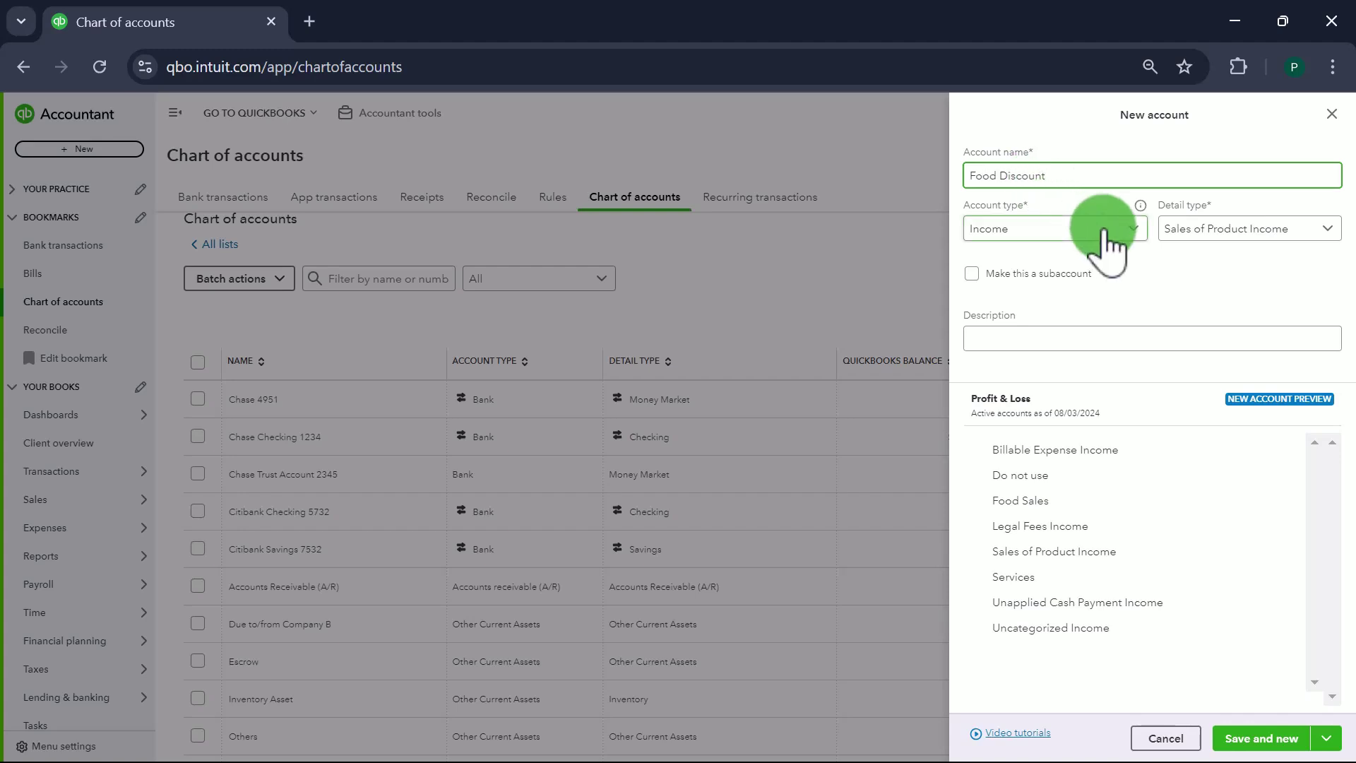
click(1201, 237)
click(1212, 261)
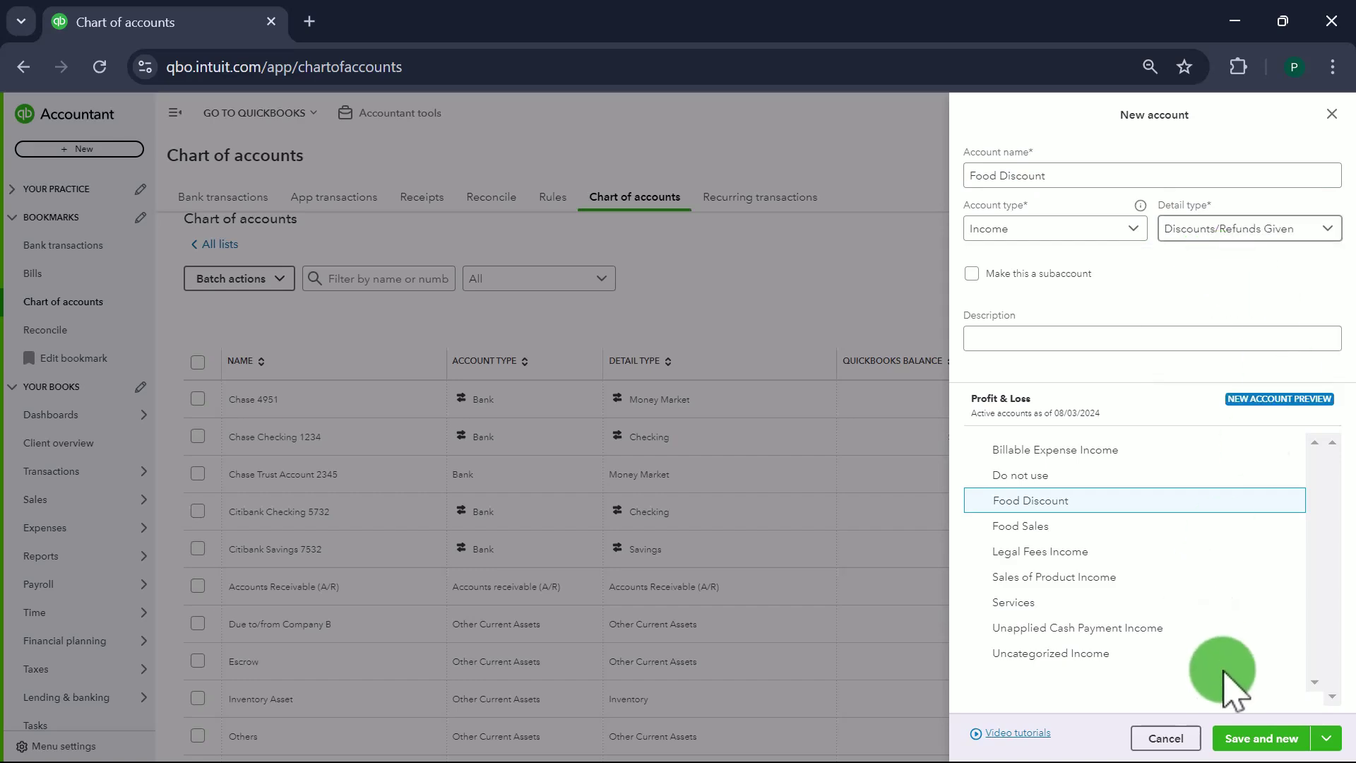
click(1242, 738)
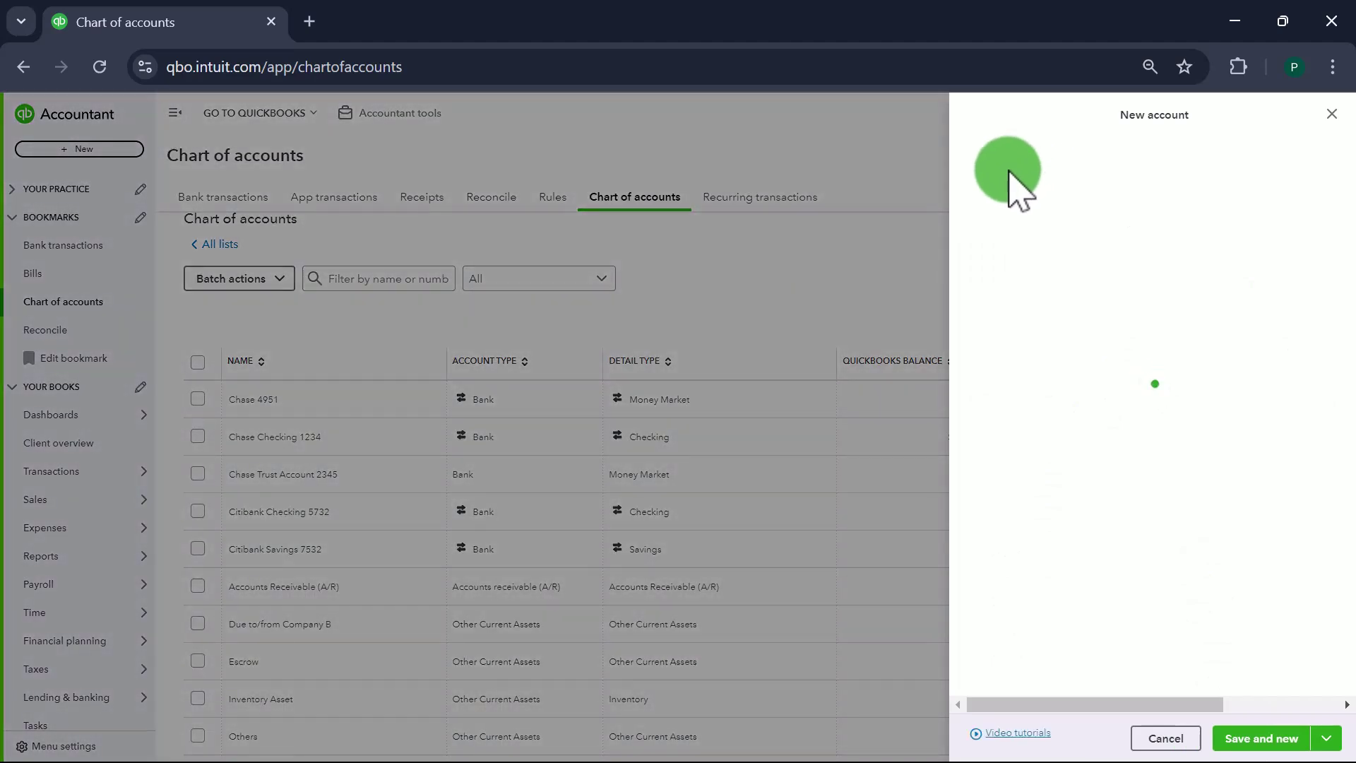
- Add an Other Current Liabilities account named Sales Tax Payable with detail type Sales Tax Payable, continuing to another new account
click(1003, 175)
text(Sales Tax )
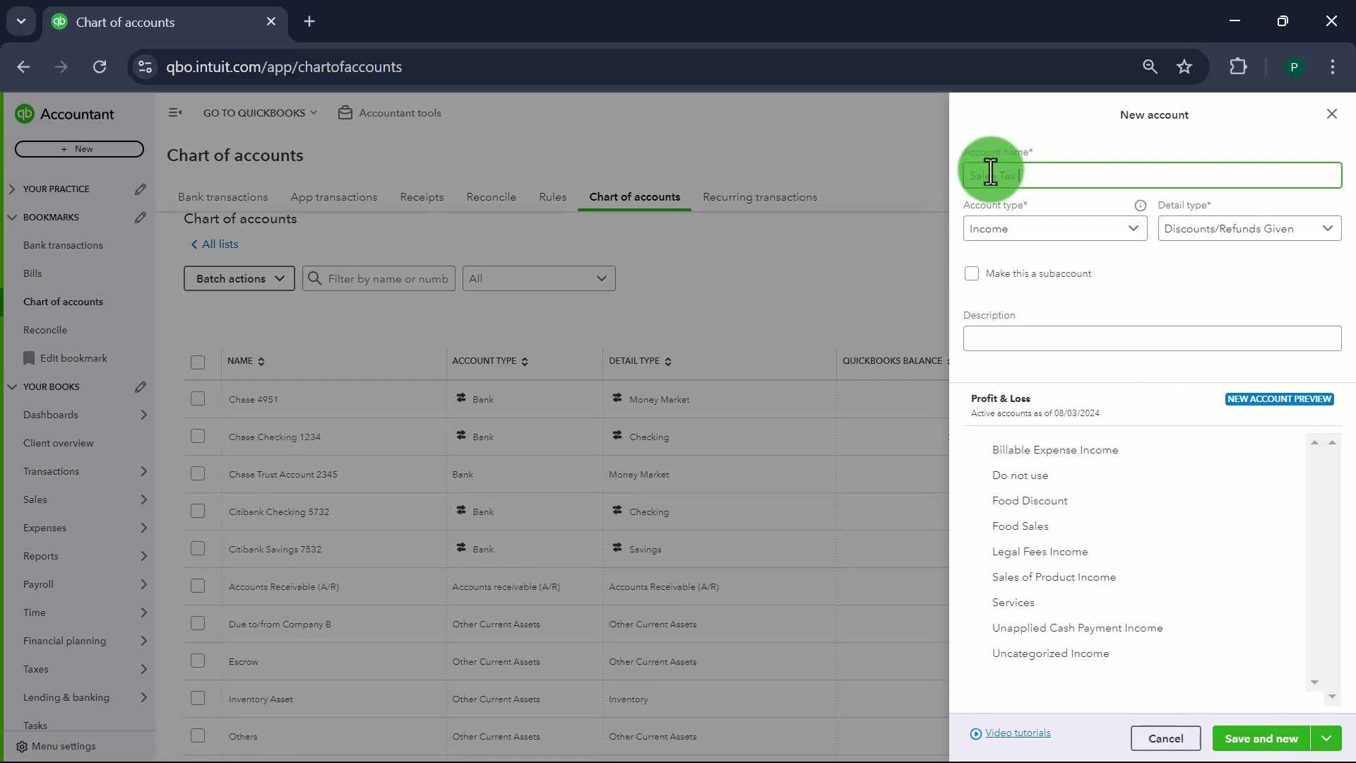
text(Payable)
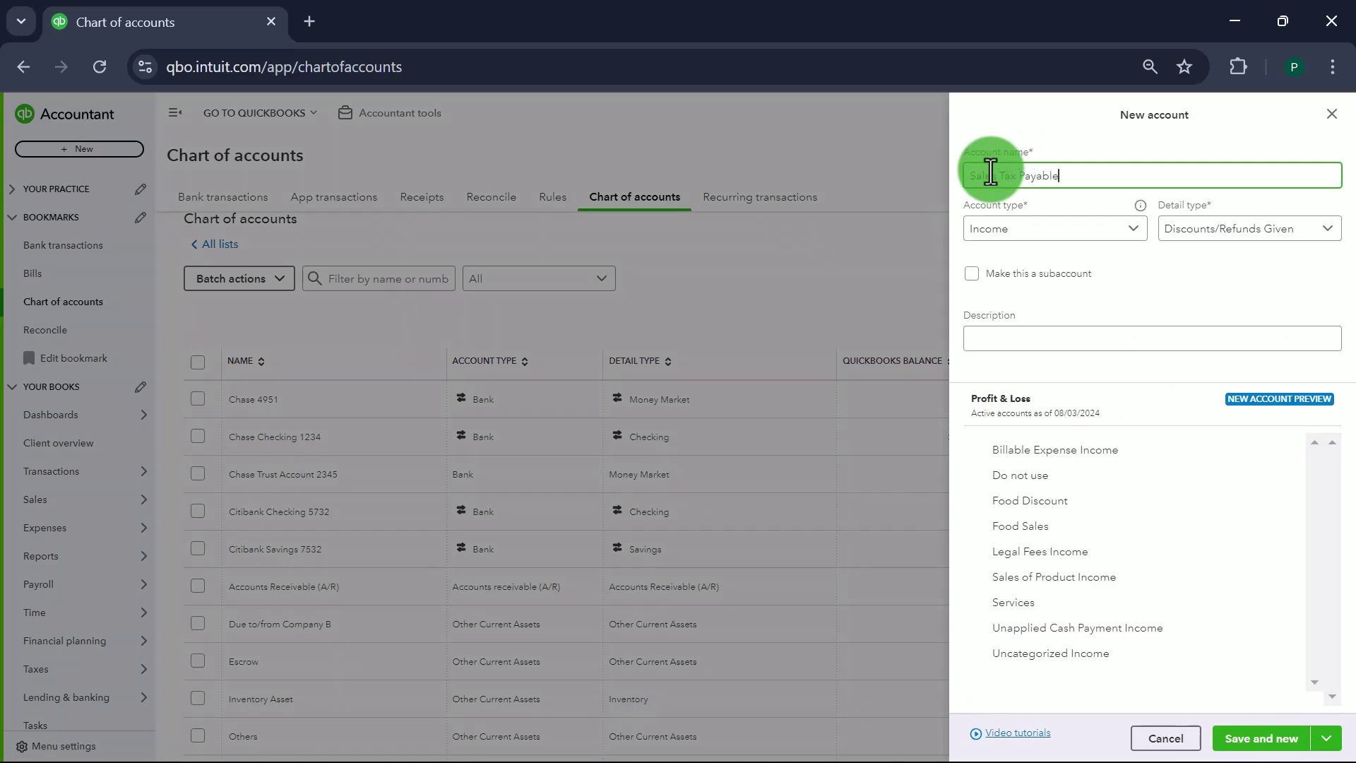
click(1053, 225)
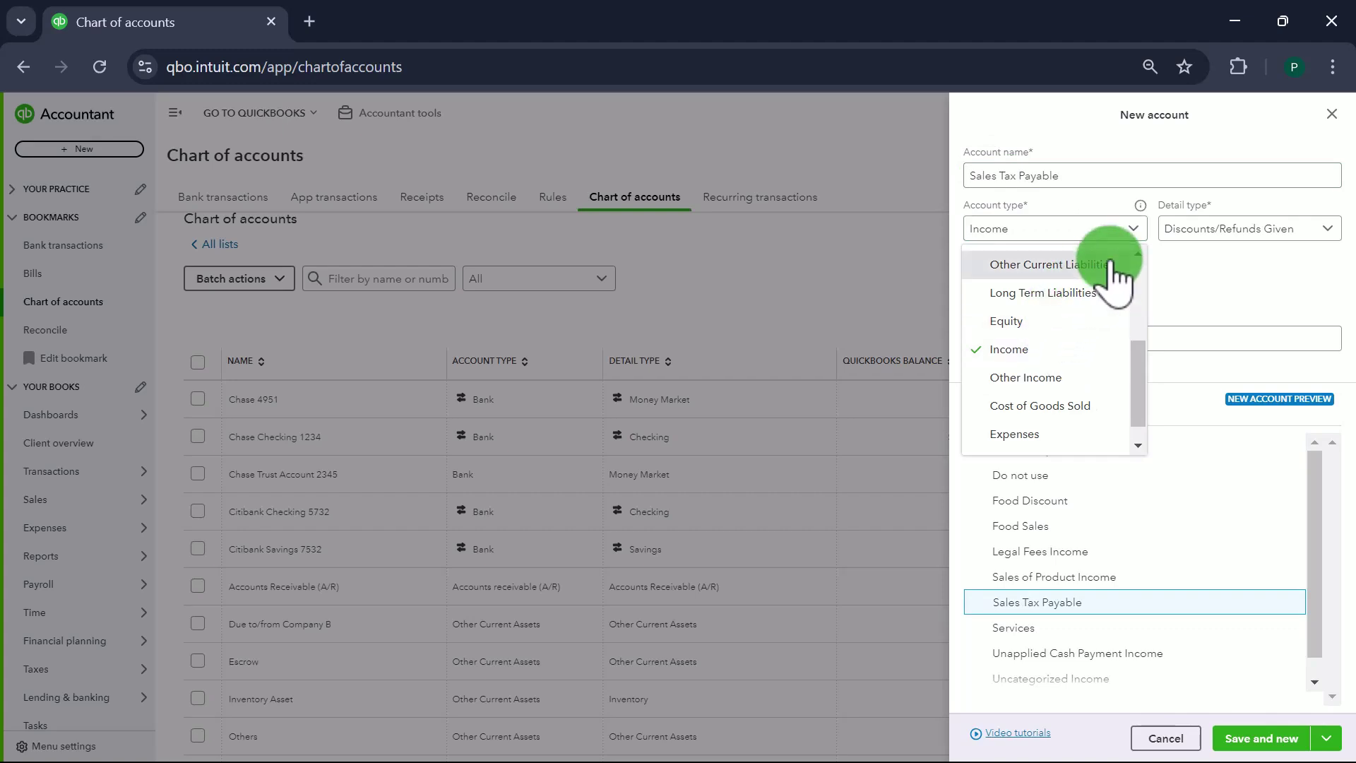
click(1041, 264)
click(1243, 234)
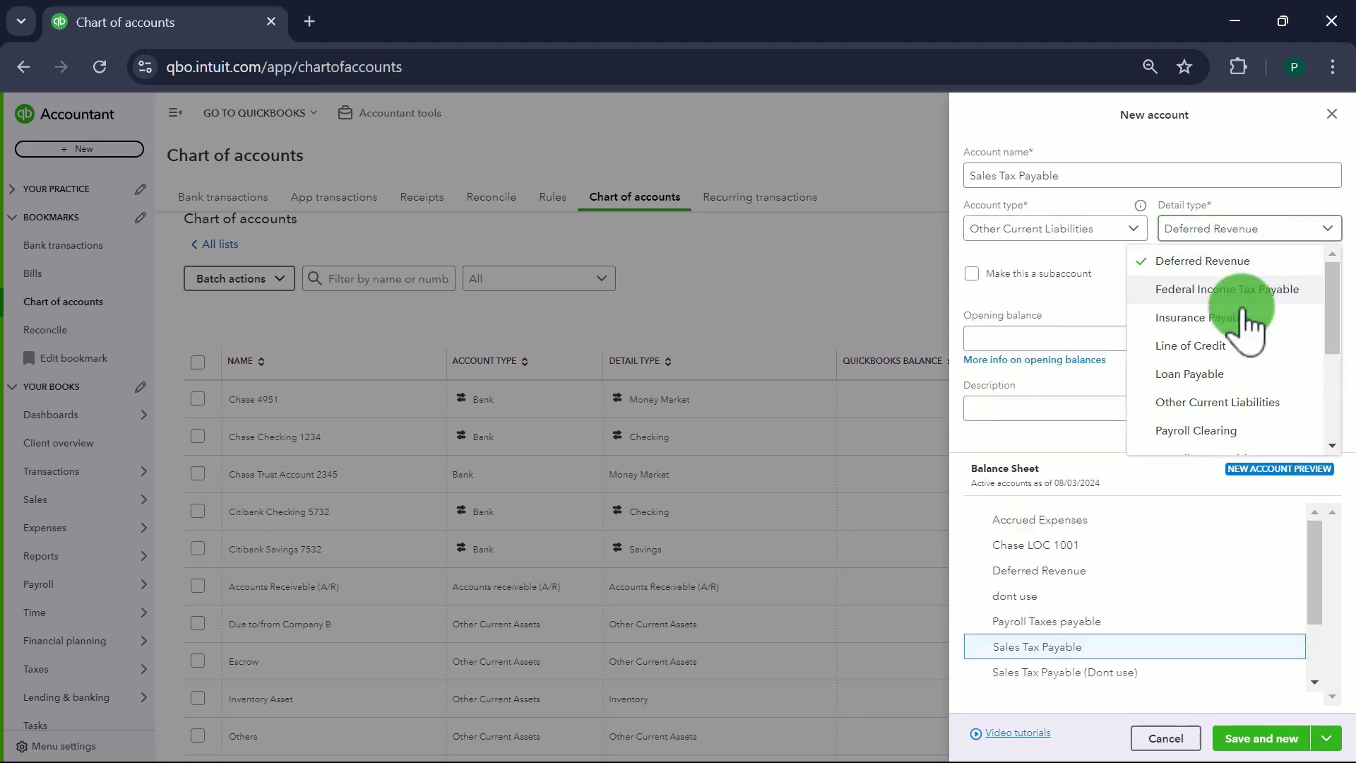
scroll(1237, 331, down, 1)
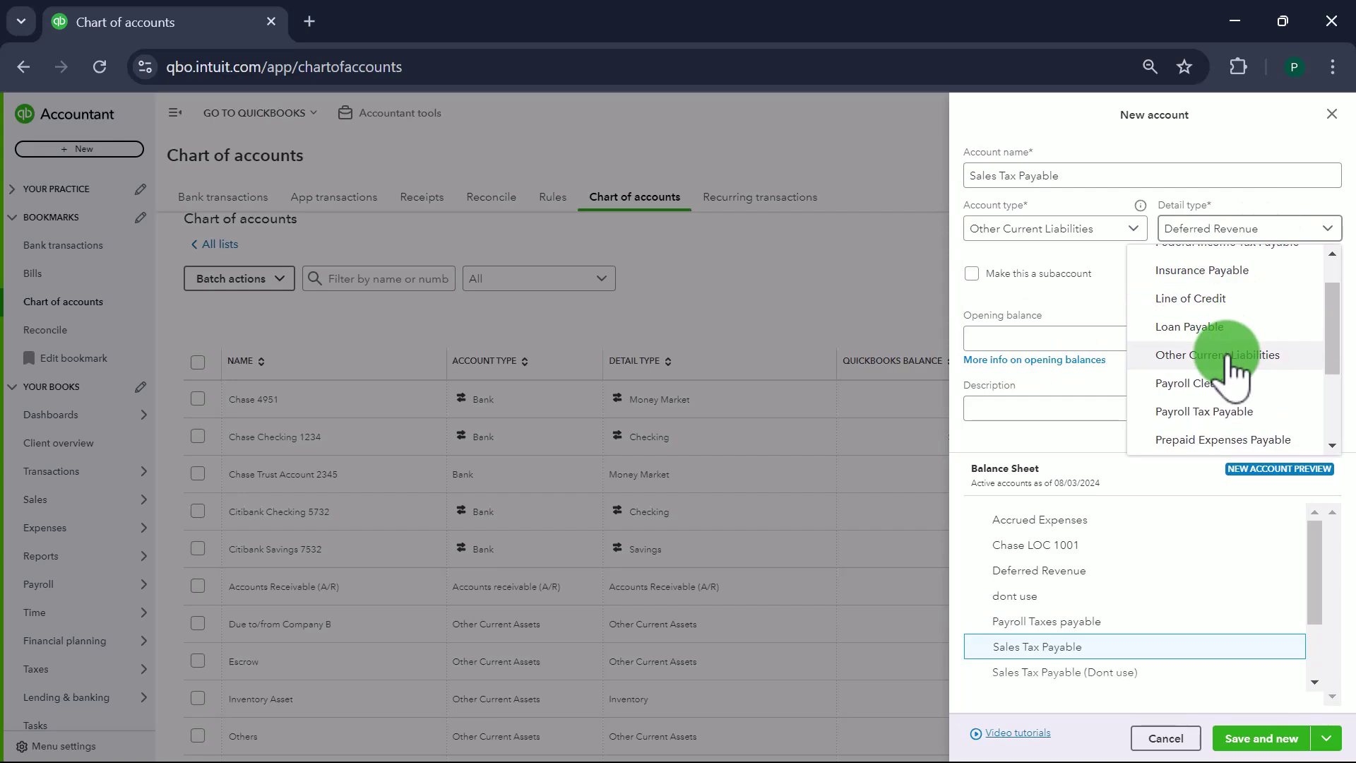
scroll(1229, 359, down, 3)
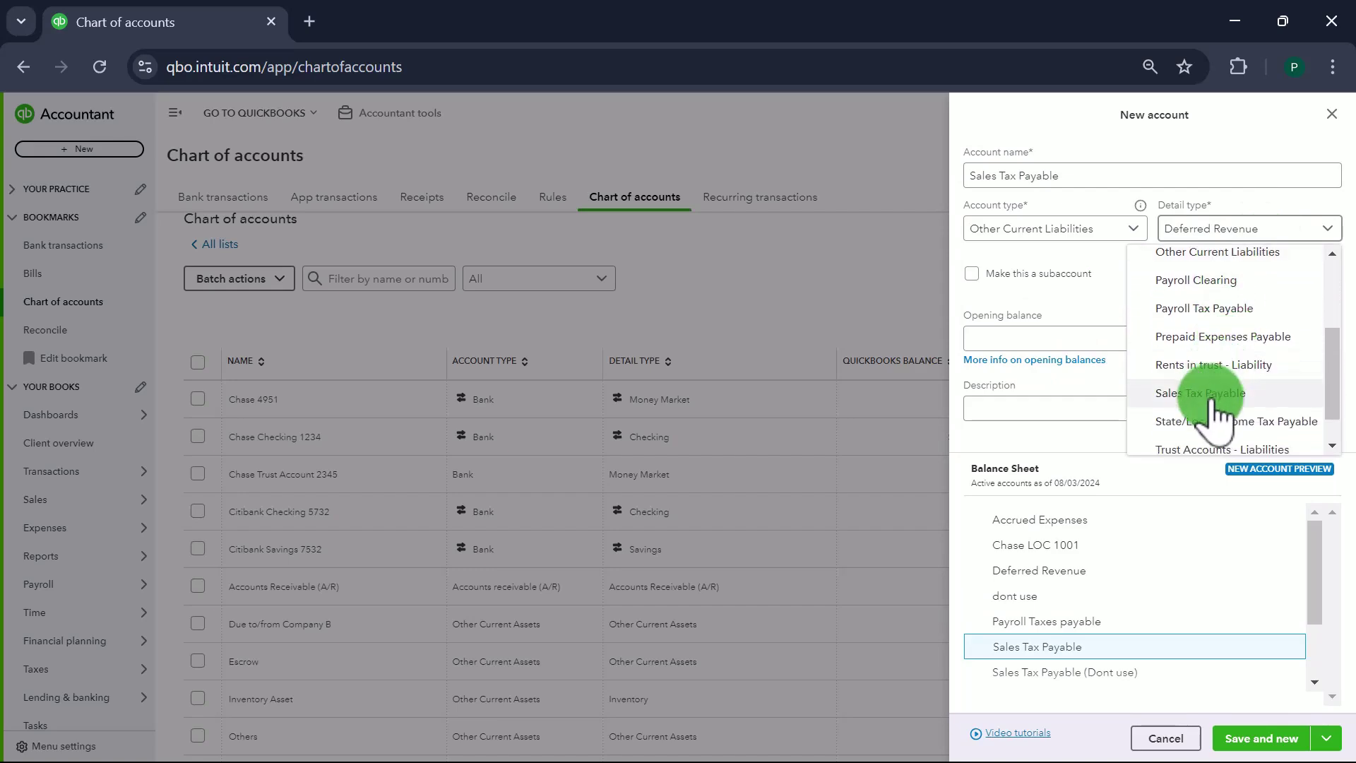
click(1212, 400)
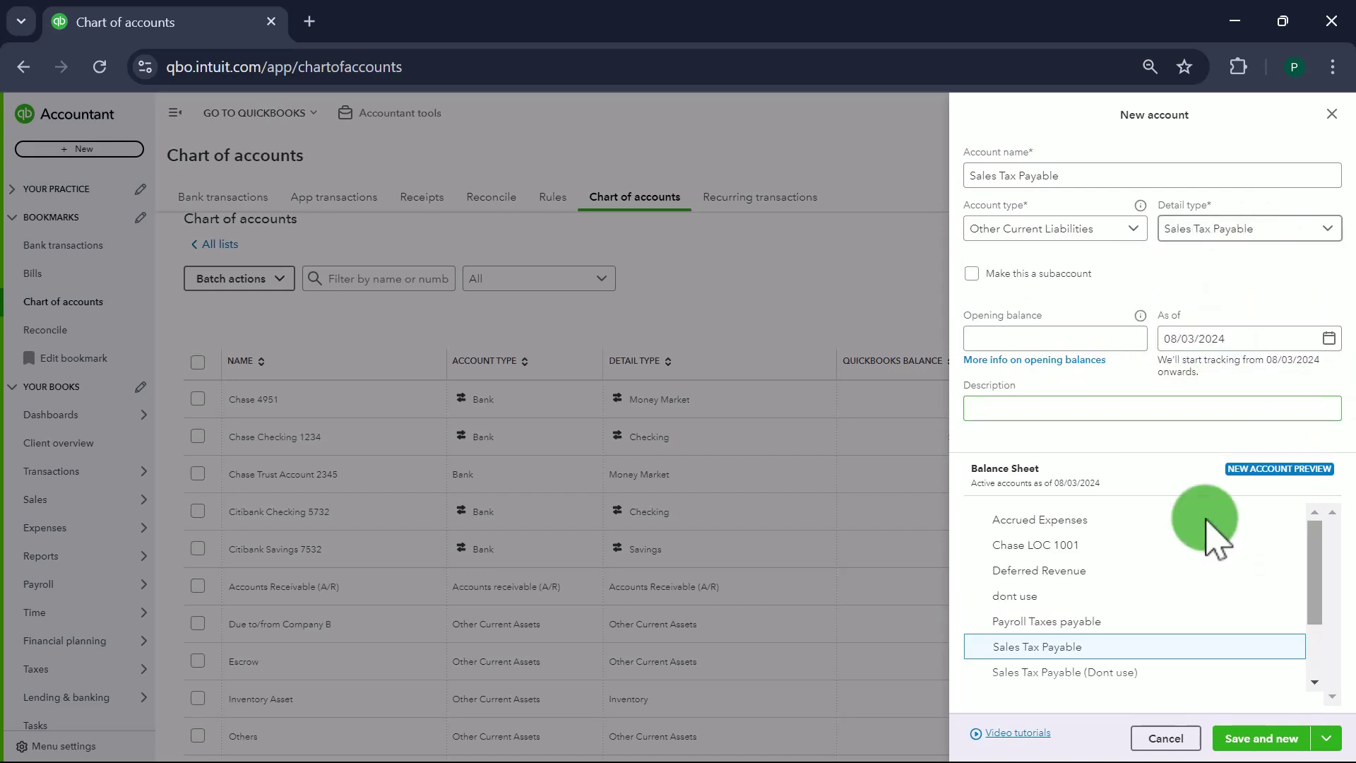
click(1255, 746)
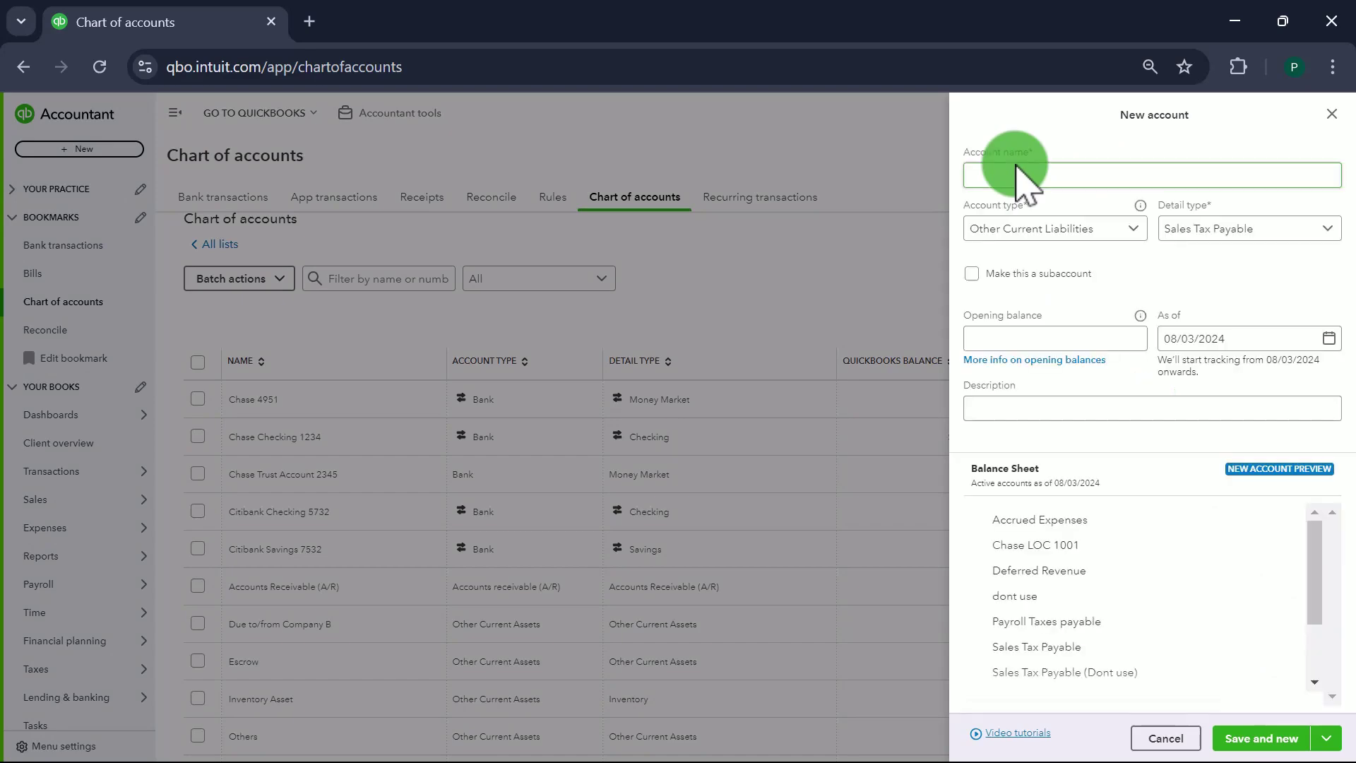
- Add a Tips Payable account with Other Current Liabilities as account type and detail type, continuing to another new account
click(1010, 176)
text(Tips Payable)
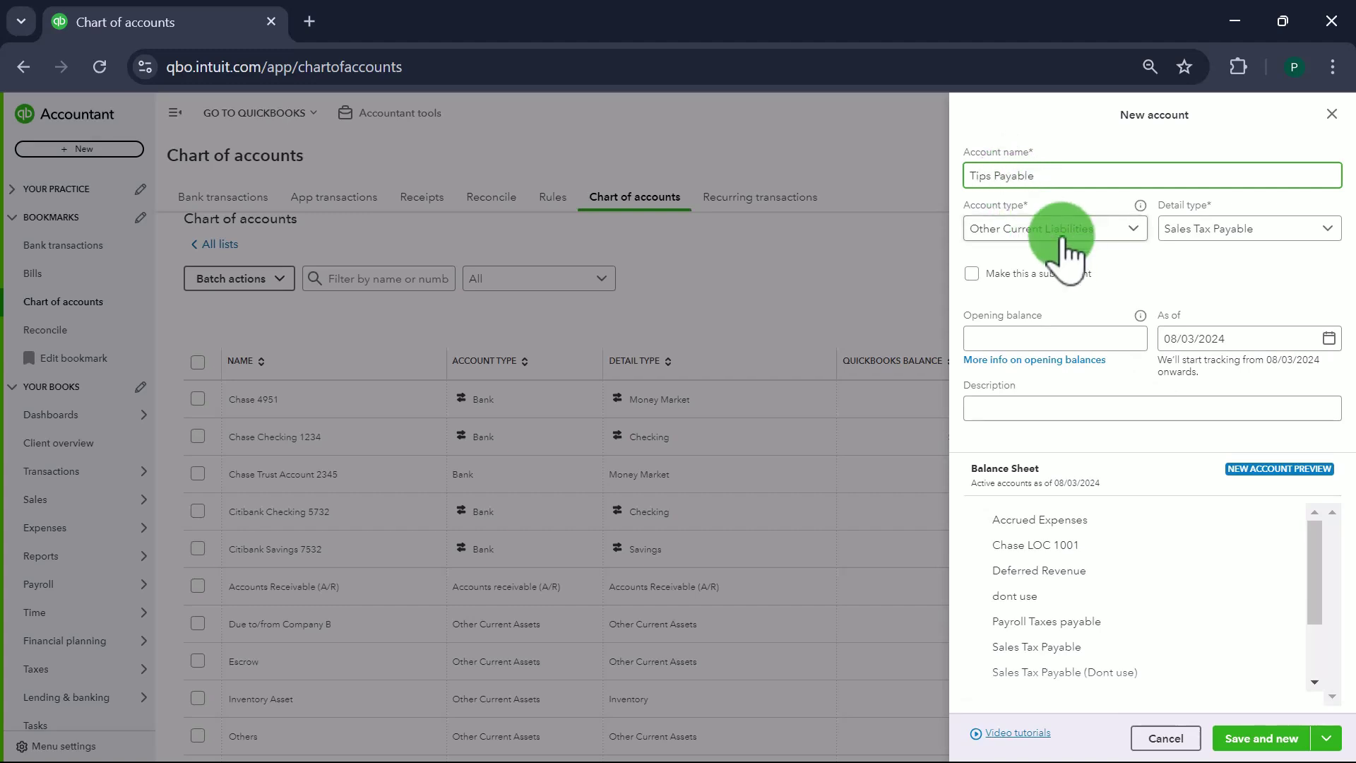
click(1204, 237)
scroll(1243, 374, up, 2)
scroll(1243, 378, up, 2)
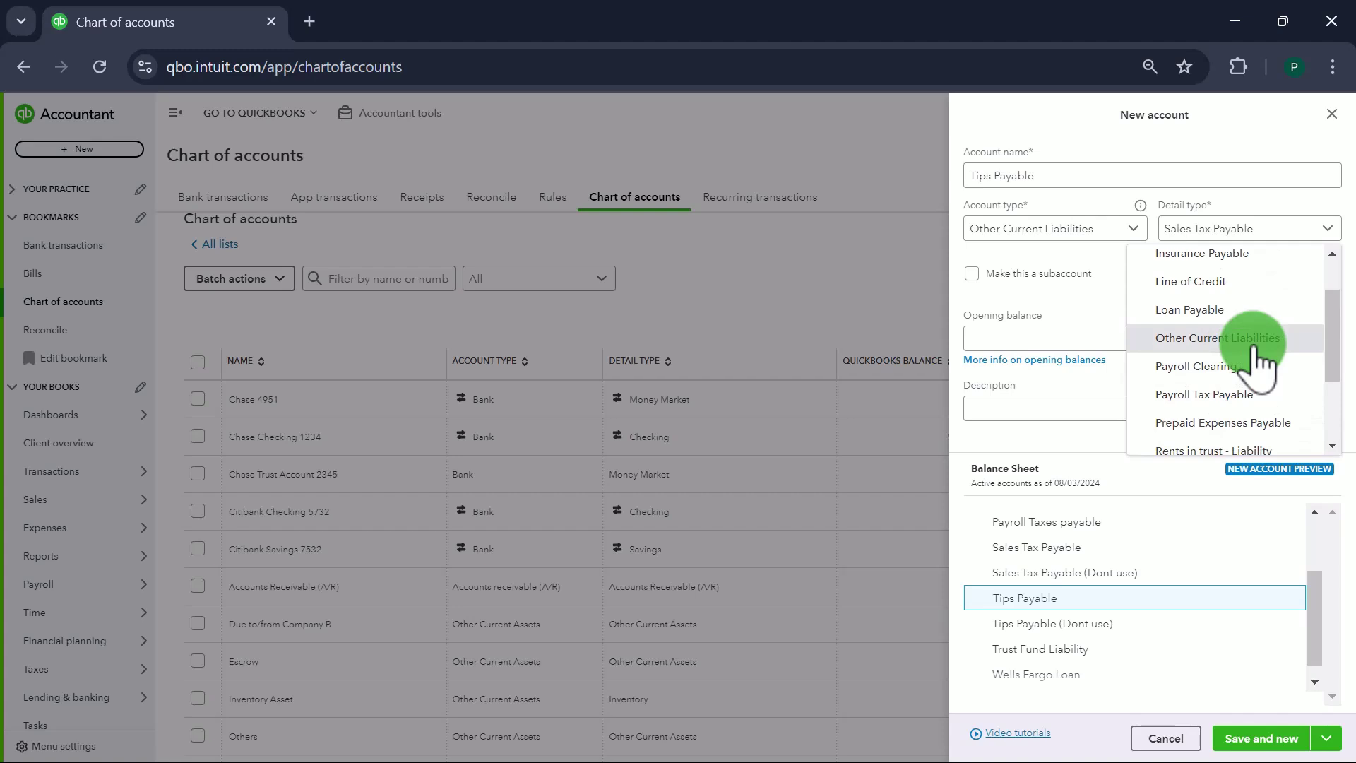
click(1256, 339)
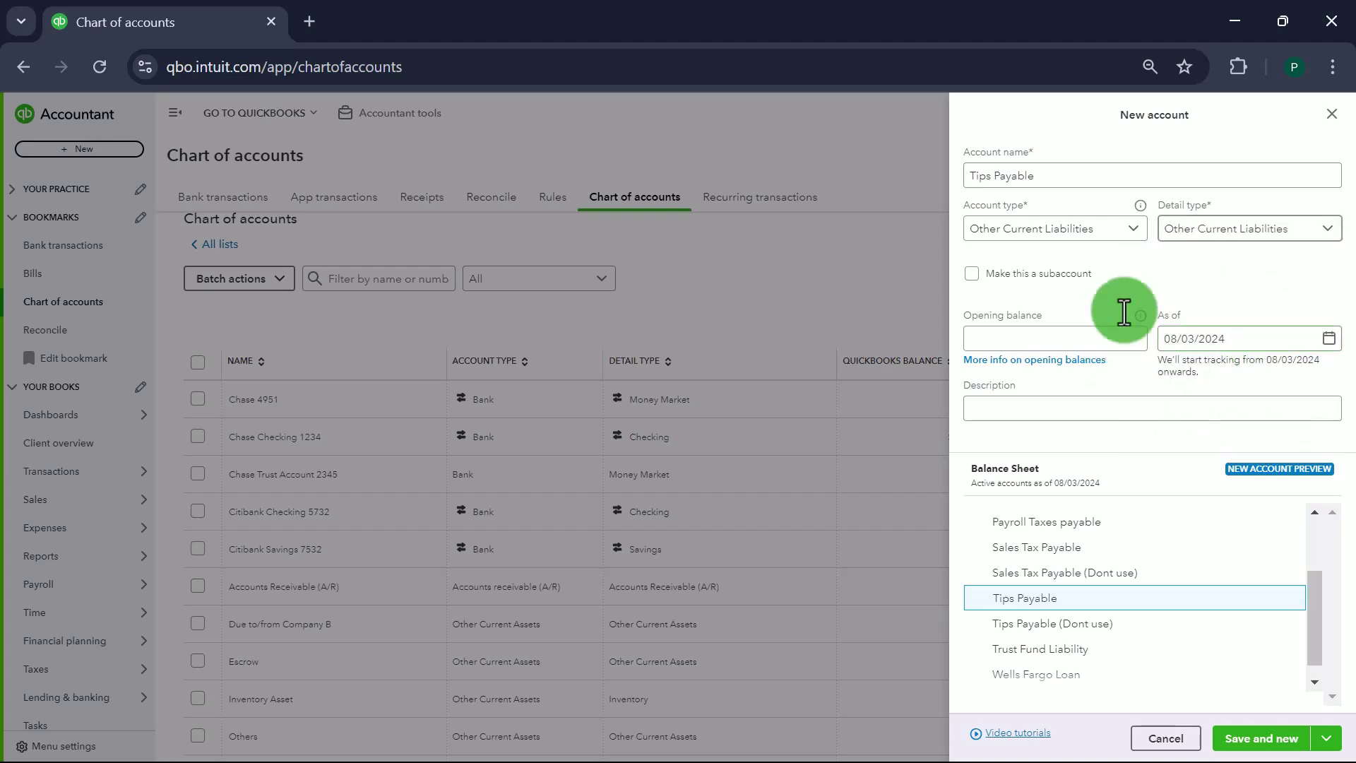
click(1260, 738)
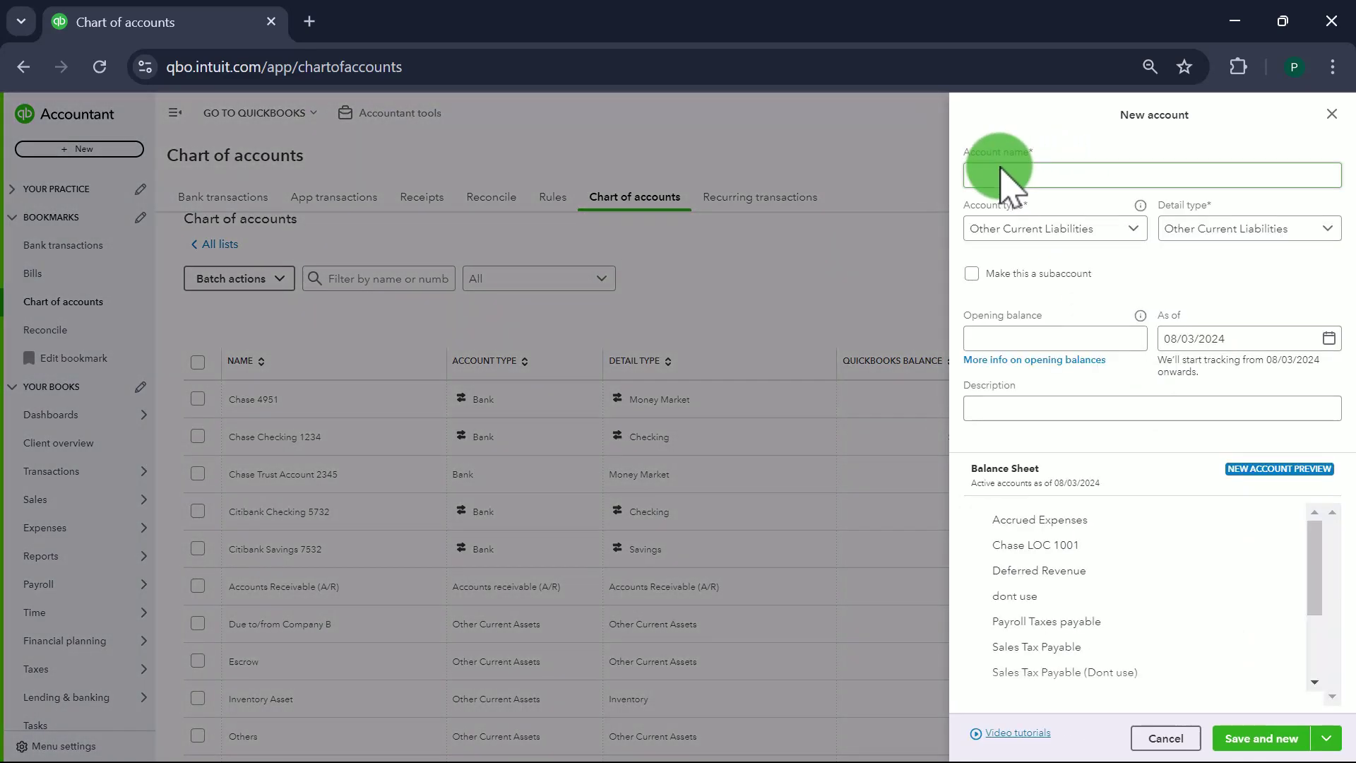
- Add a Gift Cards Liability account with Other Current Liabilities as account type and detail type, continuing to another new account
click(998, 173)
text(Gift C)
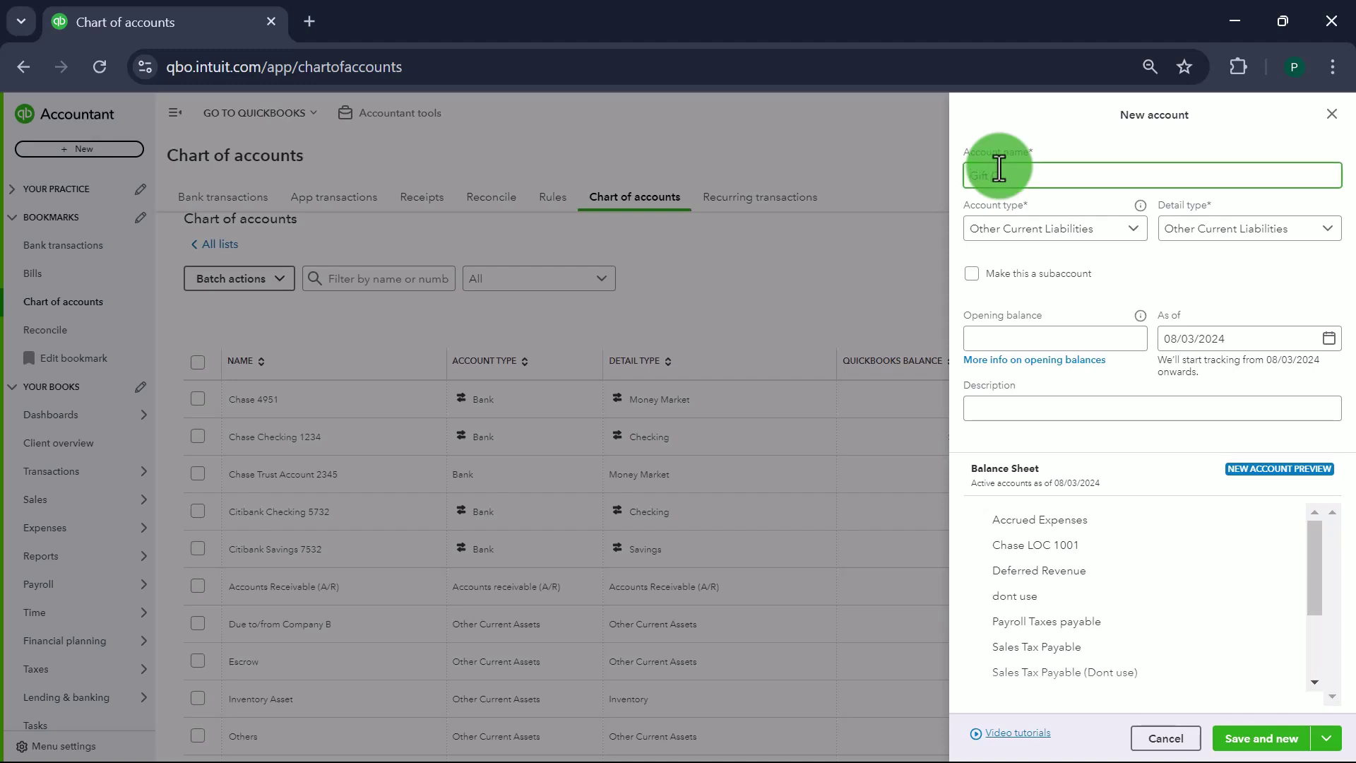
text(t Cards Liability)
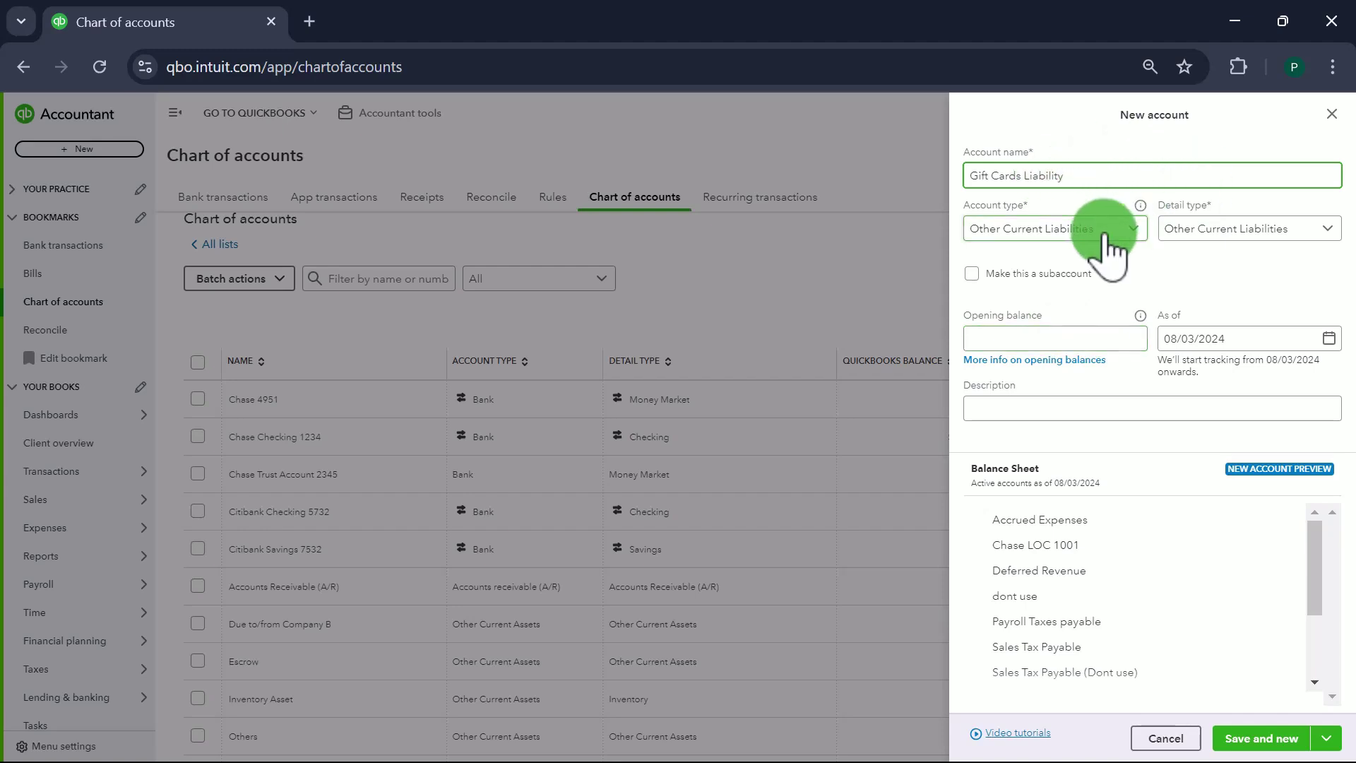
click(1233, 245)
click(1232, 235)
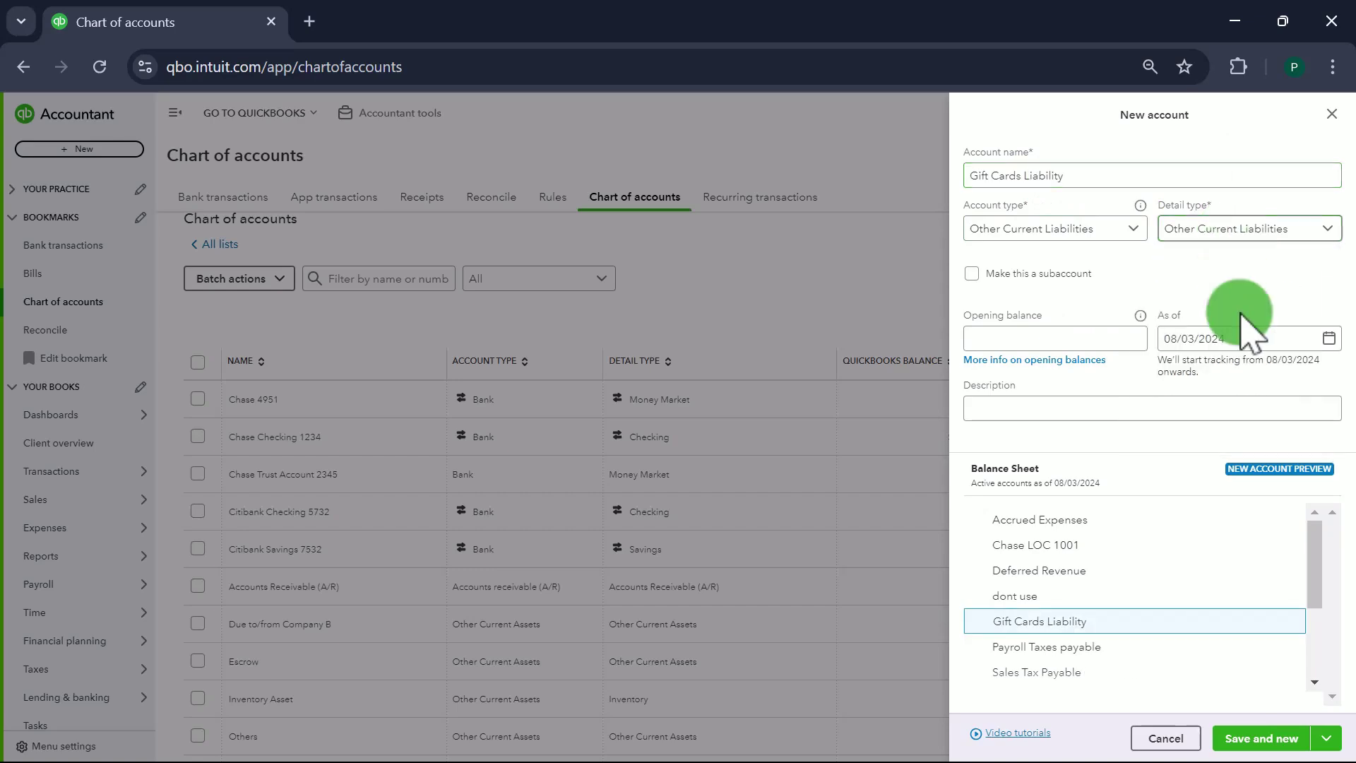
click(1246, 742)
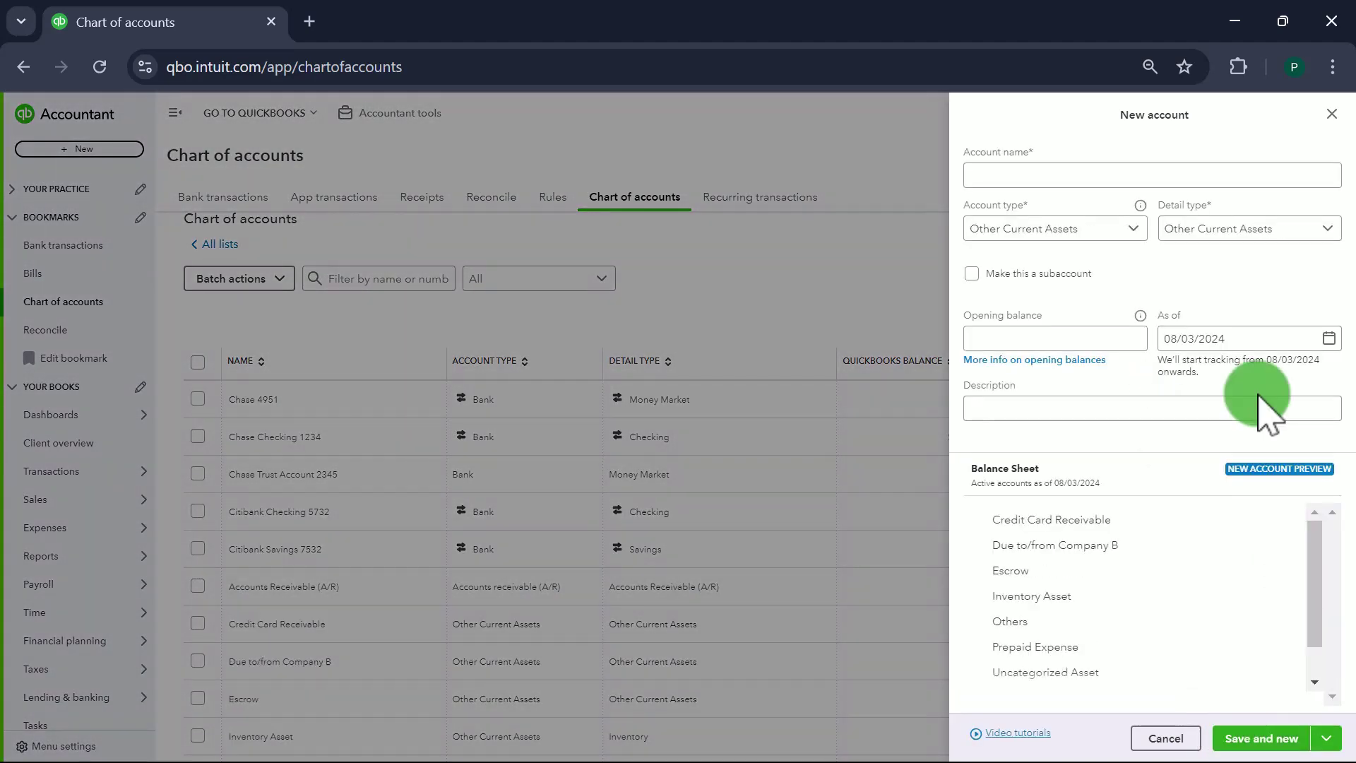
- Add a Bank account named Cash on Hand with detail type Cash on hand, save it and close the new account form
click(1144, 181)
text(Cash on Hand)
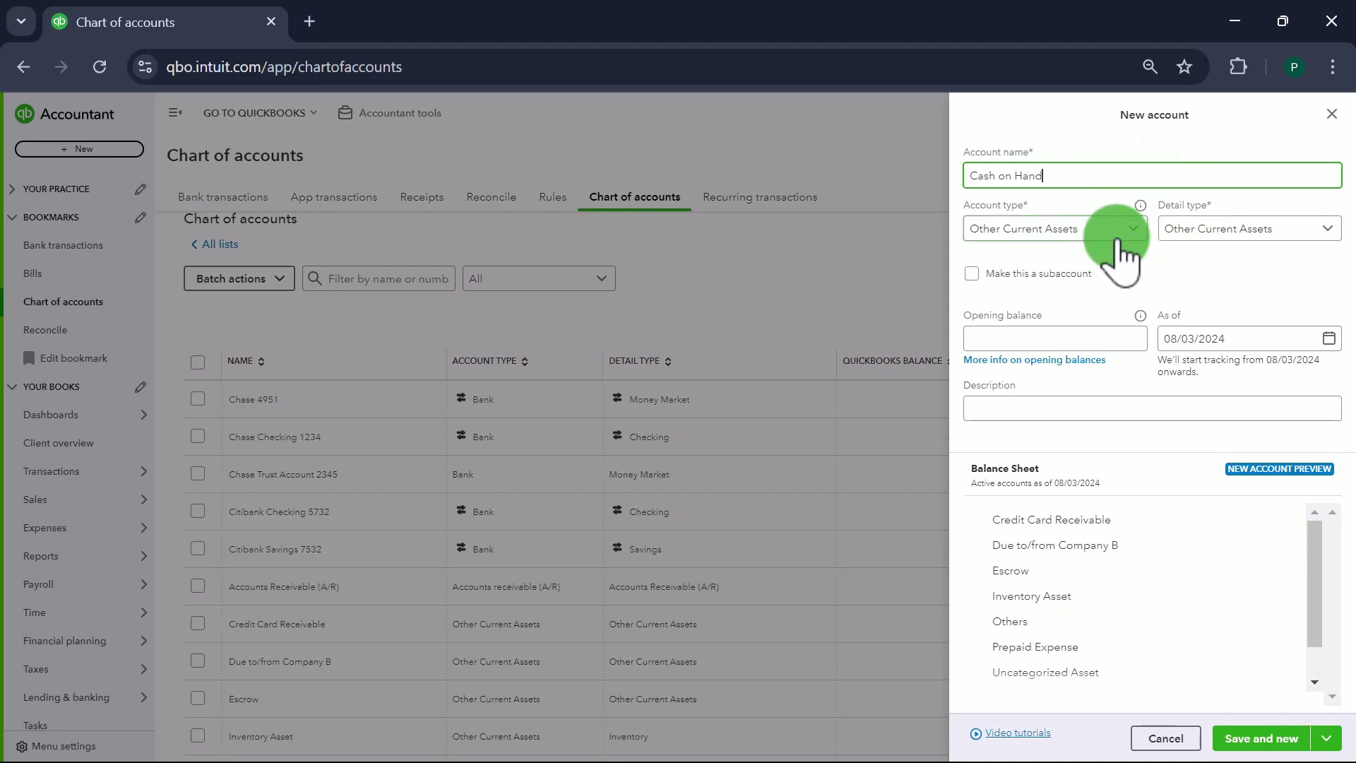
click(1118, 240)
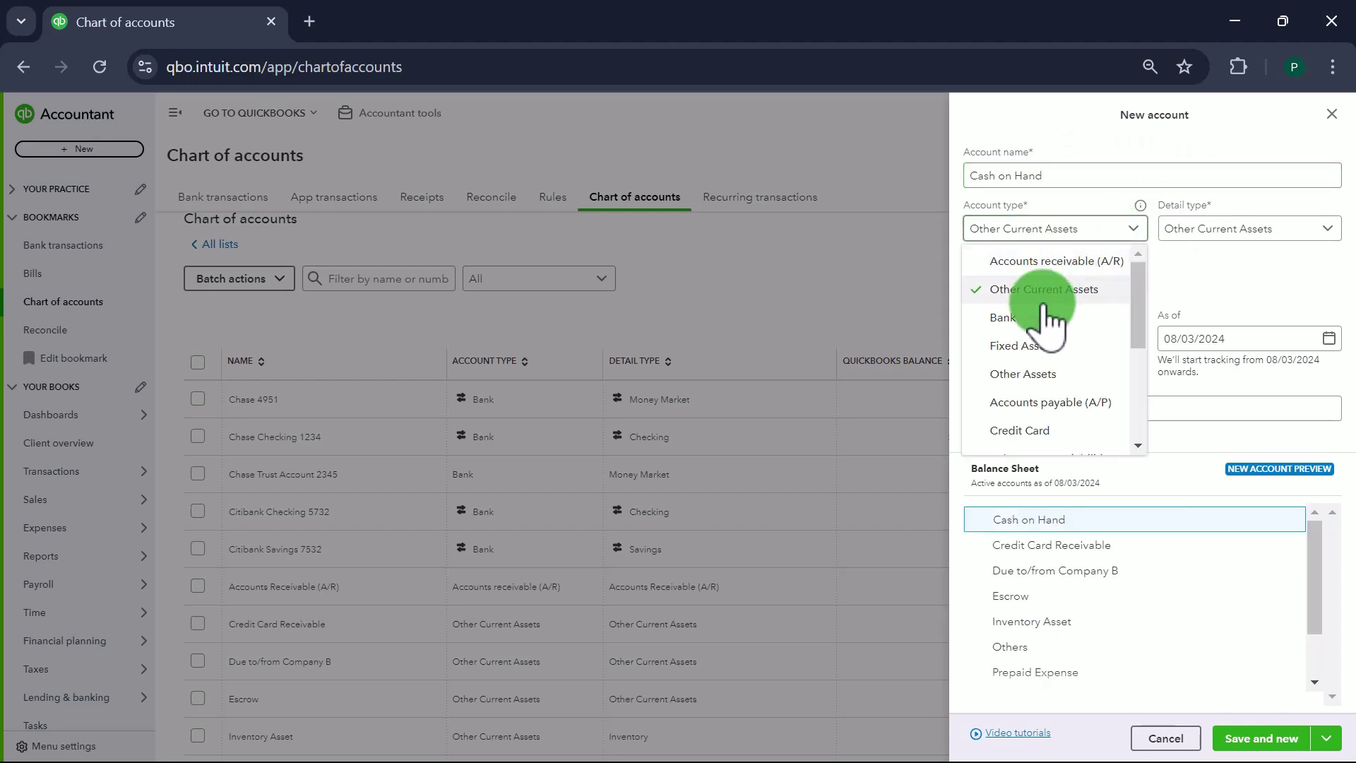
click(1012, 324)
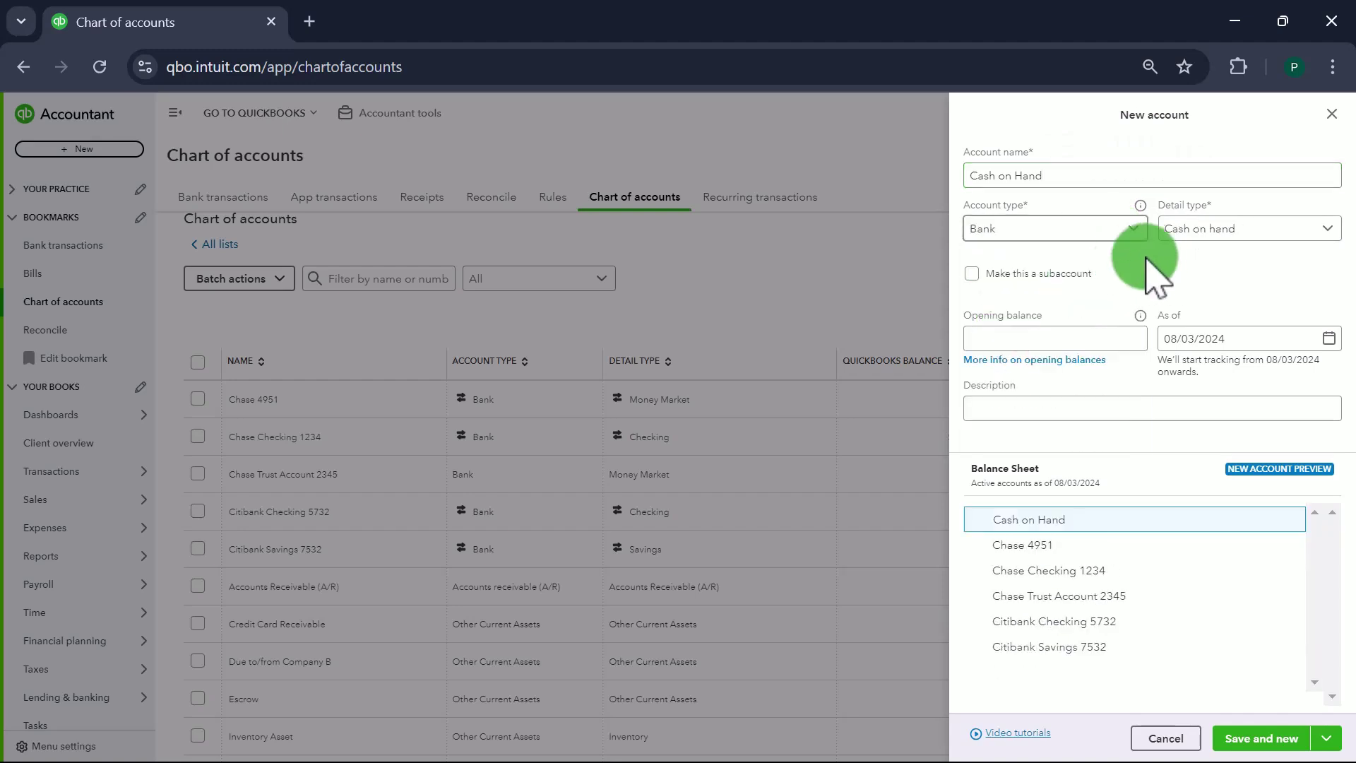
click(1212, 240)
click(1211, 261)
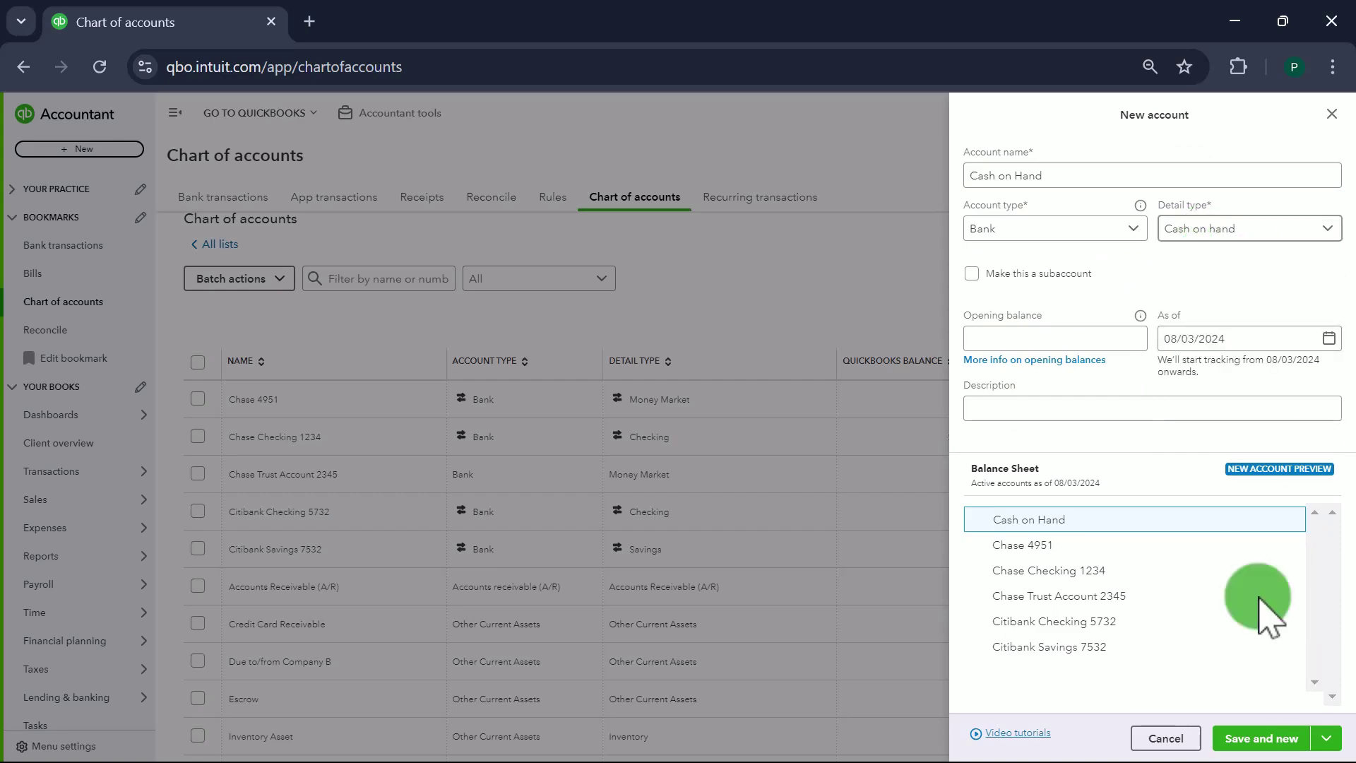
click(1246, 750)
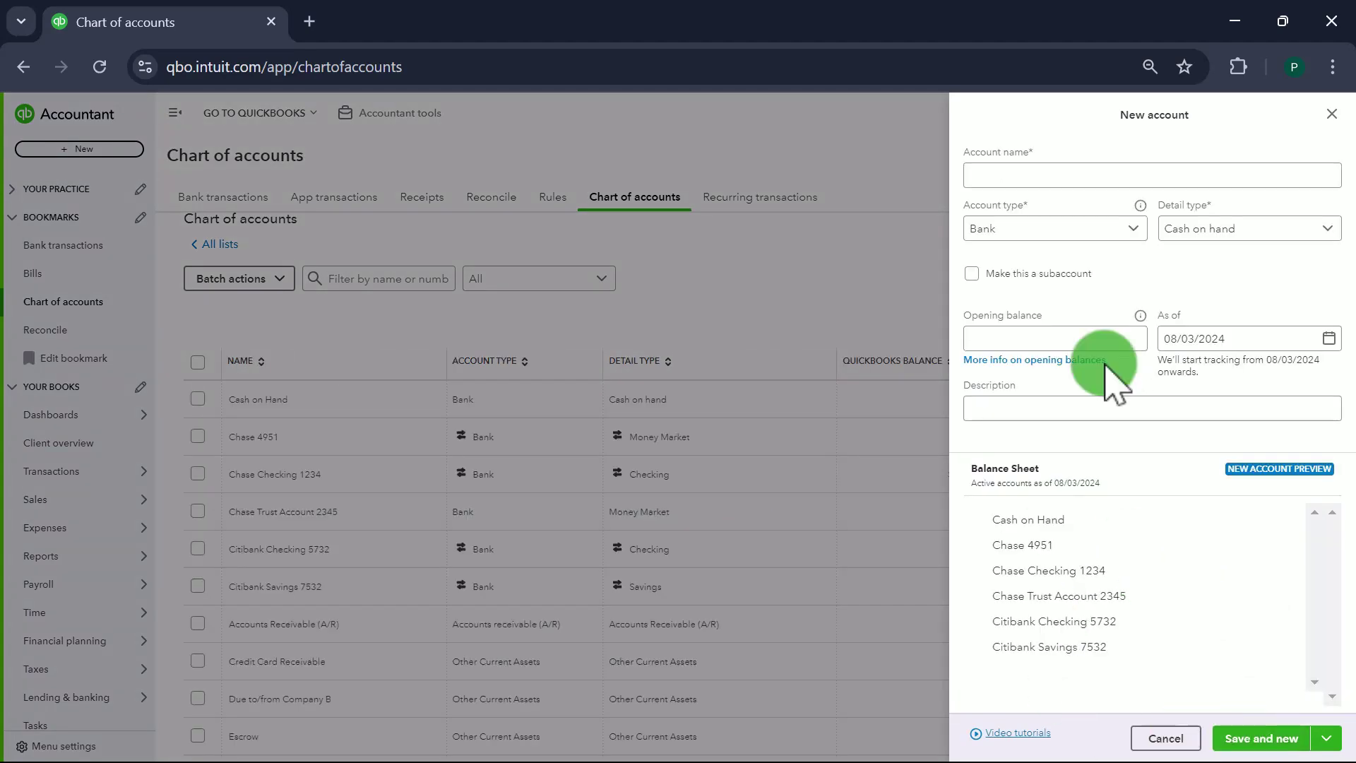
click(1332, 117)
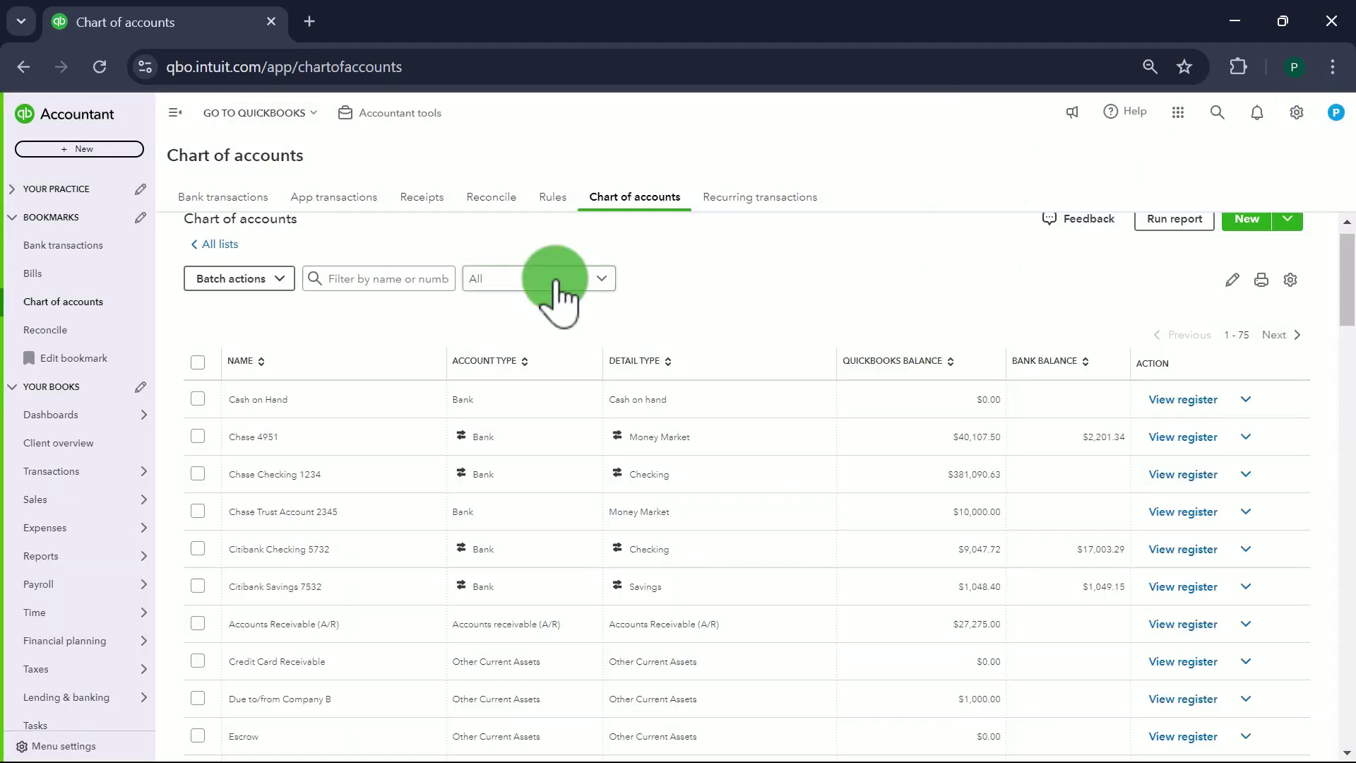
- Filter the chart of accounts by "undepo" and check the account type of Undeposited Funds
click(388, 283)
text(un)
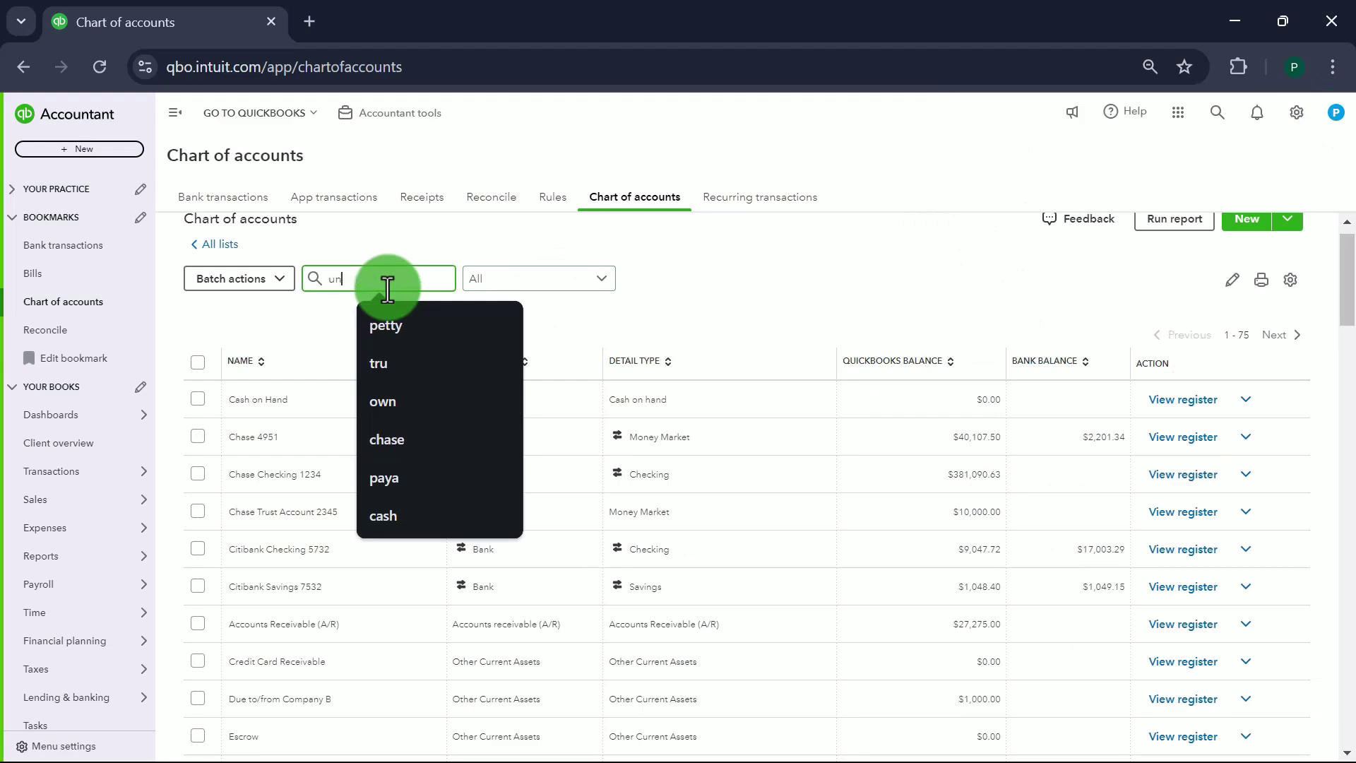
text(depo)
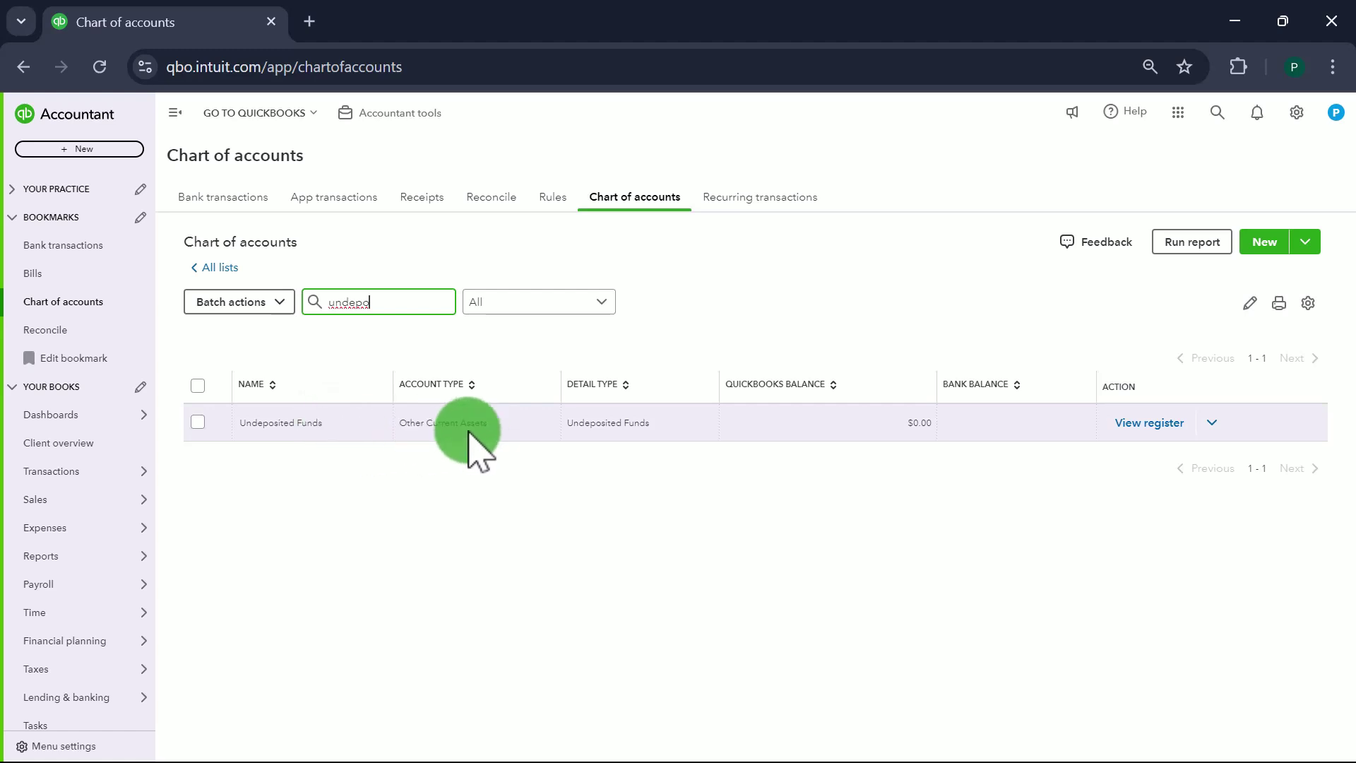
drag(400, 422, 495, 428)
click(546, 543)
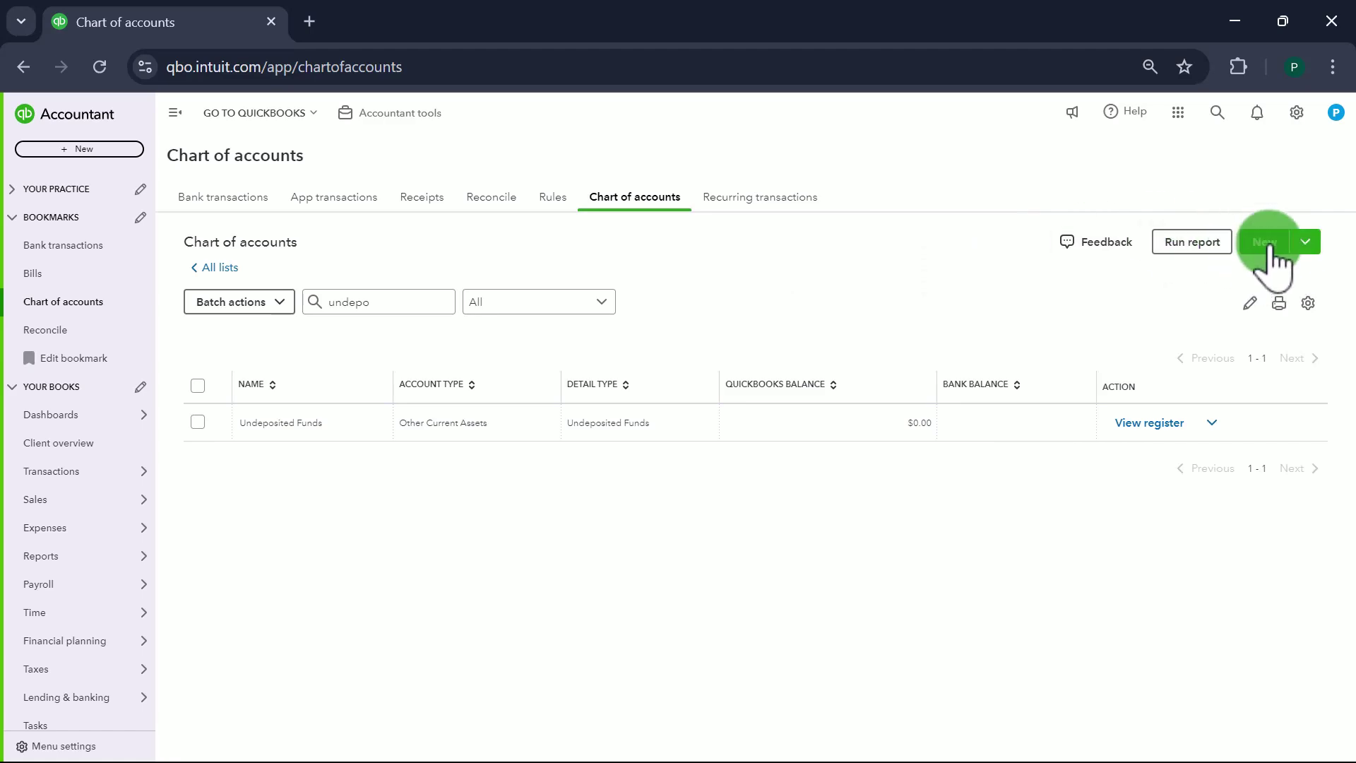
- Open the Products and Services list and start a new Service item named Food Sales
click(1295, 115)
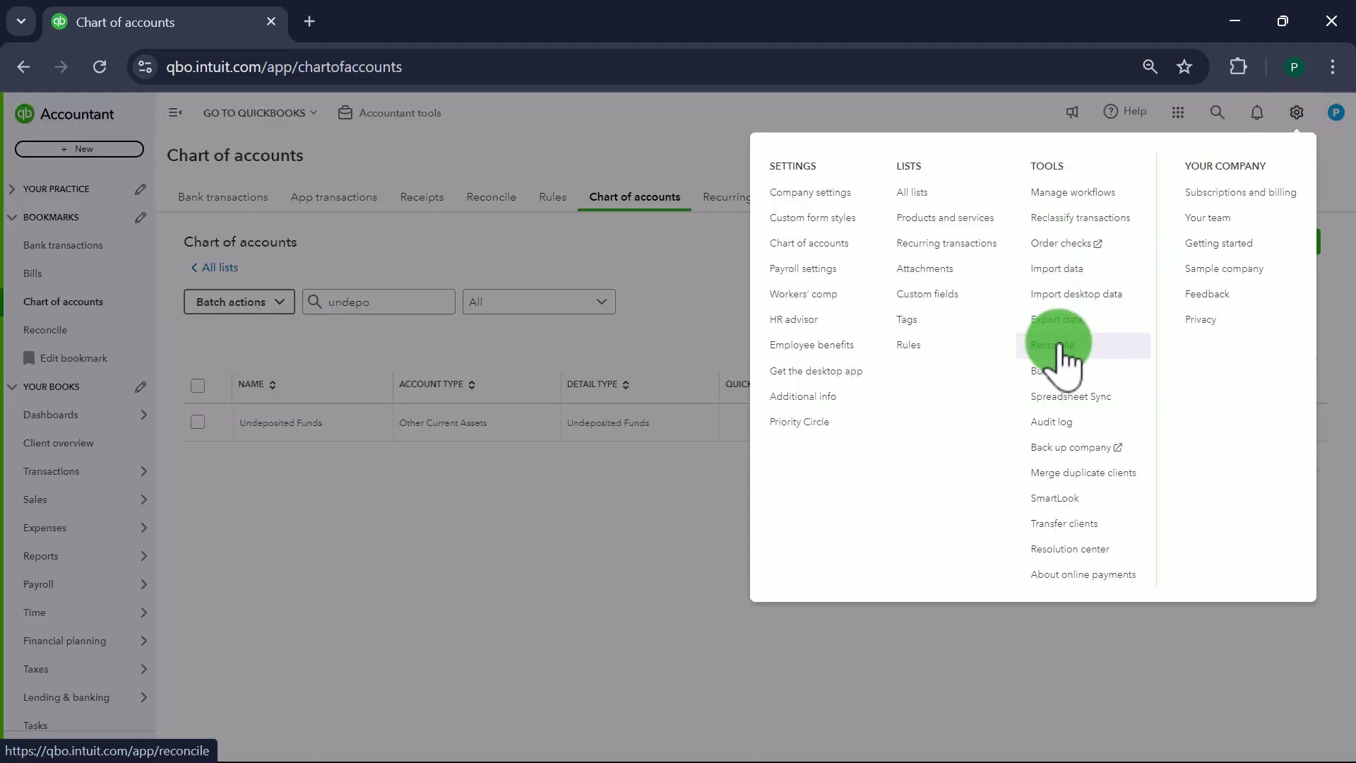
click(926, 218)
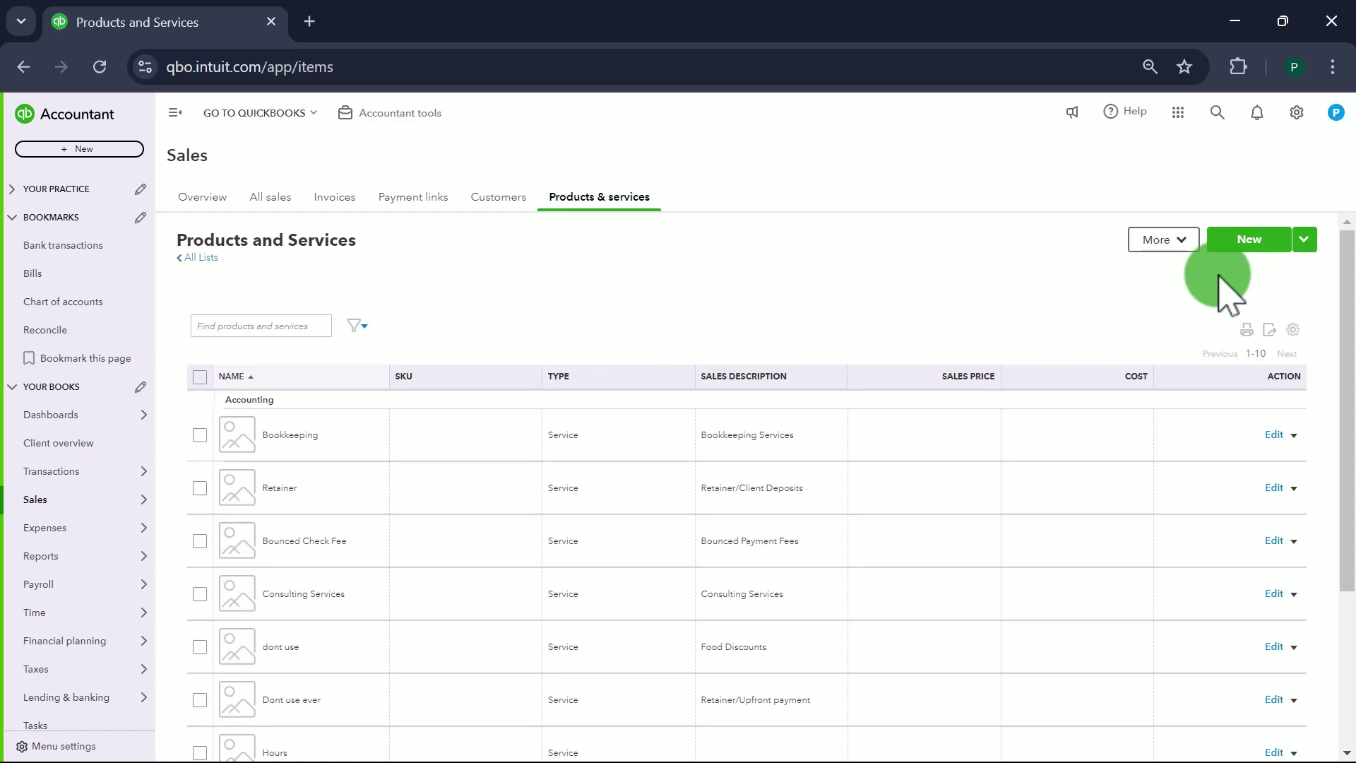
click(1244, 248)
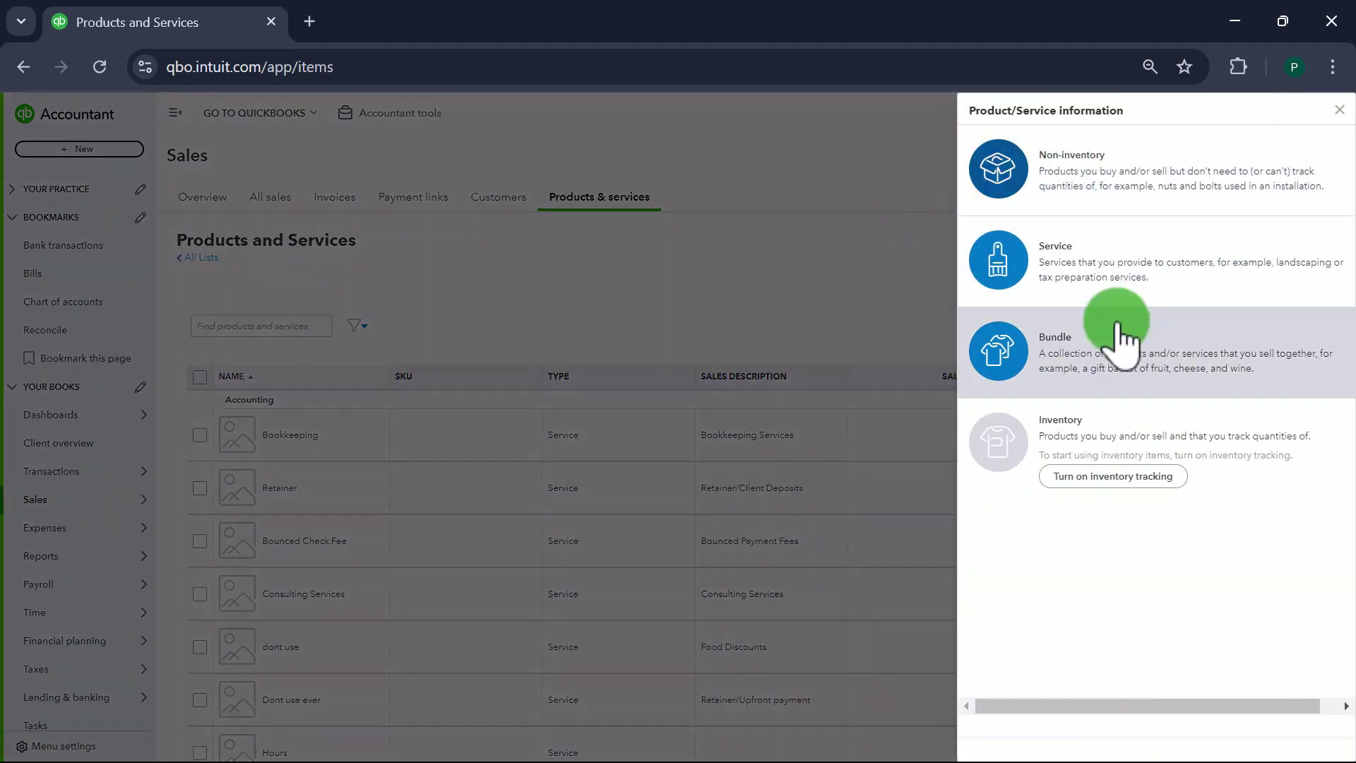
click(1166, 282)
click(1054, 210)
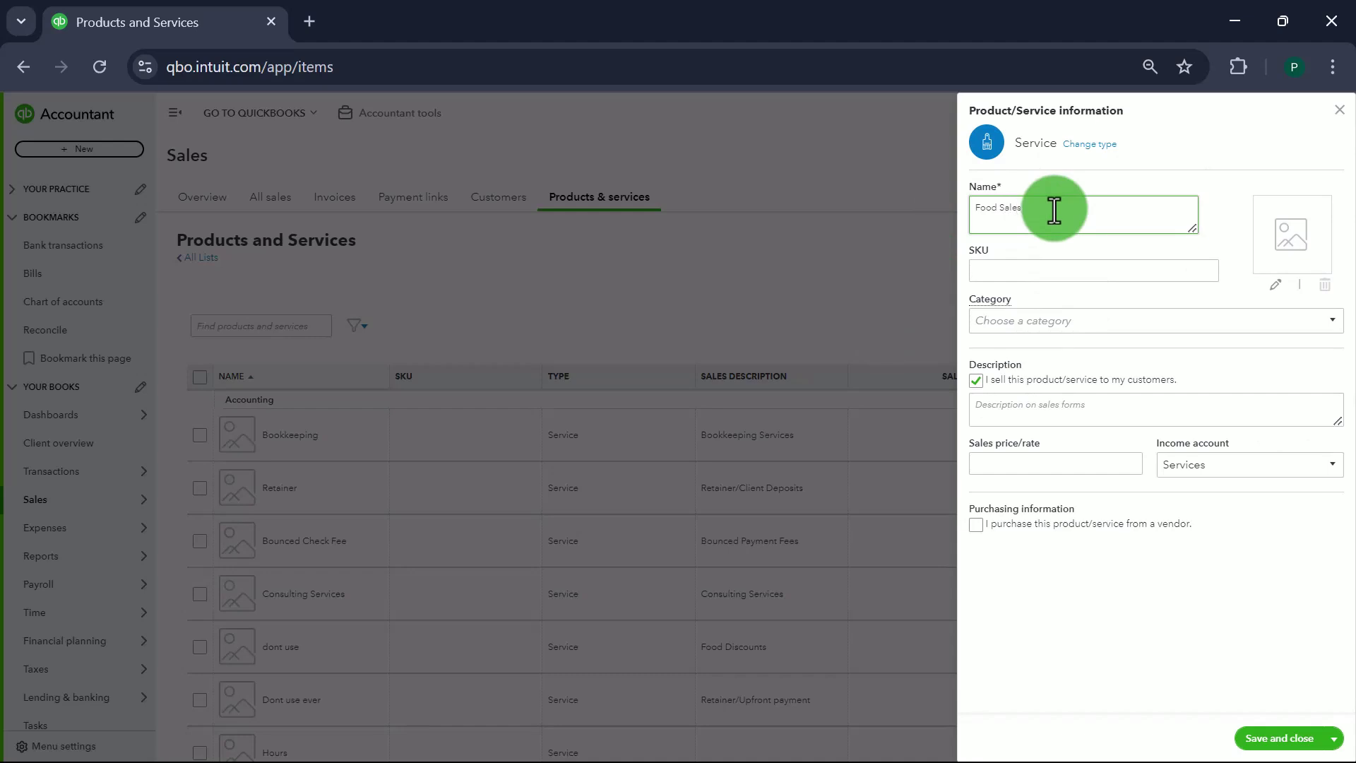
- Give the Food Sales service the description Food Sales and assign it to the Food Sales income account
click(1038, 408)
text(Fo)
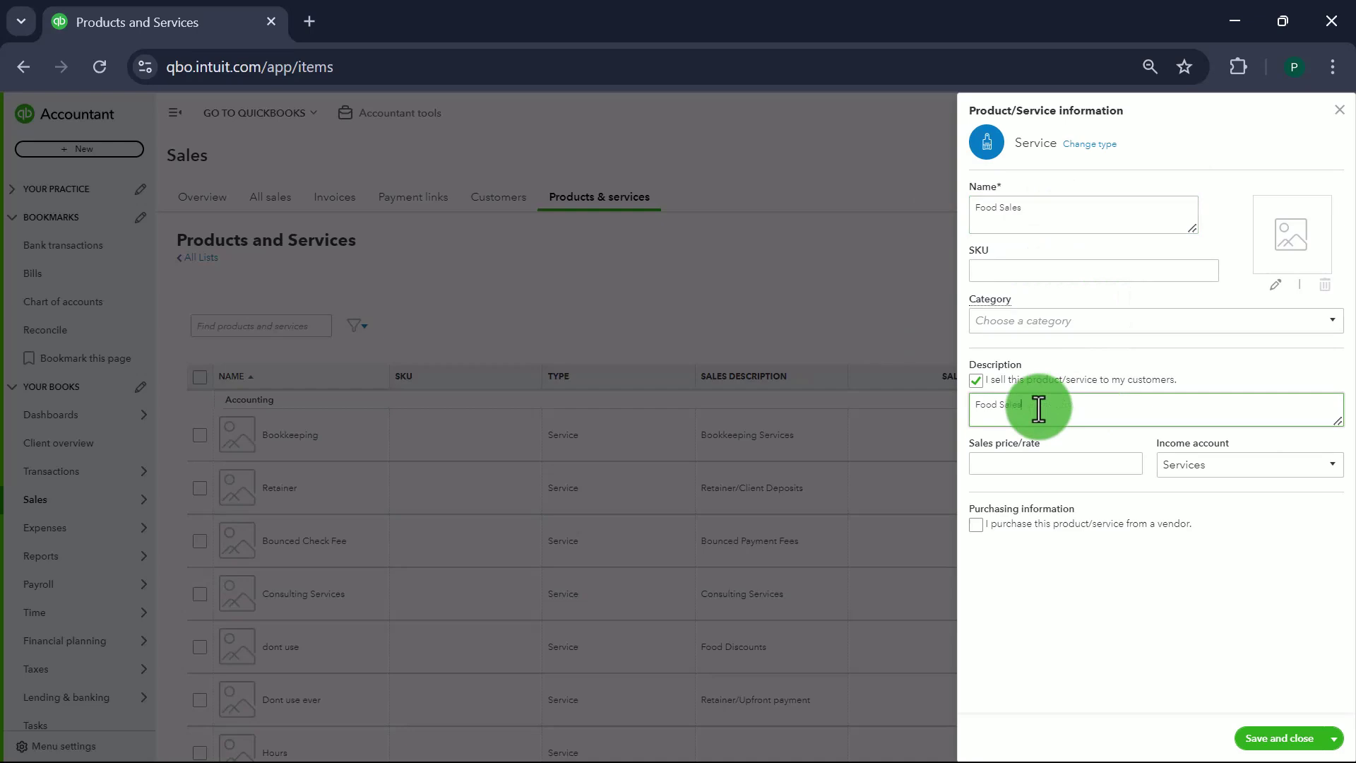
text(od Sales)
click(1209, 469)
text(food)
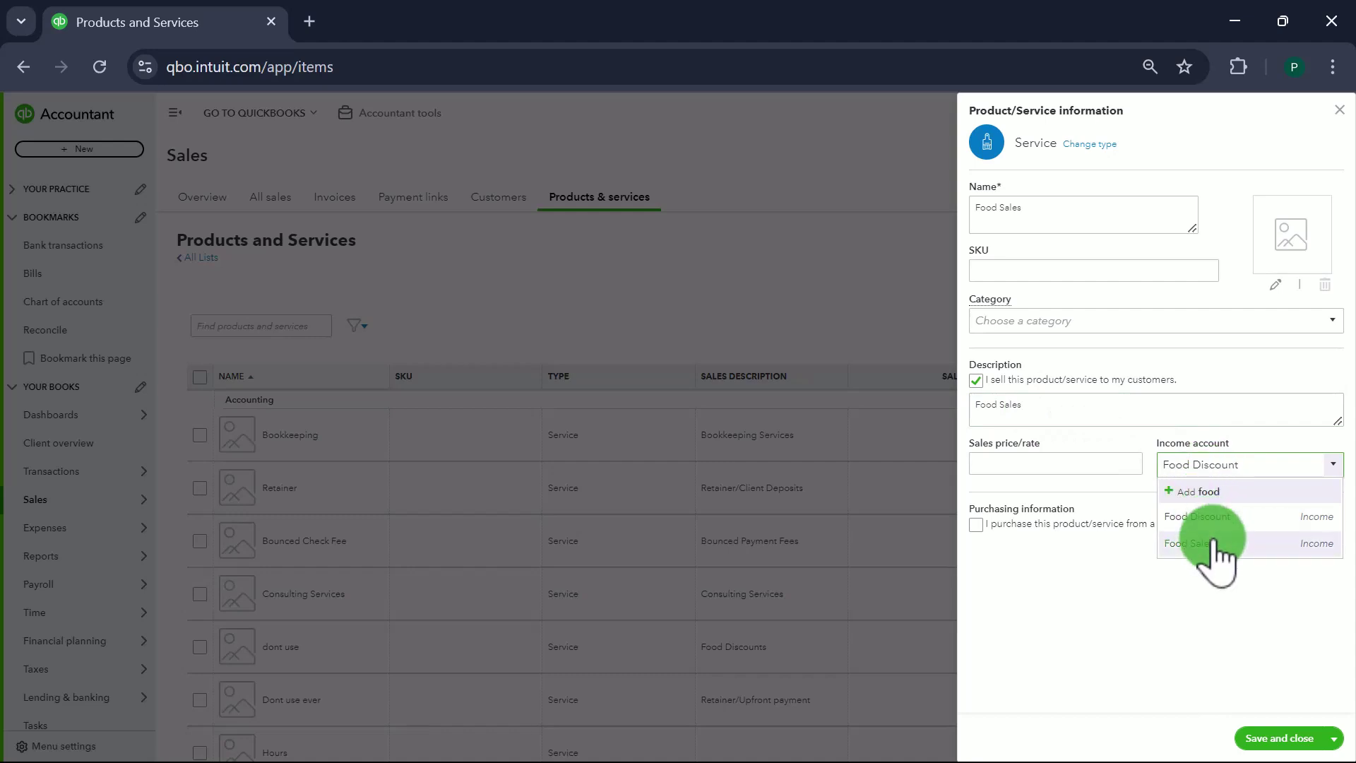
click(1213, 542)
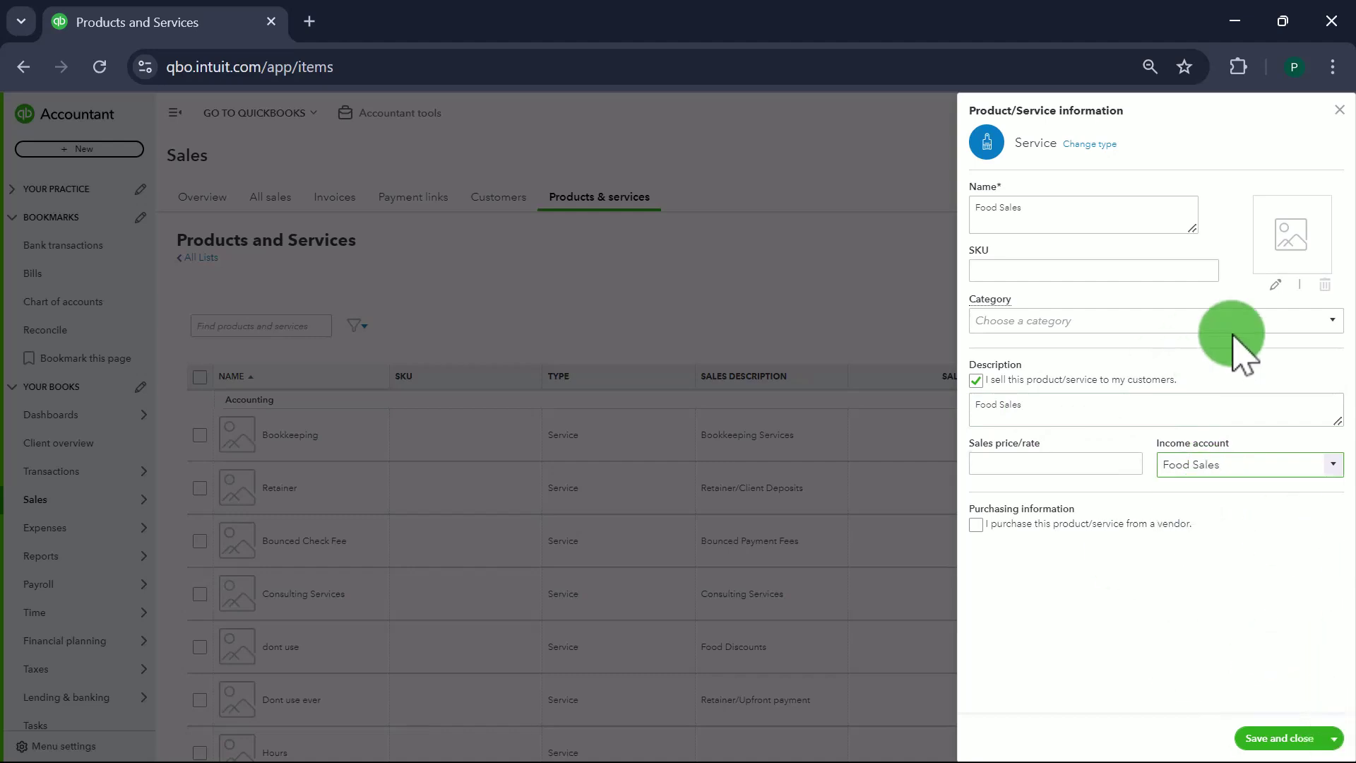
- Create a Daily Sales category for the Food Sales service and save the item, continuing to another new one
click(1142, 324)
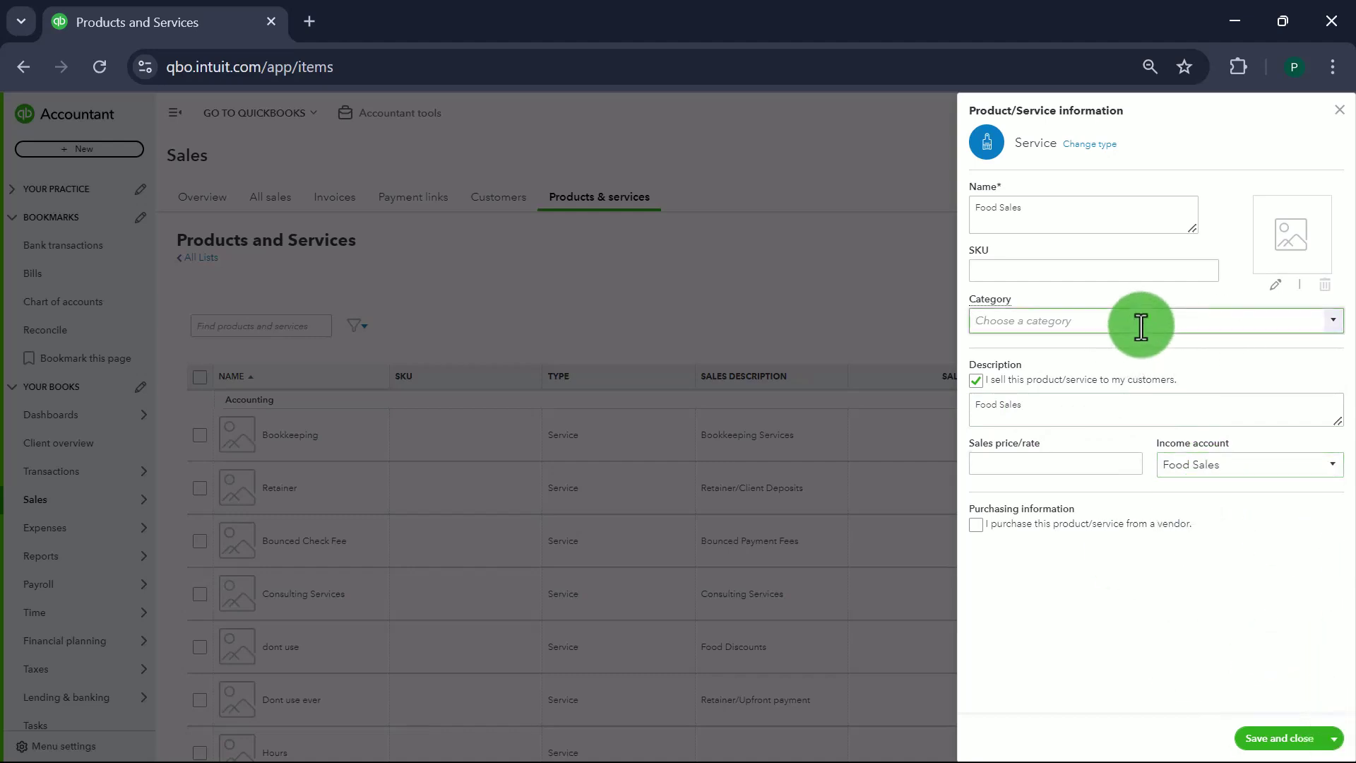
text(Daily Sales)
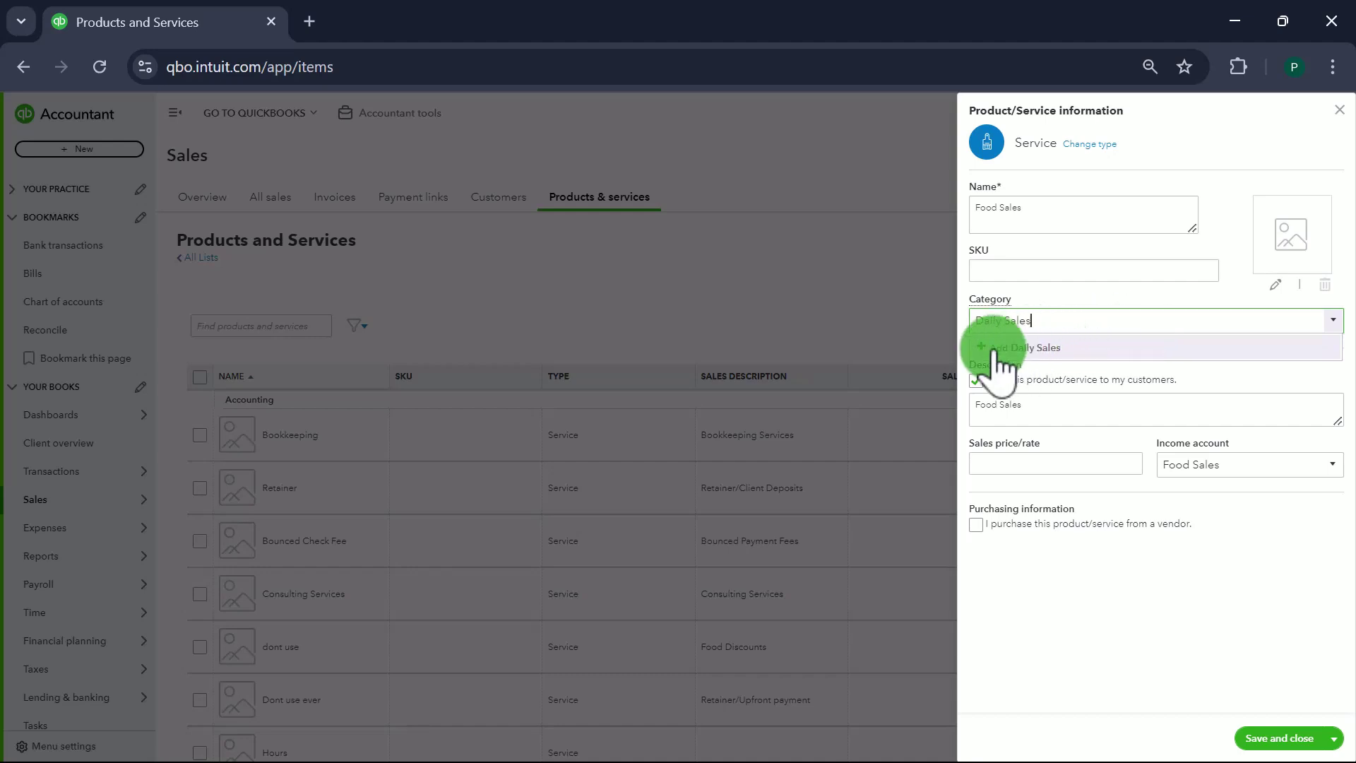
click(1000, 361)
click(1108, 457)
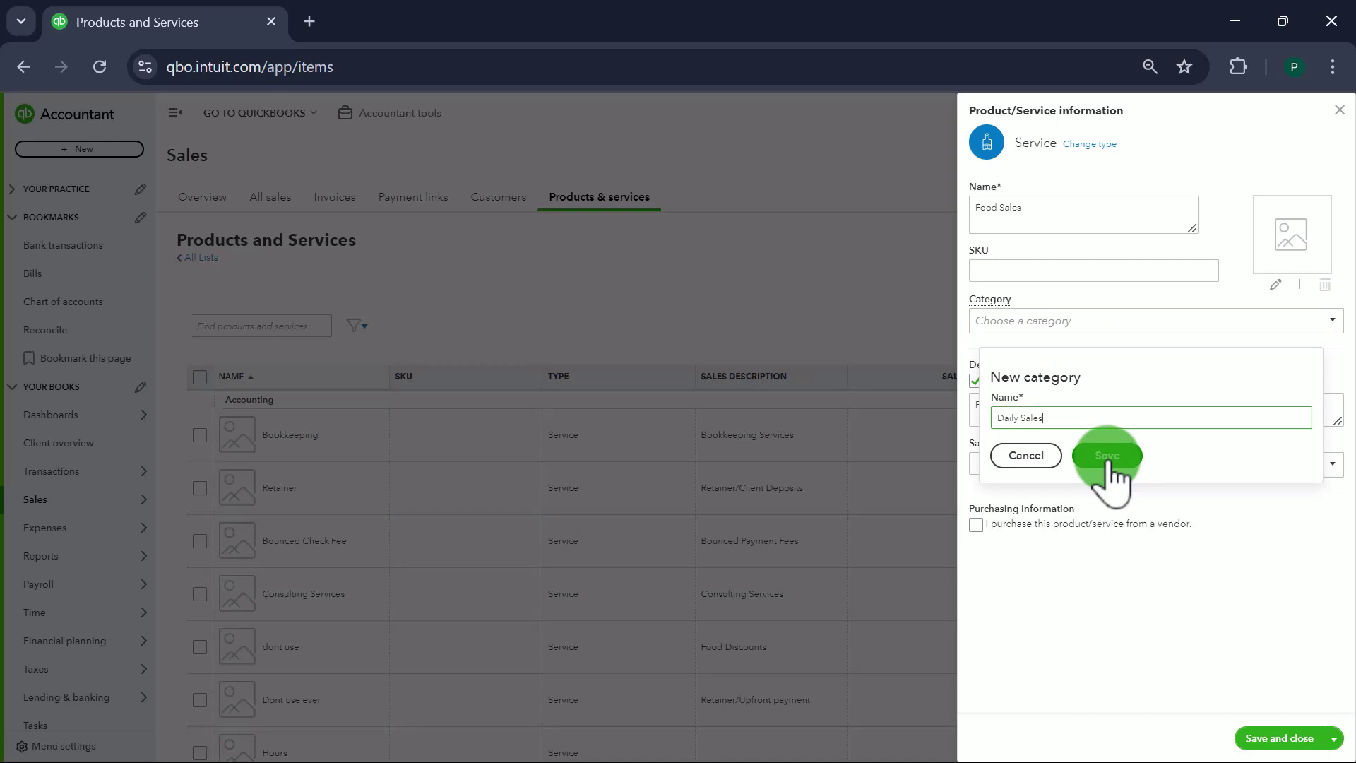
click(1108, 457)
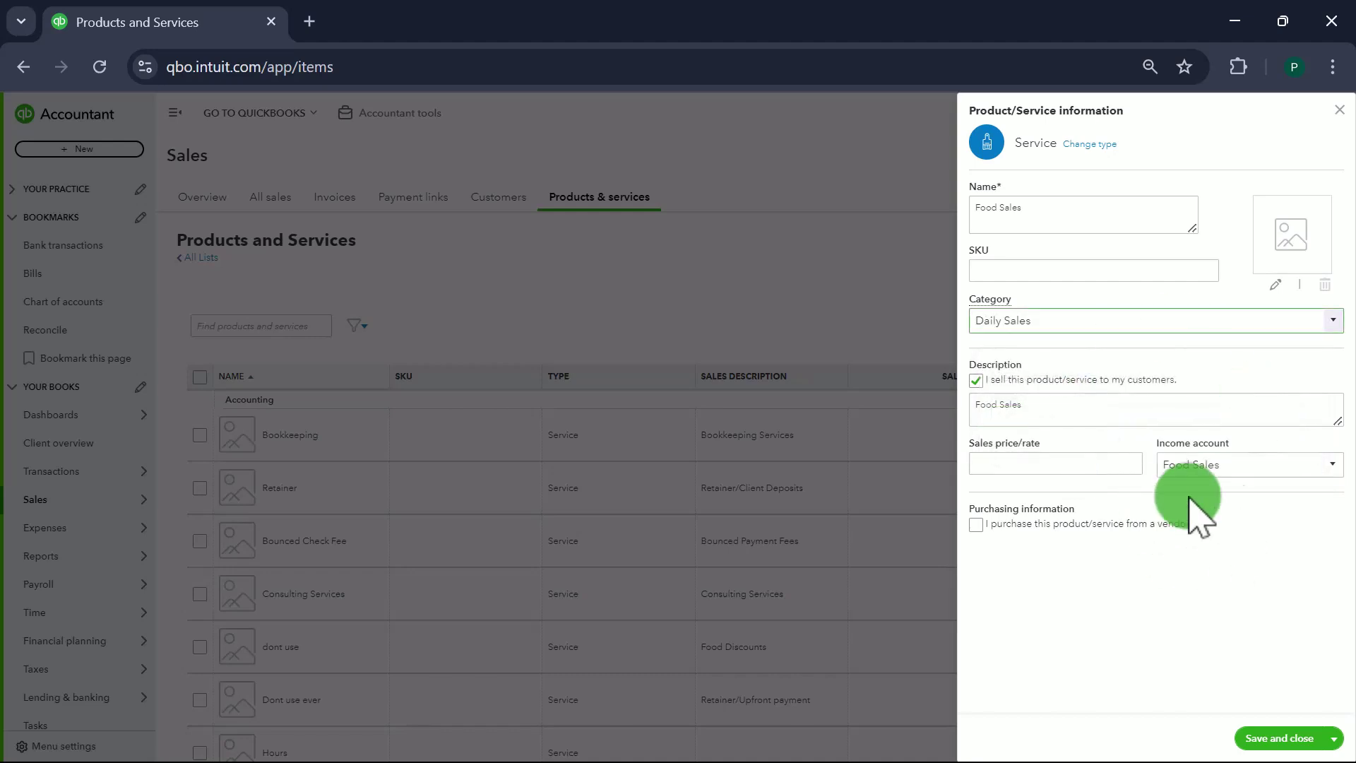
click(1333, 738)
click(1282, 714)
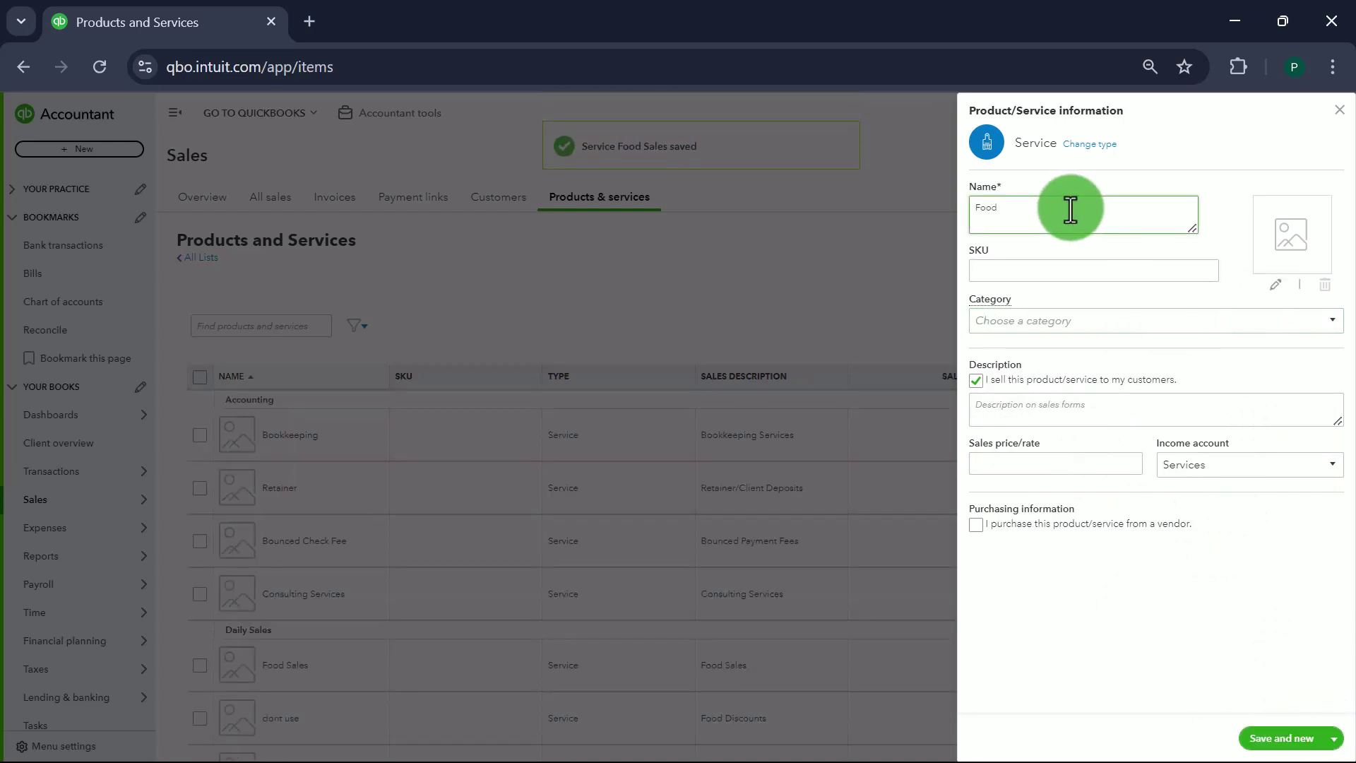
- Enter Food Discount as both the name and the sales description of the new service
text(Food Discou)
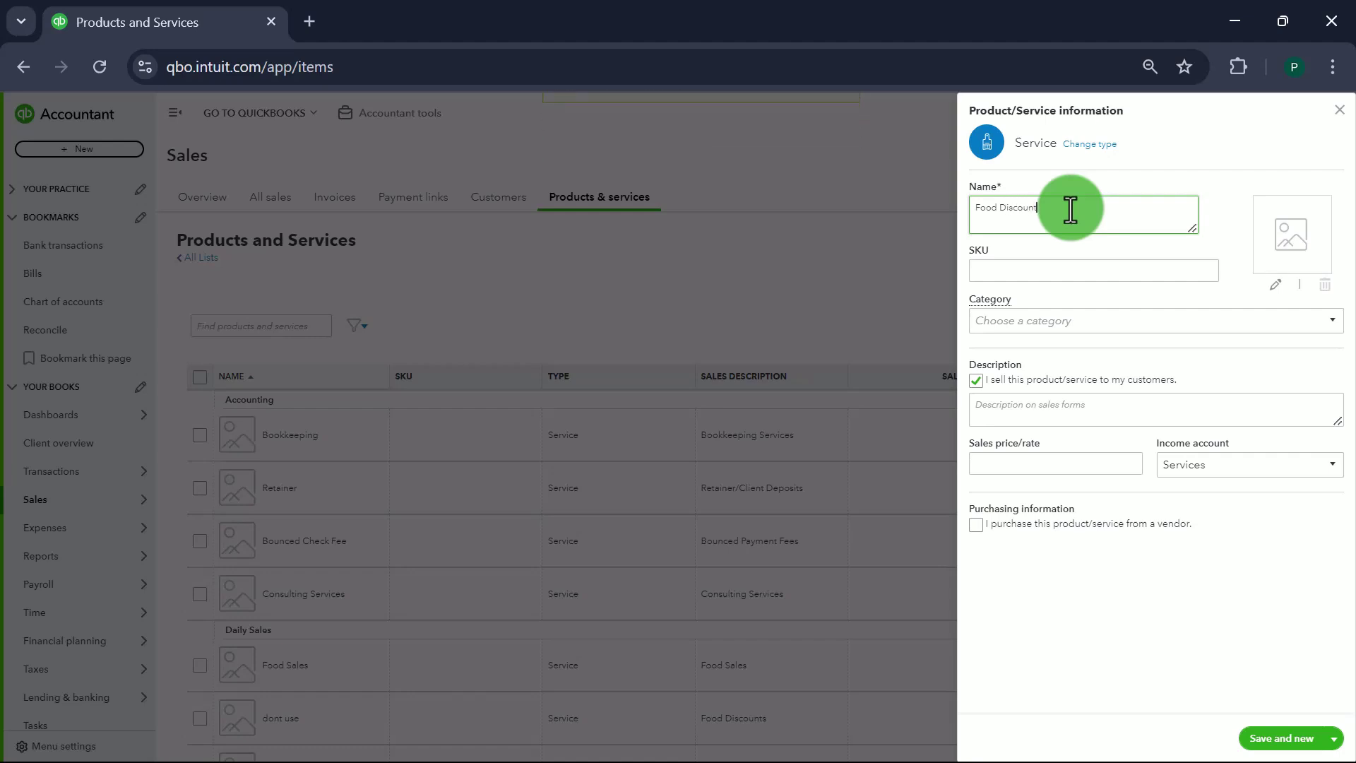
text(nt)
double_click(1067, 208)
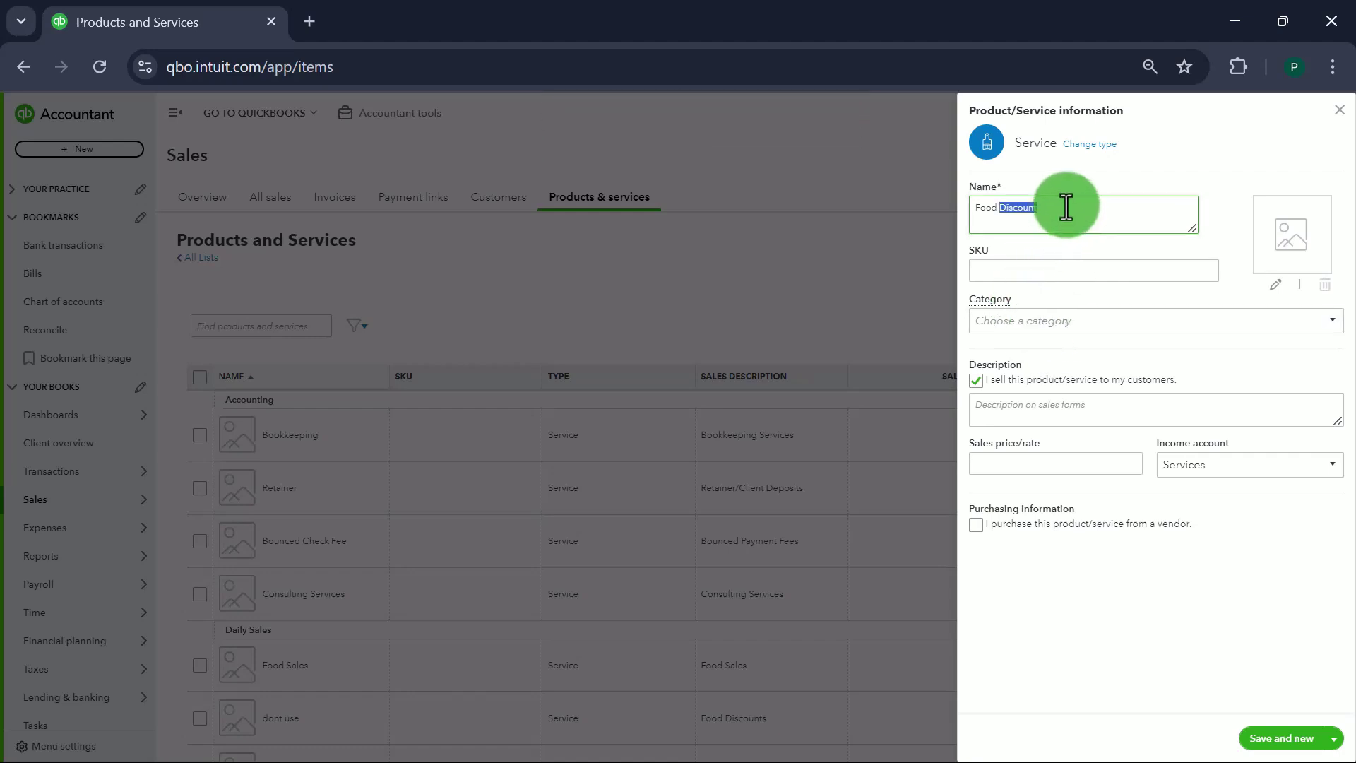
click(1017, 404)
text(Food Discount)
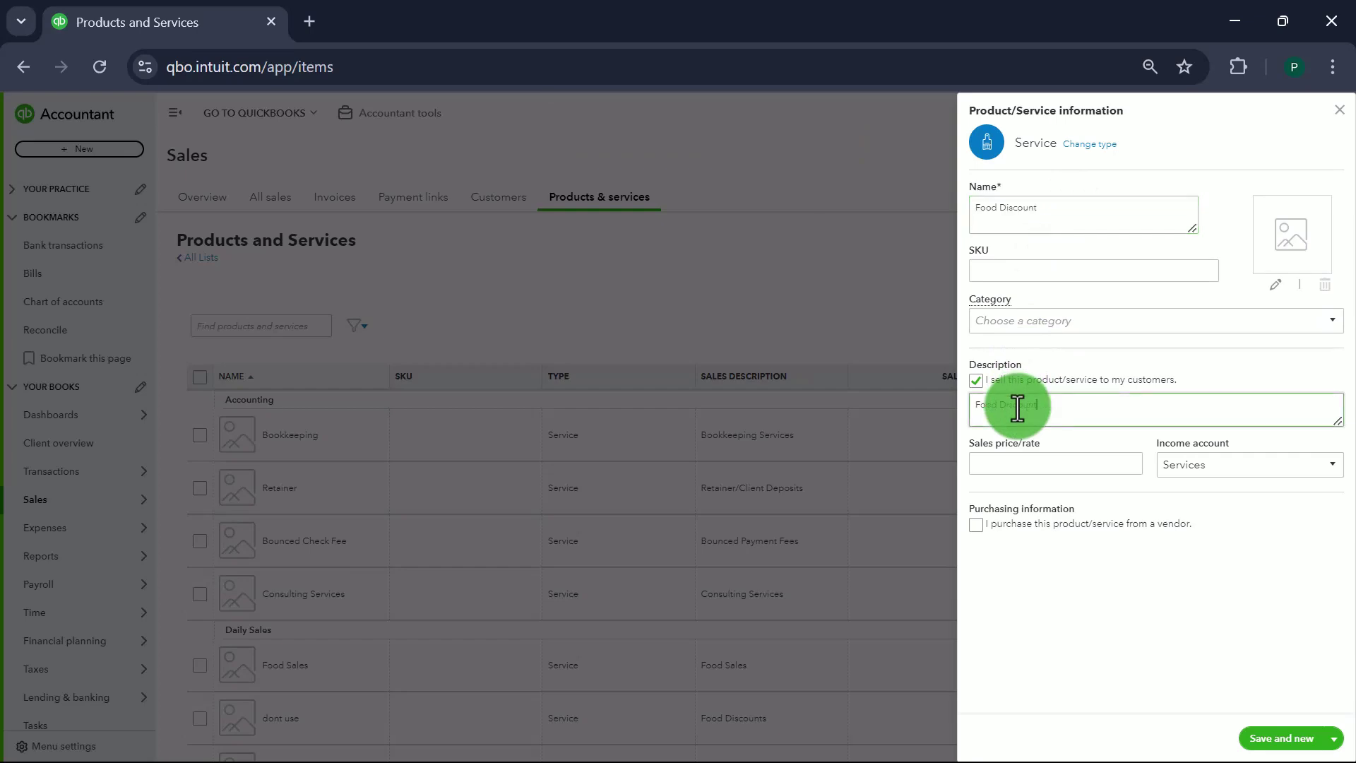
- Assign the Food Discount service to the Food Discount income account and Daily Sales category, then save it and continue to another new item
click(1185, 466)
text(food)
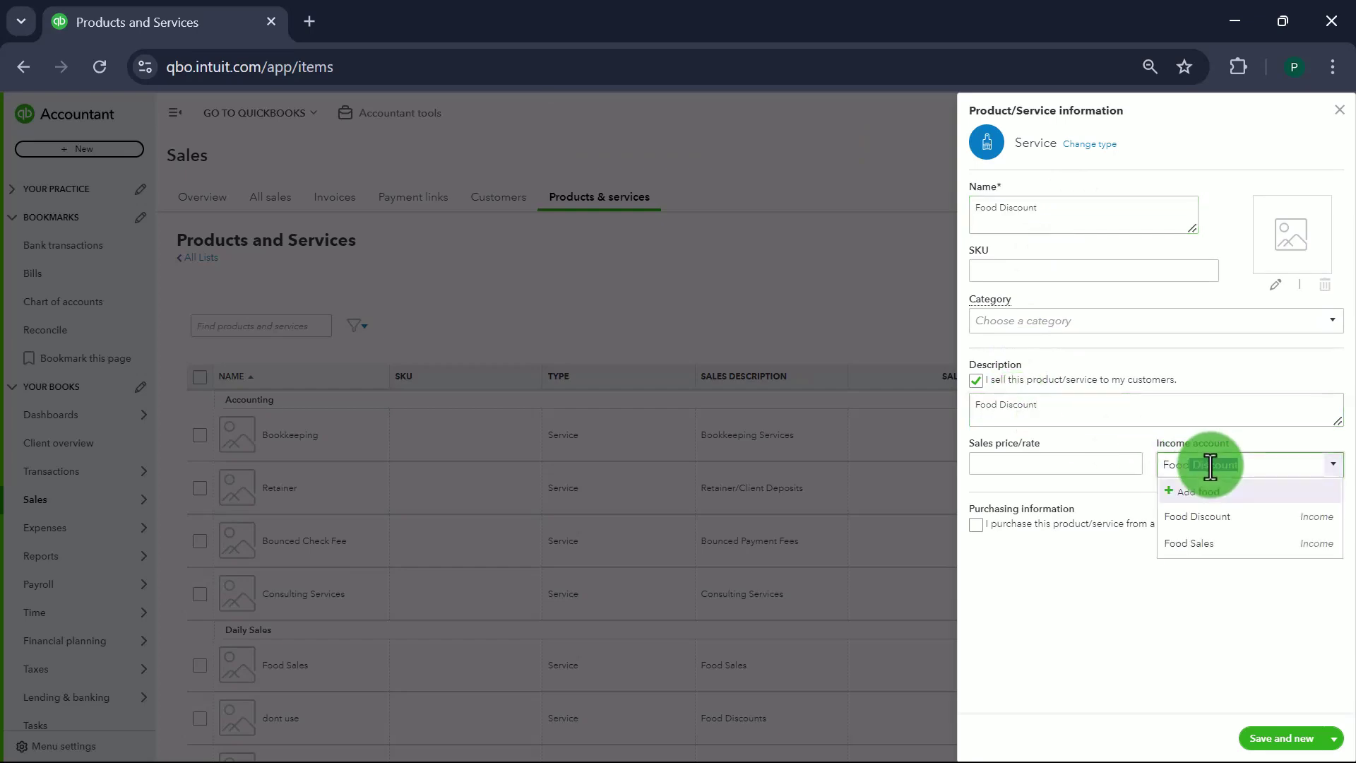
click(1205, 523)
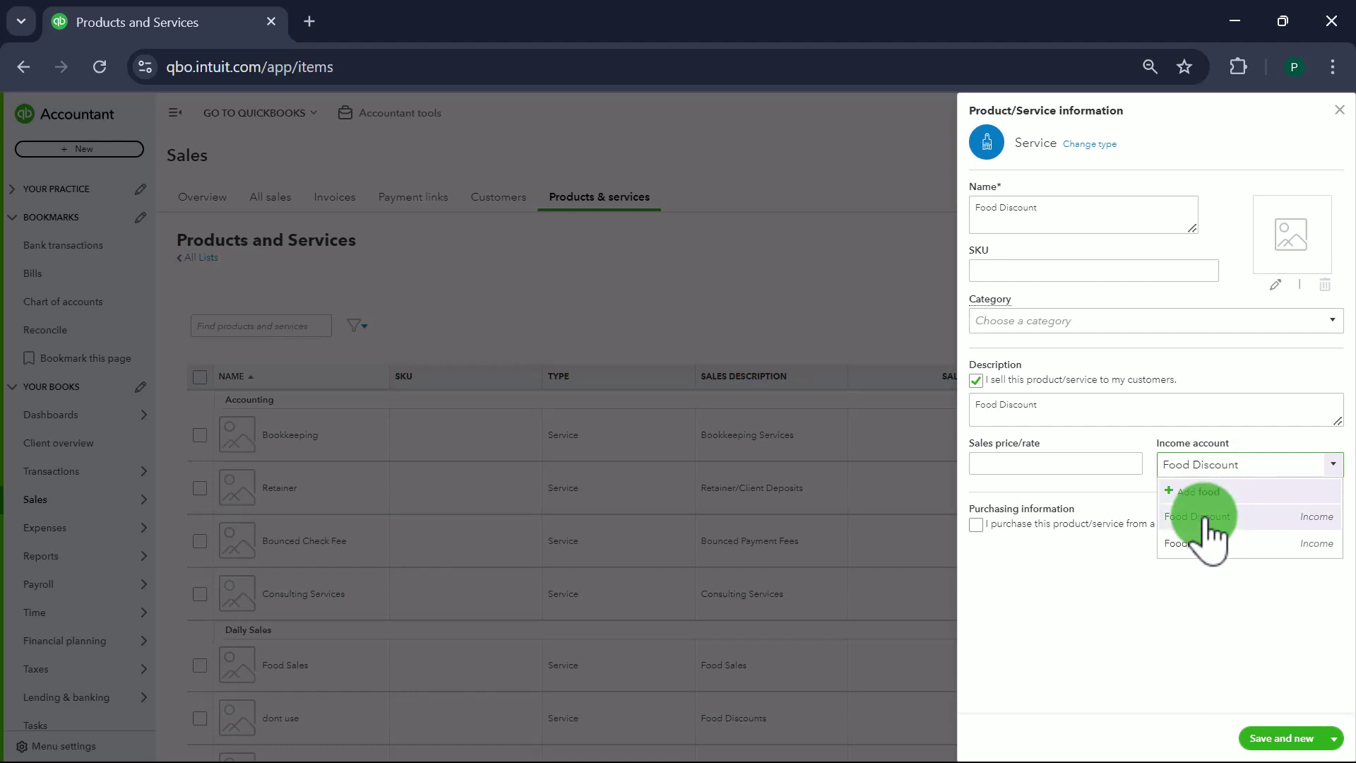
click(1211, 320)
text(dai)
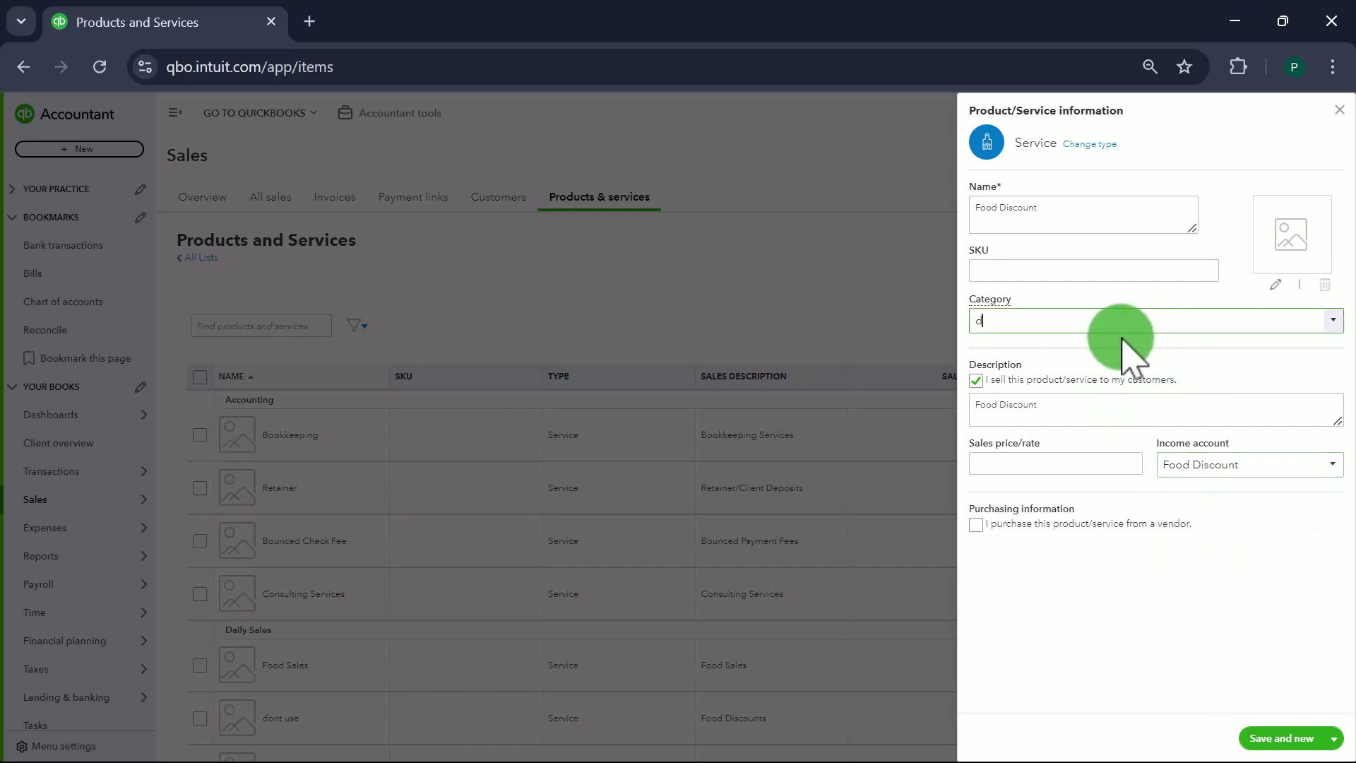
click(1086, 374)
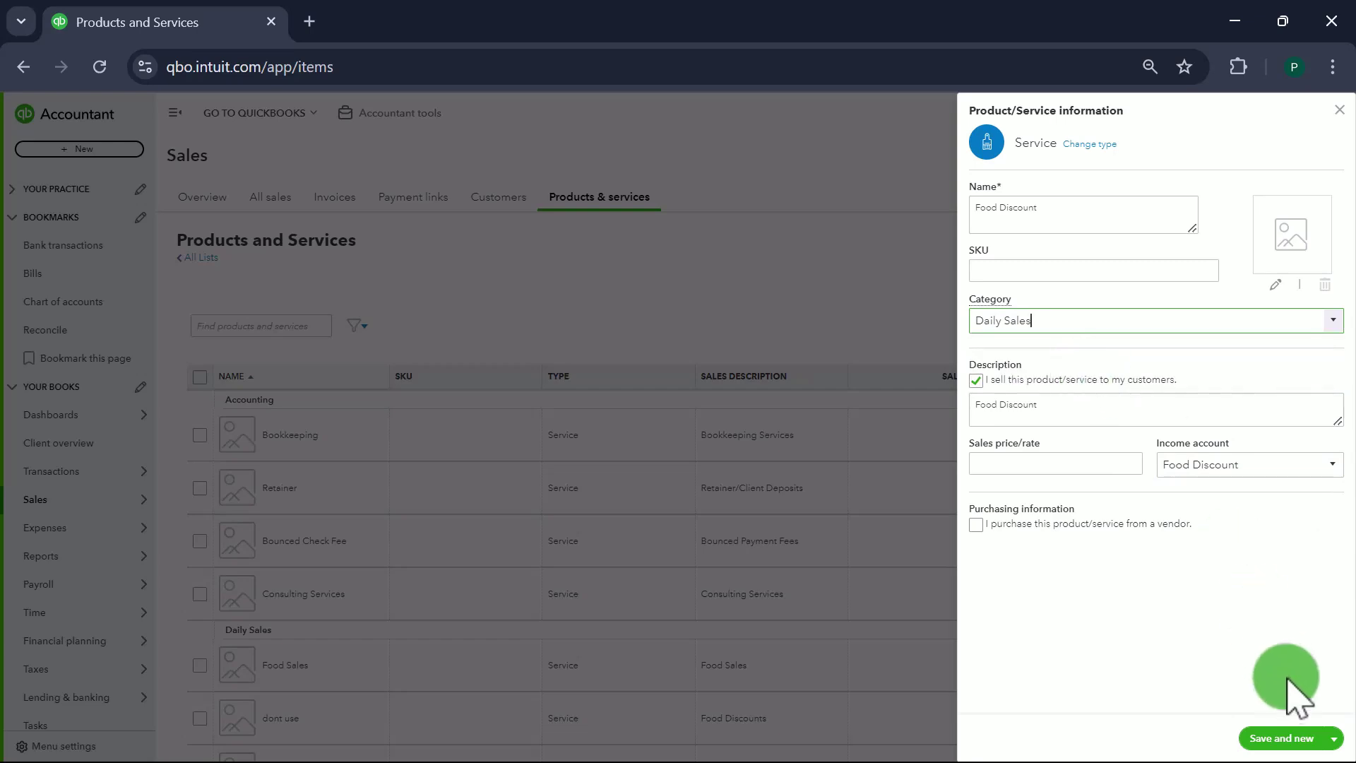
click(1280, 739)
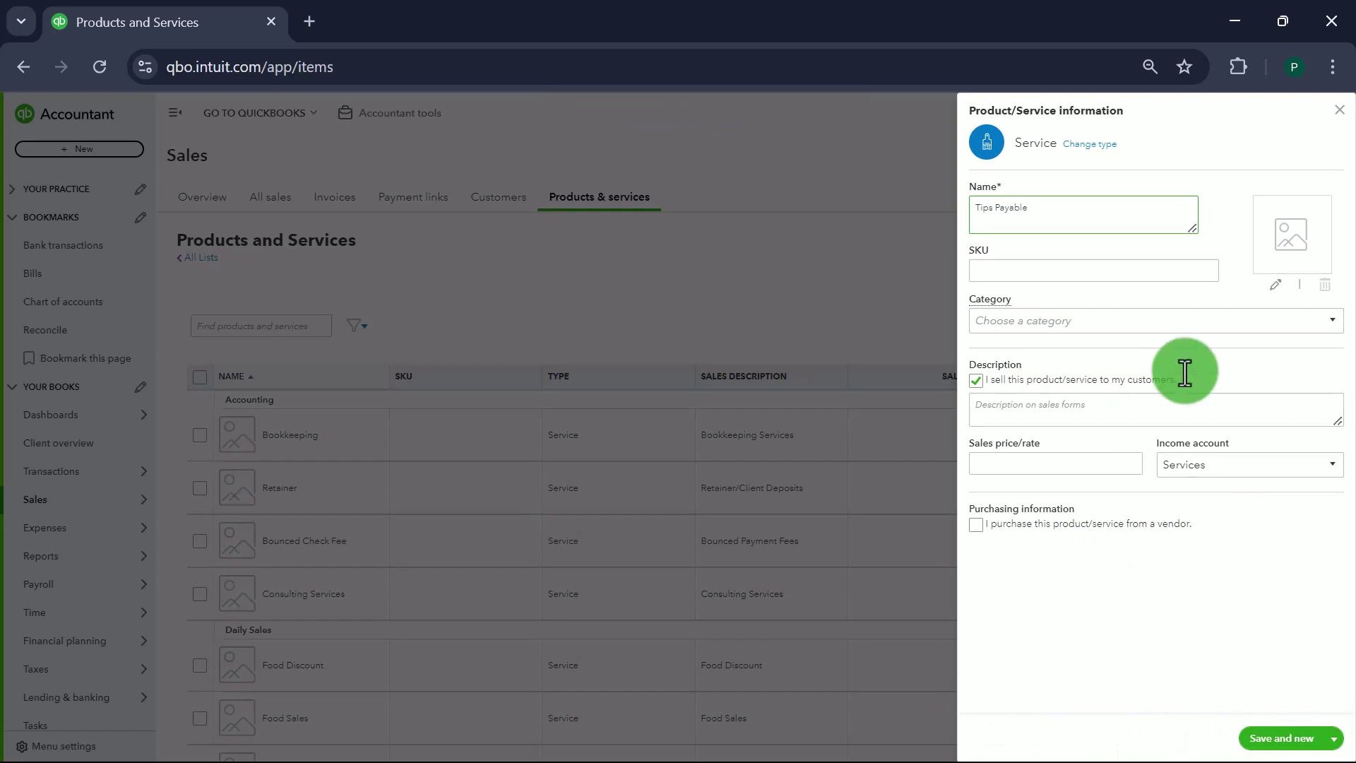
- Put the new Tips Payable service in the Daily Sales category and reuse its name as the sales description
click(1095, 328)
text(da)
click(1059, 373)
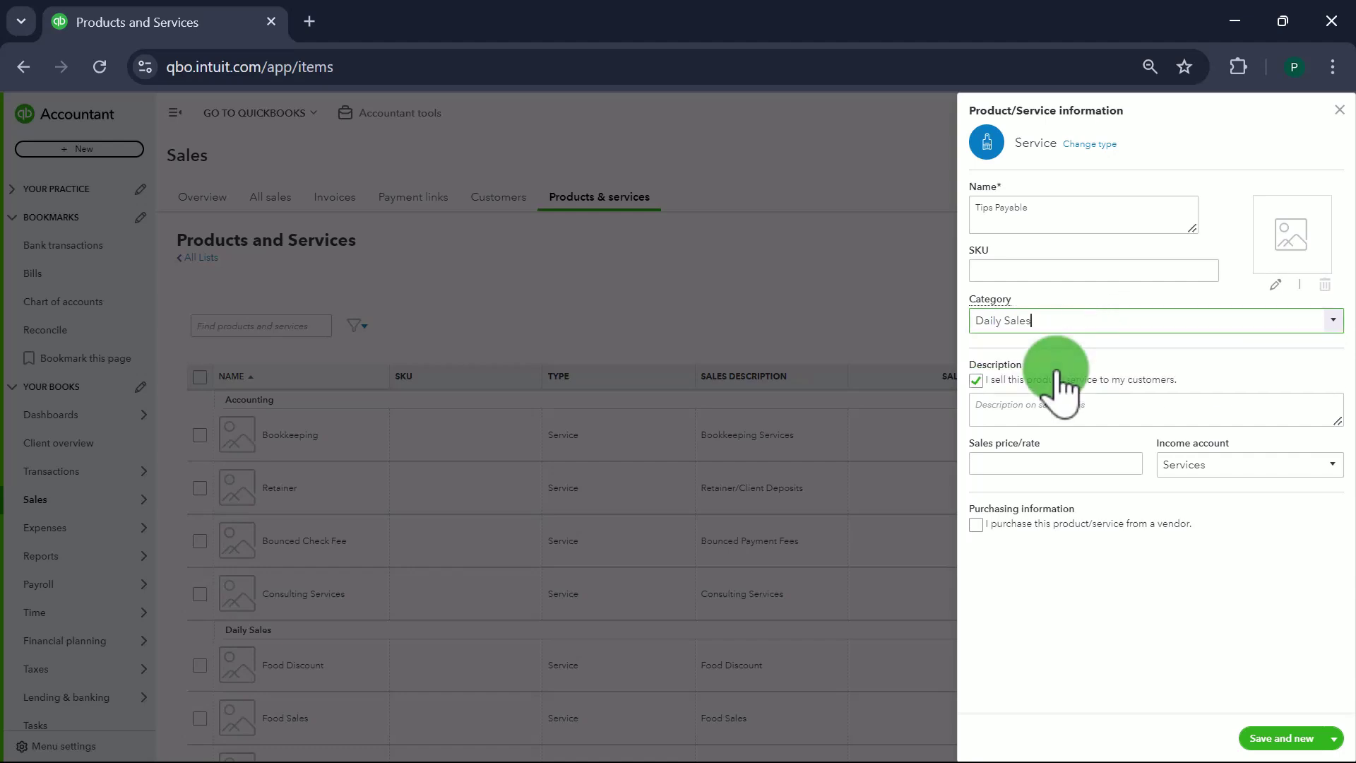
drag(1043, 207, 982, 205)
key(ctrl+c)
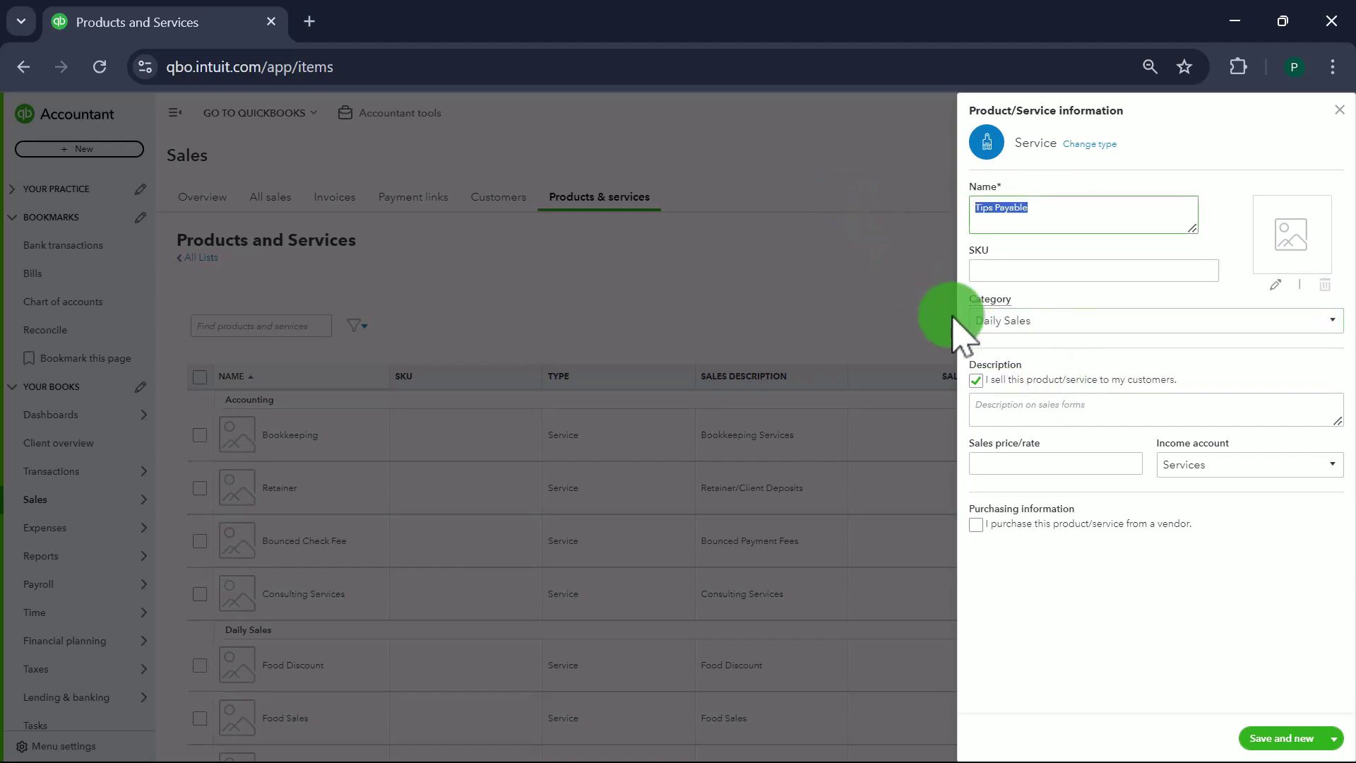
click(1017, 420)
key(ctrl+v)
- Set Tips Payable as the income account of the Tips Payable service and save it, continuing to another new item
click(1214, 467)
key(ctrl+a)
text(Tip)
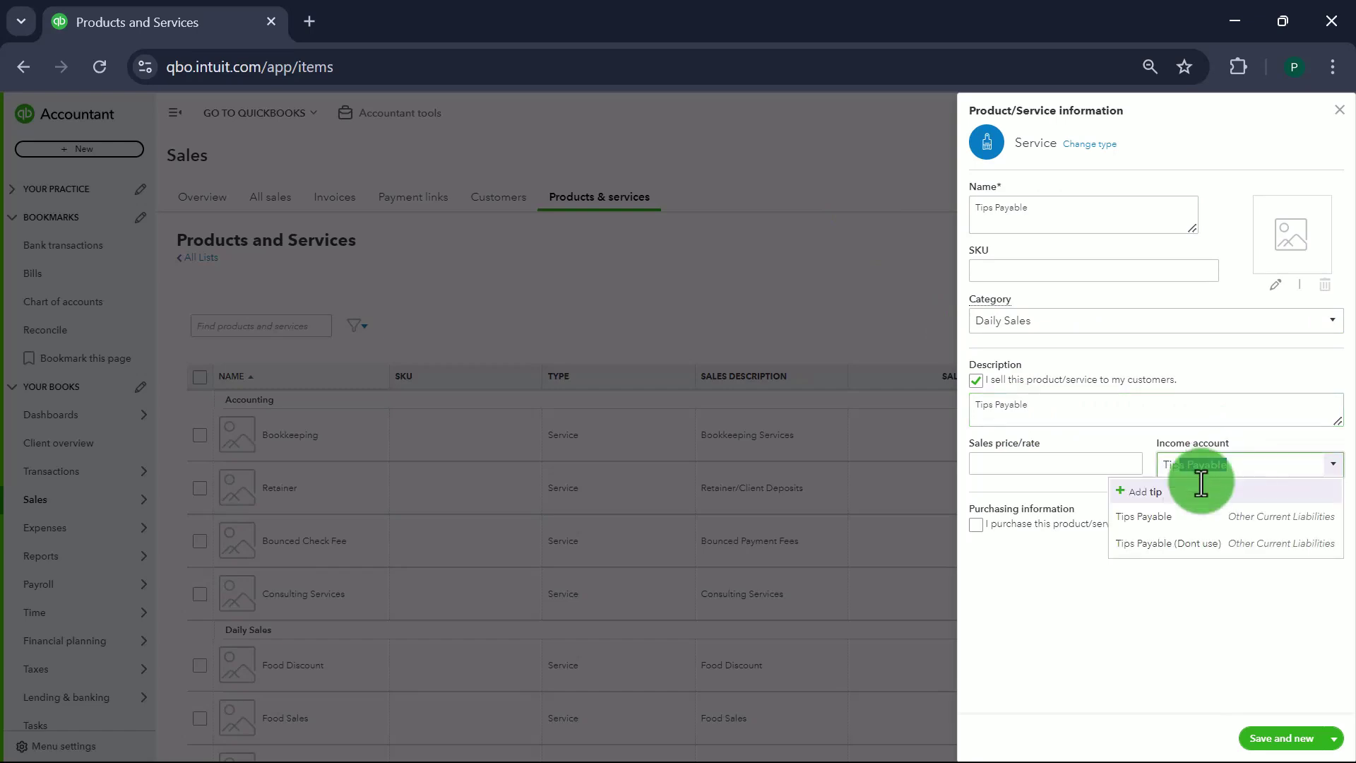
click(1190, 530)
click(1271, 738)
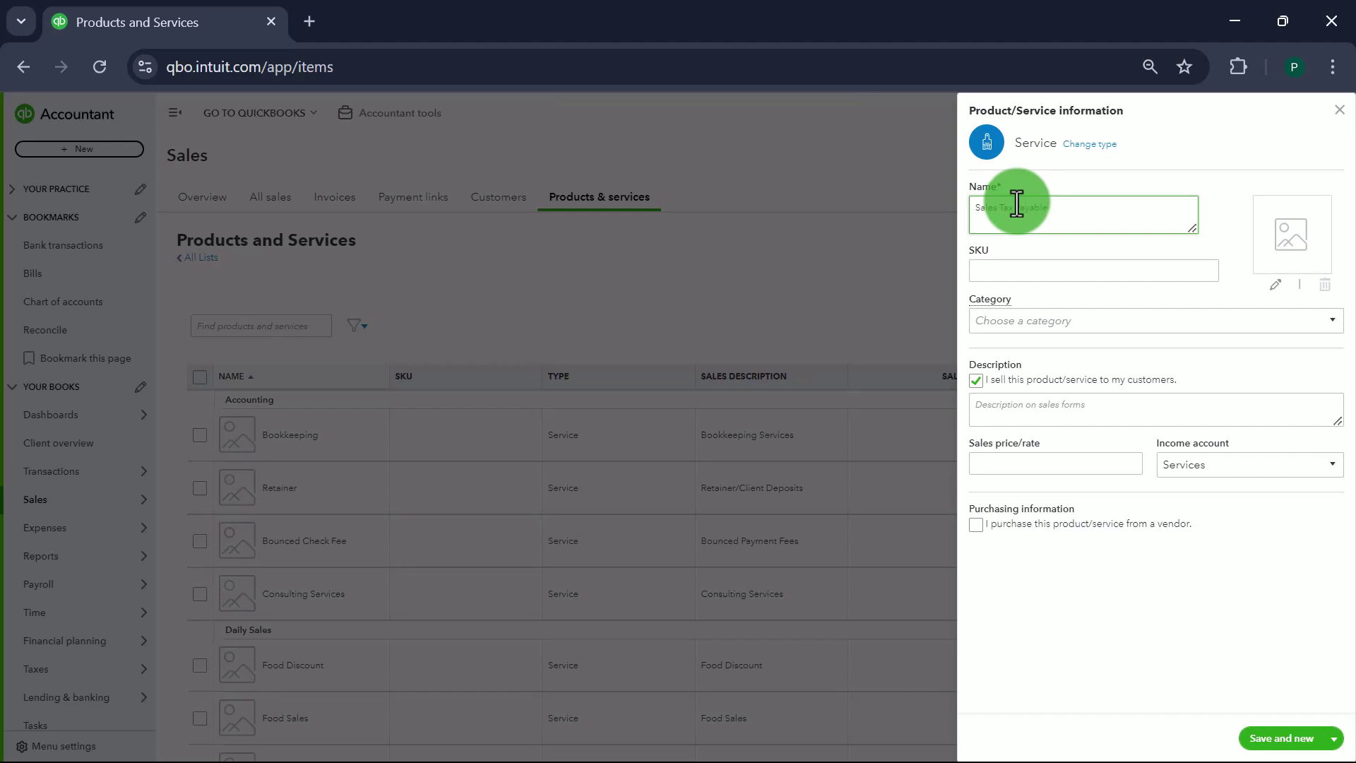
- Put the new Sales Tax Payable service in the Daily Sales category and reuse its name as the sales description
triple_click(1016, 204)
click(1023, 324)
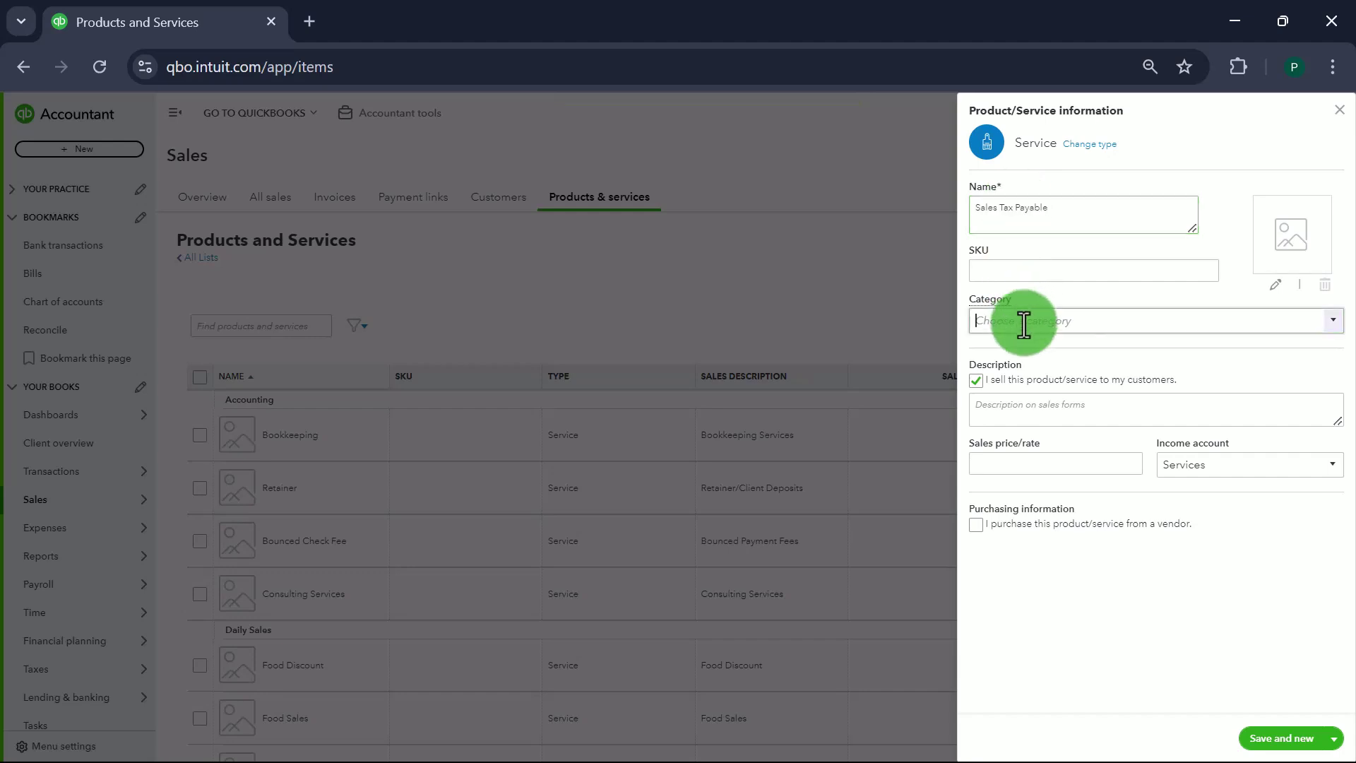
text(dai)
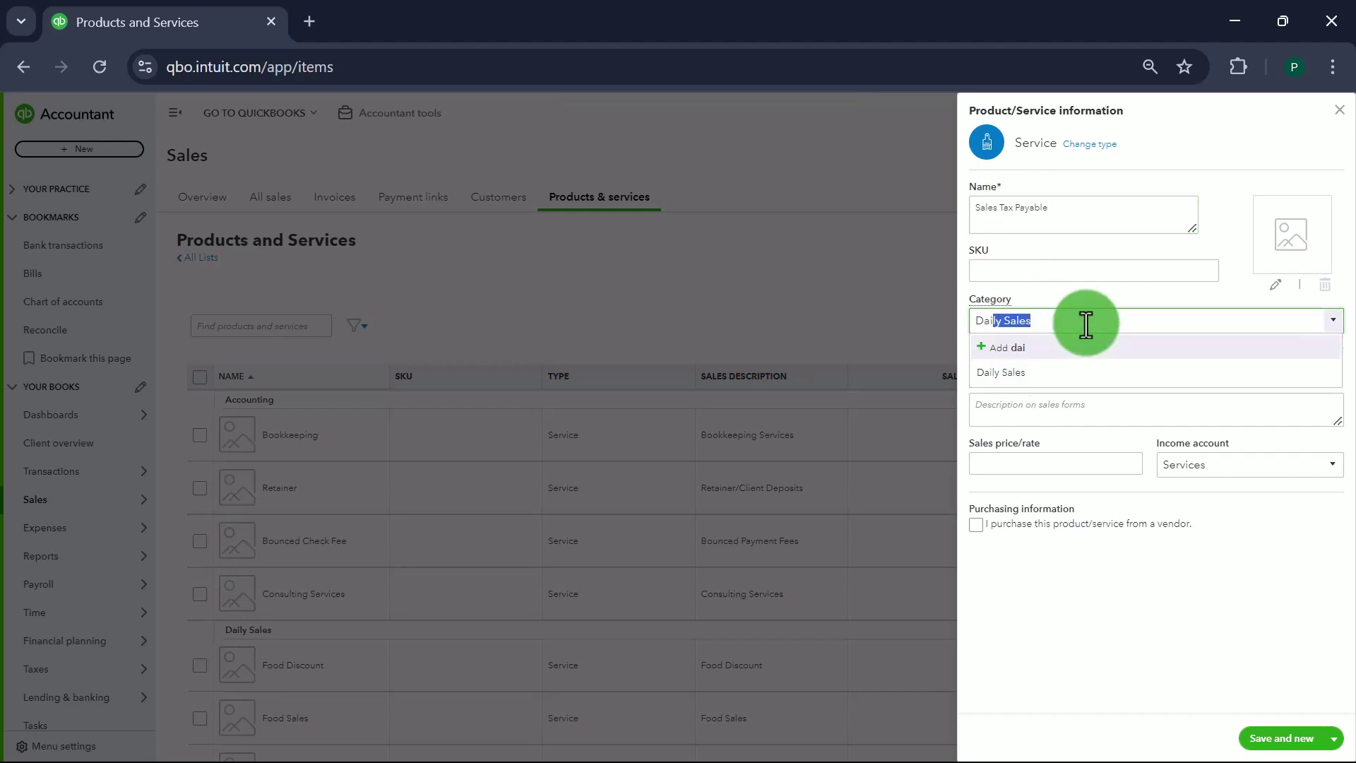
click(1035, 372)
click(1013, 409)
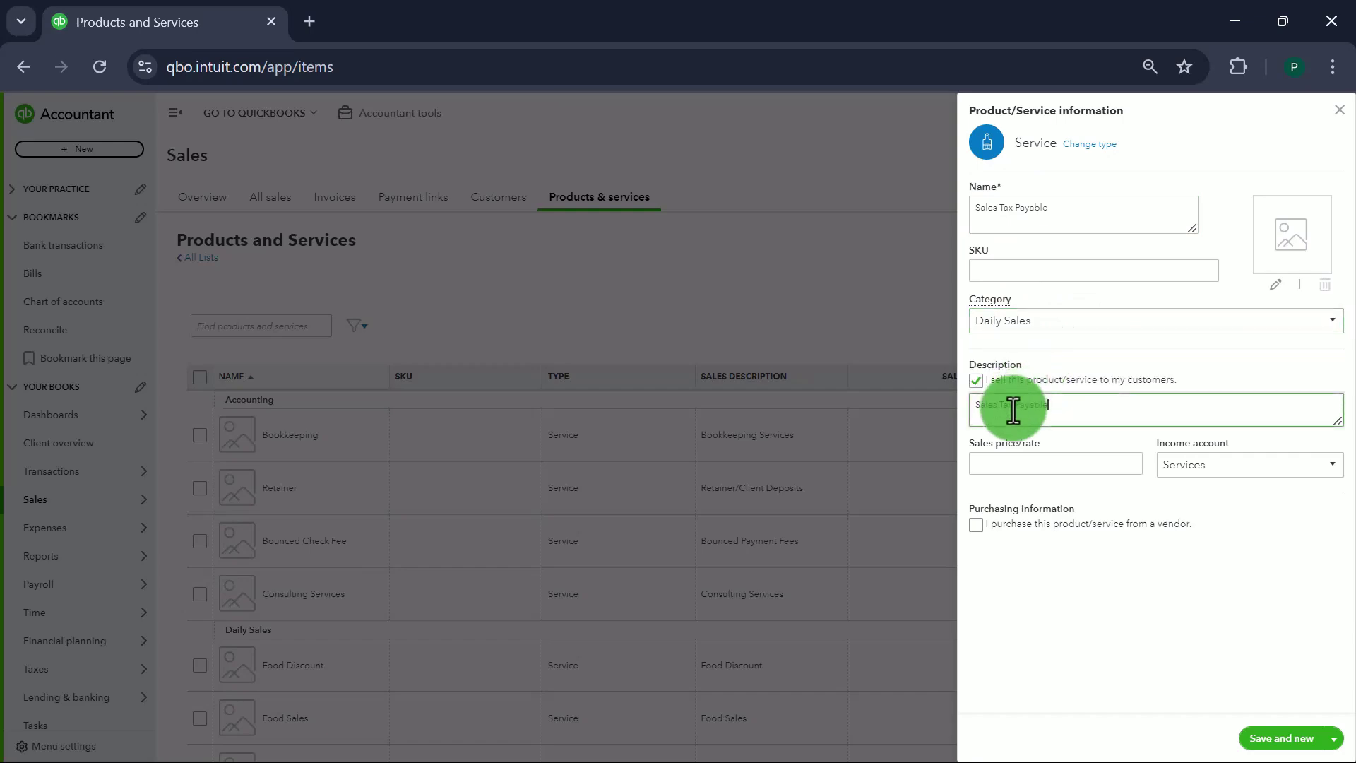
- Set Sales Tax Payable as the income account of the Sales Tax Payable service and save it, continuing to another new item
click(1248, 460)
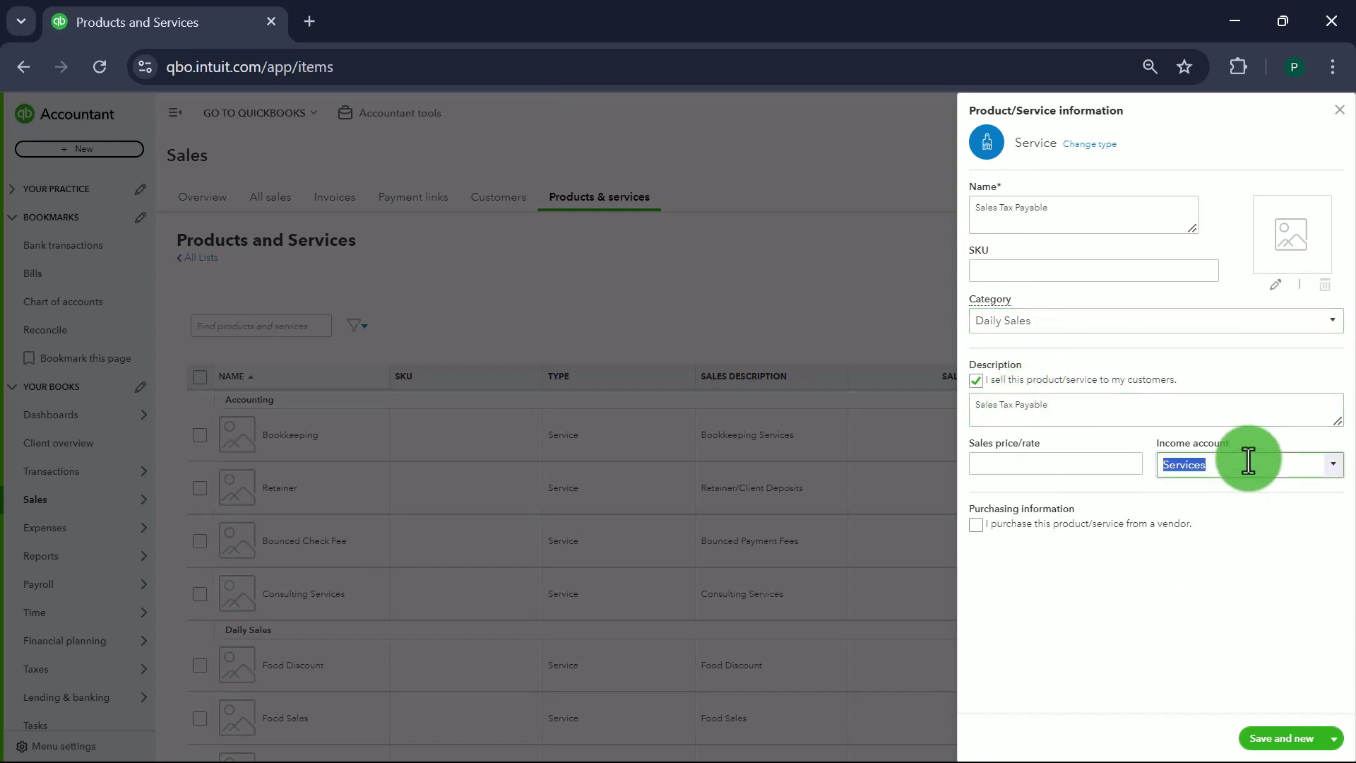
text(Sales Tax Payable)
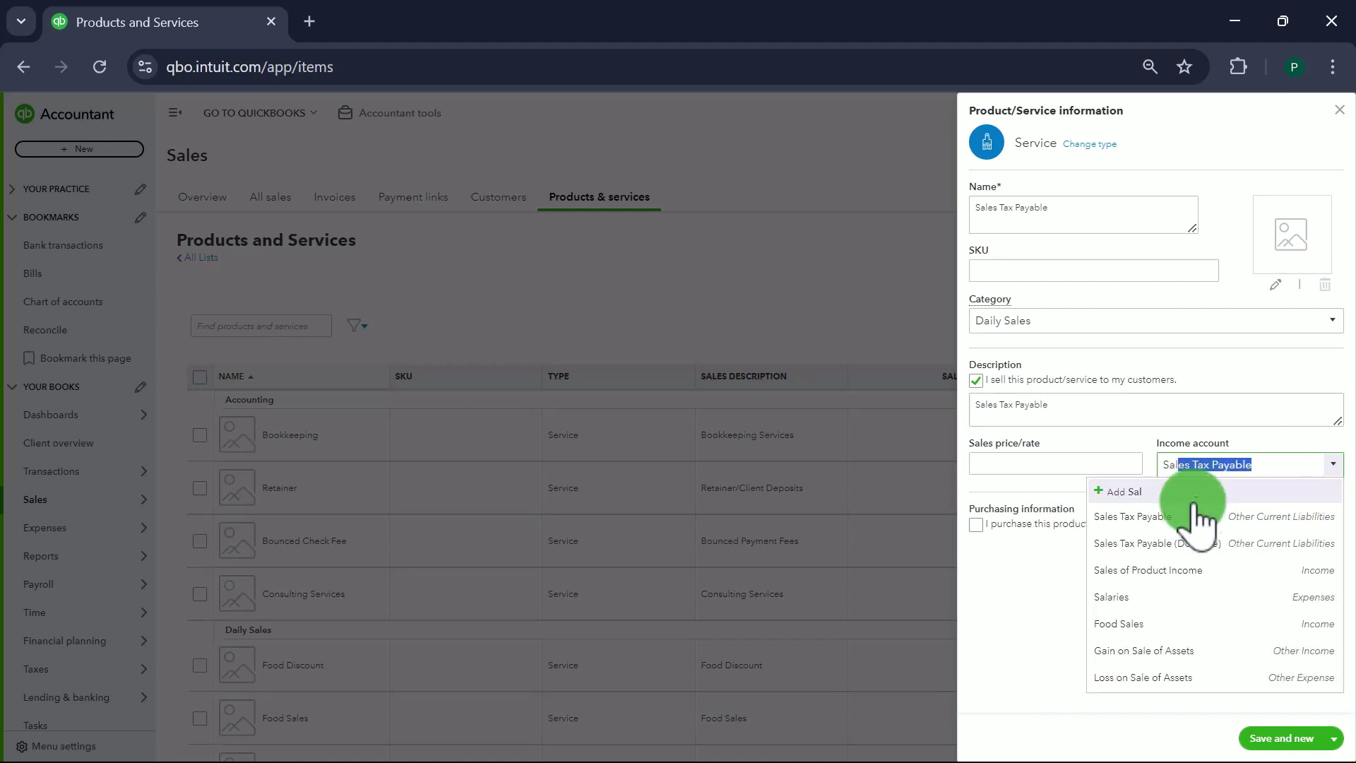
click(1194, 521)
click(1278, 739)
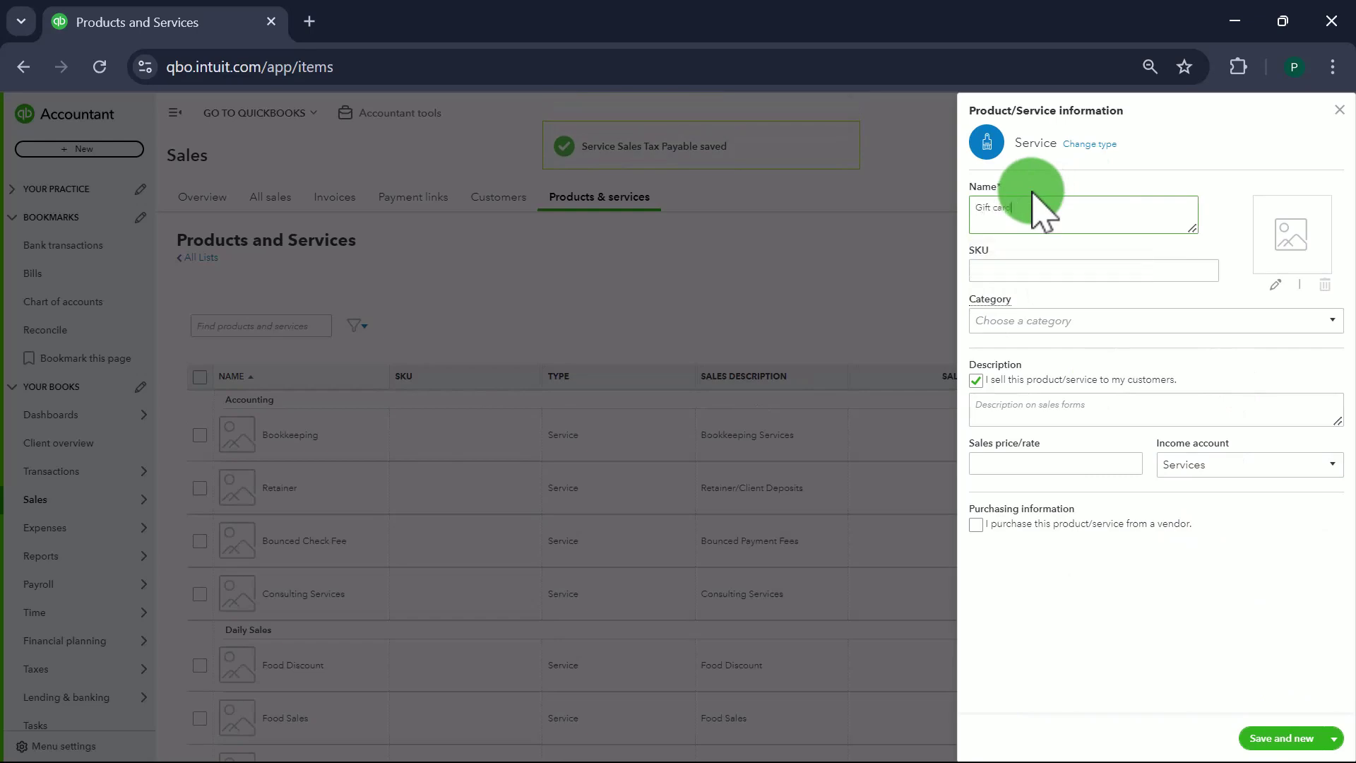
- Name the new service Gift Cards and put it in the Daily Sales category
key(BackSpace)
key(BackSpace)
key(BackSpace)
key(BackSpace)
key(BackSpace)
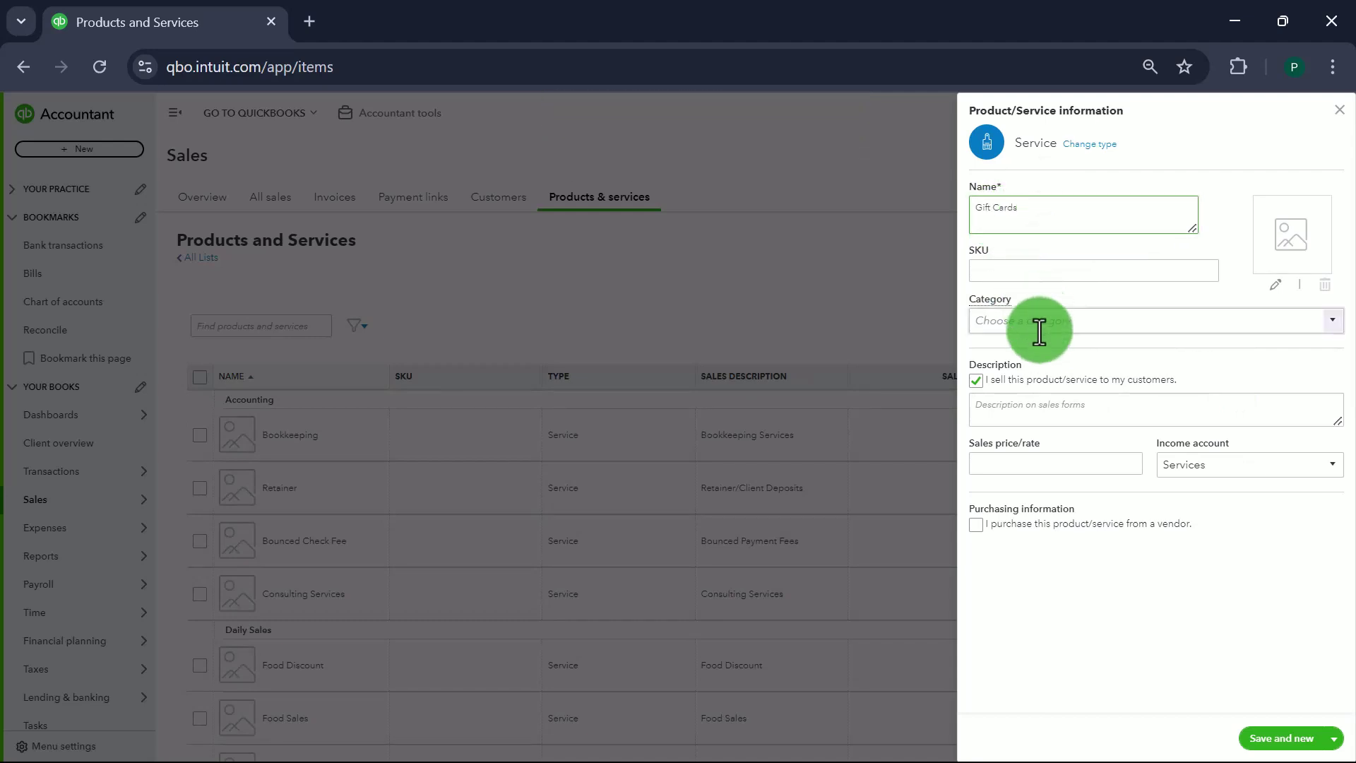
click(1074, 317)
text(dai)
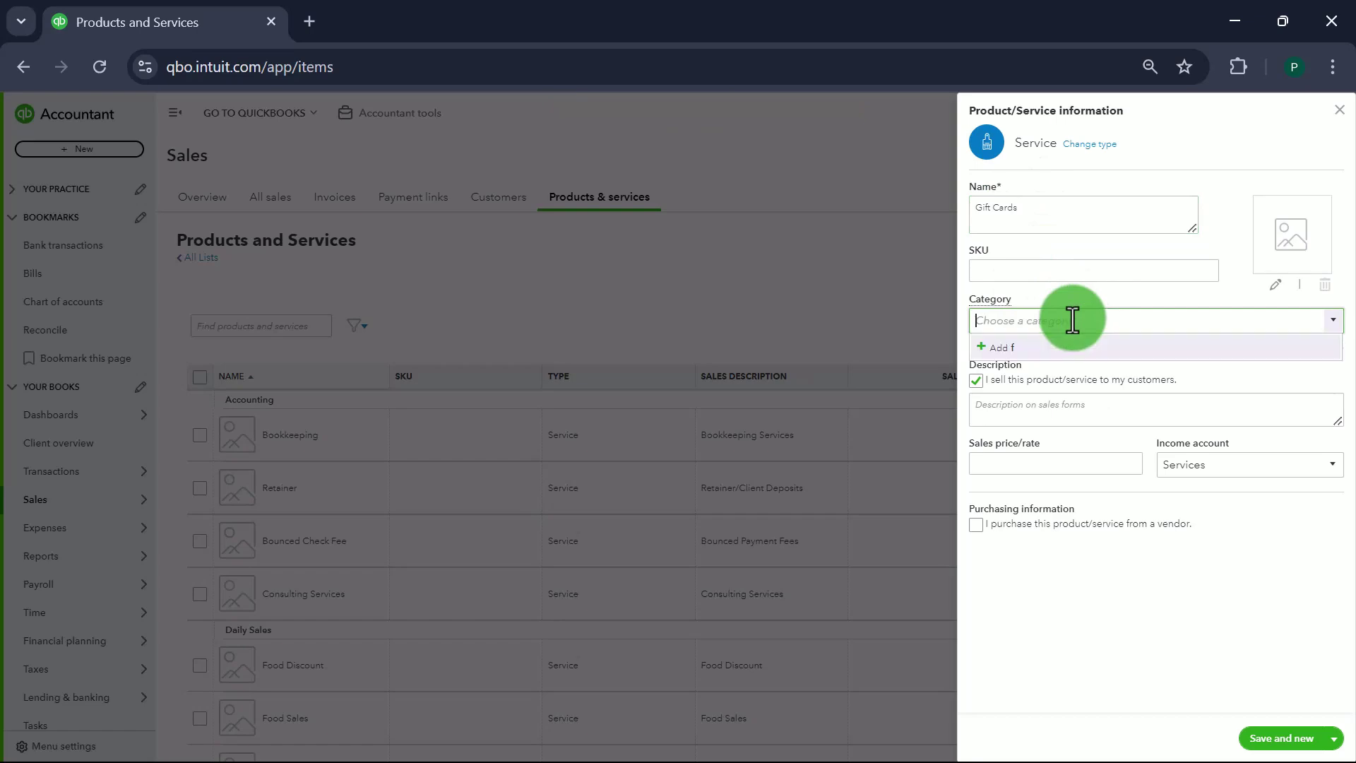
click(1023, 372)
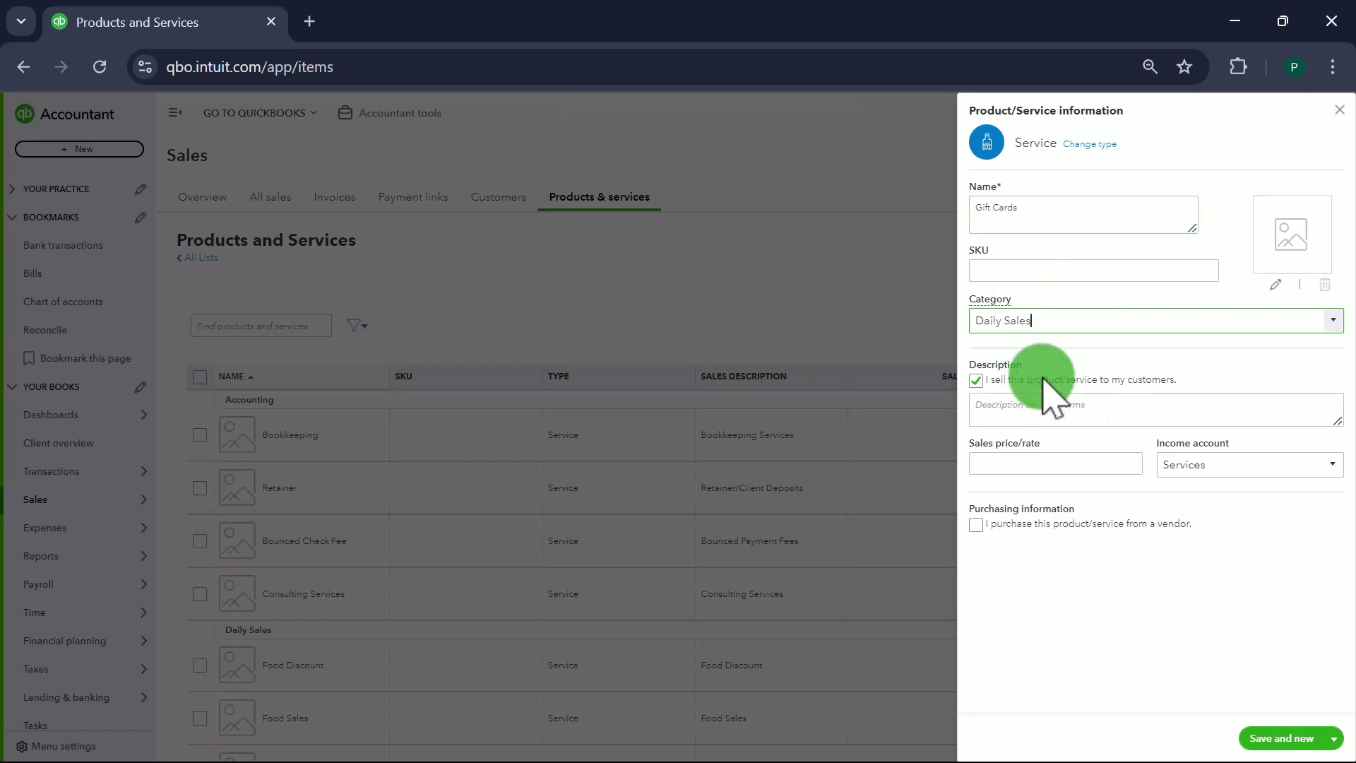
- Set Gift Cards Liability as the income account of the Gift Cards service and save it, continuing to another new item
click(1205, 464)
text(Gift Cards Liability)
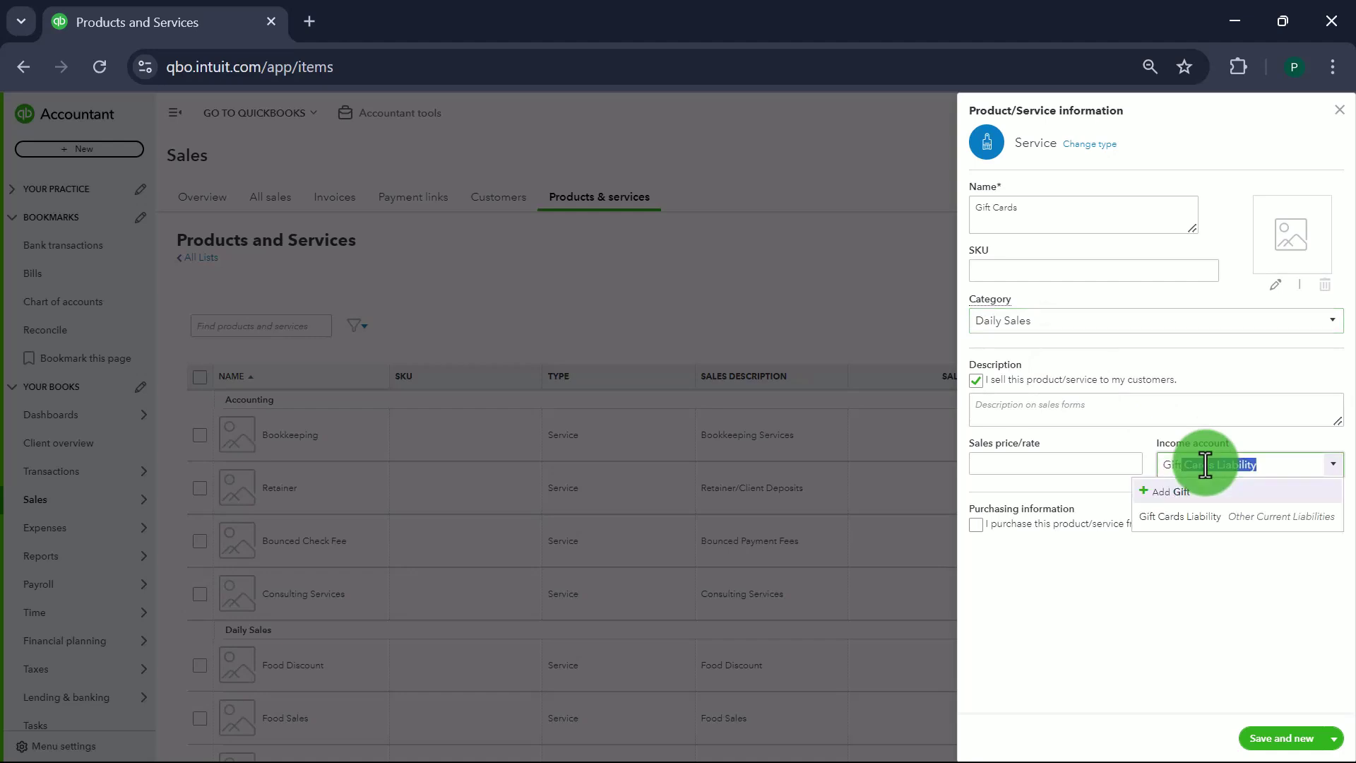
click(1199, 526)
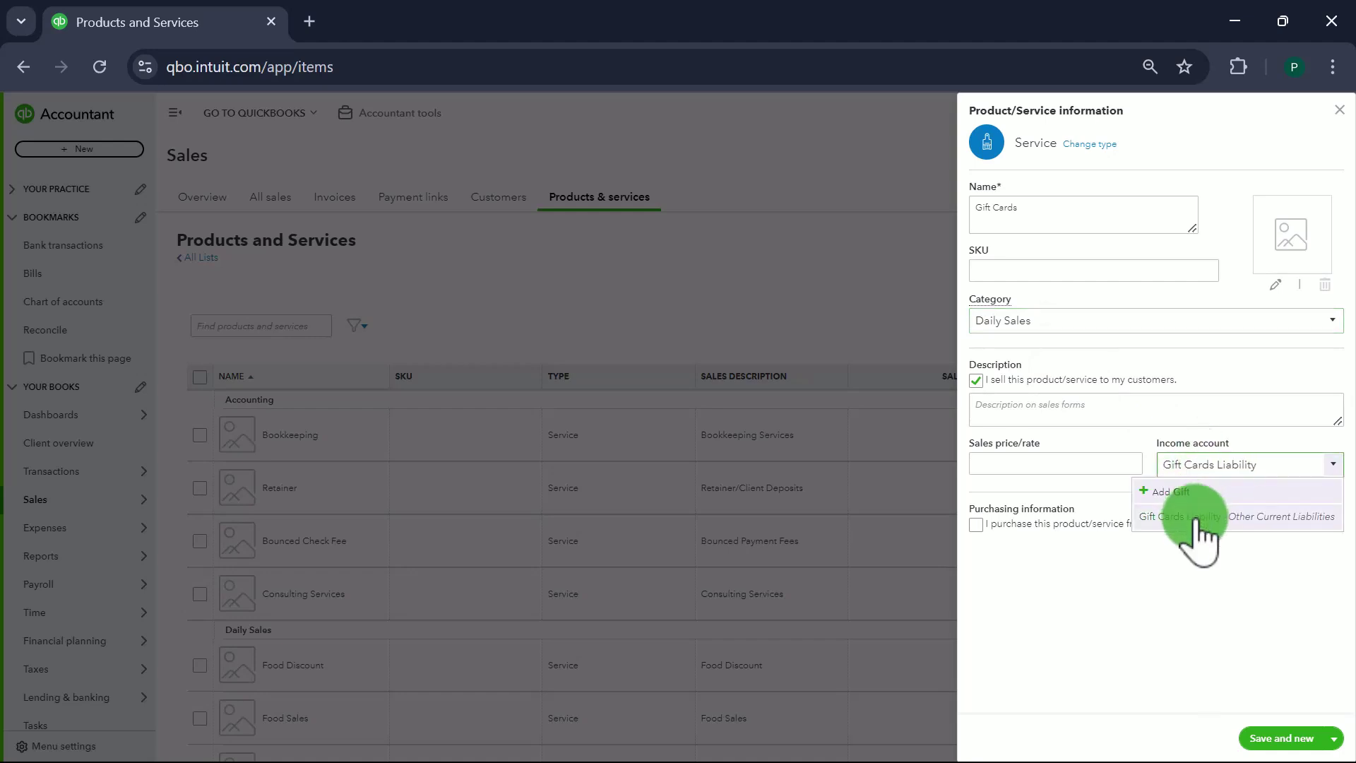
click(1274, 738)
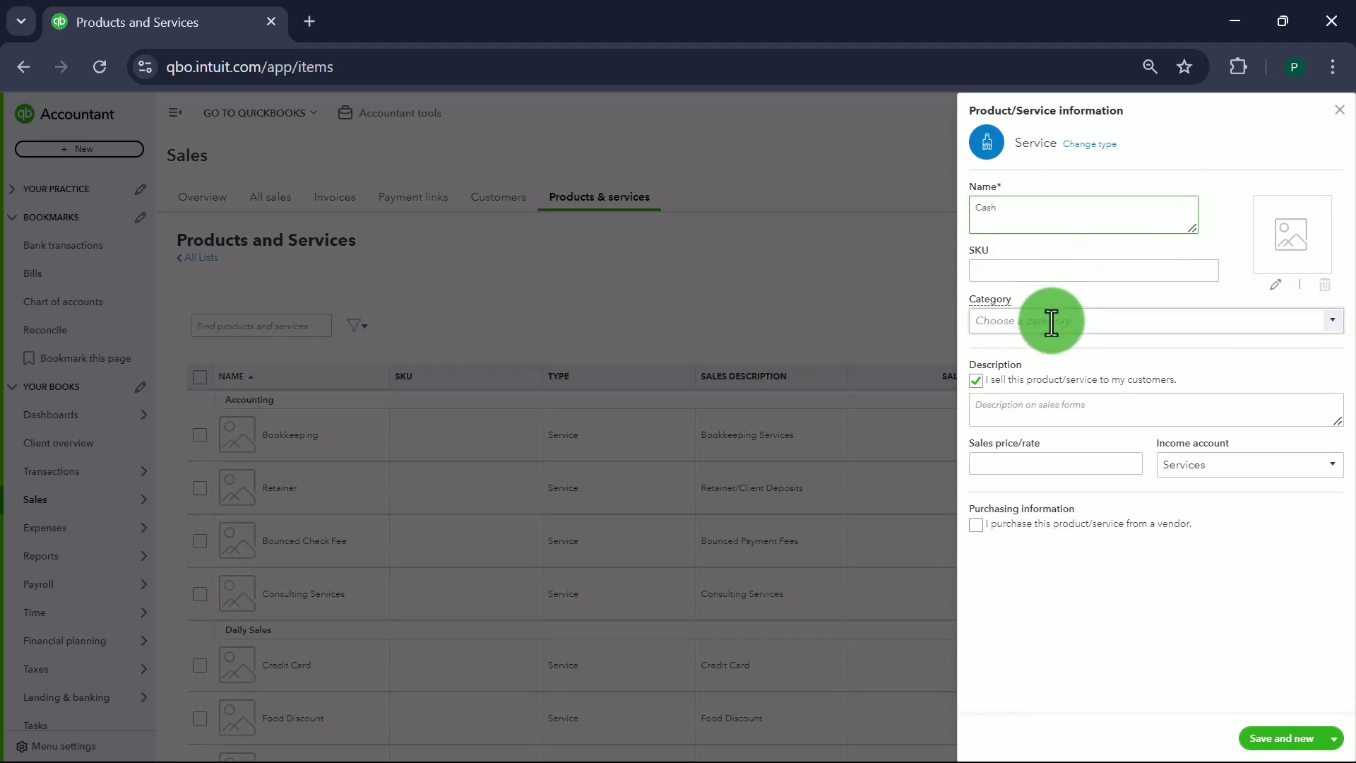
- Put the new Cash service in the Daily Sales category and enter Cash as its sales description
click(1051, 322)
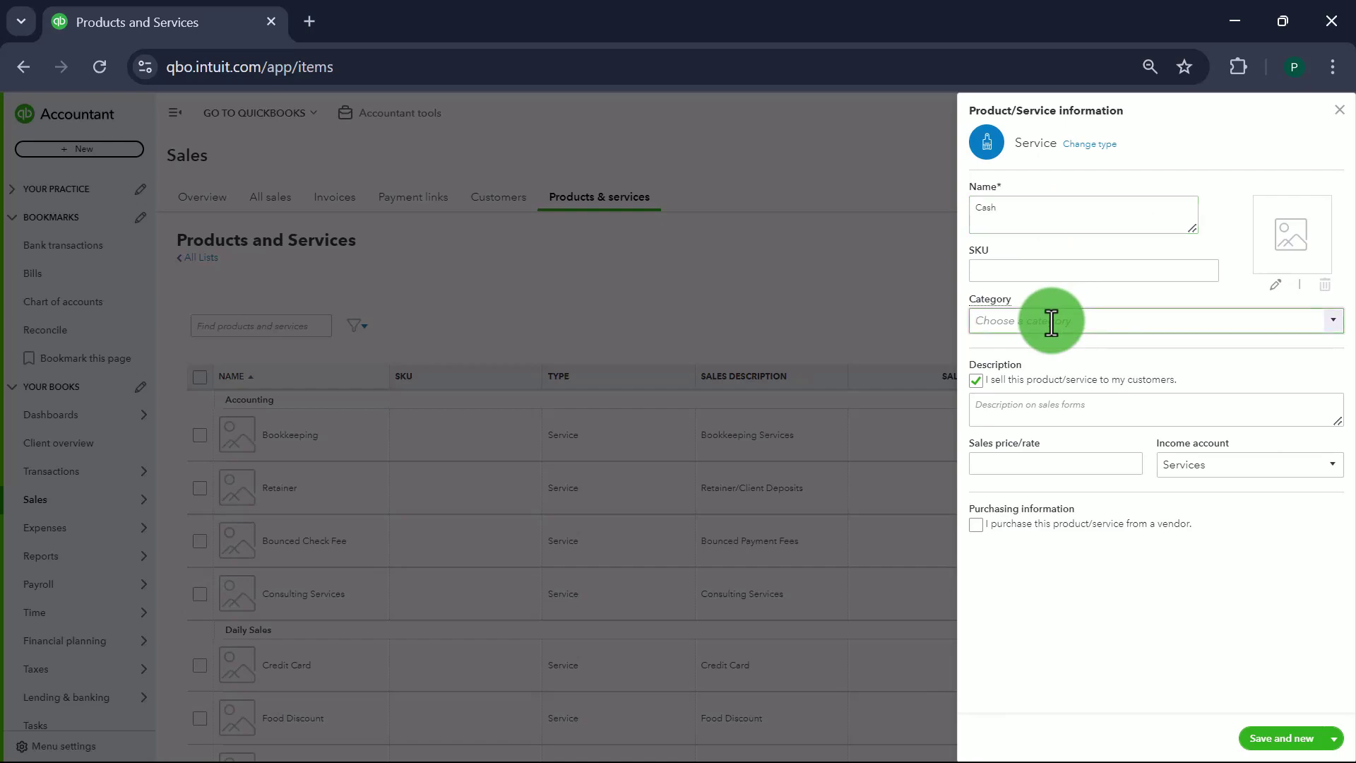
text(dai)
click(1025, 371)
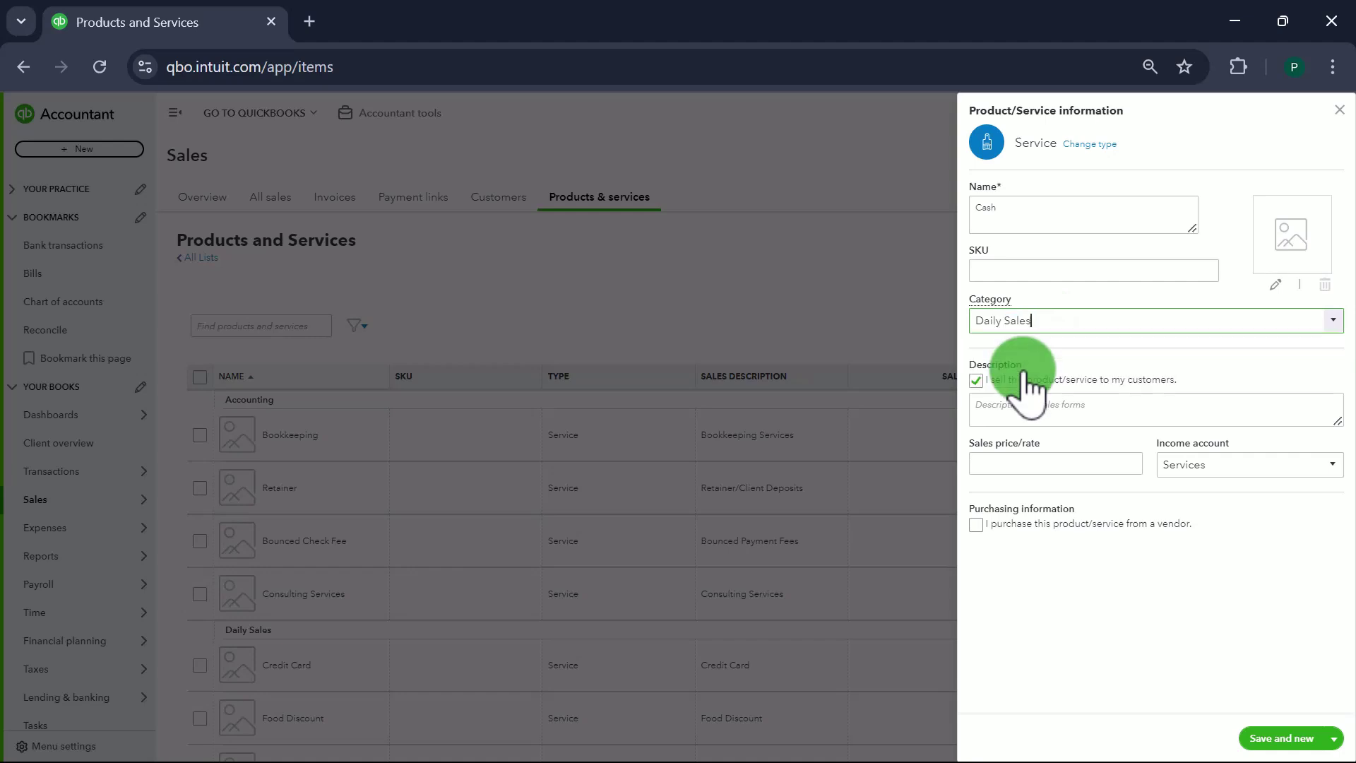
click(1204, 459)
click(1135, 404)
text(Cash)
- Set Undeposited Funds as the income account of the Cash service and save it, continuing to another new item
click(1214, 464)
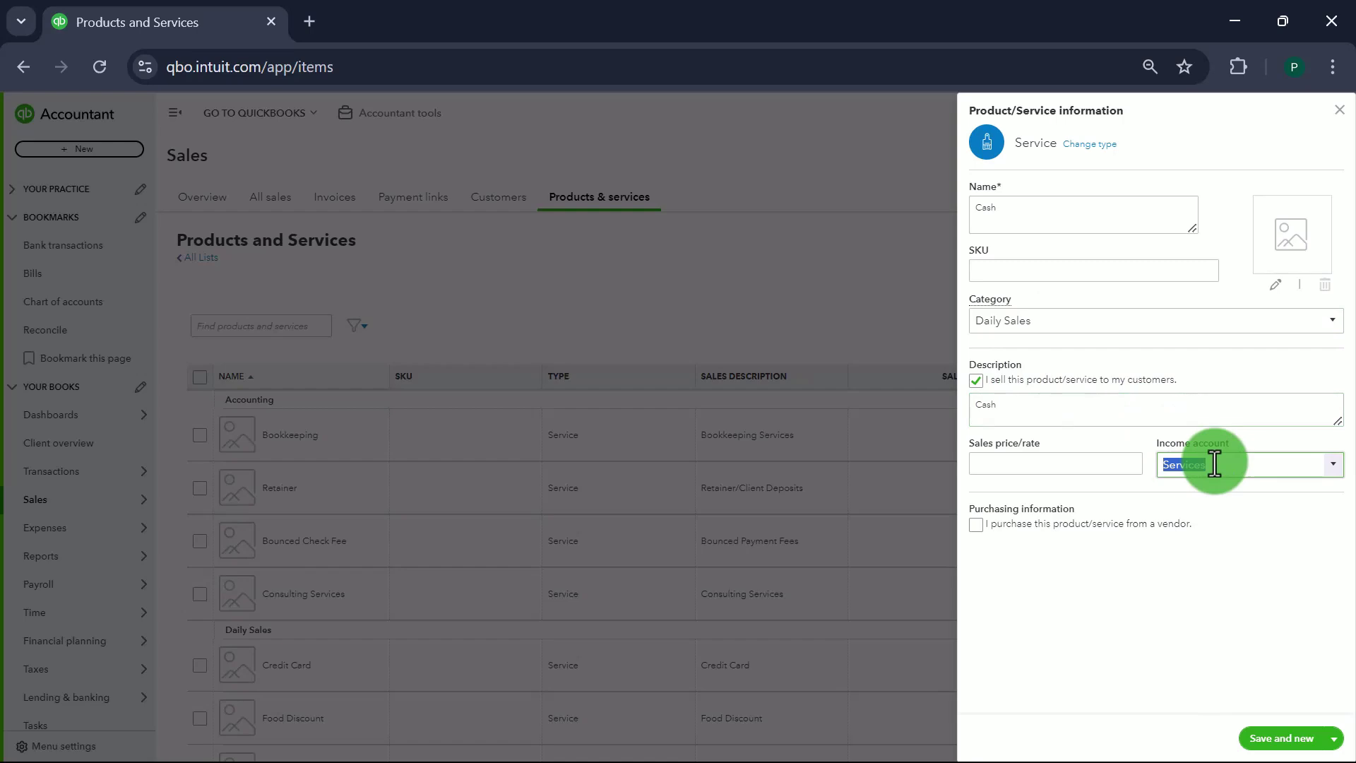
text(Undeposited Fund)
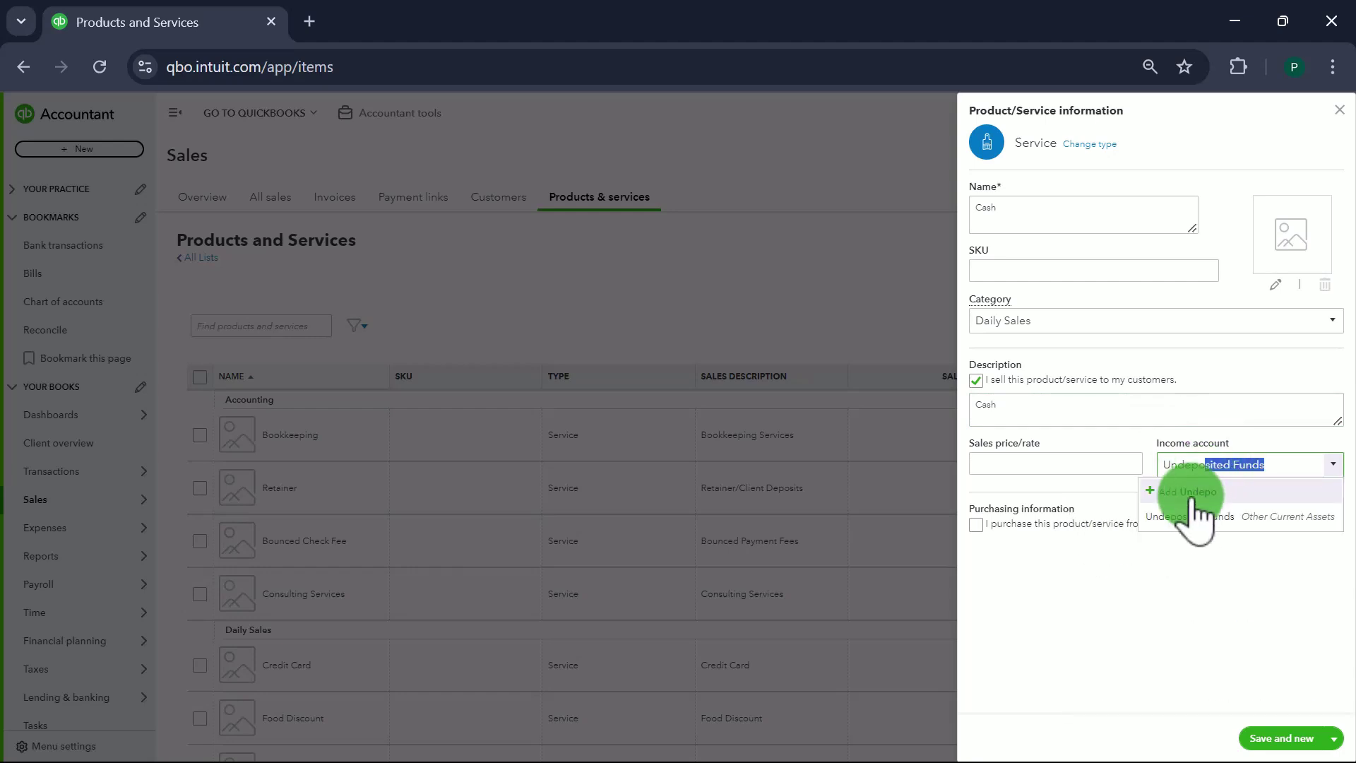
click(1205, 516)
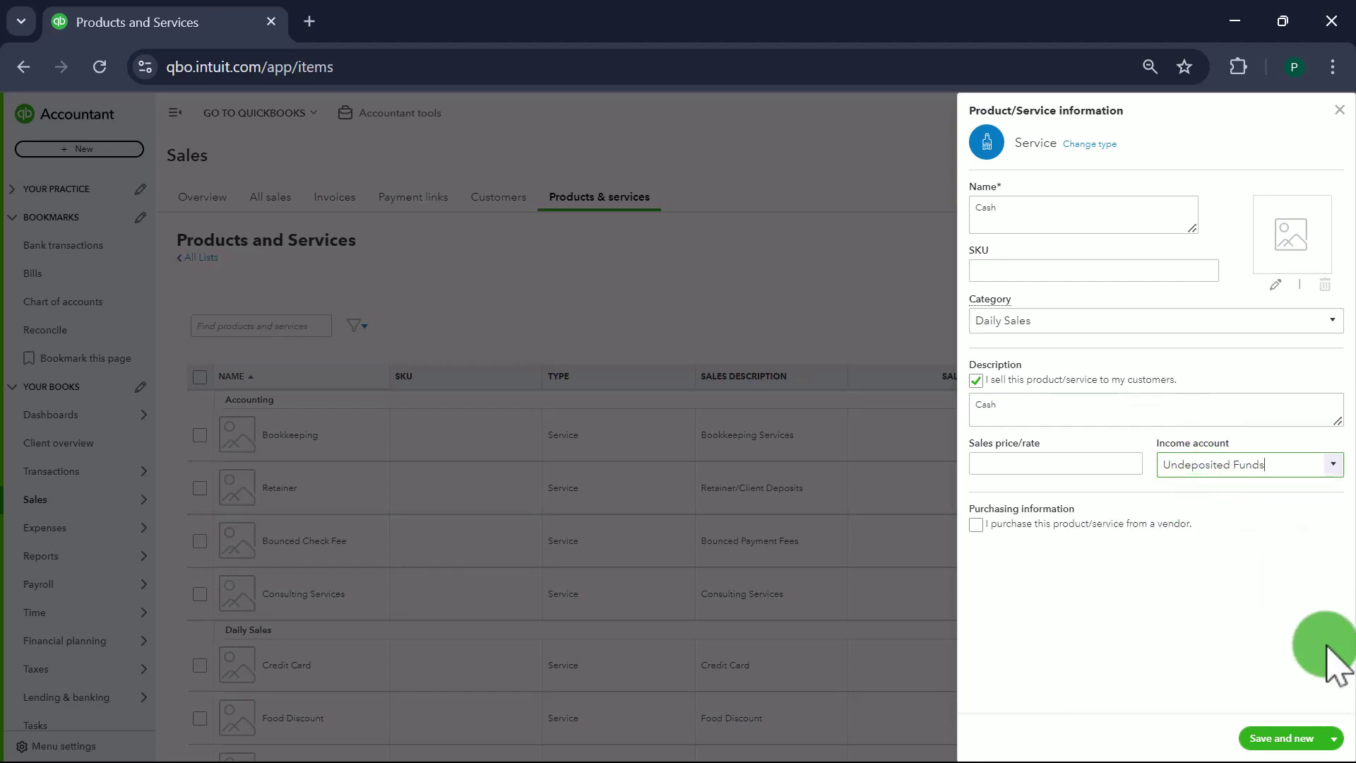
click(1282, 738)
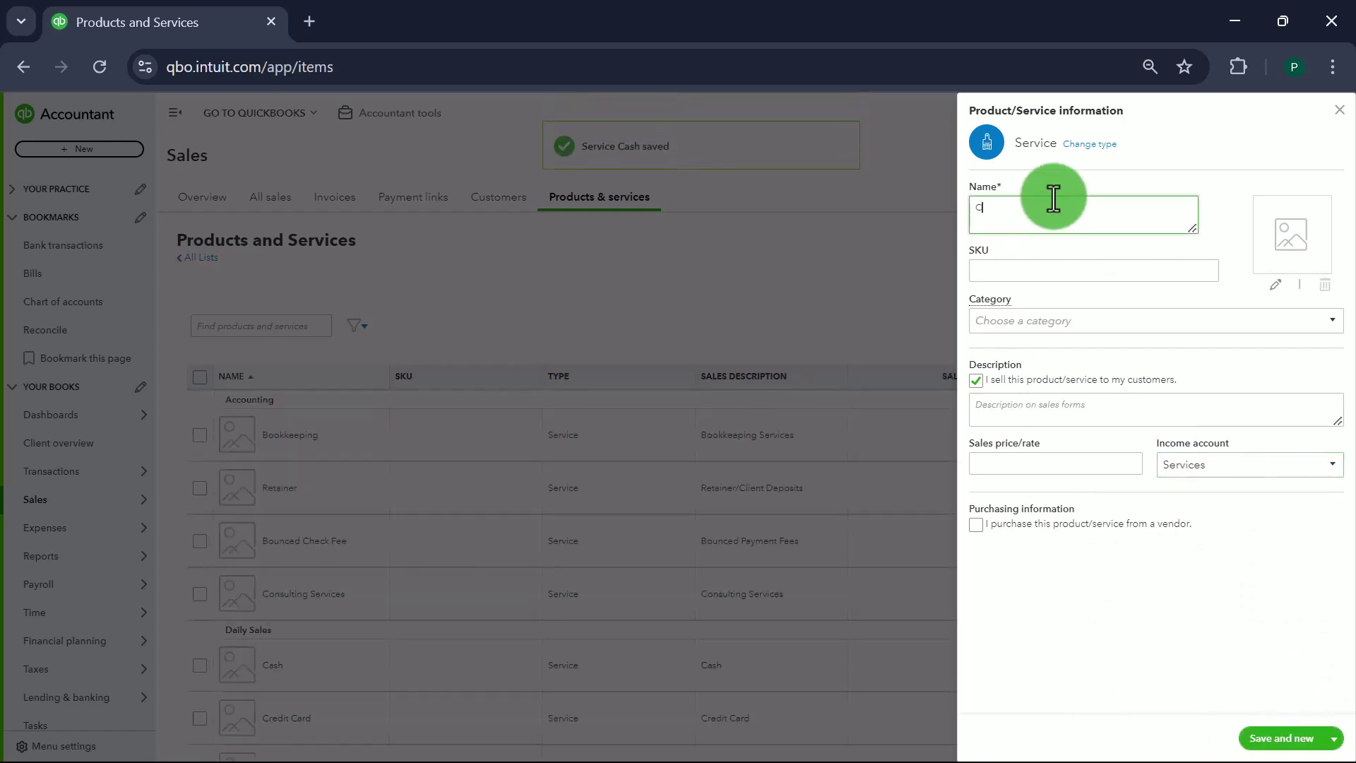
- Name the new service Checks, put it in the Daily Sales category and reuse the name as its sales description
text(Checks)
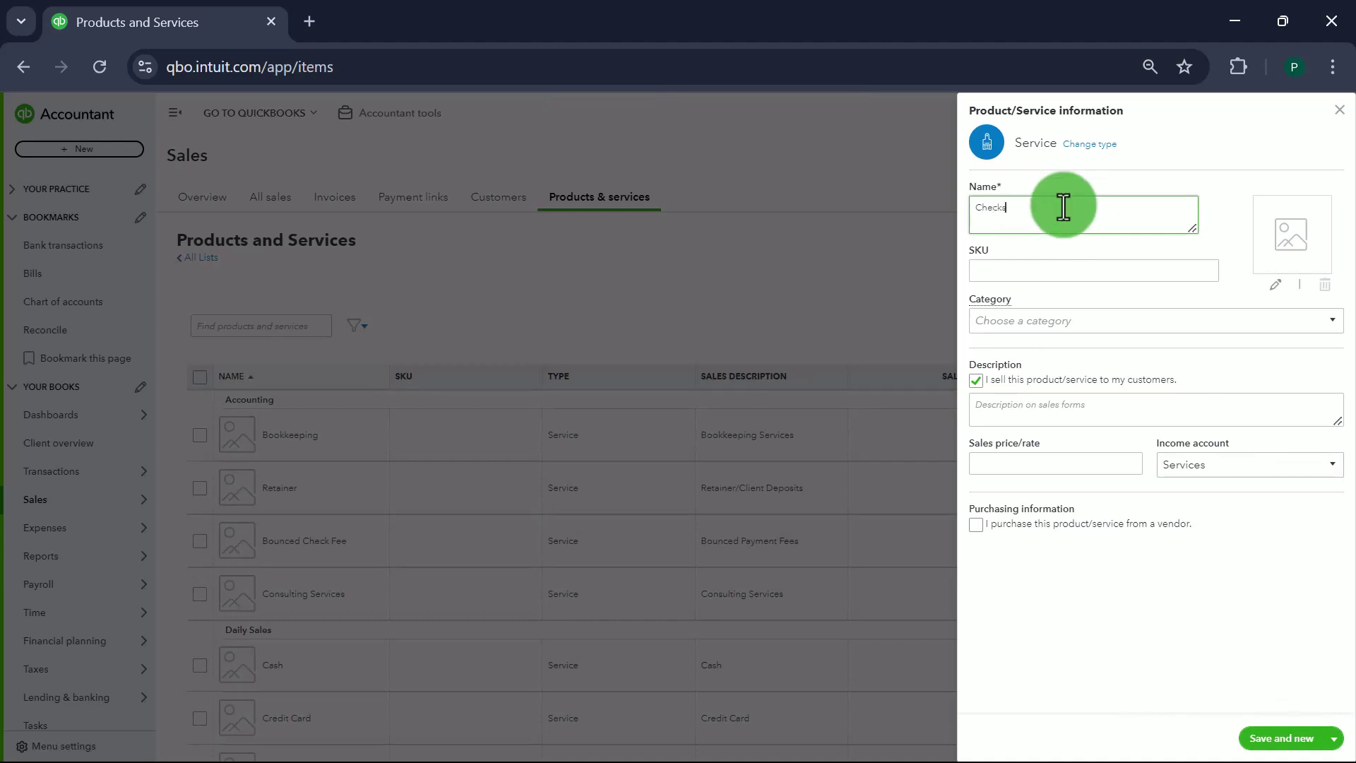
drag(1059, 203, 947, 204)
key(ctrl+c)
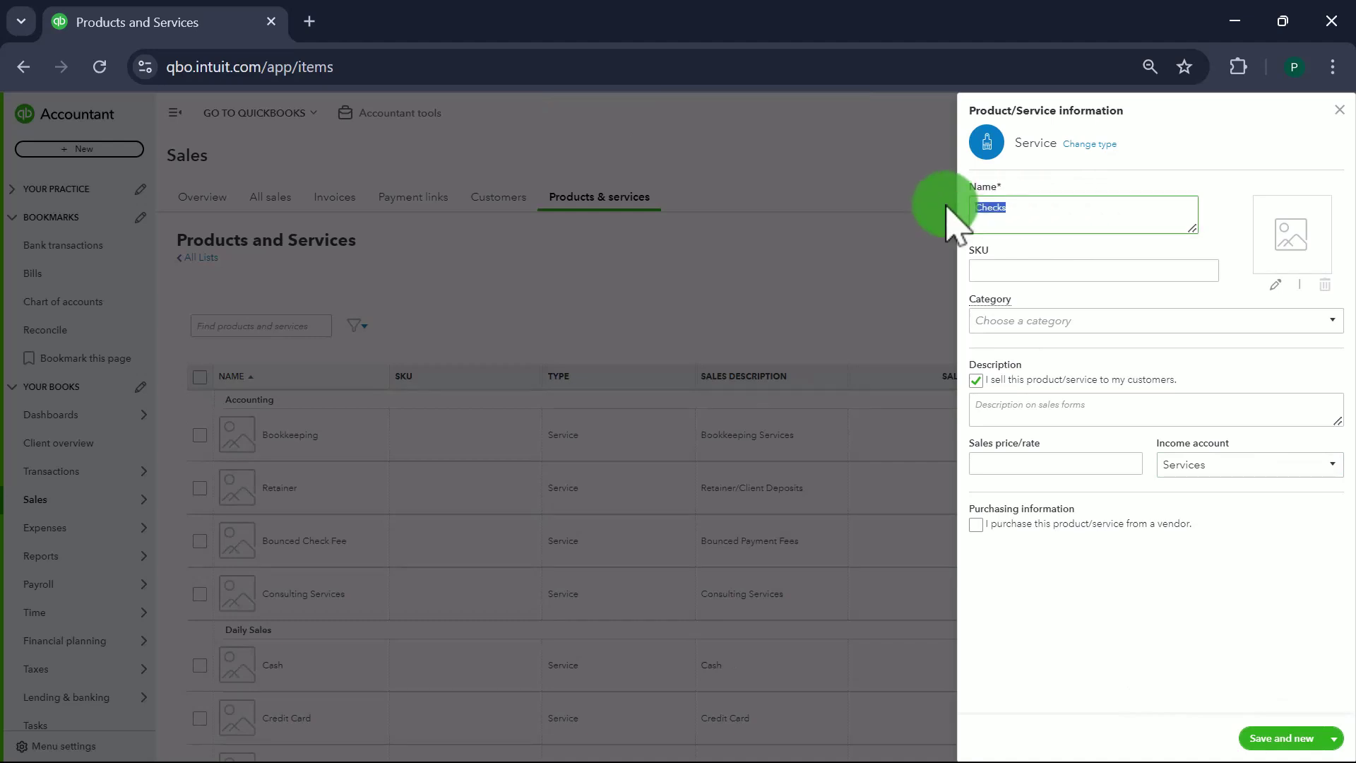
click(1057, 316)
text(dai)
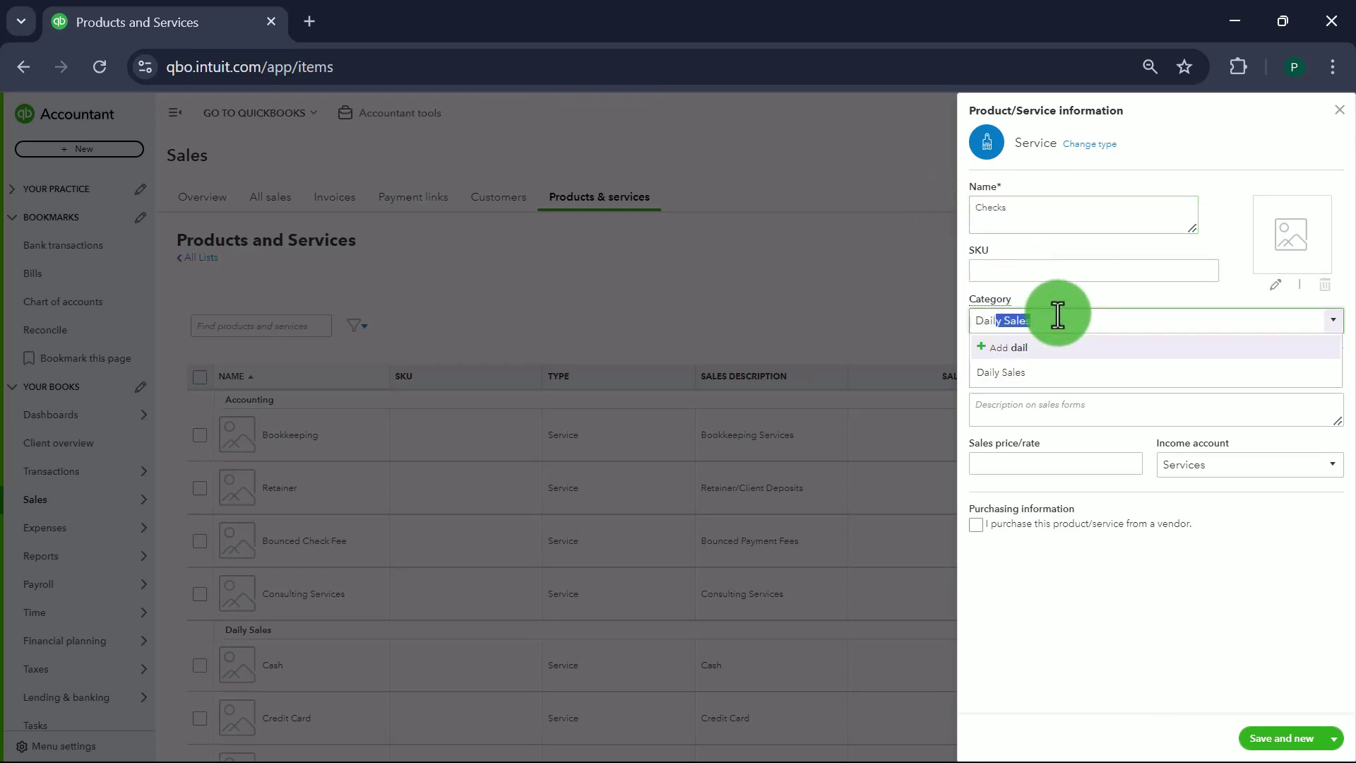
click(1024, 370)
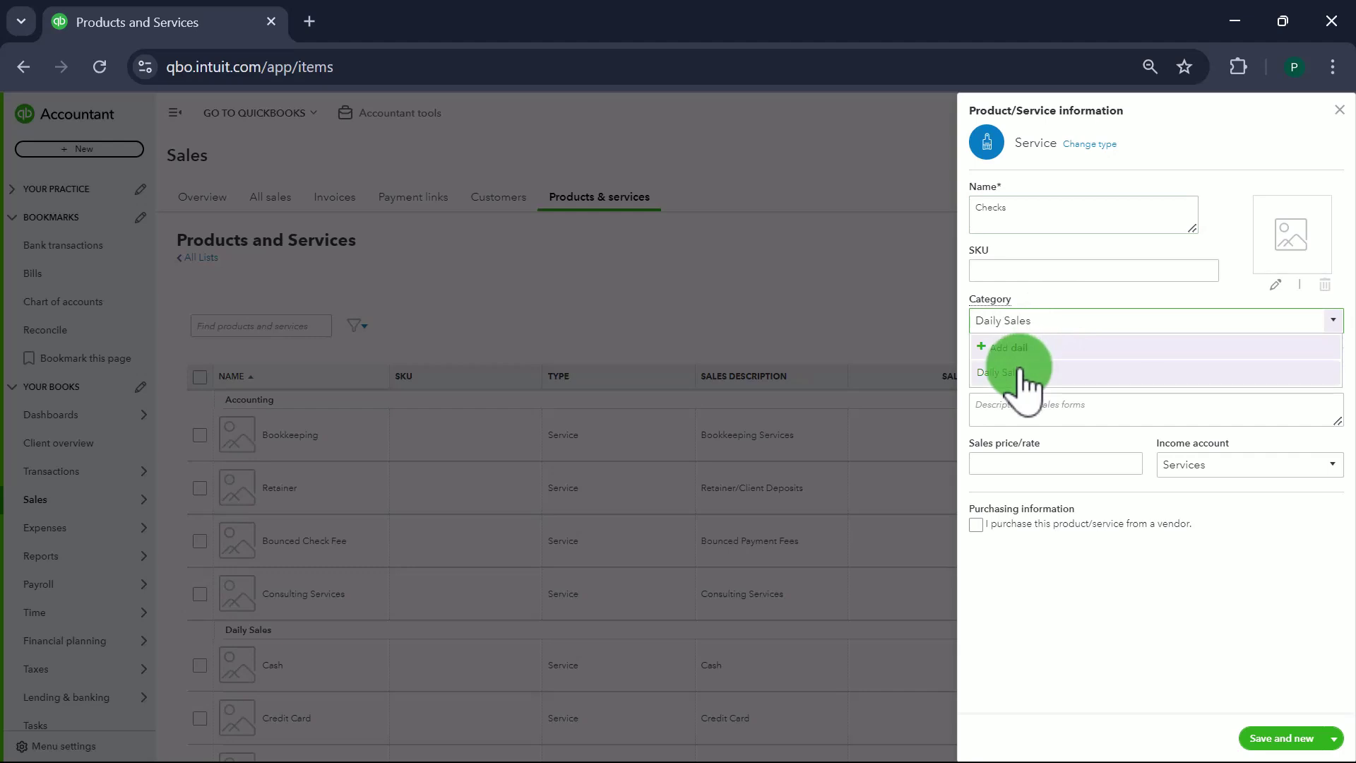
click(1132, 421)
key(ctrl+v)
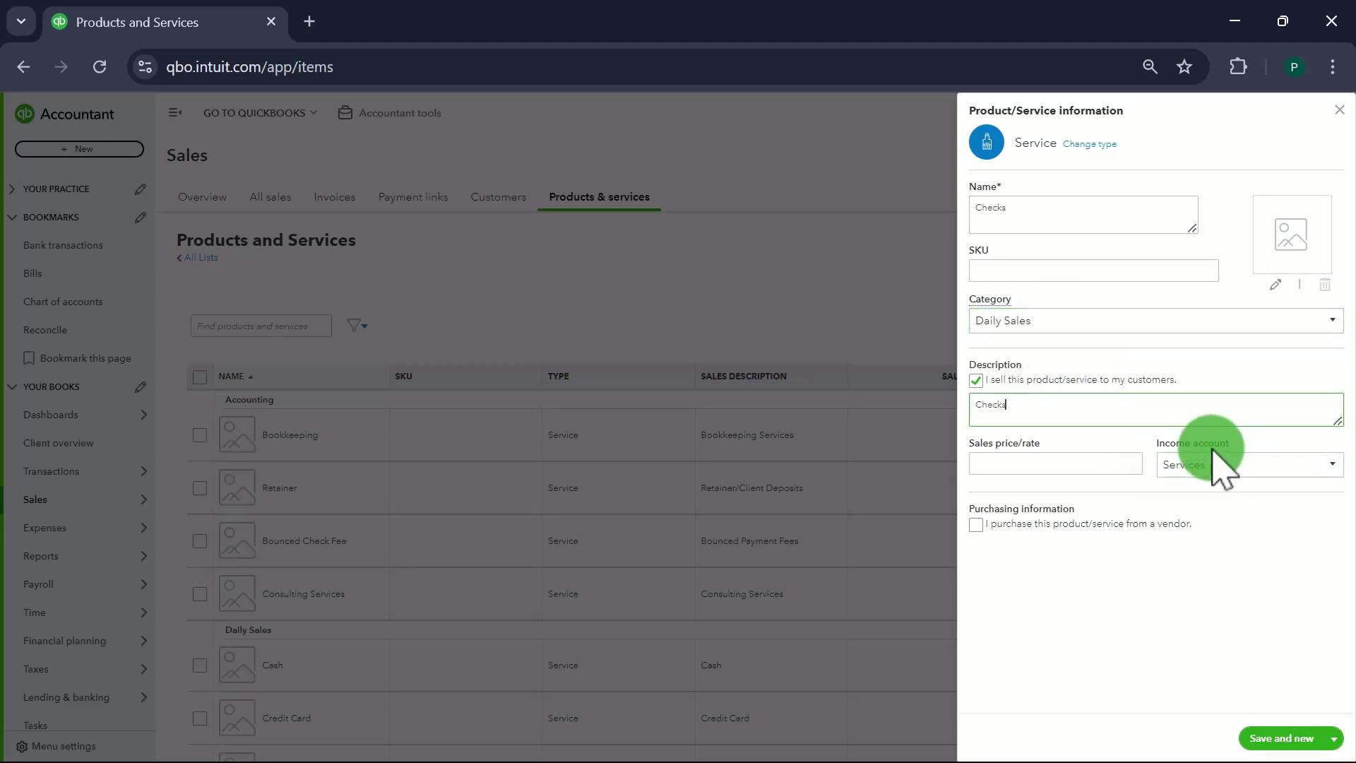
- Set Undeposited Funds as the income account of the Checks service and save it, continuing to another new item
click(1227, 464)
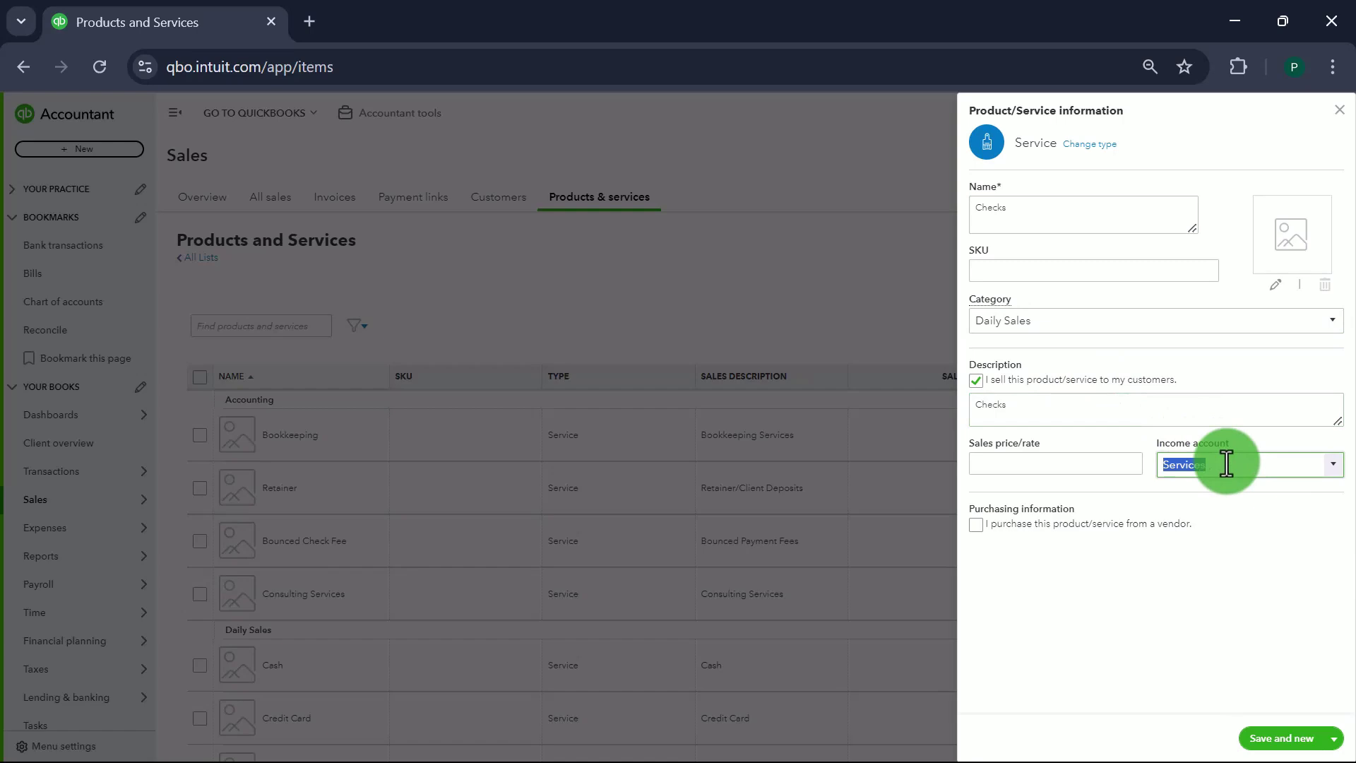
text(Undeposited Fund)
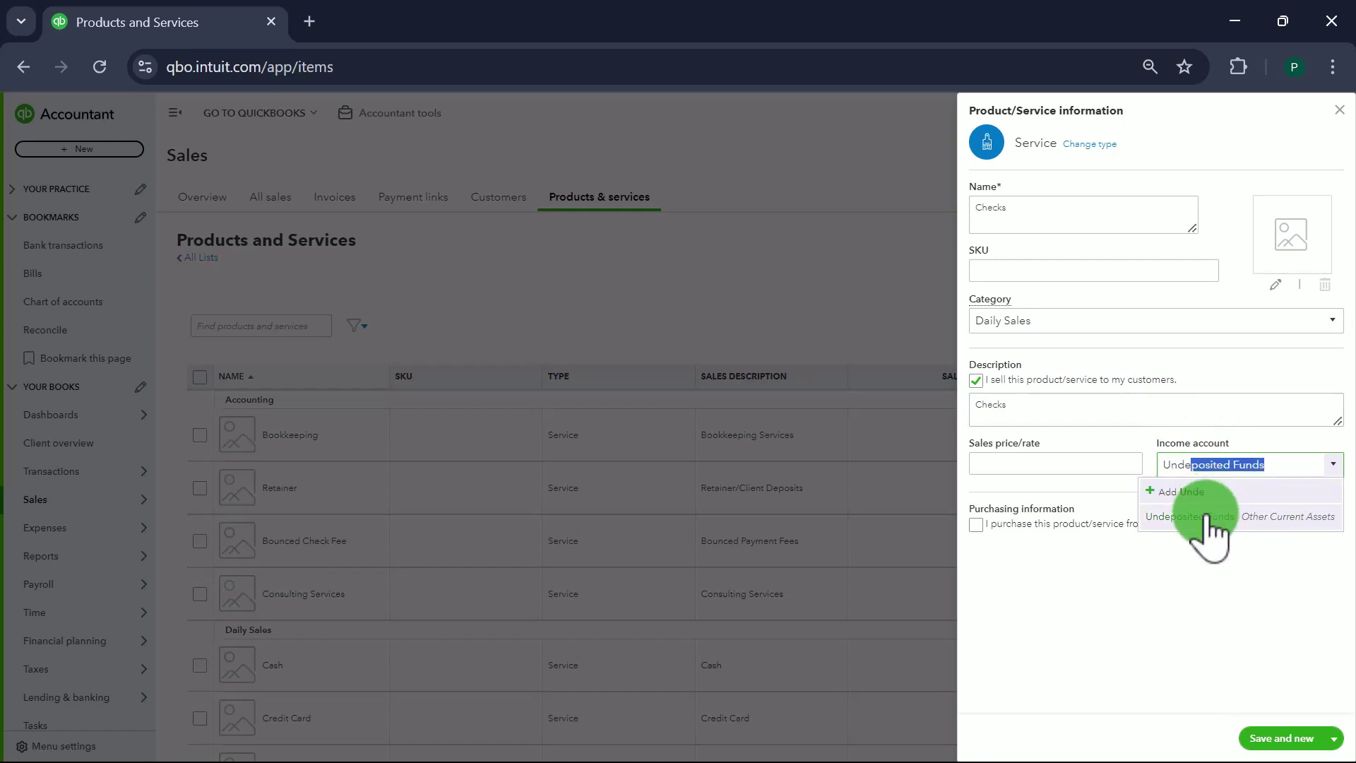
click(1210, 528)
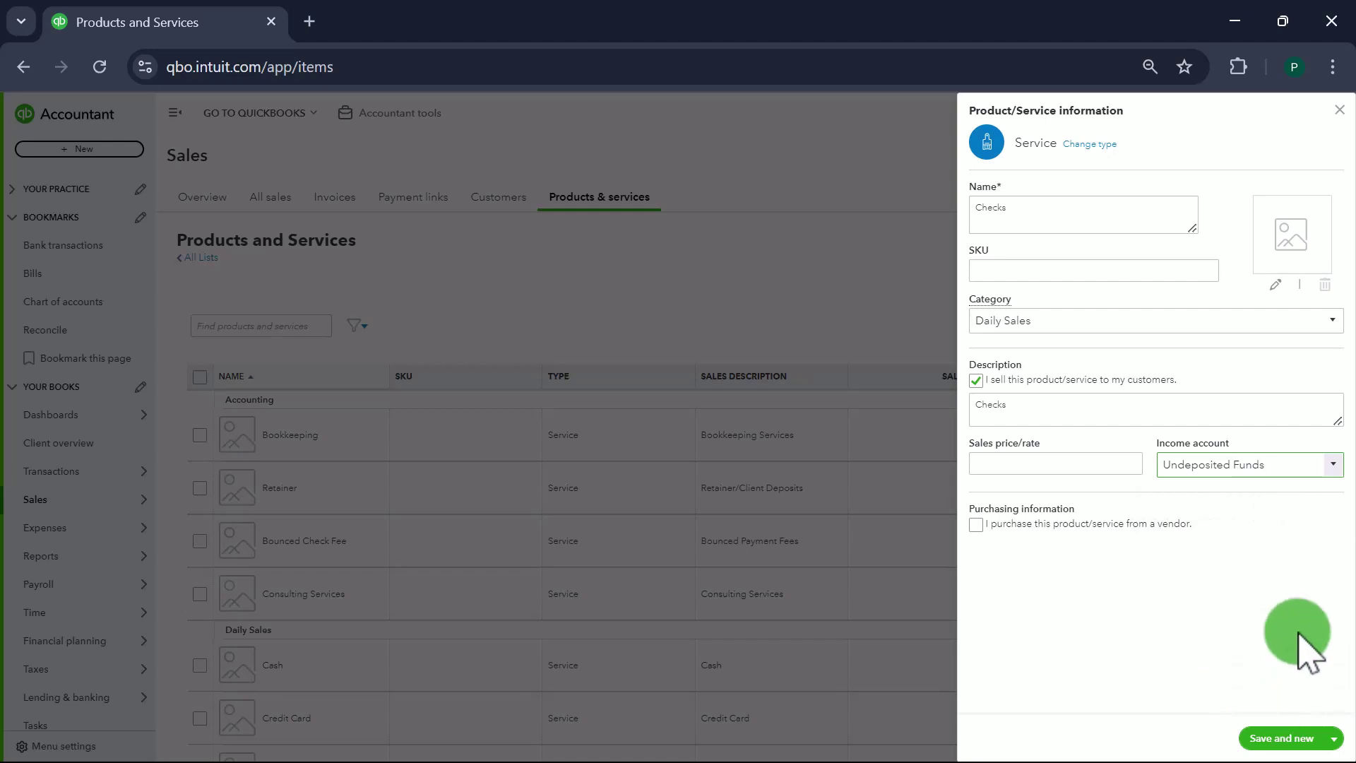
click(1275, 738)
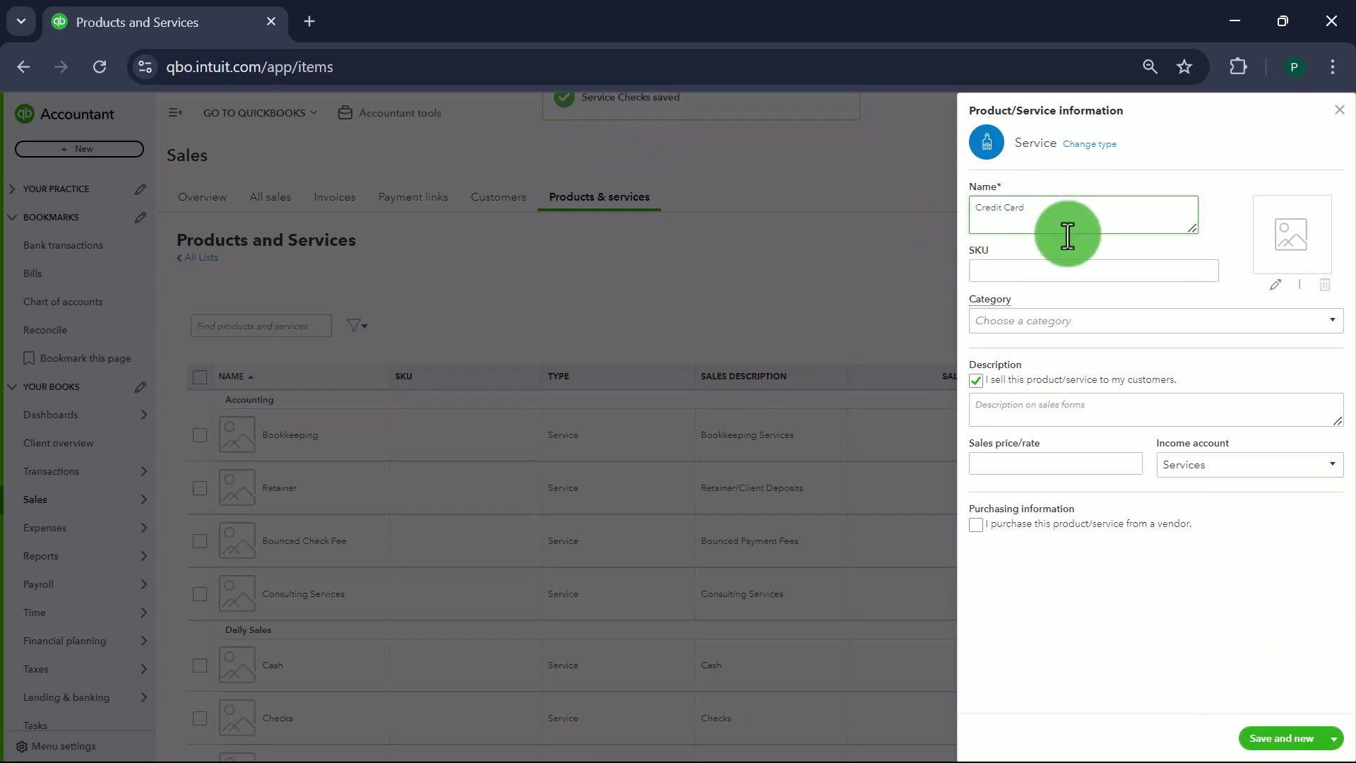
- Reuse the new Credit Card service's name as its sales description and put the service in the Daily Sales category
drag(1038, 209, 933, 227)
key(ctrl+c)
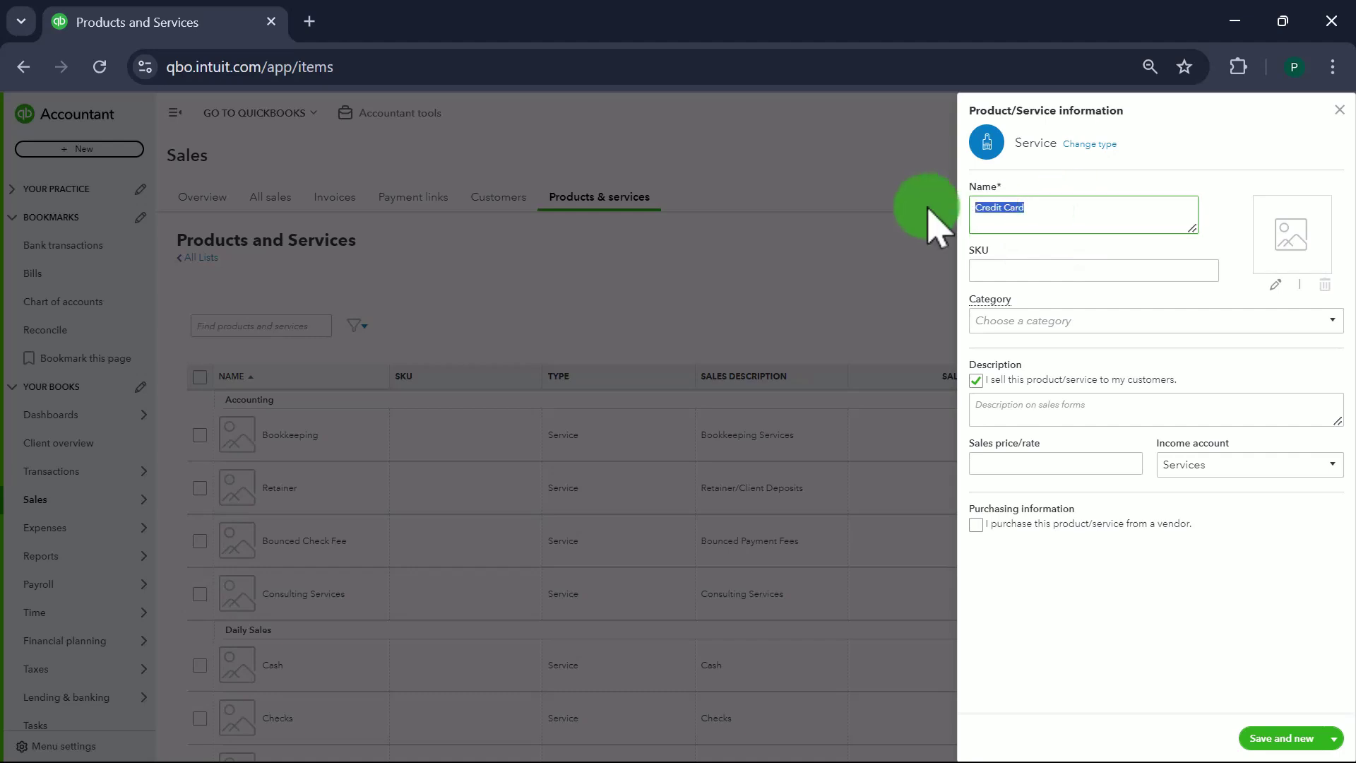
click(1010, 410)
key(ctrl+v)
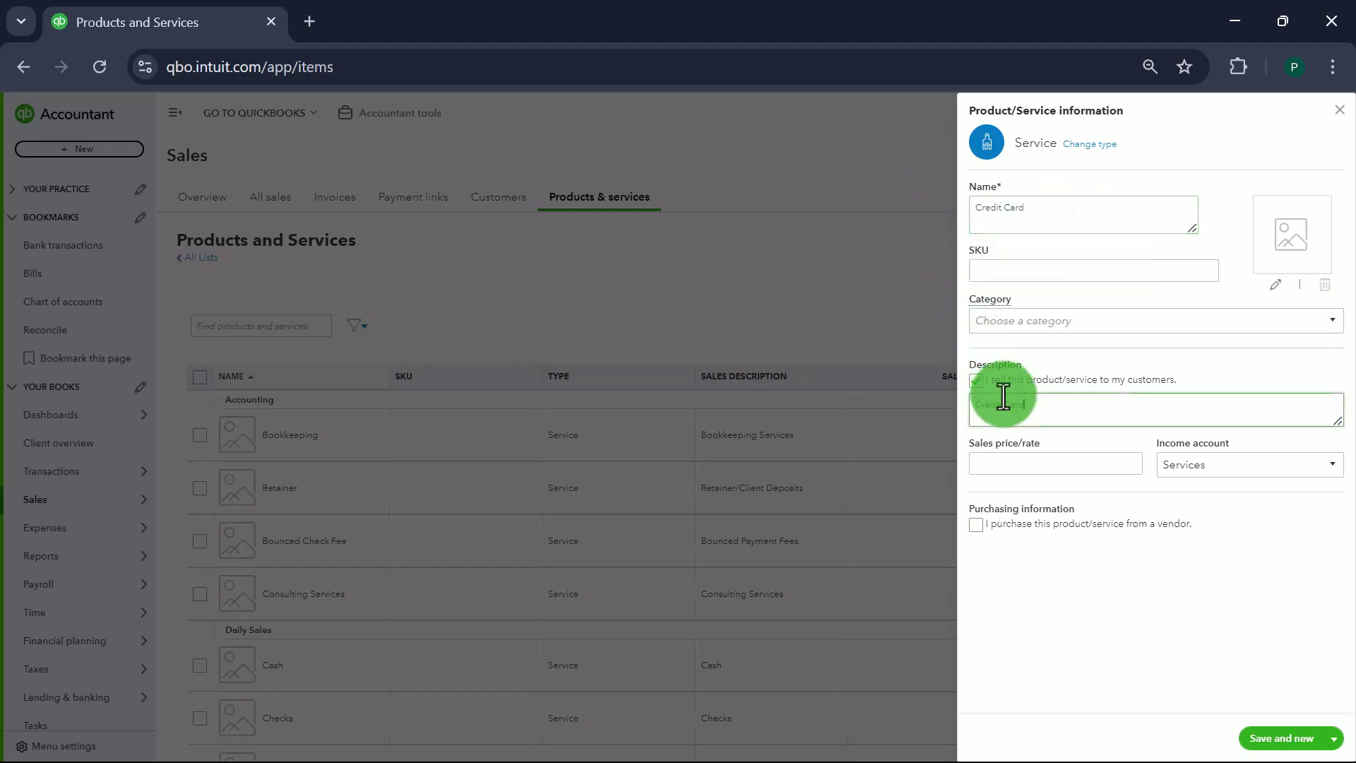
click(1055, 326)
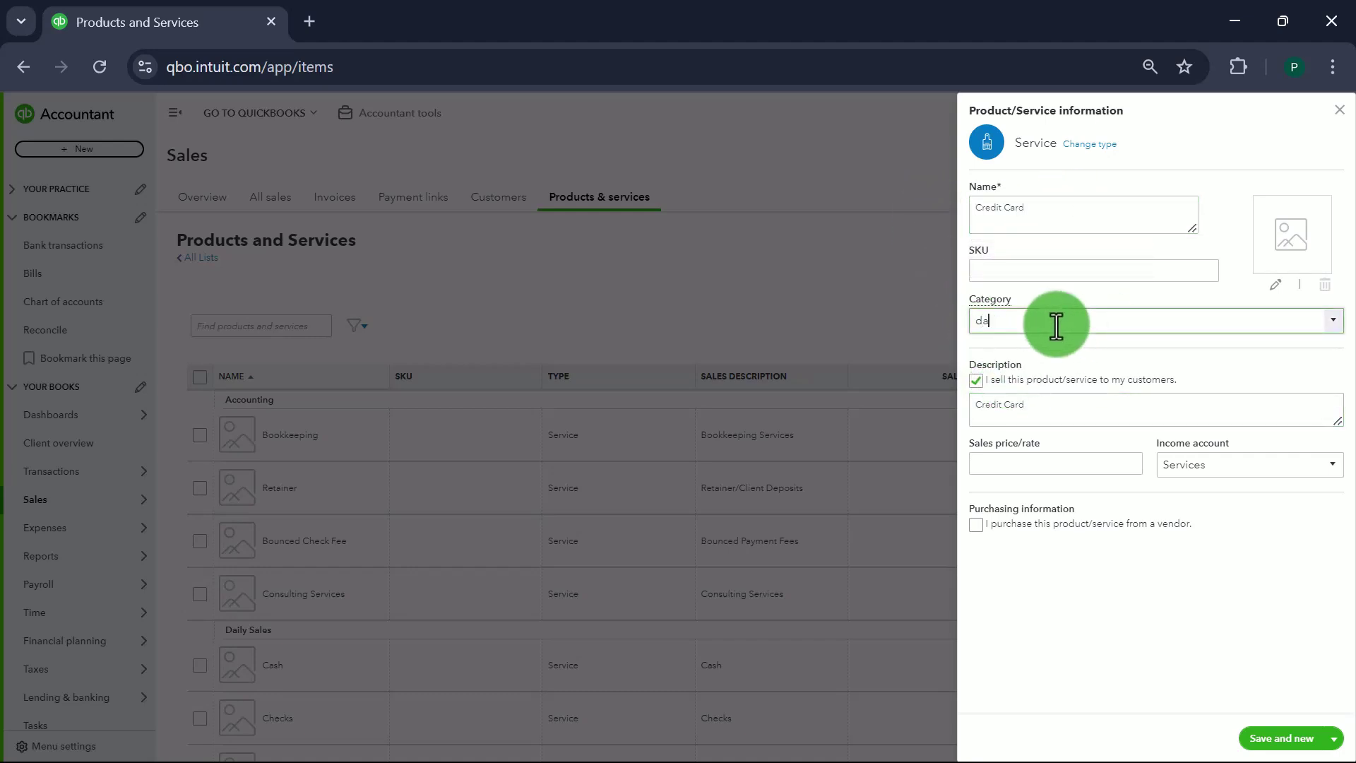
click(1046, 373)
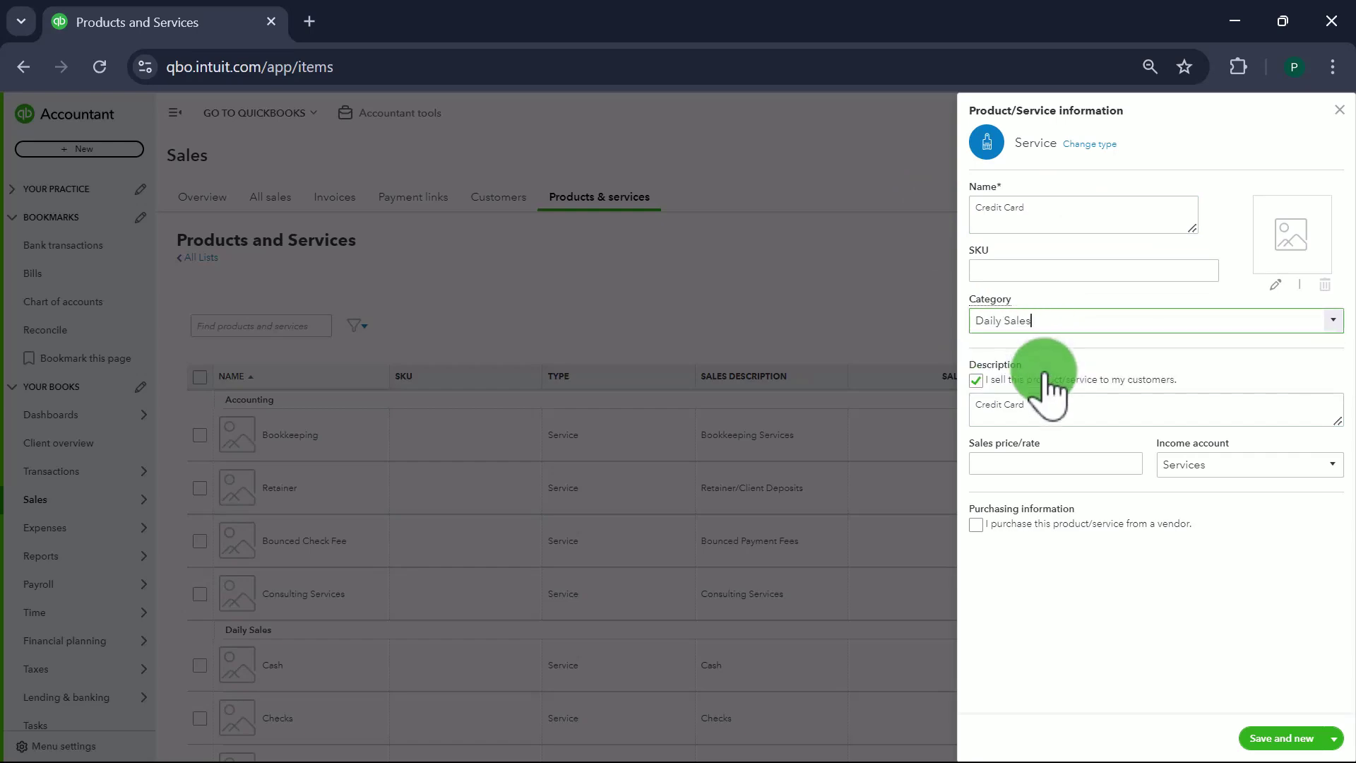
- Set Undeposited Funds as the income account of the Credit Card service, then save it and close the item form
click(1214, 464)
text(undepo)
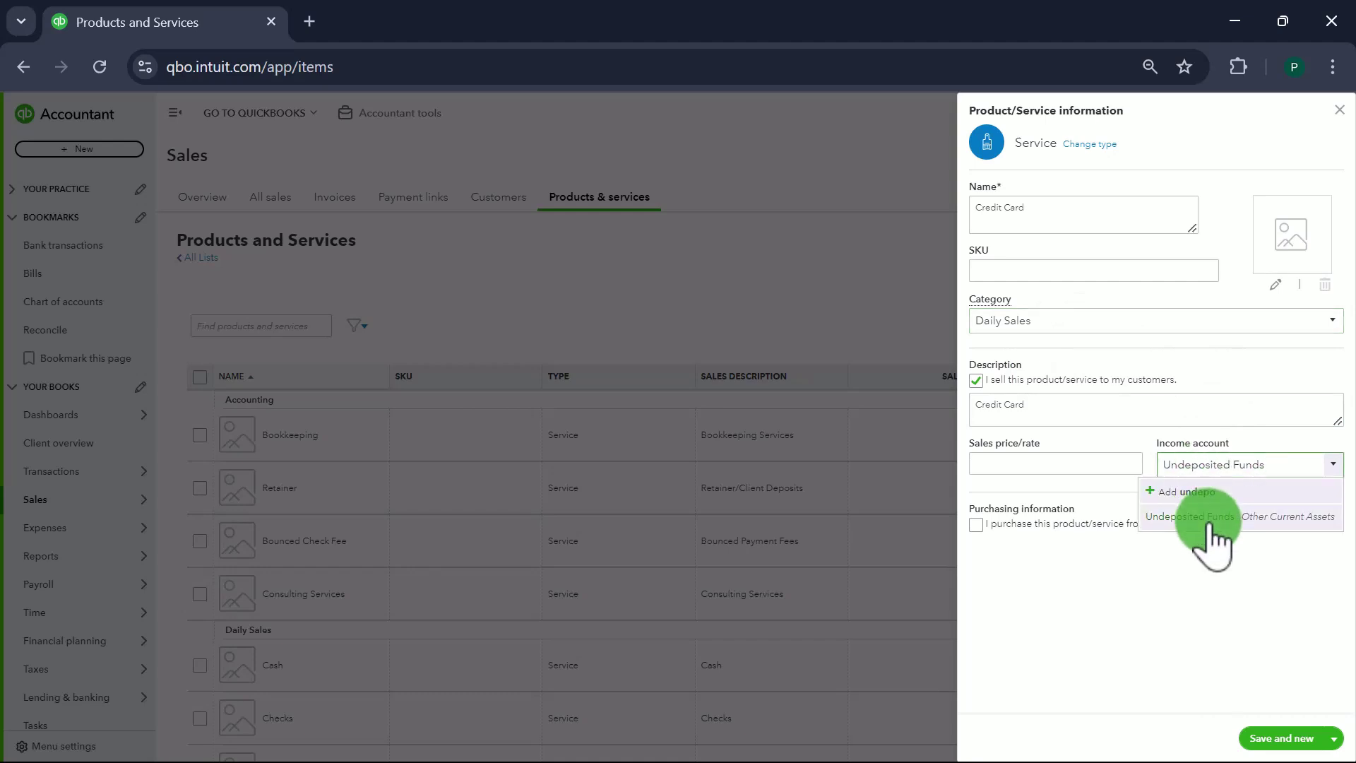
click(1210, 522)
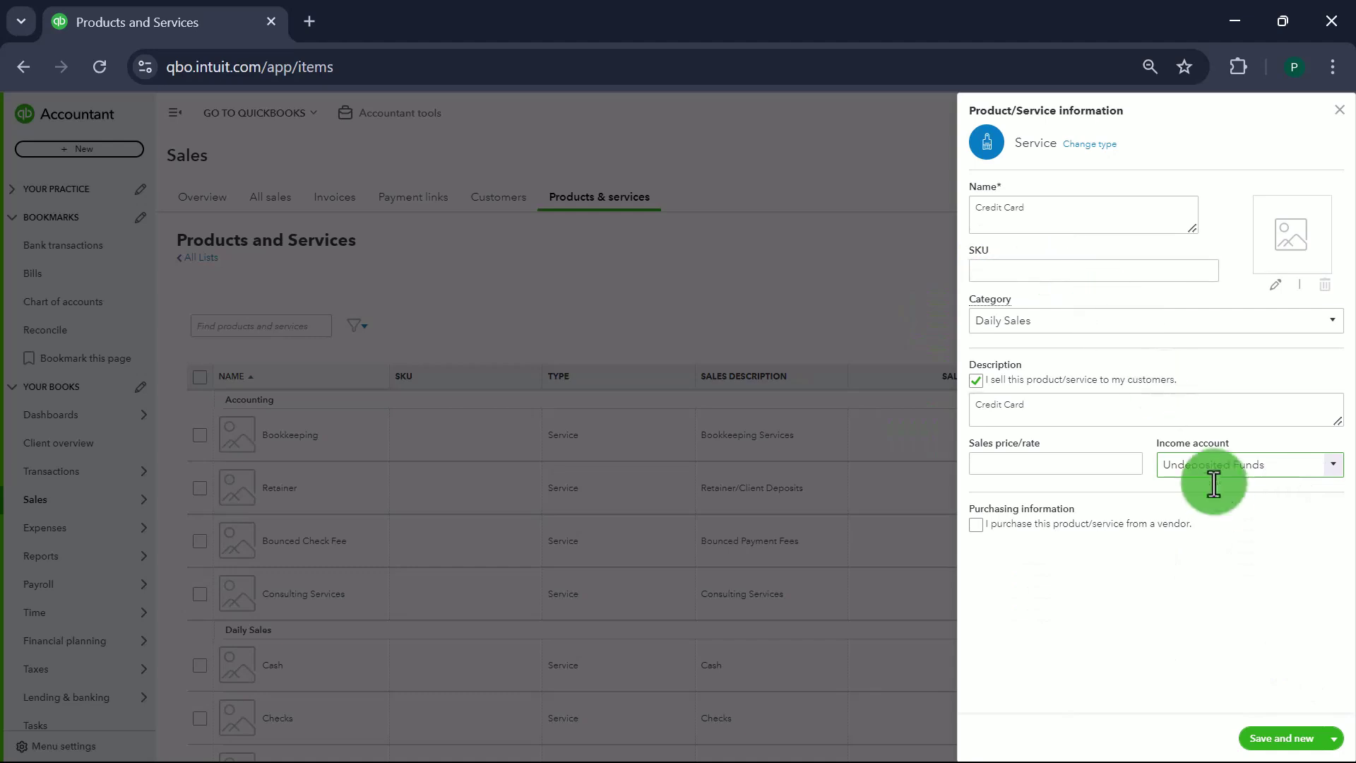
click(1334, 740)
click(1287, 713)
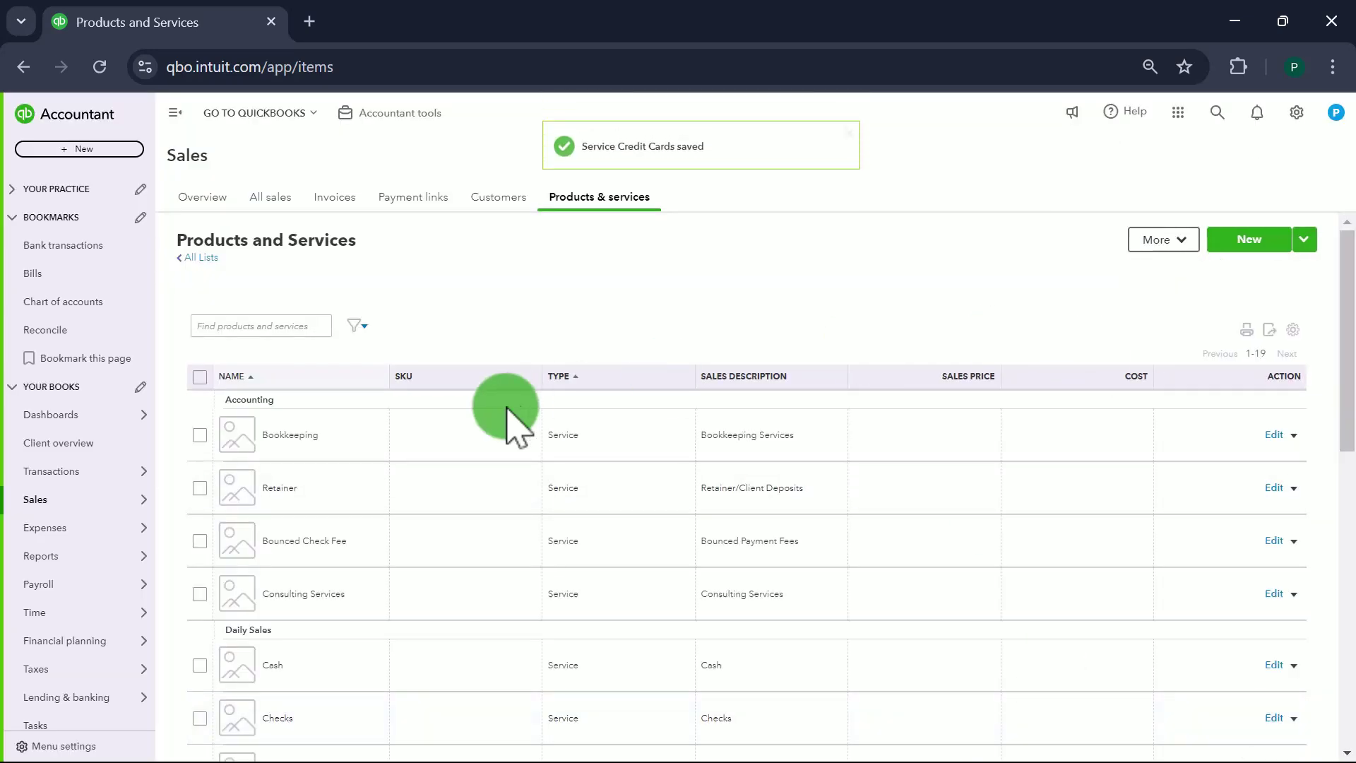
- Reload the products and services list and review the items in the Daily Sales category
click(615, 205)
scroll(632, 417, down, 1)
scroll(632, 452, down, 5)
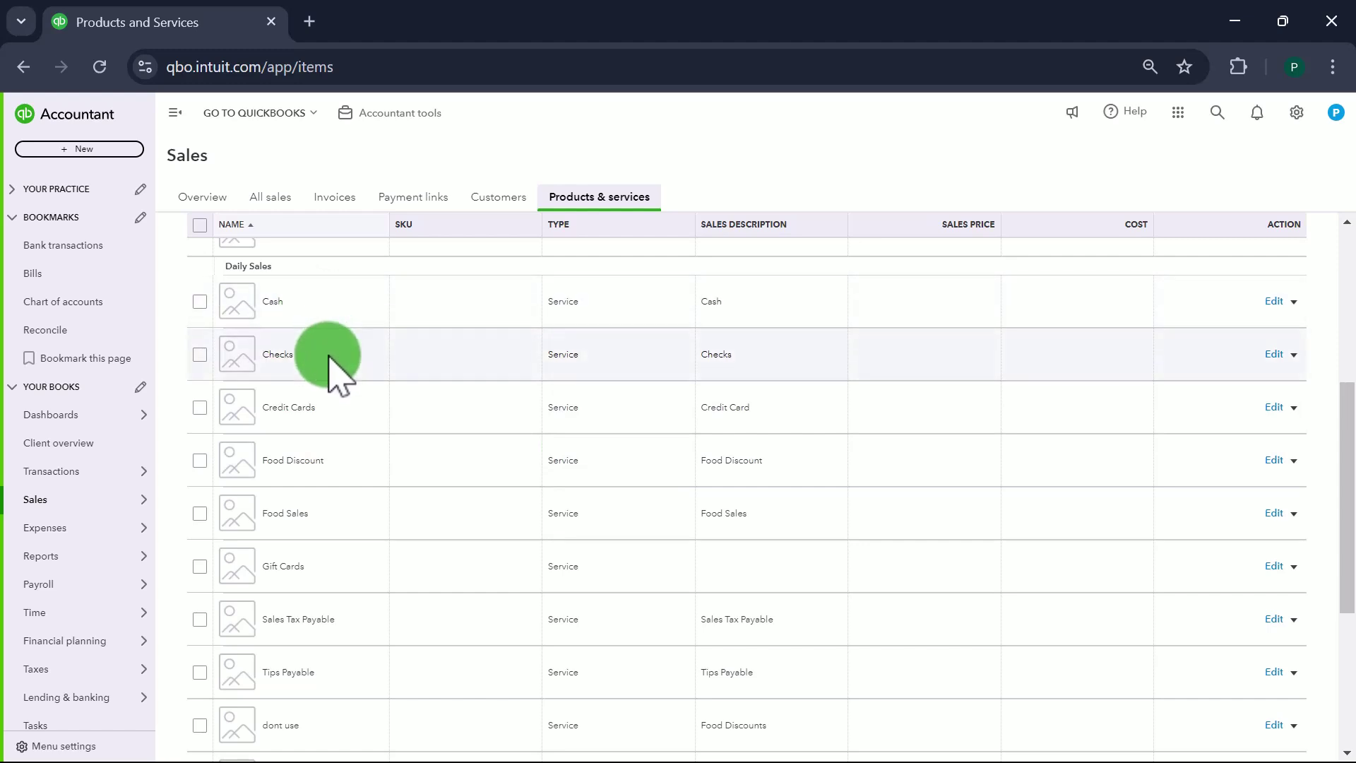
scroll(359, 607, down, 2)
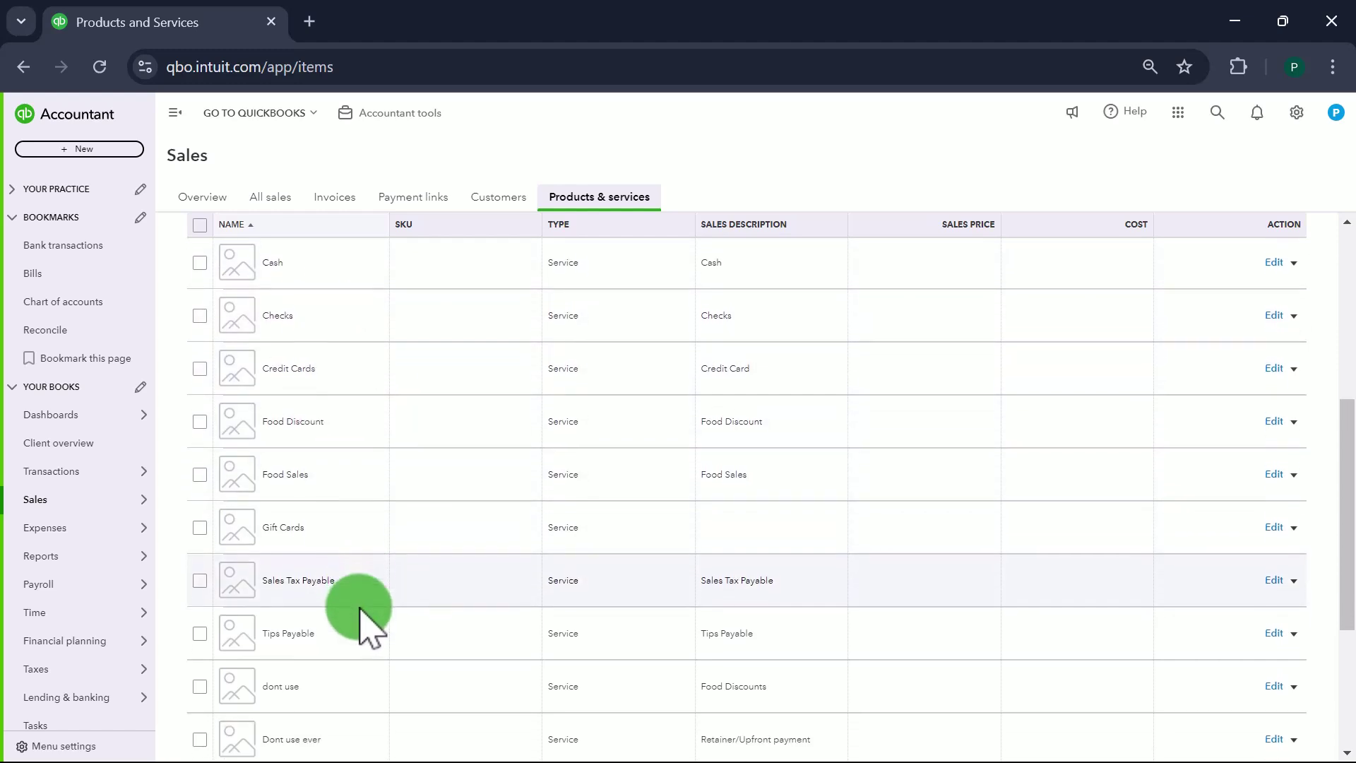
scroll(361, 611, up, 2)
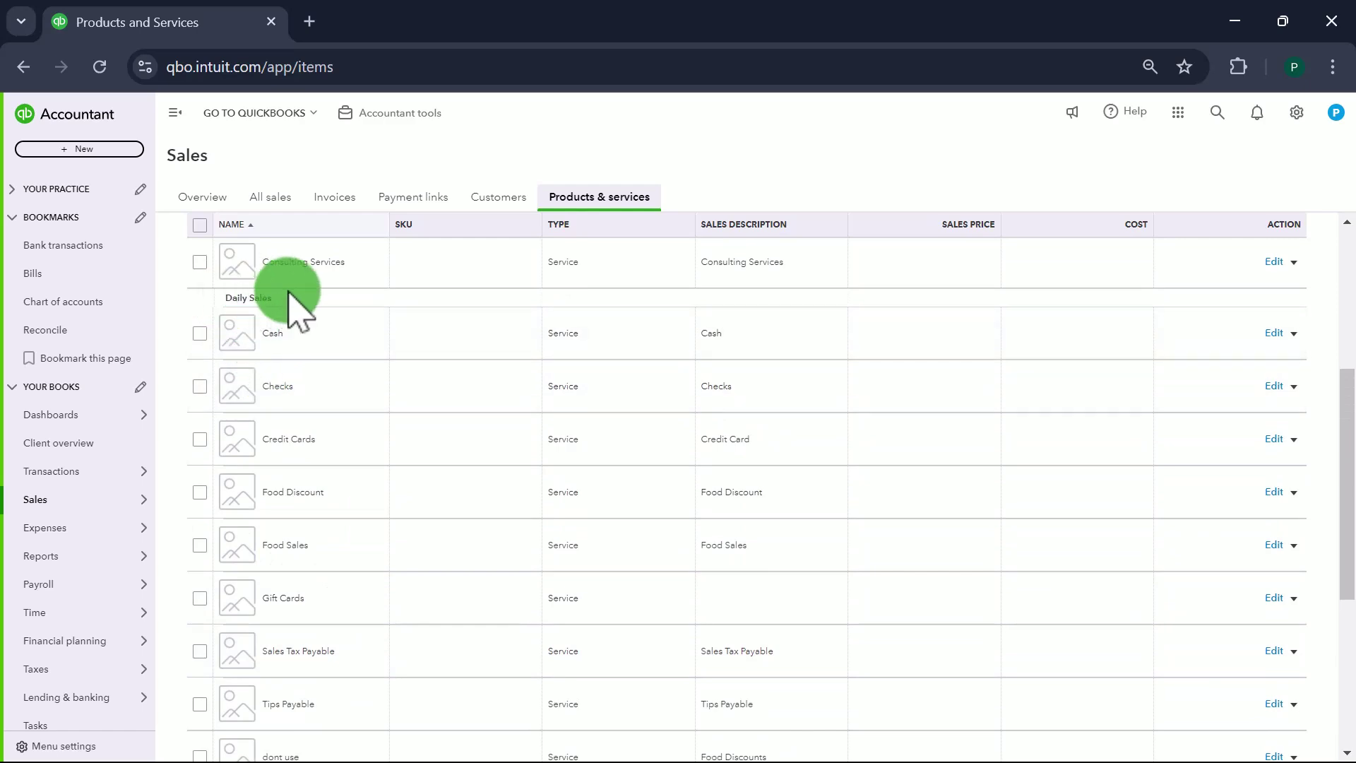
scroll(382, 364, up, 5)
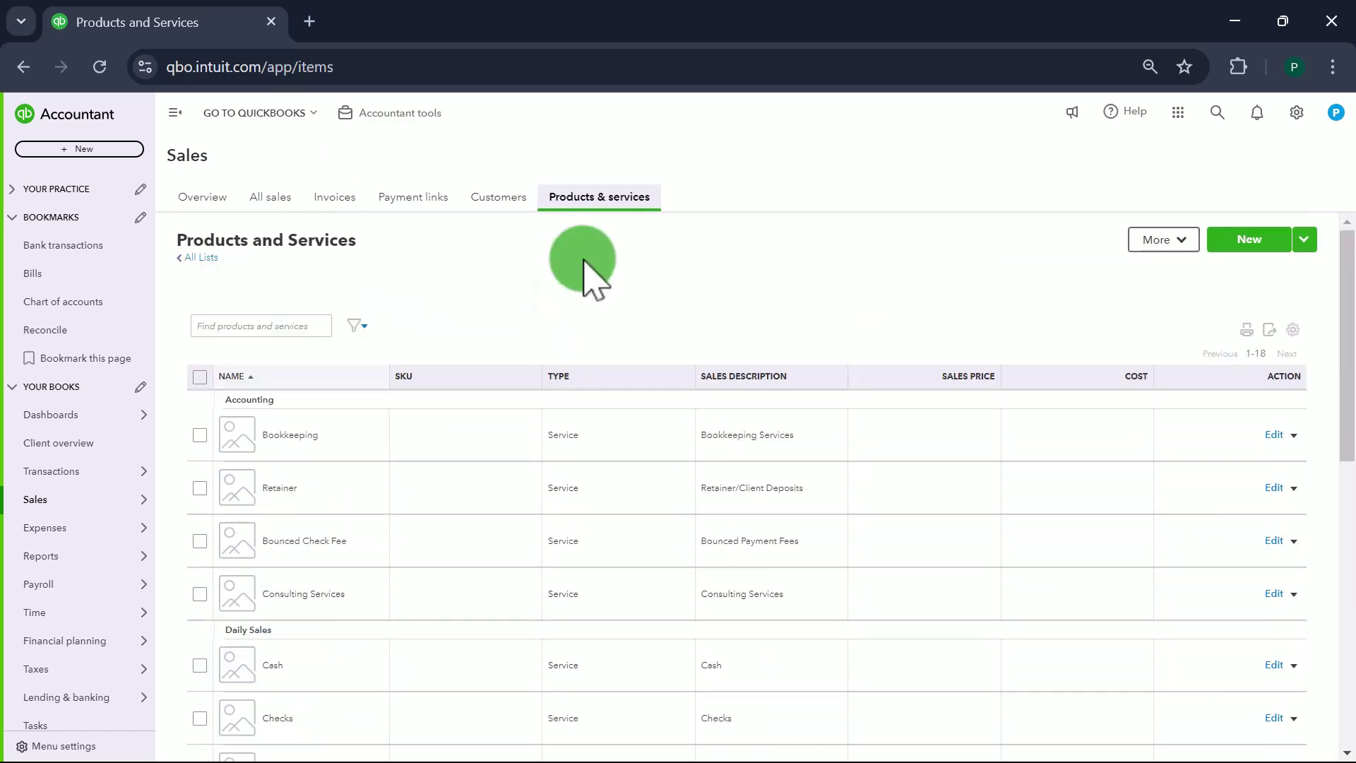
- Create a new sales receipt for the generic customer named Customer
click(89, 150)
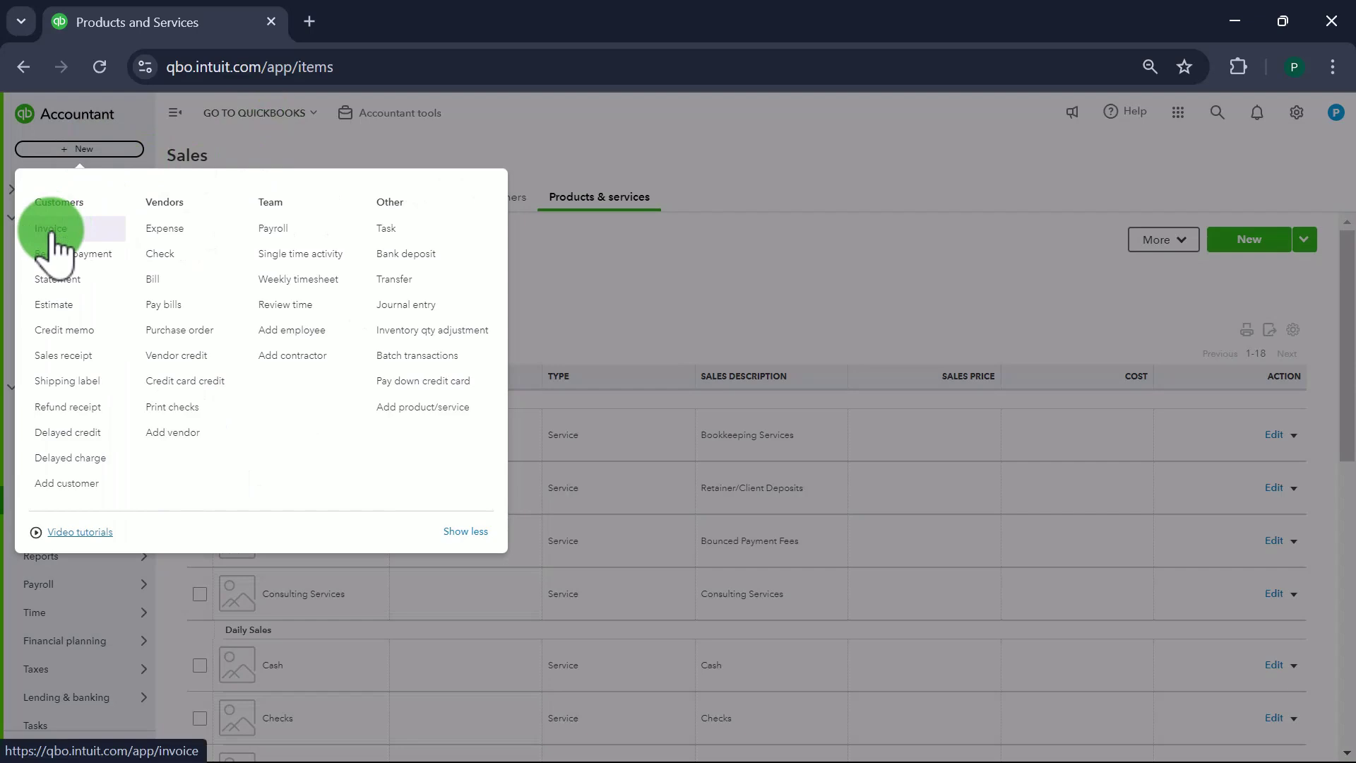
click(70, 356)
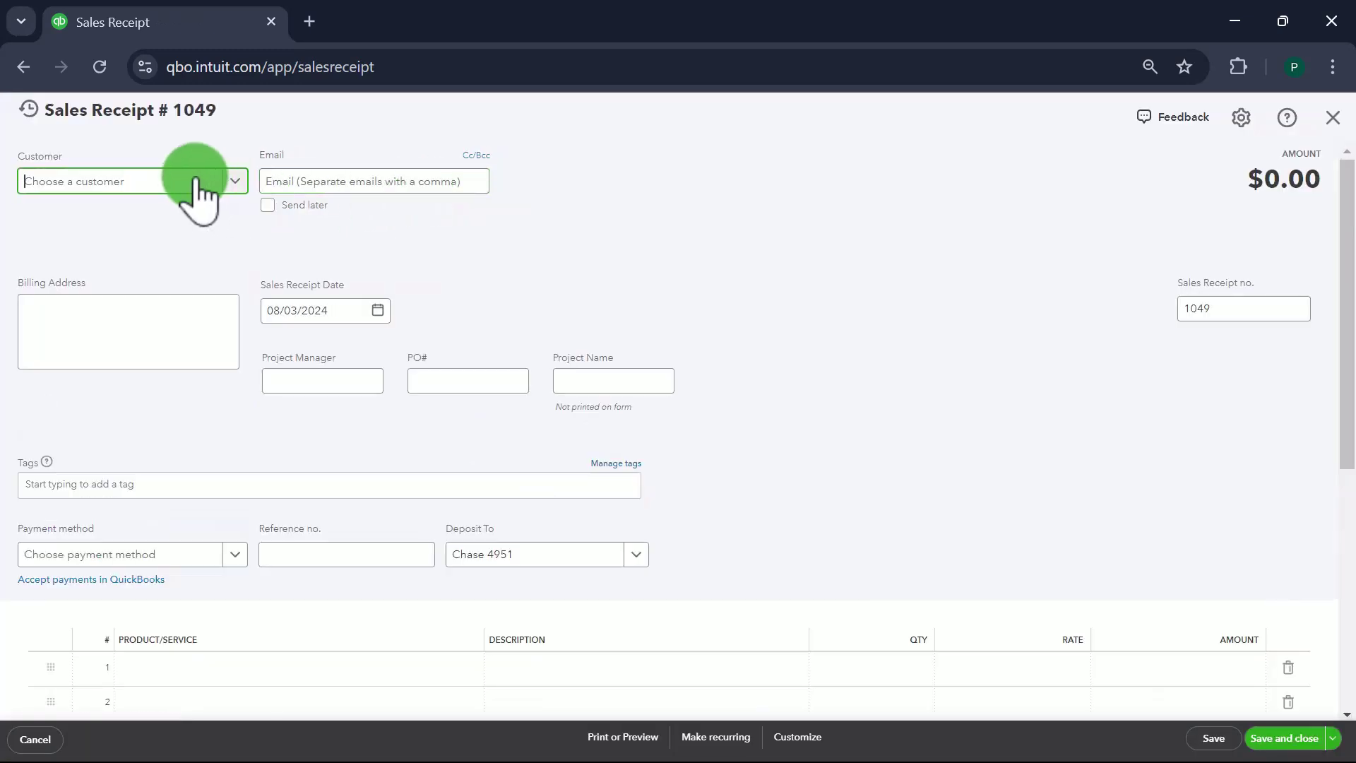
text(Cust)
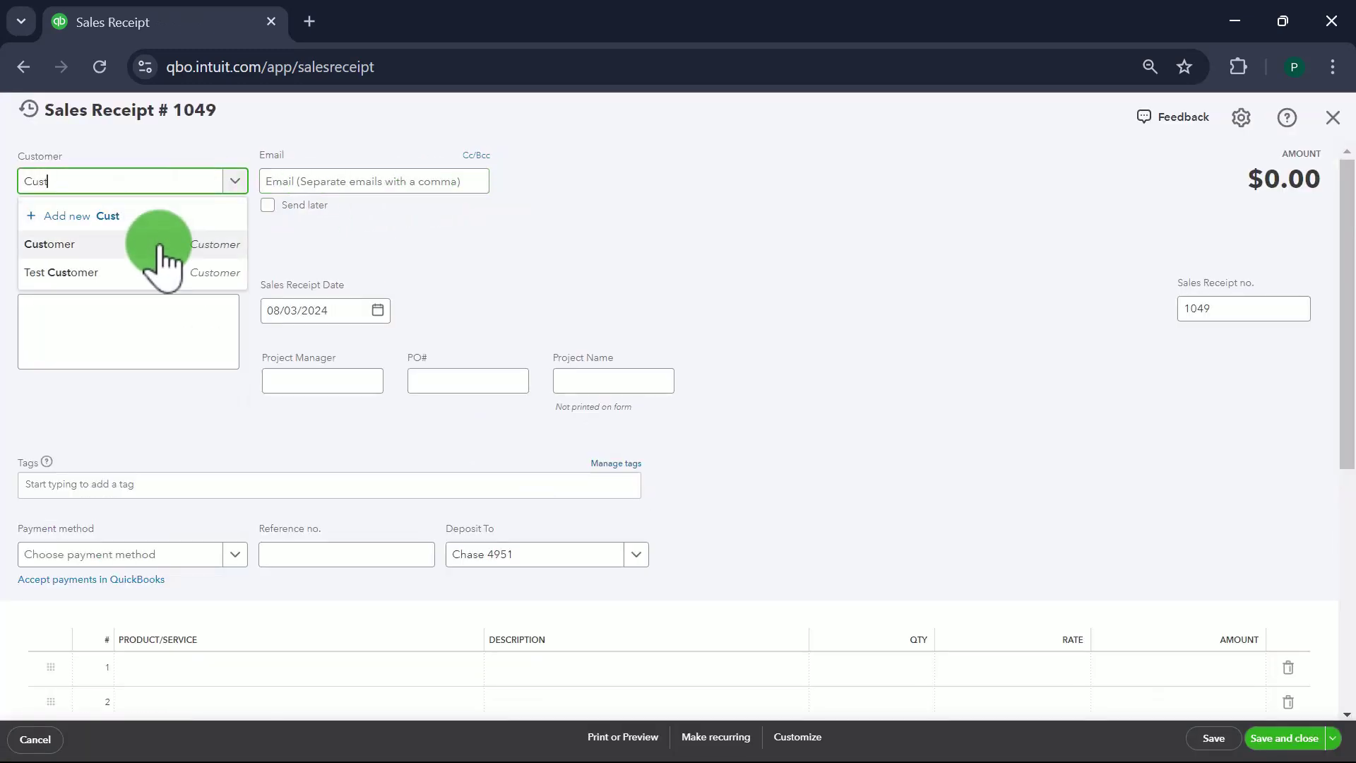
click(159, 245)
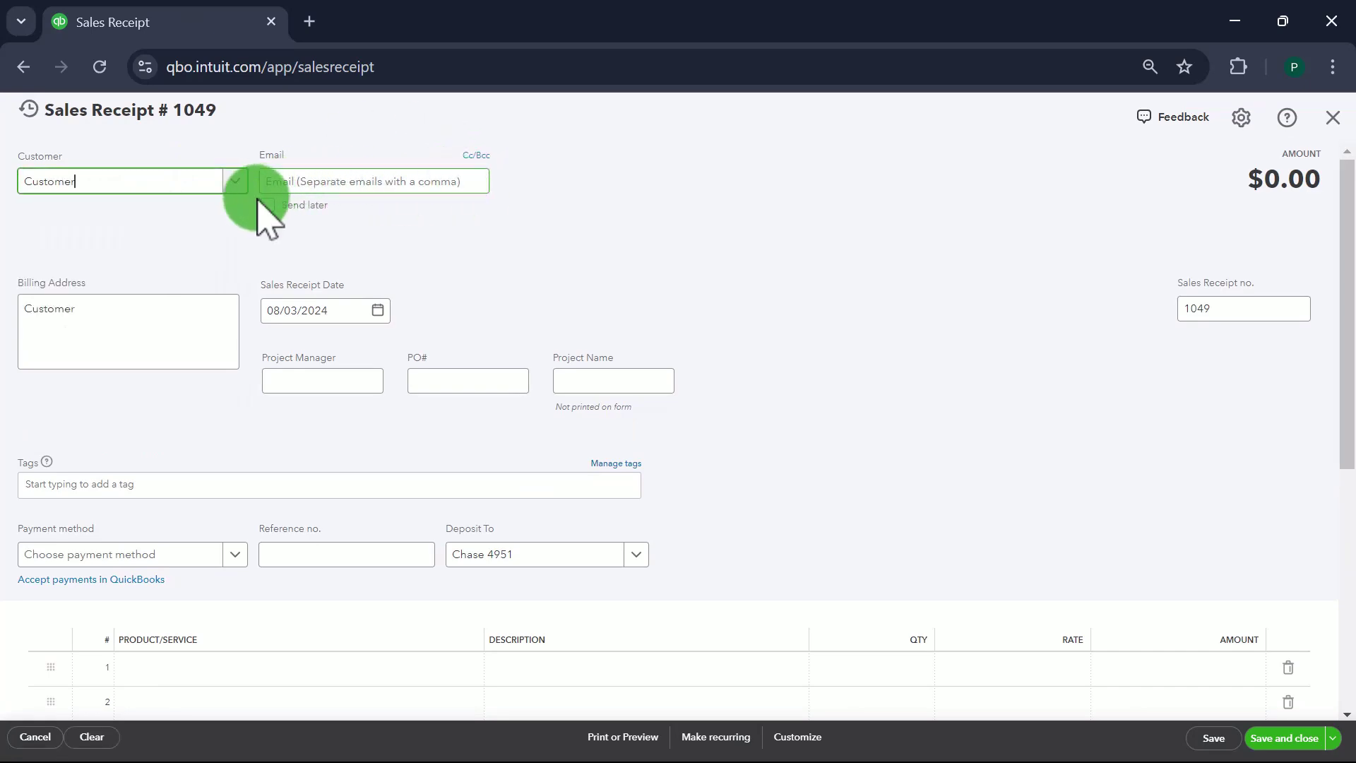
- Set the sales receipt date to 07/30/2024 and the sales receipt number to 073024
click(325, 314)
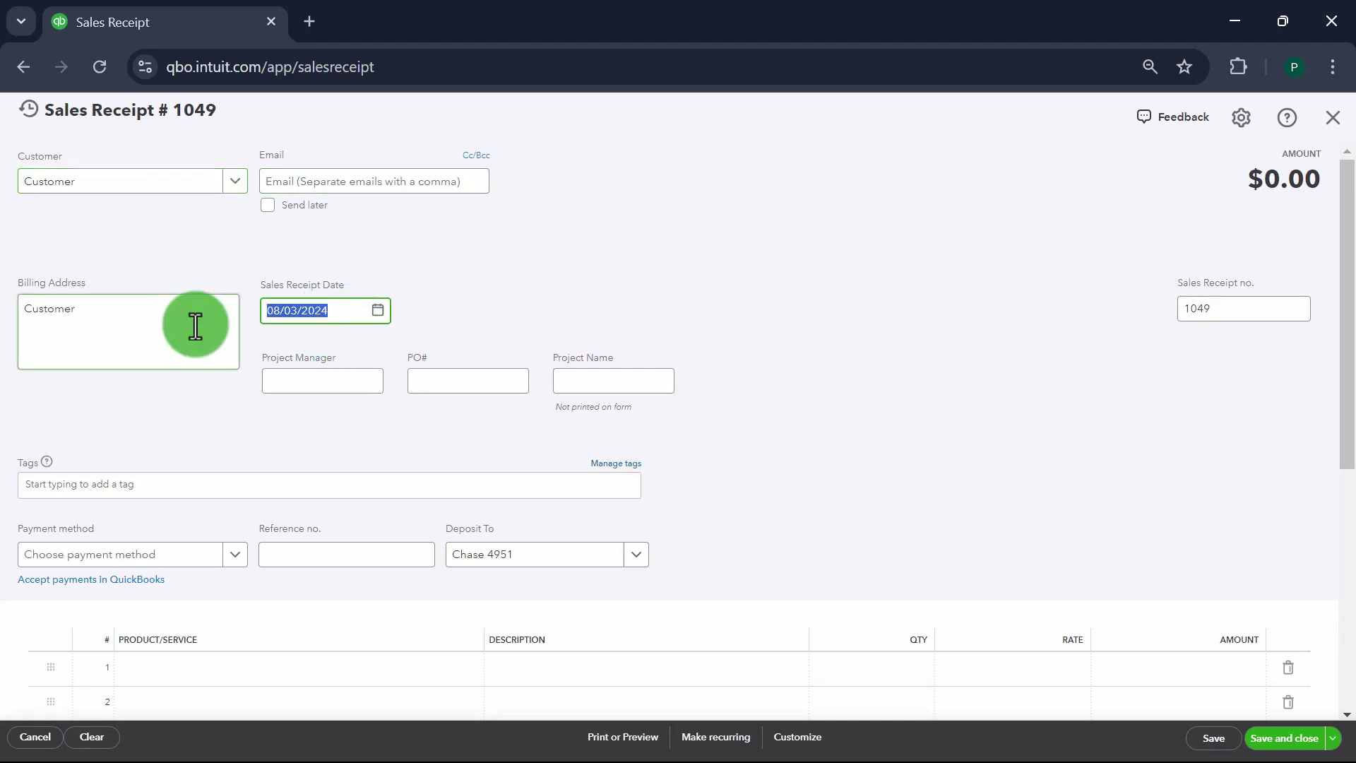
text(07/30/202)
text(4)
key(Tab)
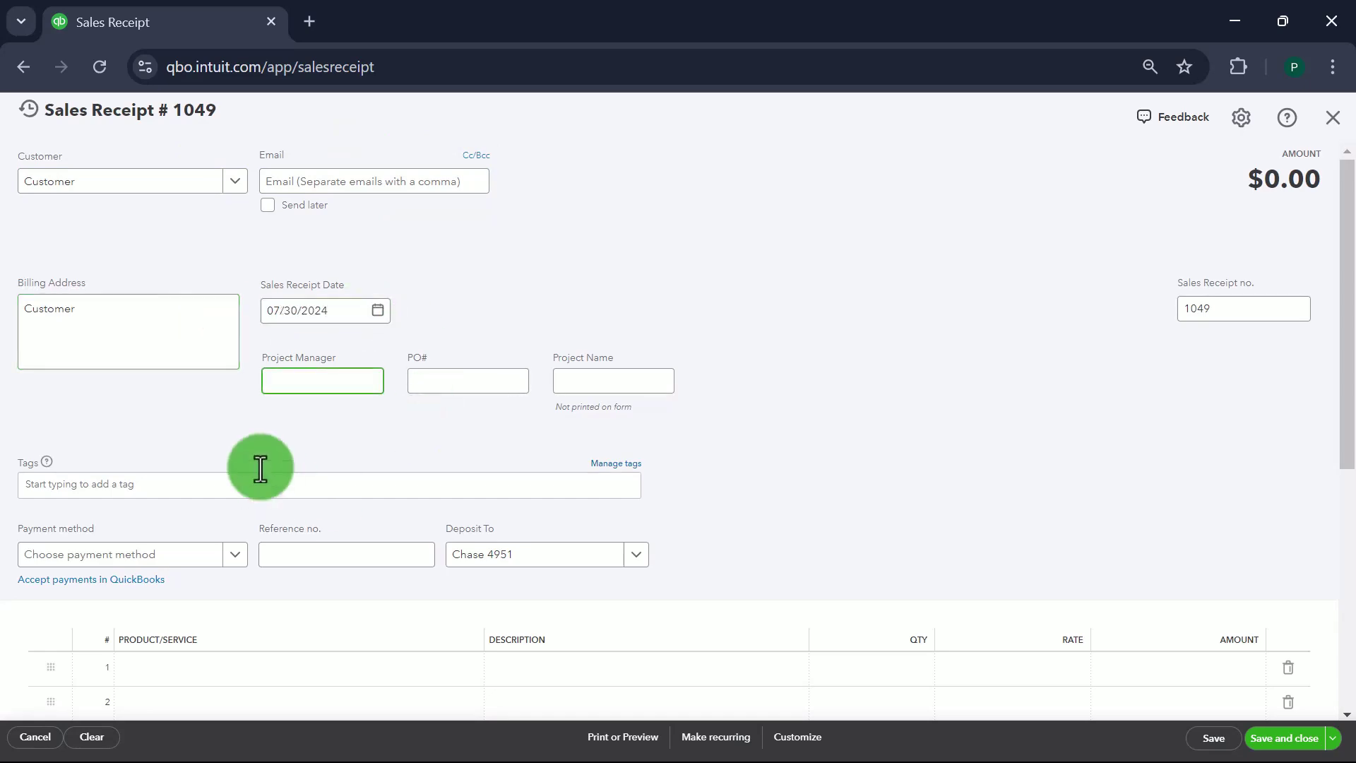
scroll(438, 484, down, 1)
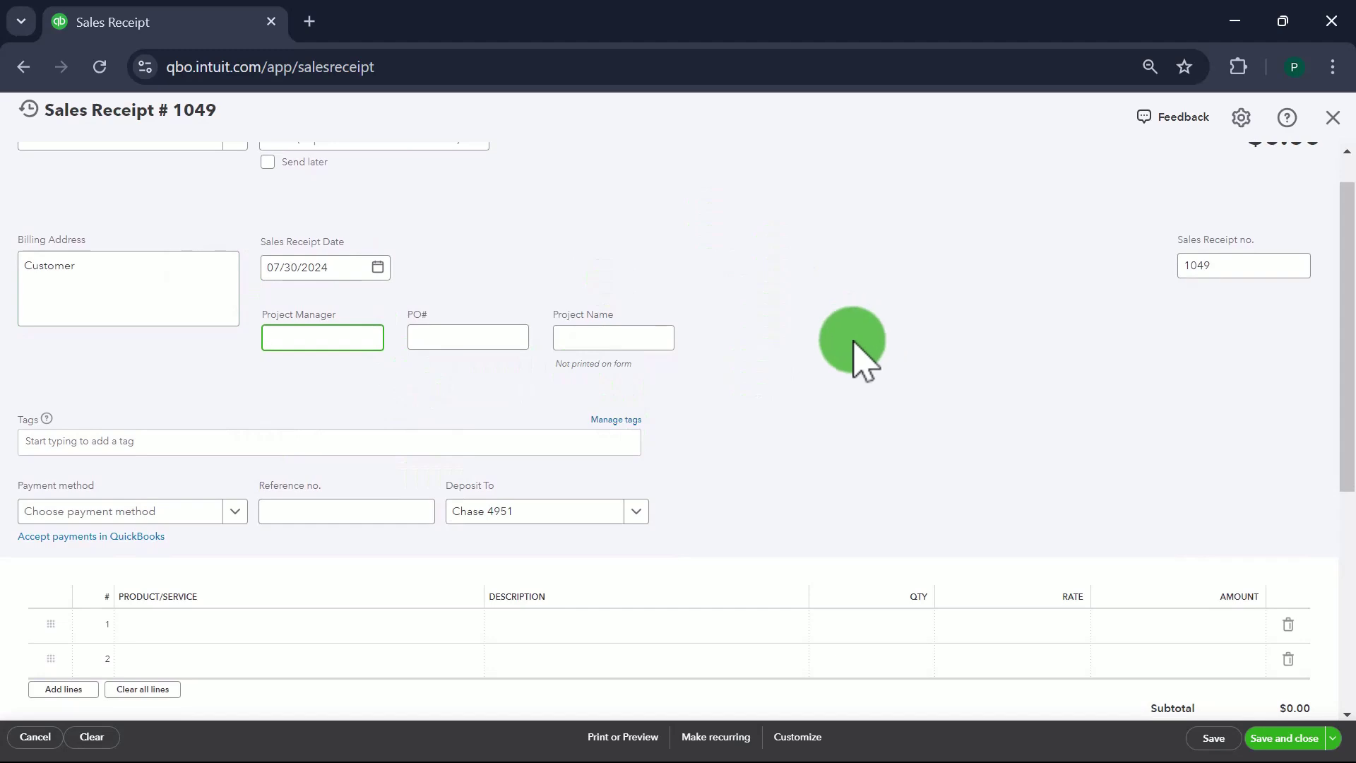
click(1232, 265)
text(073024)
key(Tab)
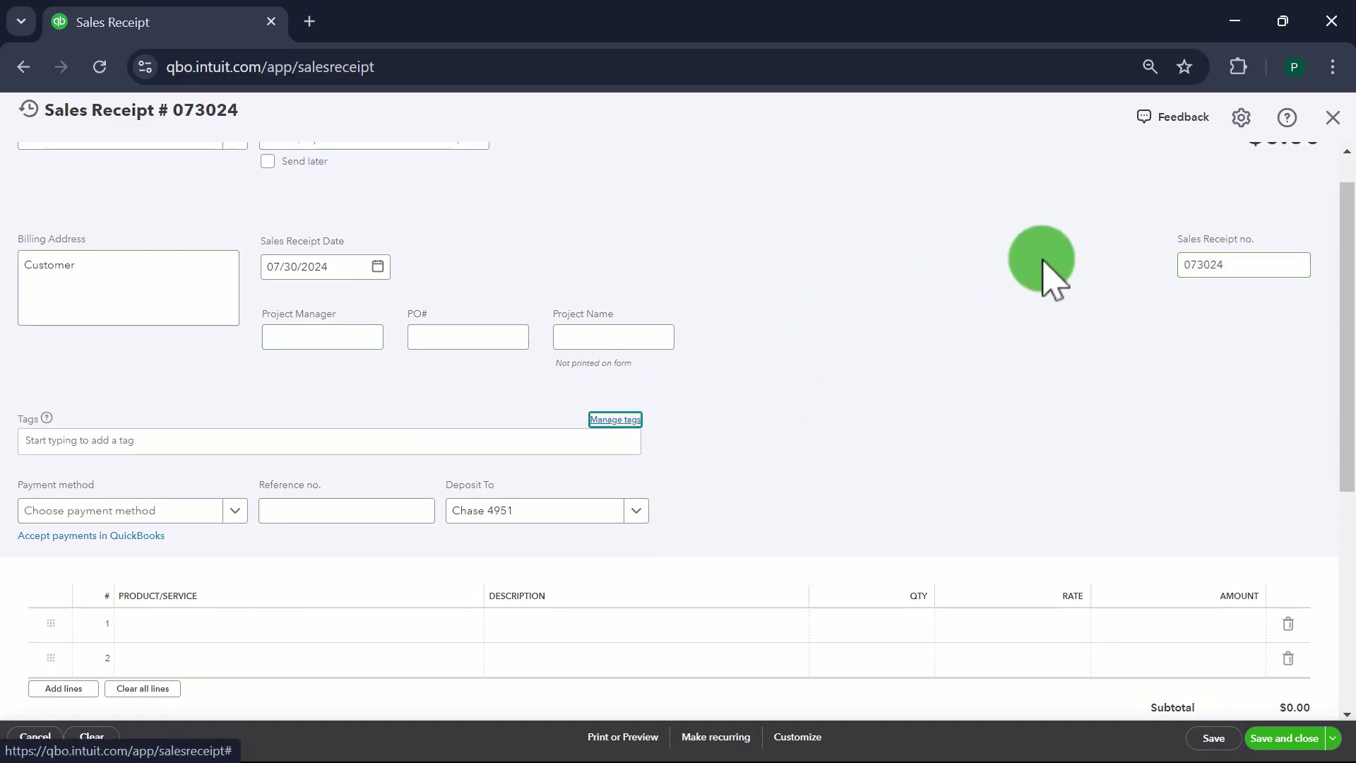
- Add a new payment method named Daily Sales and use it on the sales receipt
scroll(357, 507, down, 1)
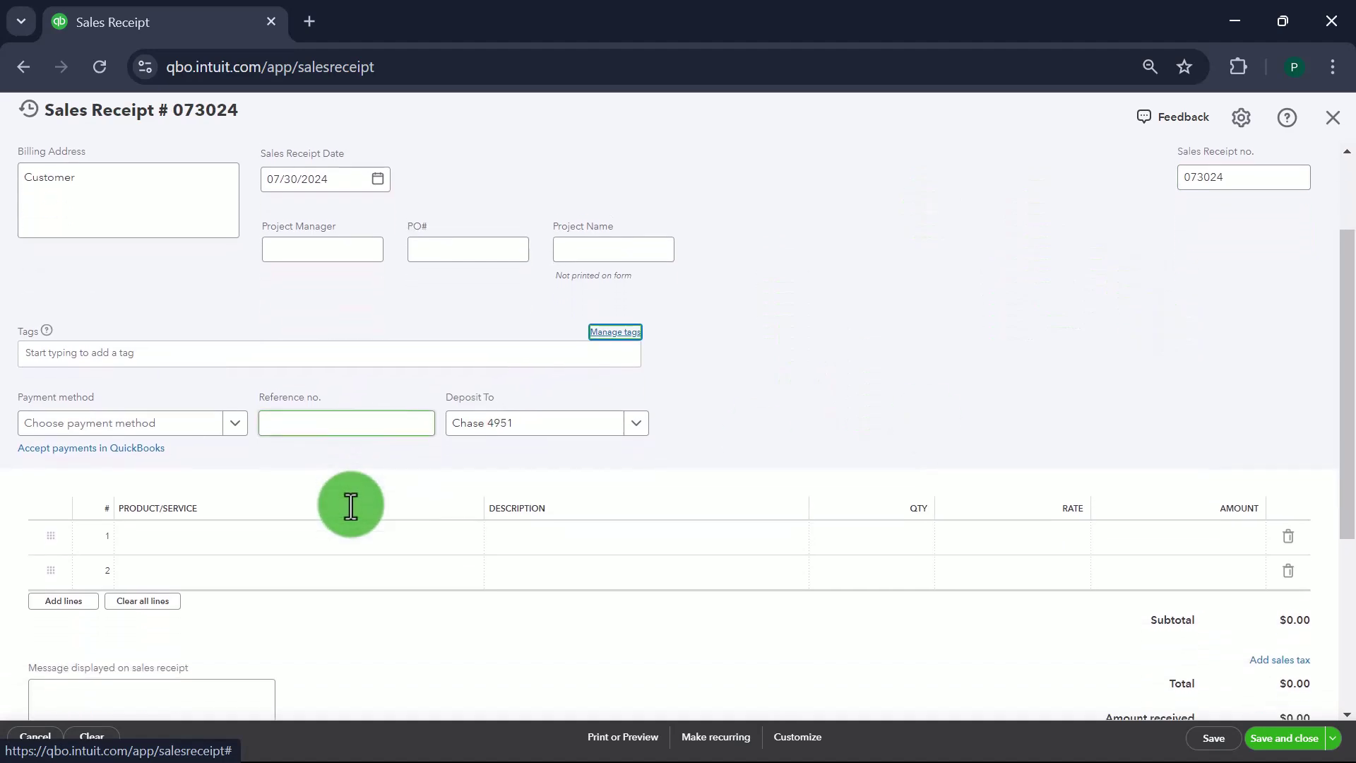
click(503, 418)
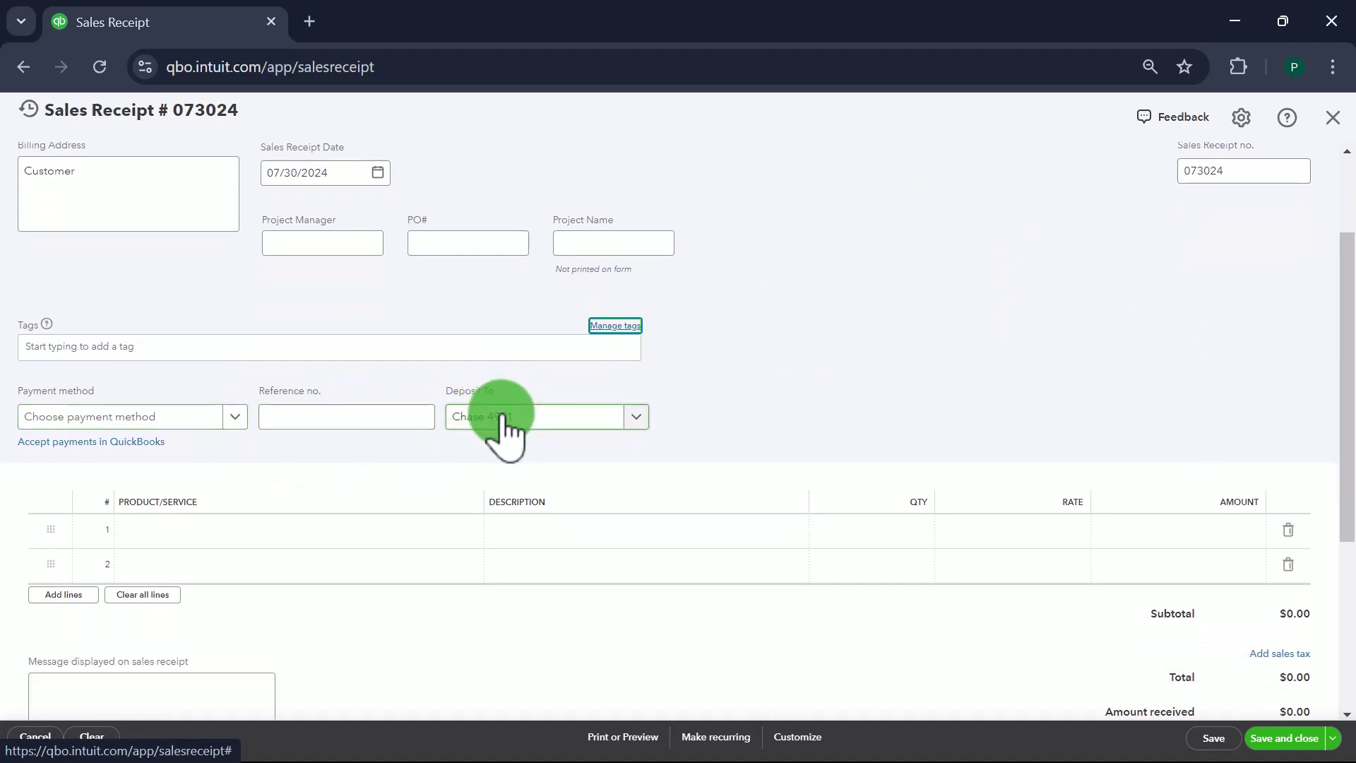
click(171, 418)
click(171, 418)
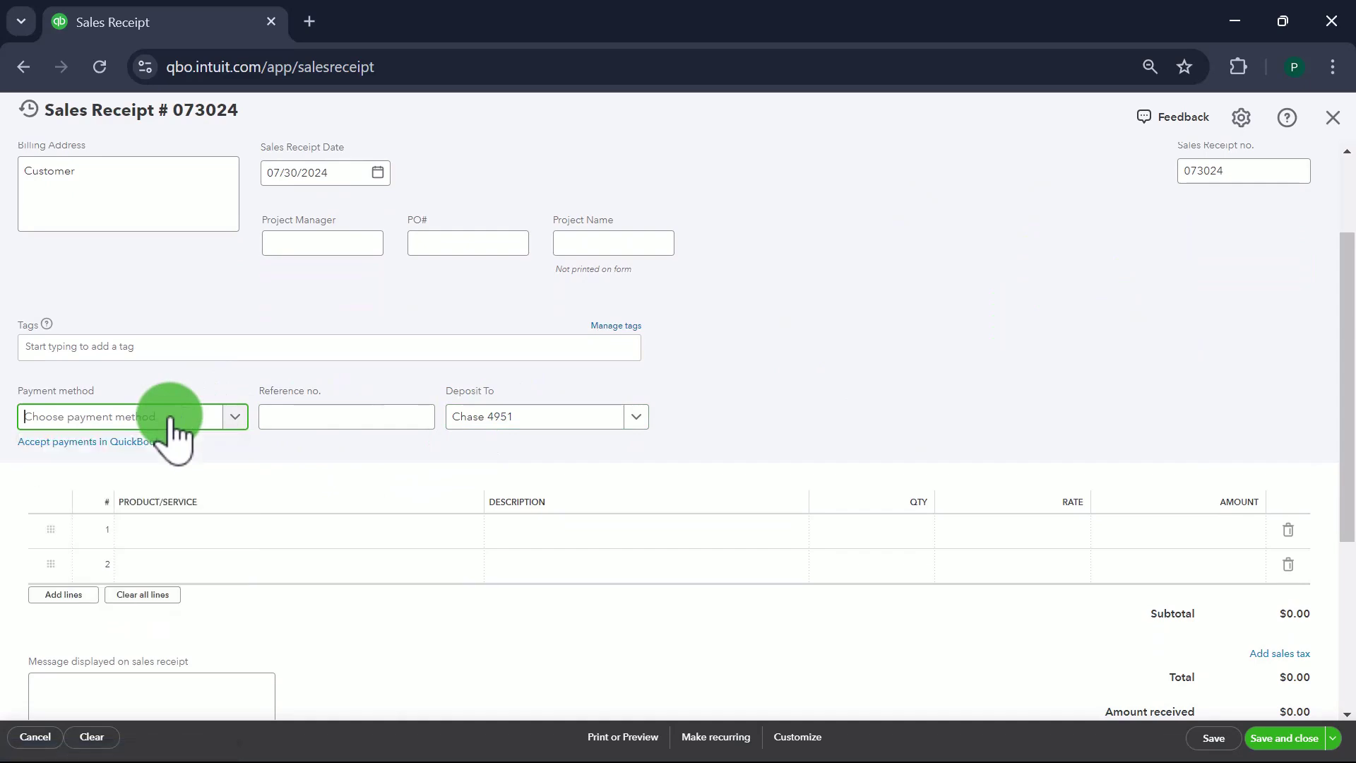
click(53, 453)
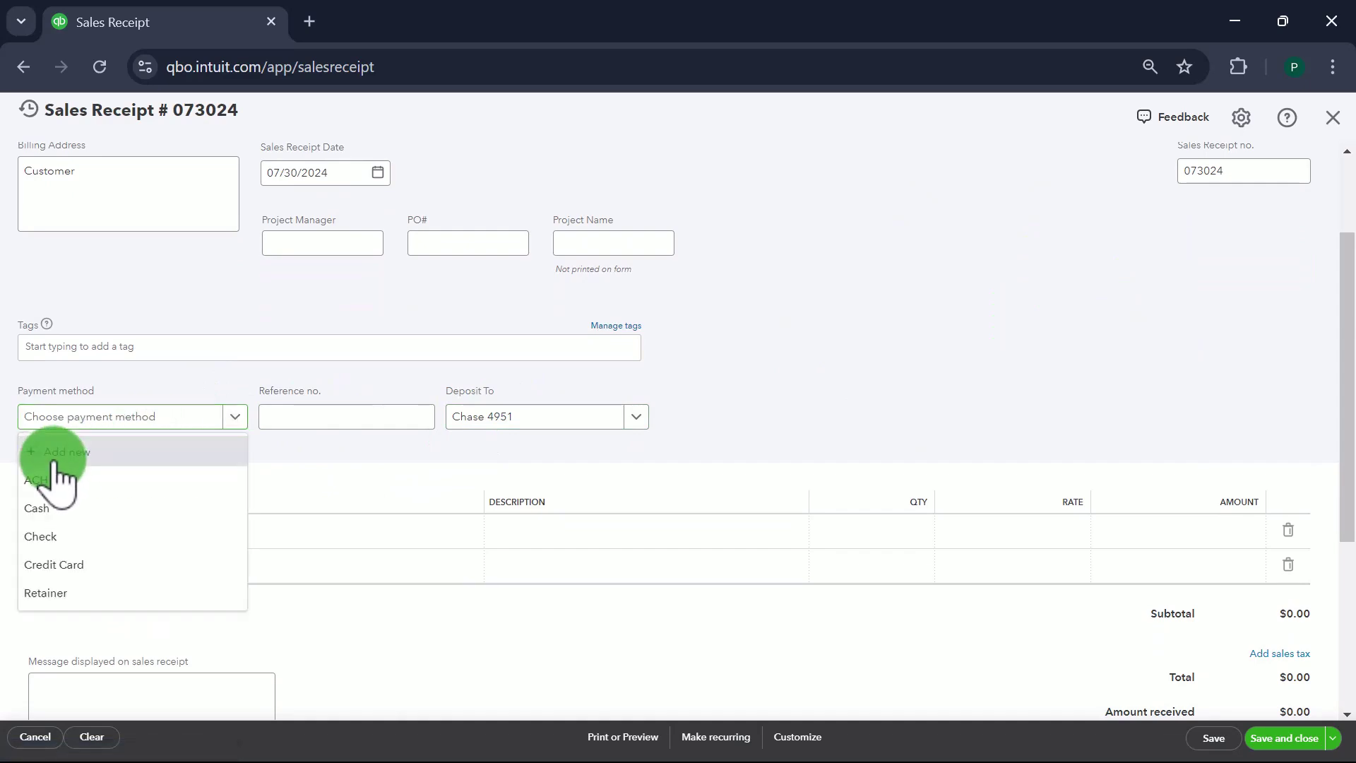
text(Dai)
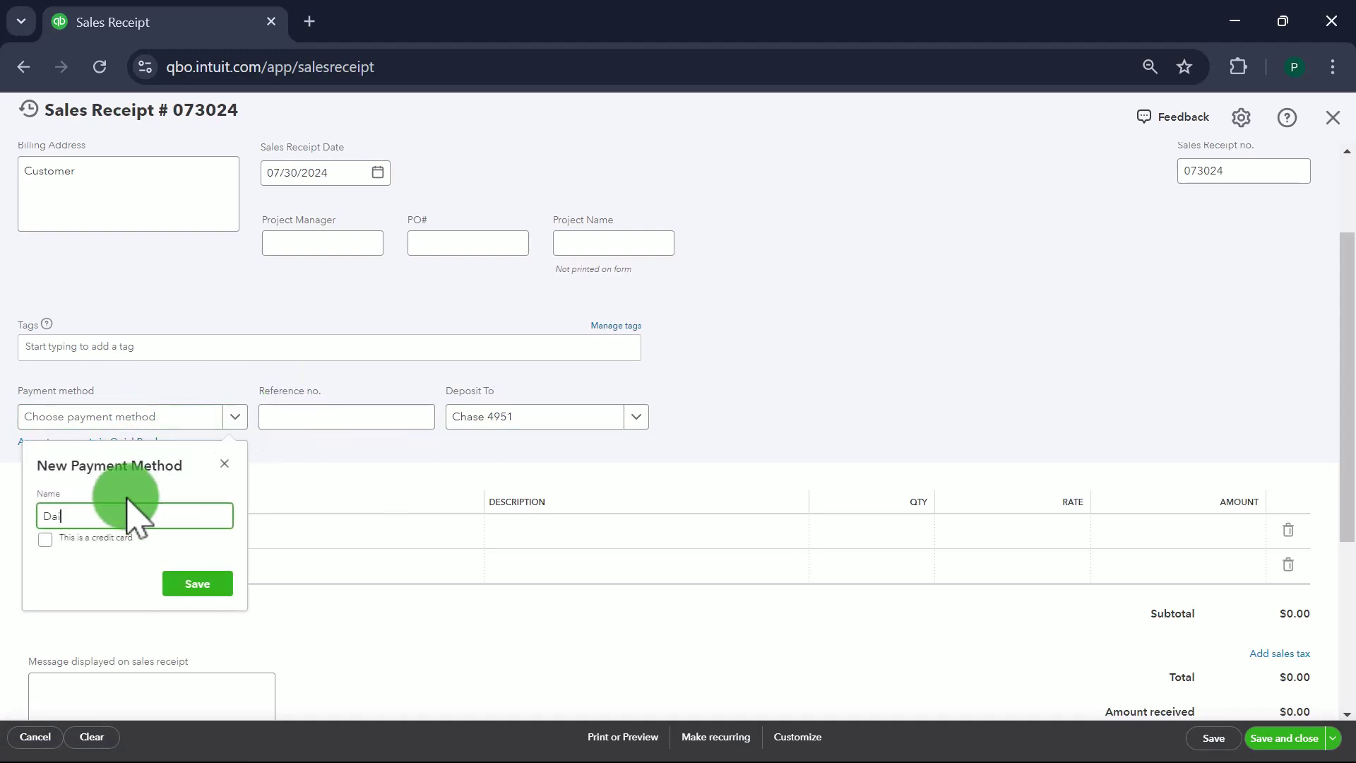
text(ly Sales)
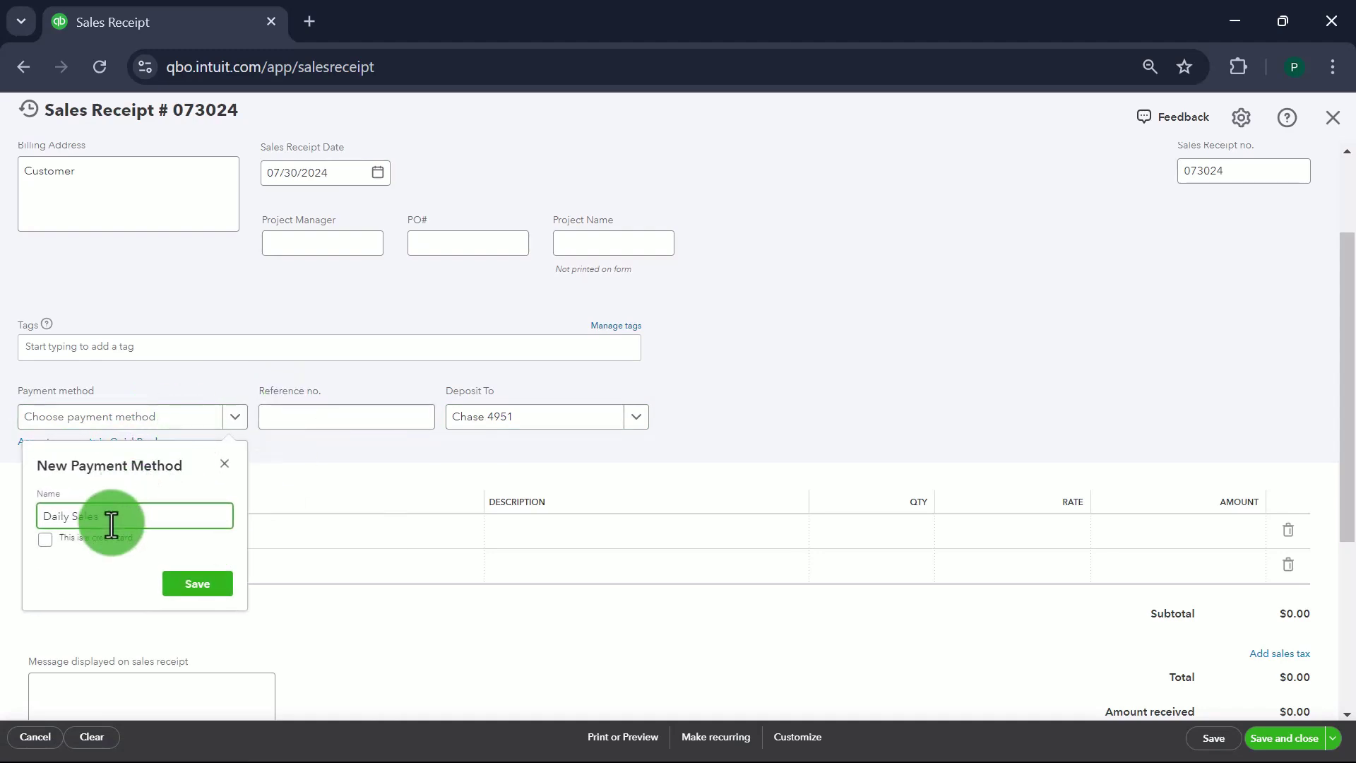
click(194, 586)
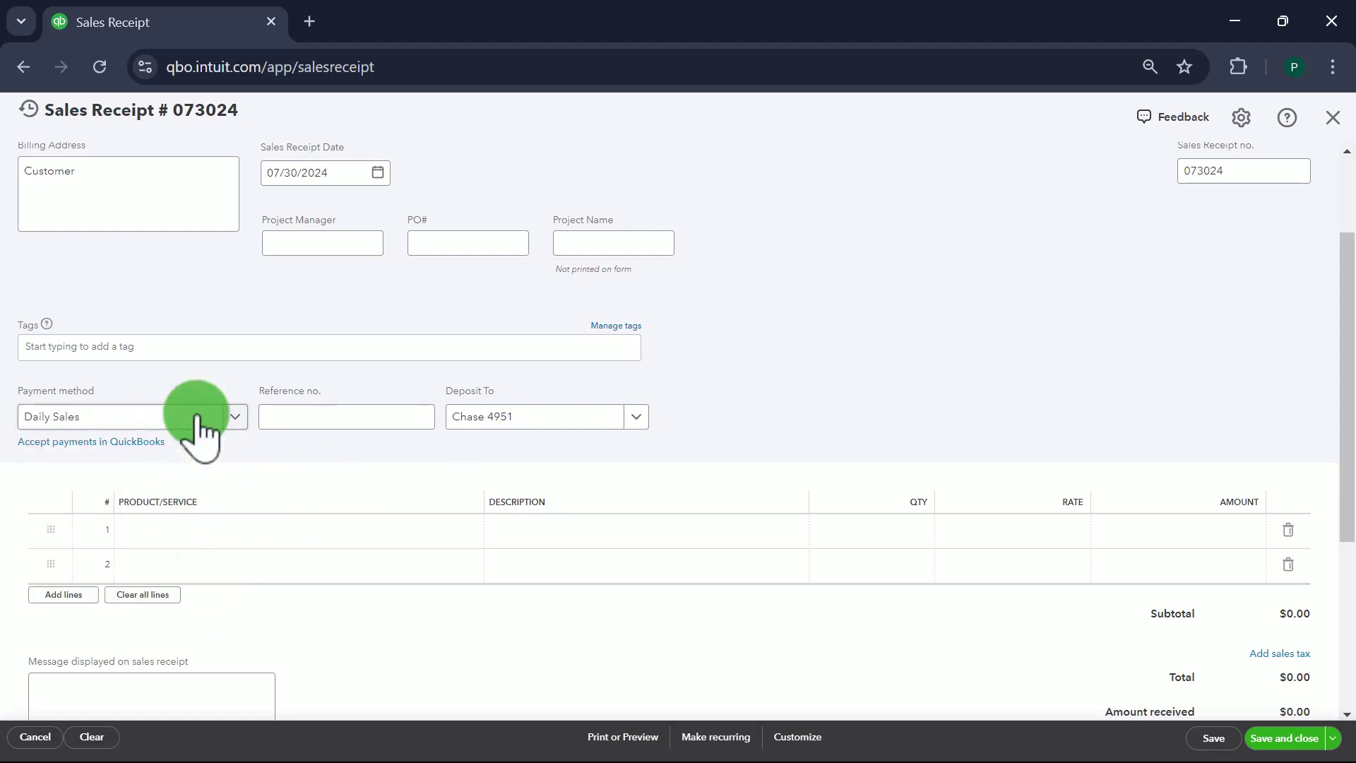
- Start a new Bank account for the receipt's Deposit To field and set its detail type to Checking
scroll(378, 480, down, 1)
click(423, 450)
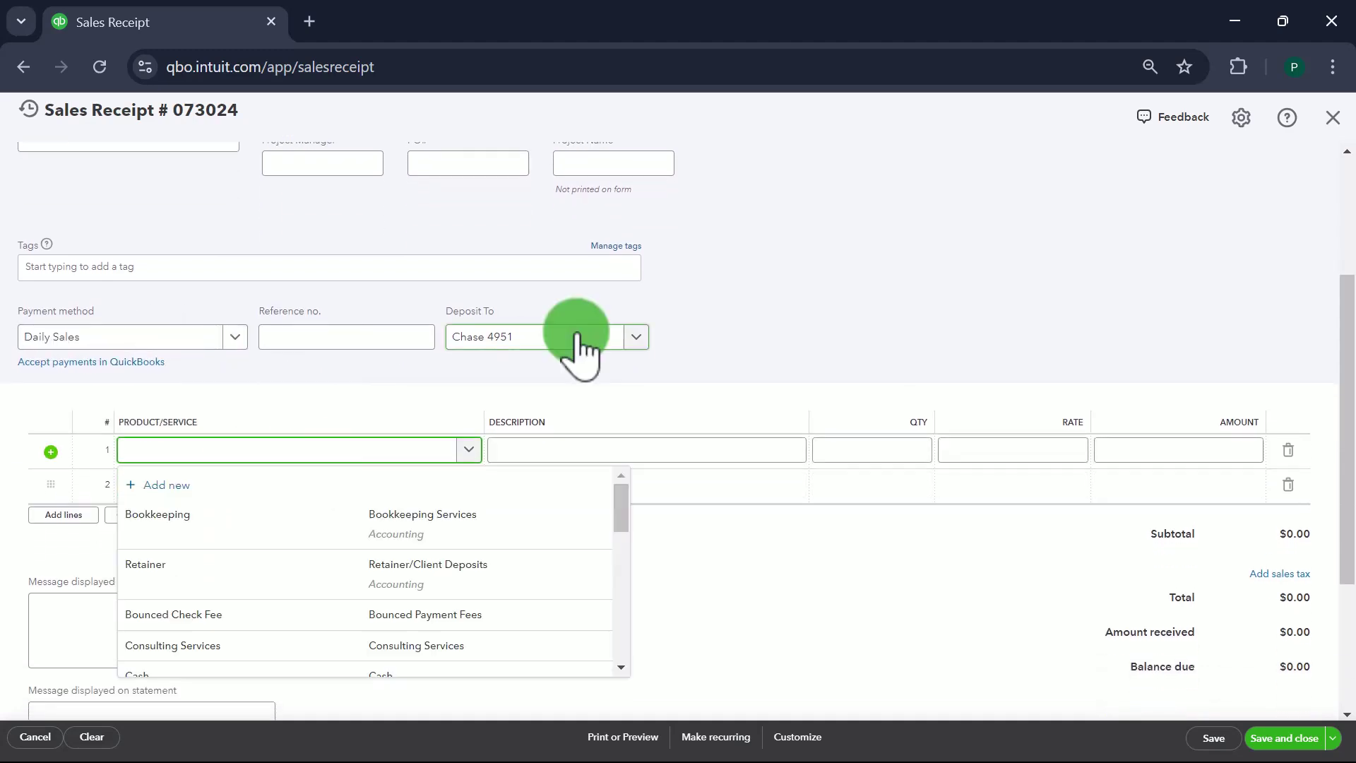
click(577, 335)
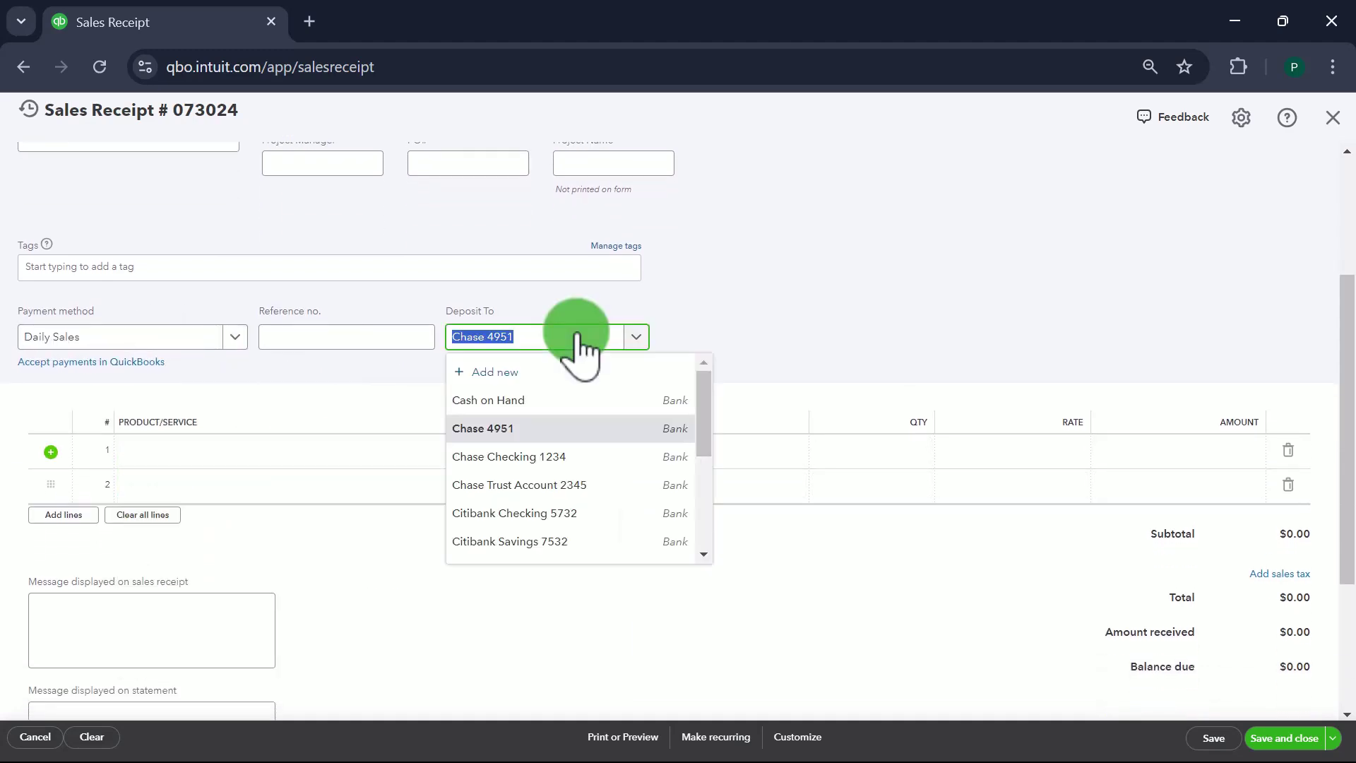
click(508, 373)
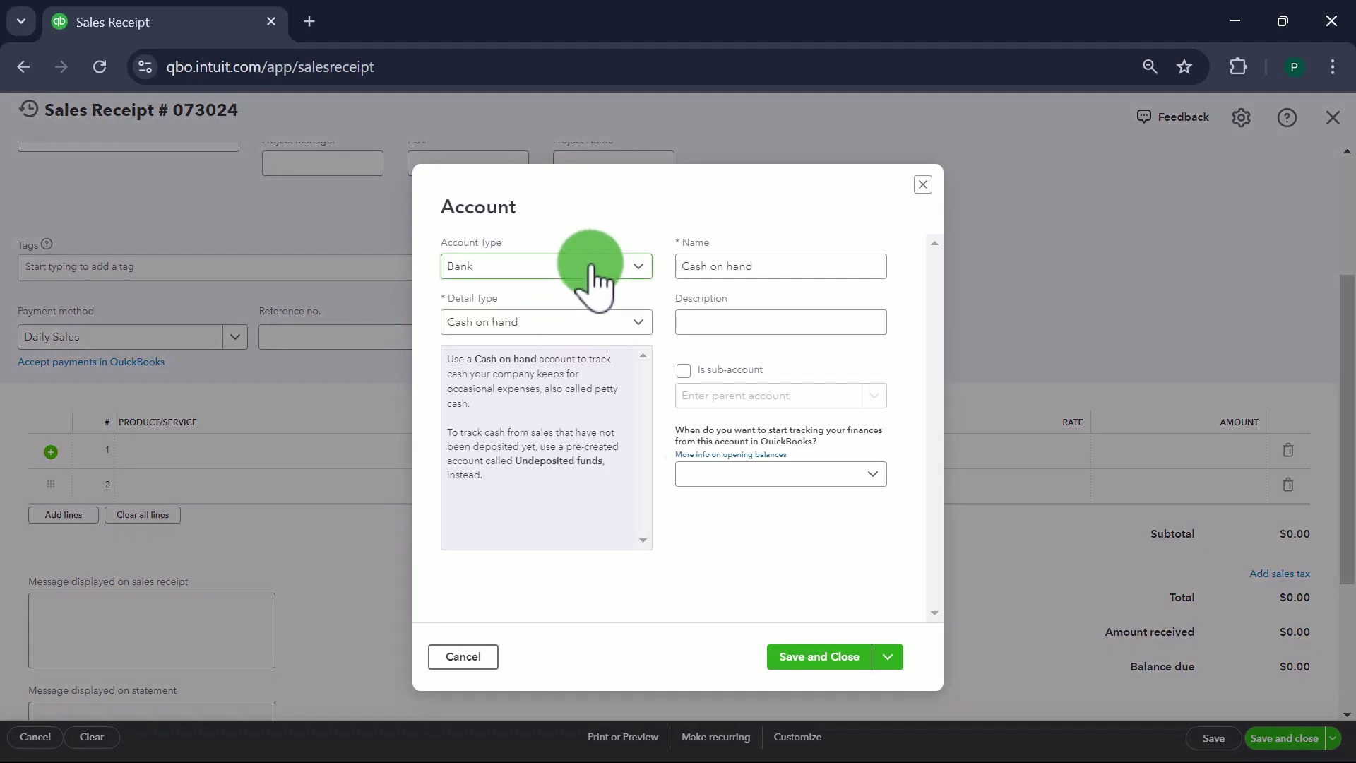
triple_click(777, 258)
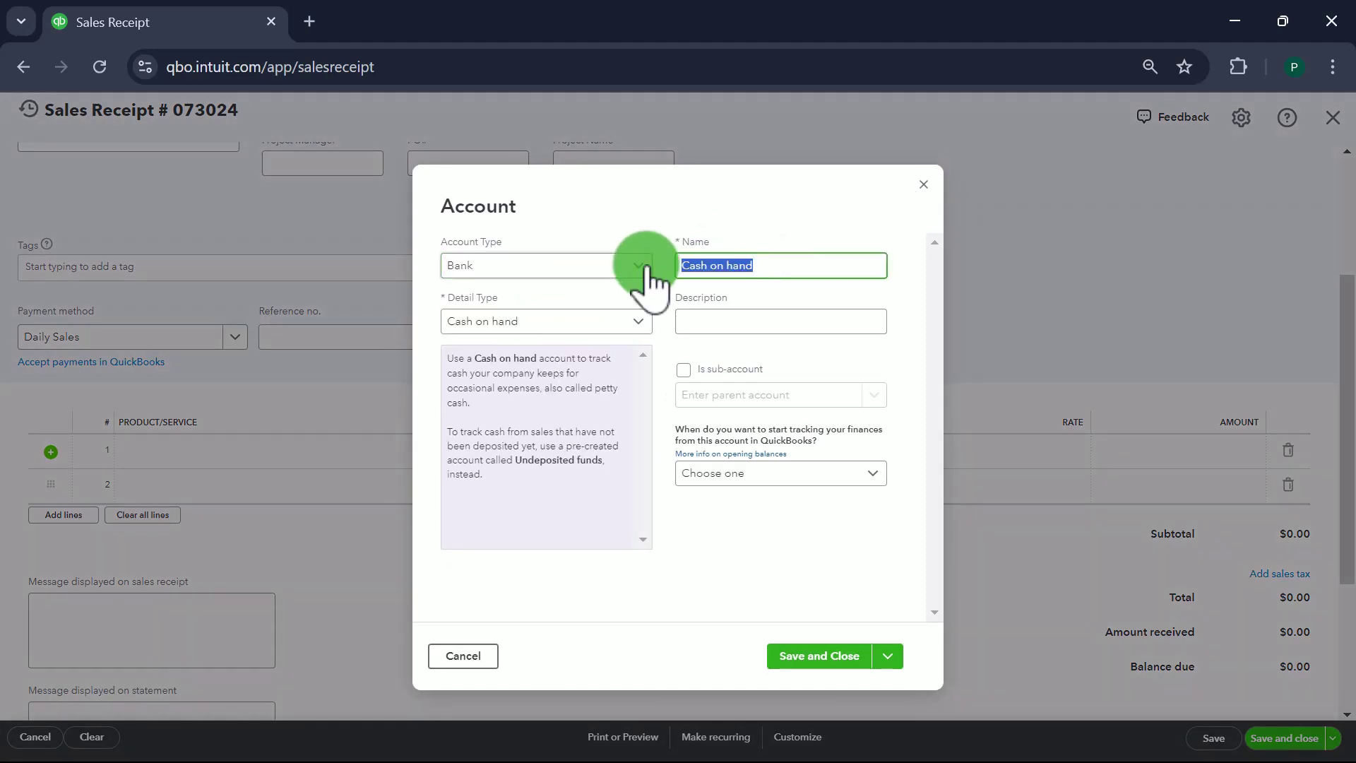
text(Daily Sales)
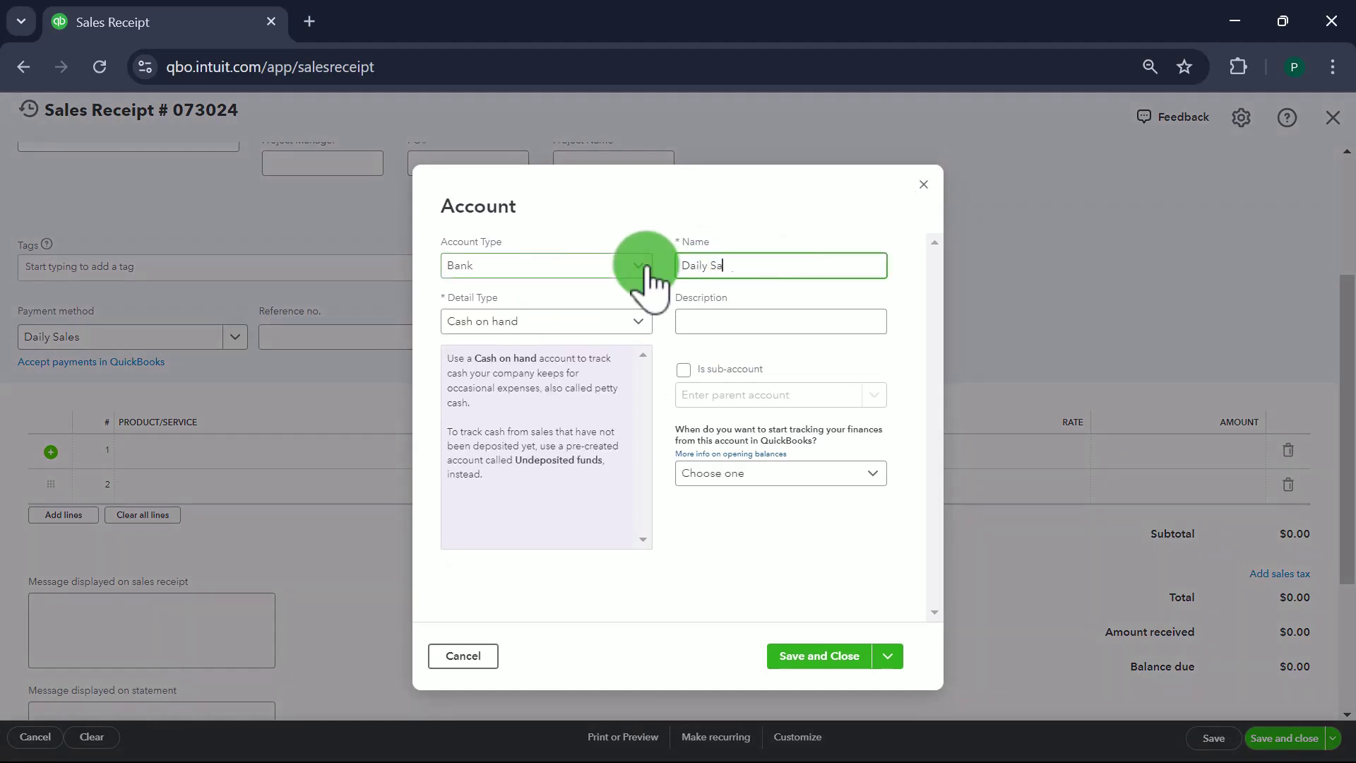
click(582, 321)
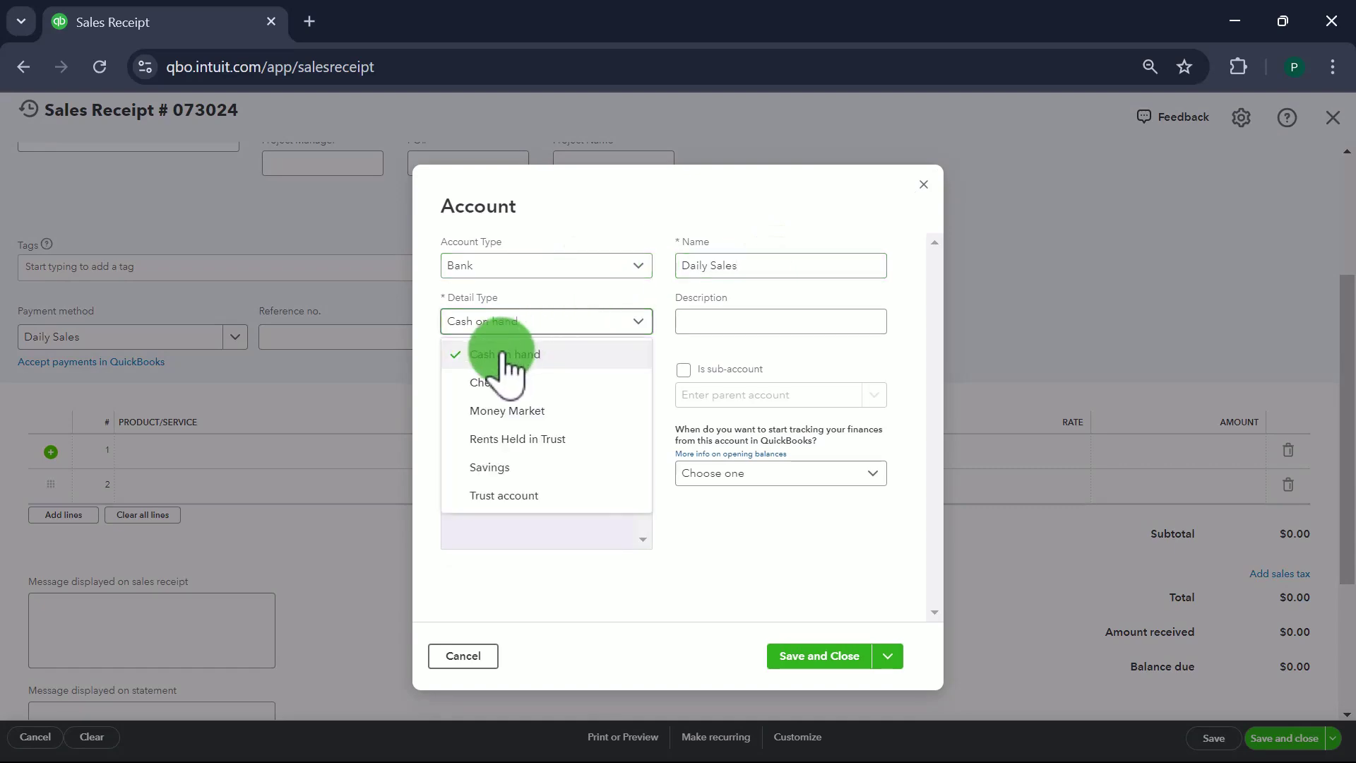
click(537, 382)
- Name the new checking account Daily Sales and save it as the receipt's deposit account
double_click(795, 272)
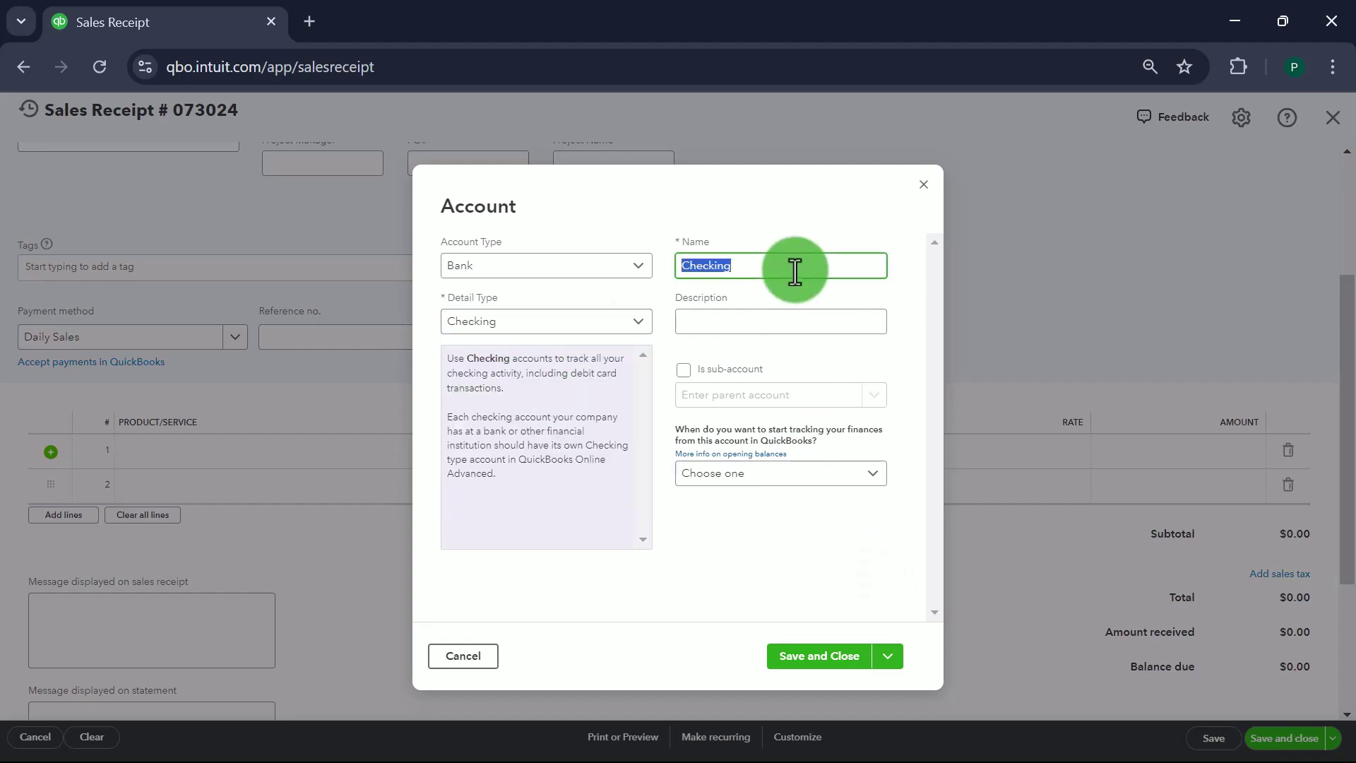
text(daily Sales)
click(691, 268)
key(BackSpace)
text(D)
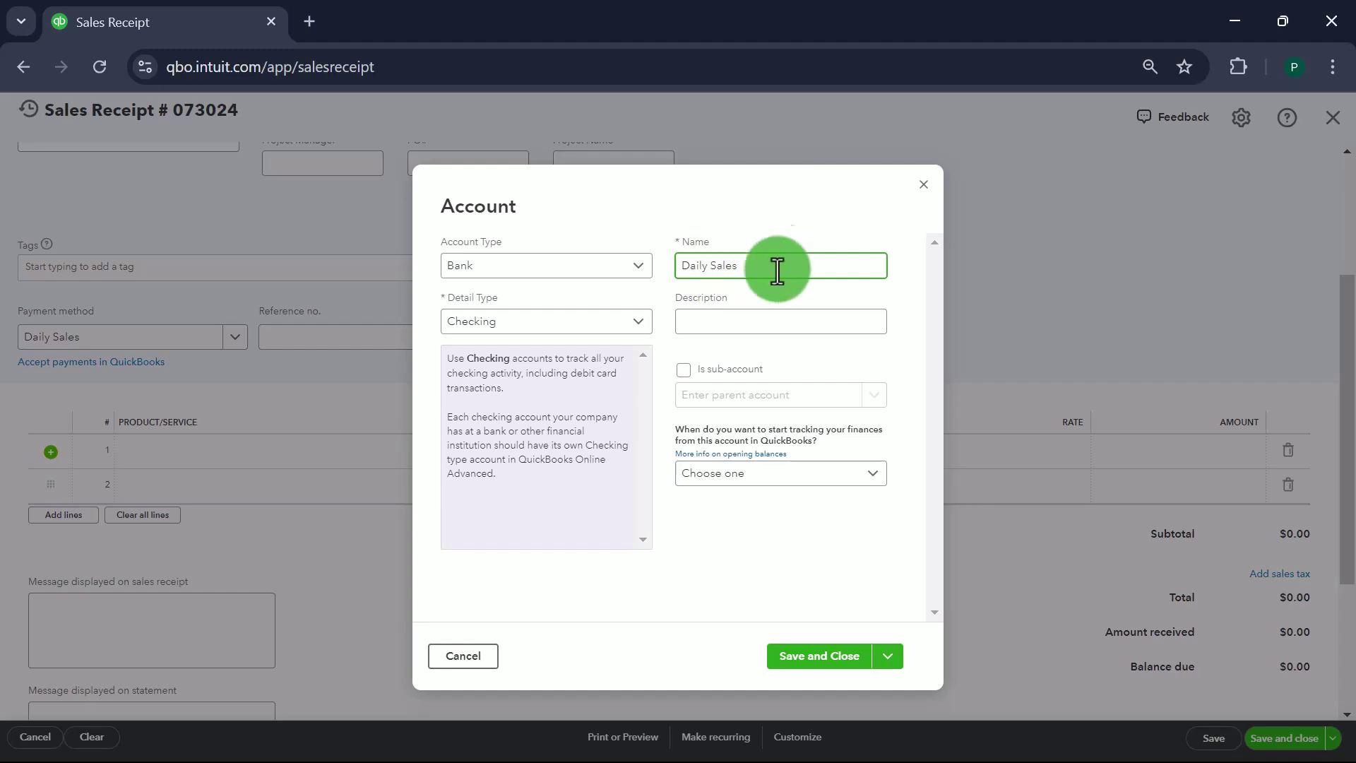
click(823, 656)
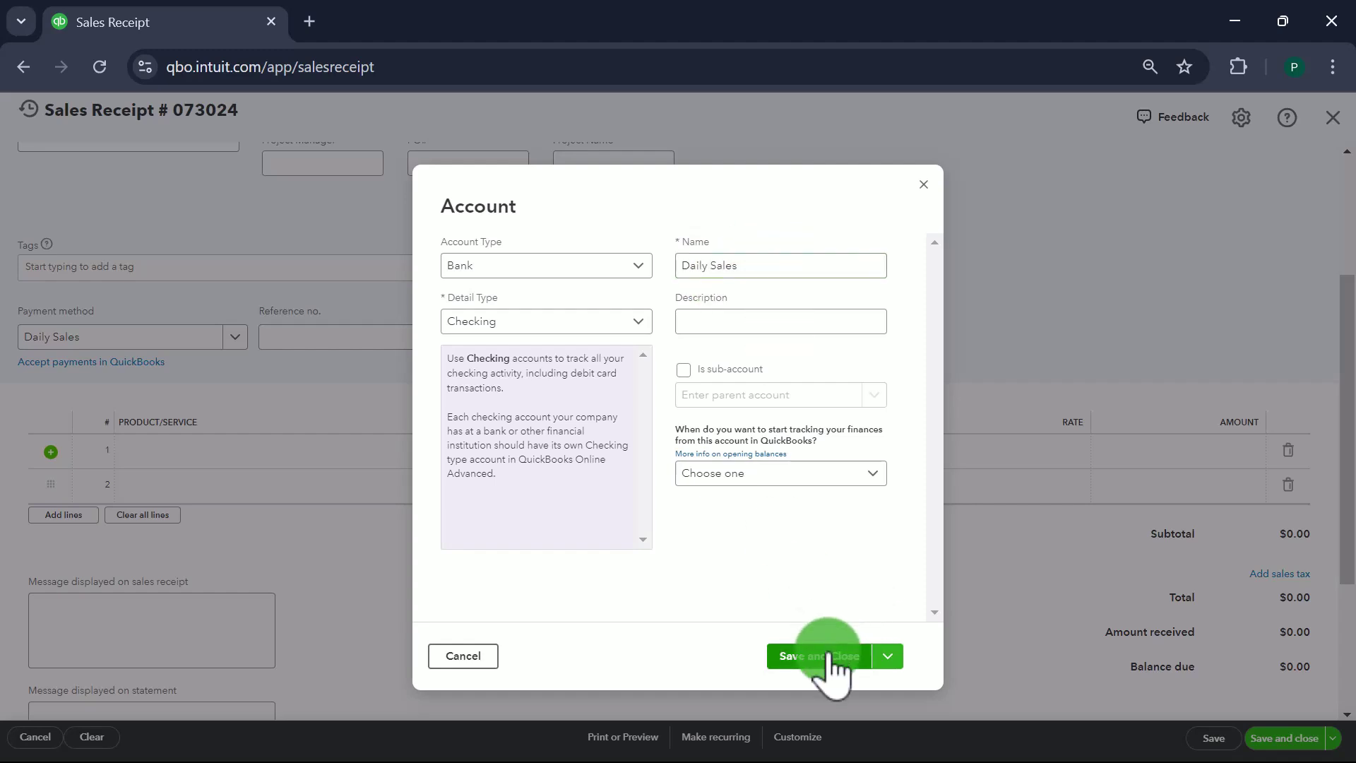
- Fill the first receipt line with the Food Sales service from Daily Sales at a rate of 2000
click(228, 450)
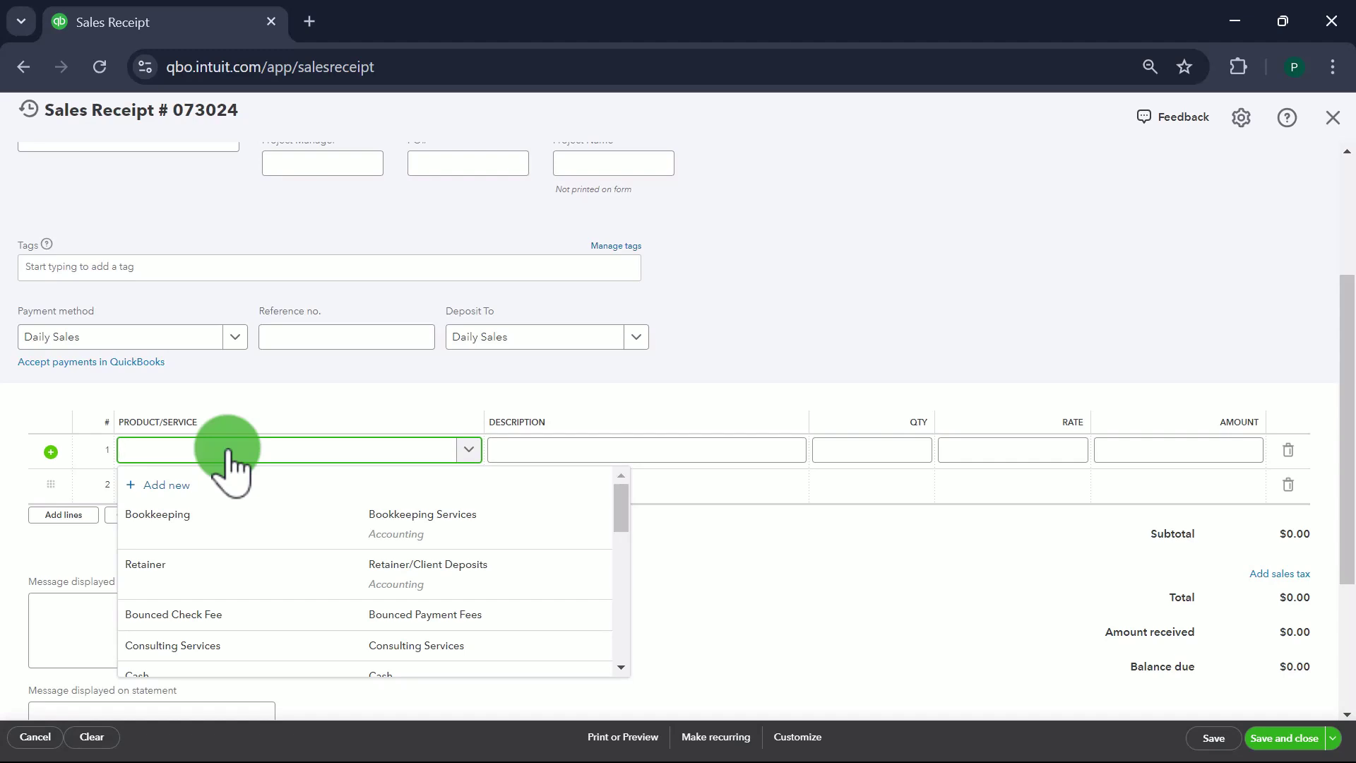
text(Food)
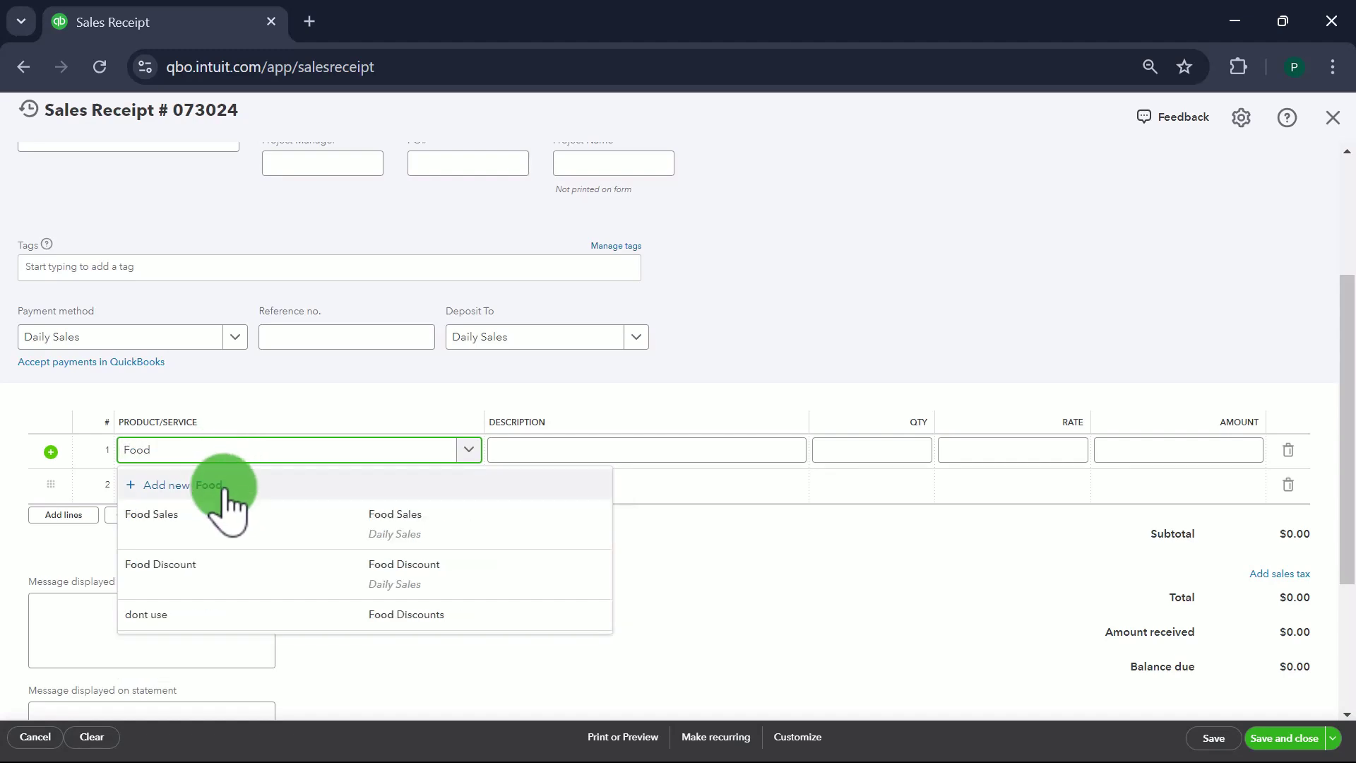
click(249, 529)
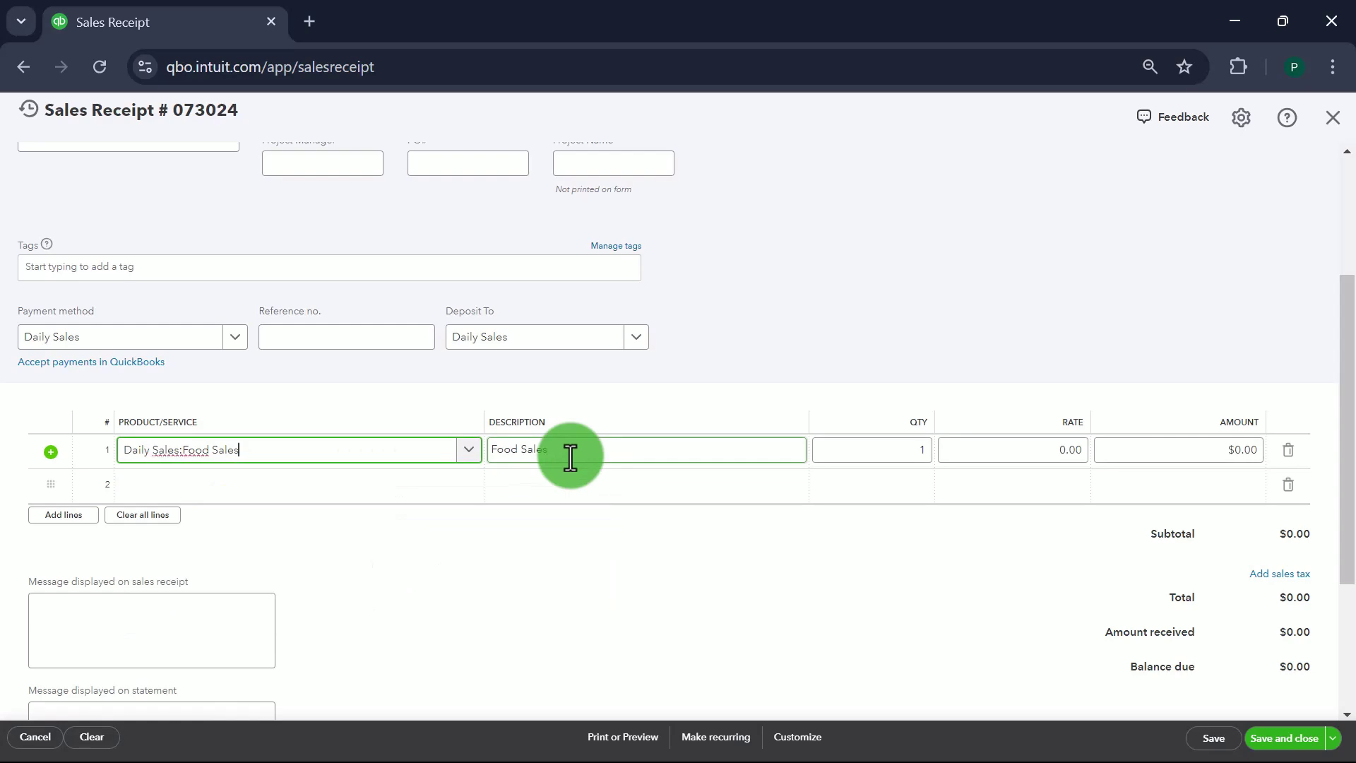
key(Tab)
key(Tab)
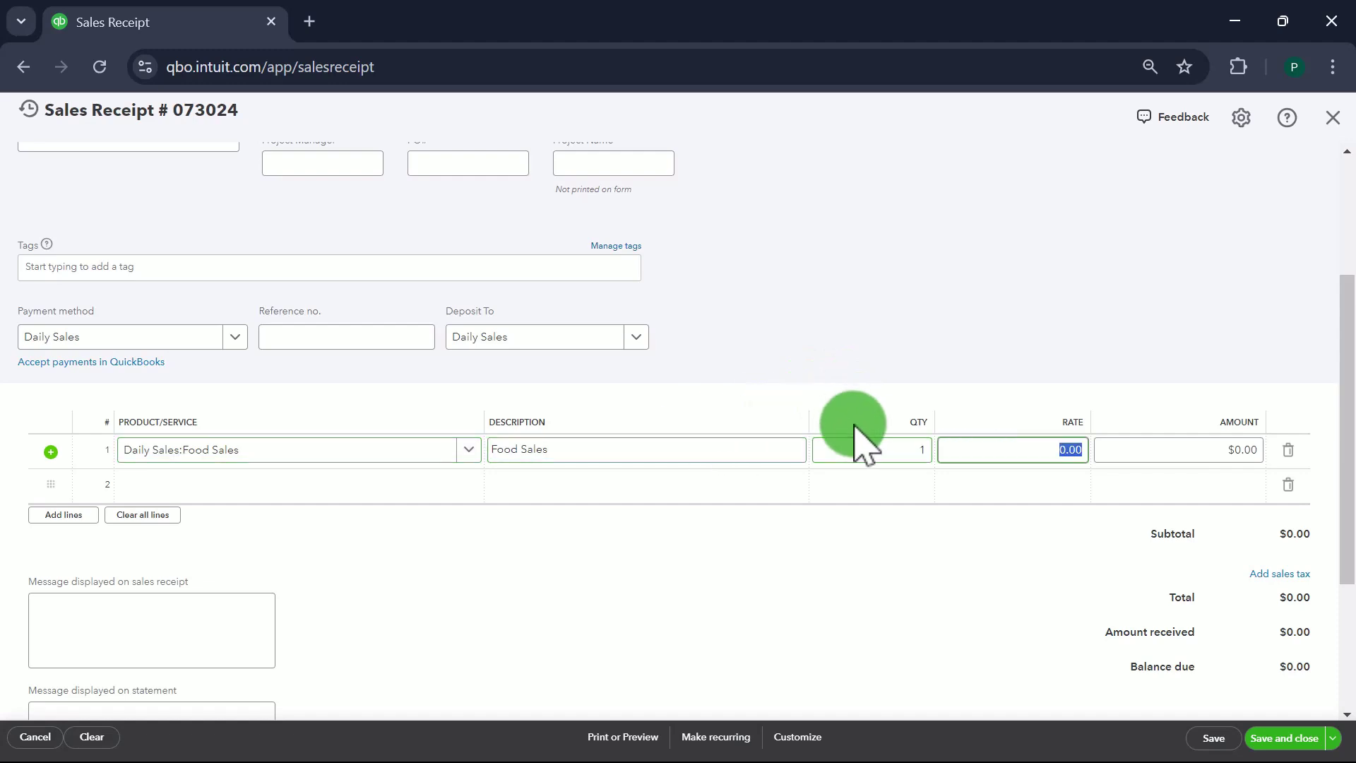
text(2000)
key(Tab)
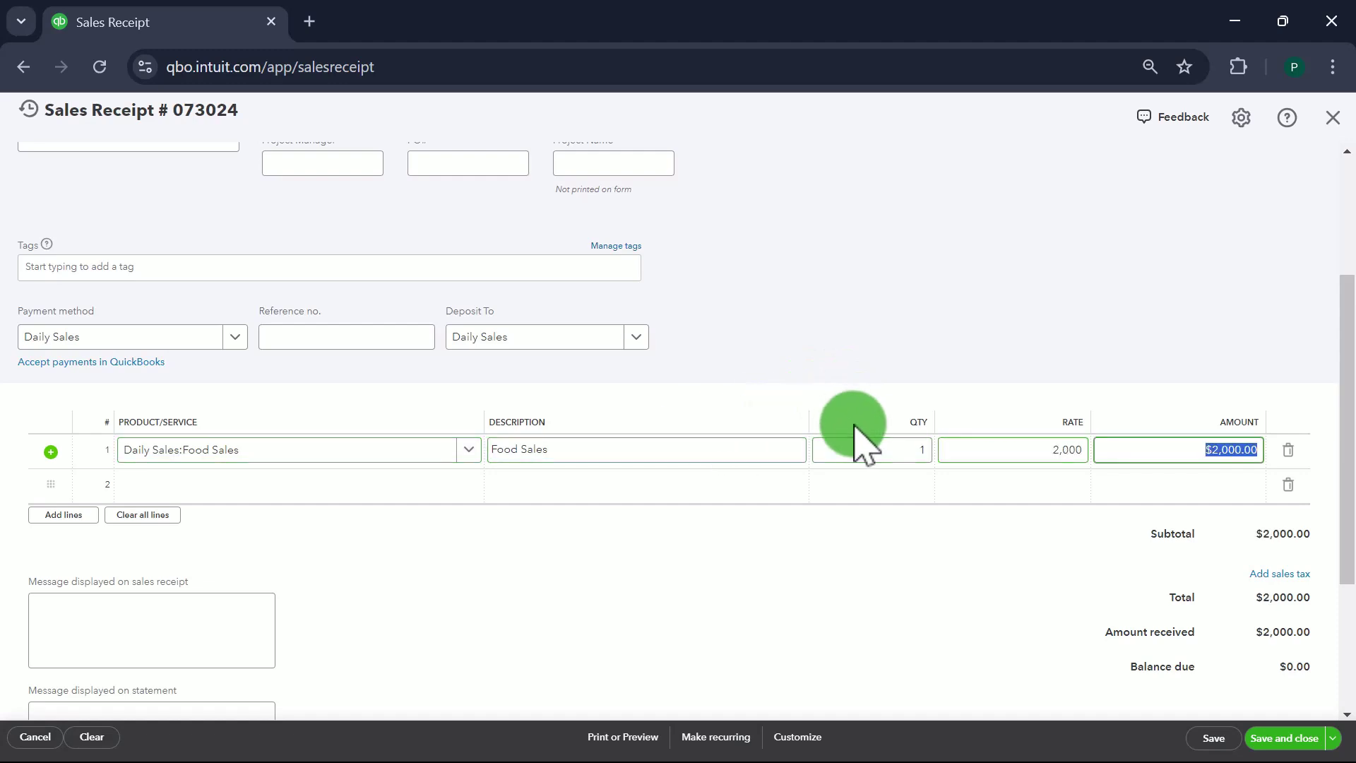
key(Tab)
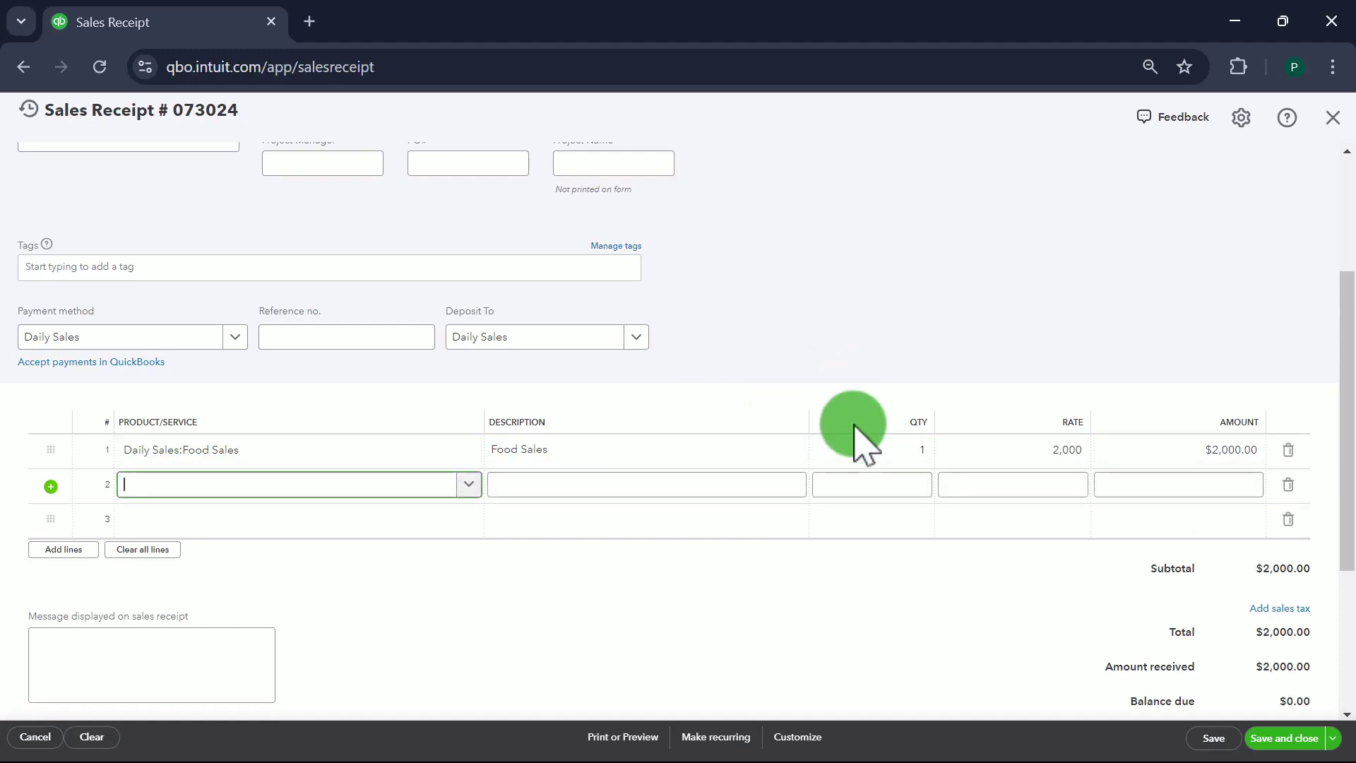
- Fill the second receipt line with the Food Discount service from Daily Sales at a rate of -100
text(disc)
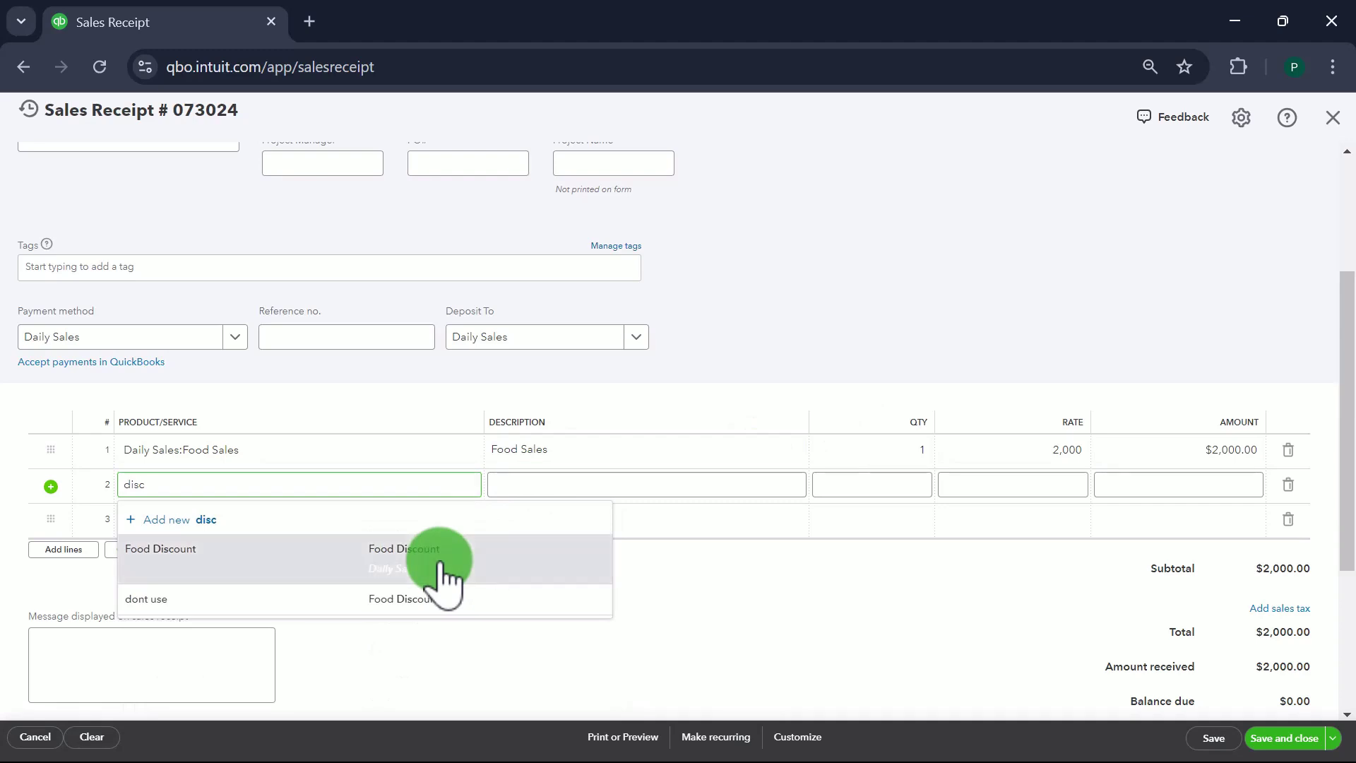
click(445, 571)
click(1019, 487)
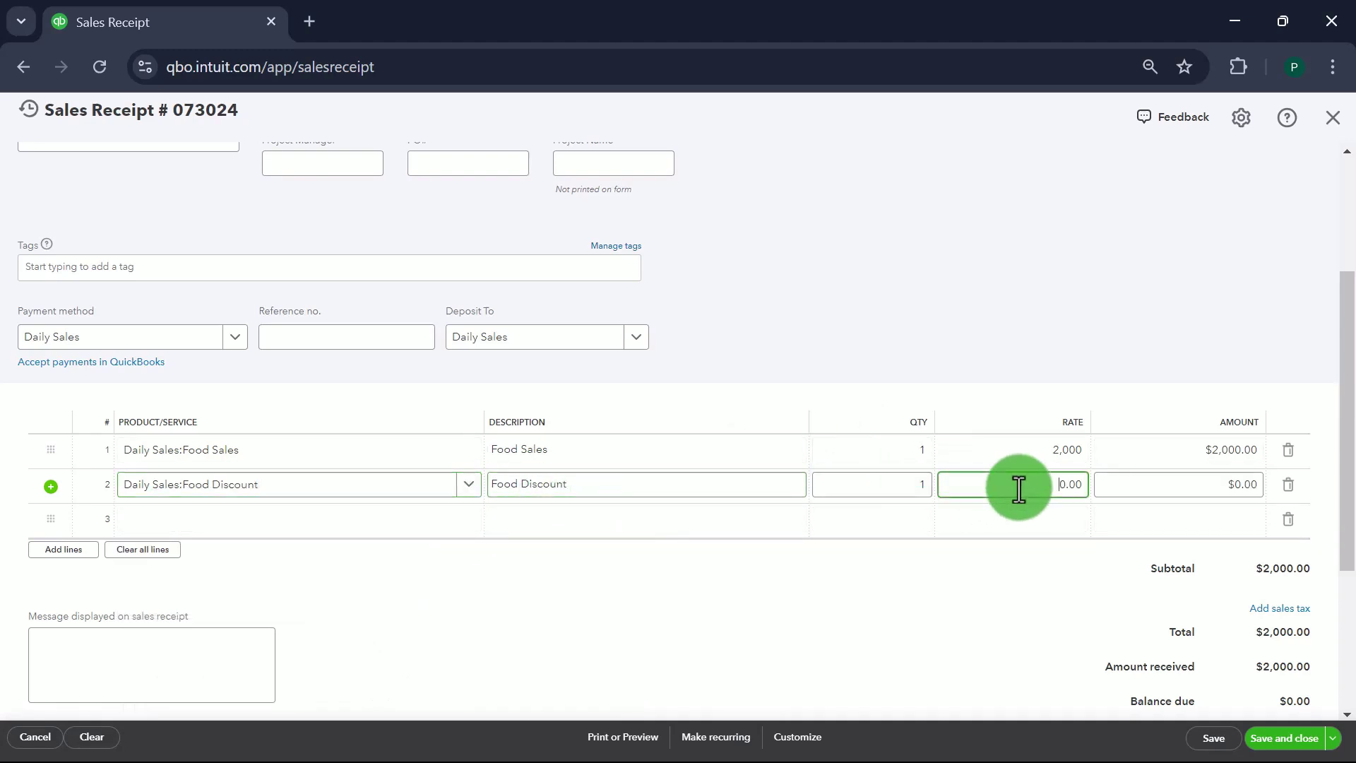
text(-100)
key(Tab)
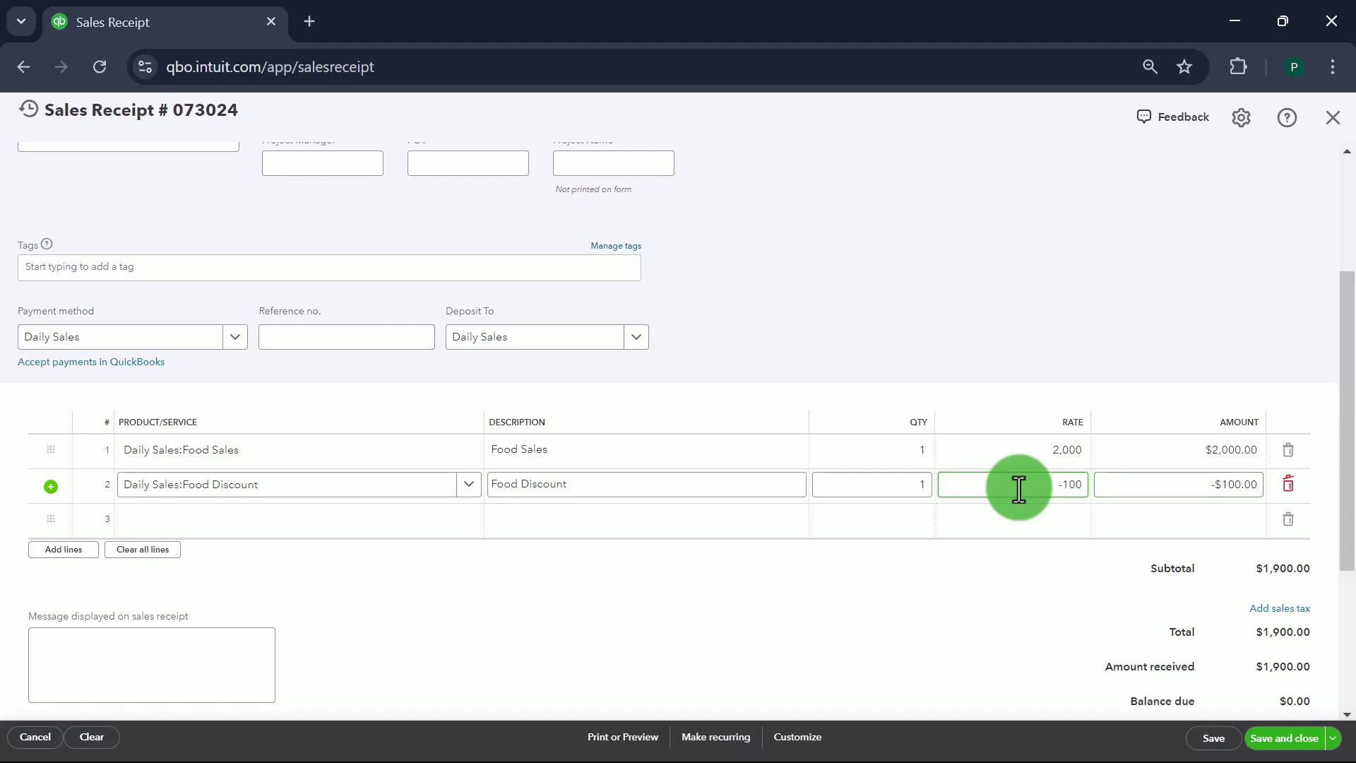
key(Tab)
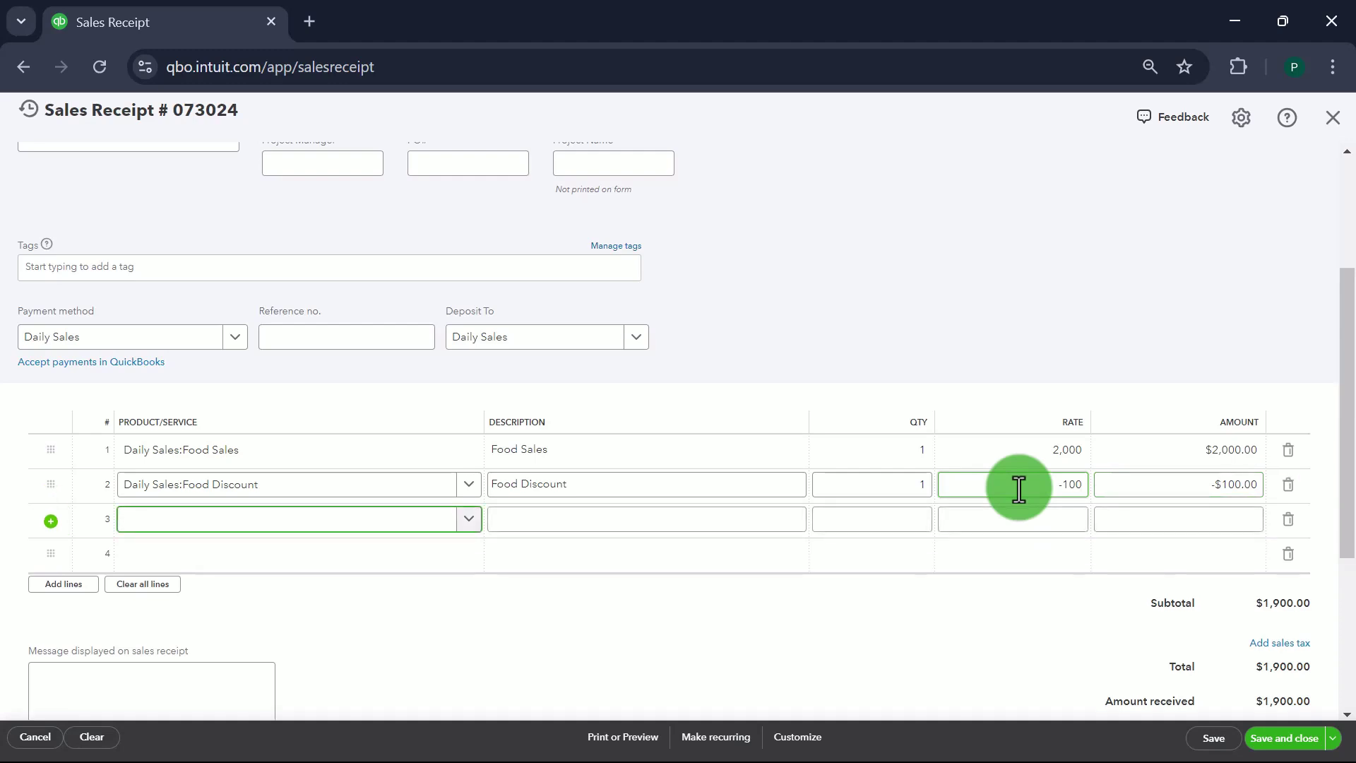
- Fill the third receipt line with the Tips Payable service from Daily Sales at a rate of 400
text(Tips)
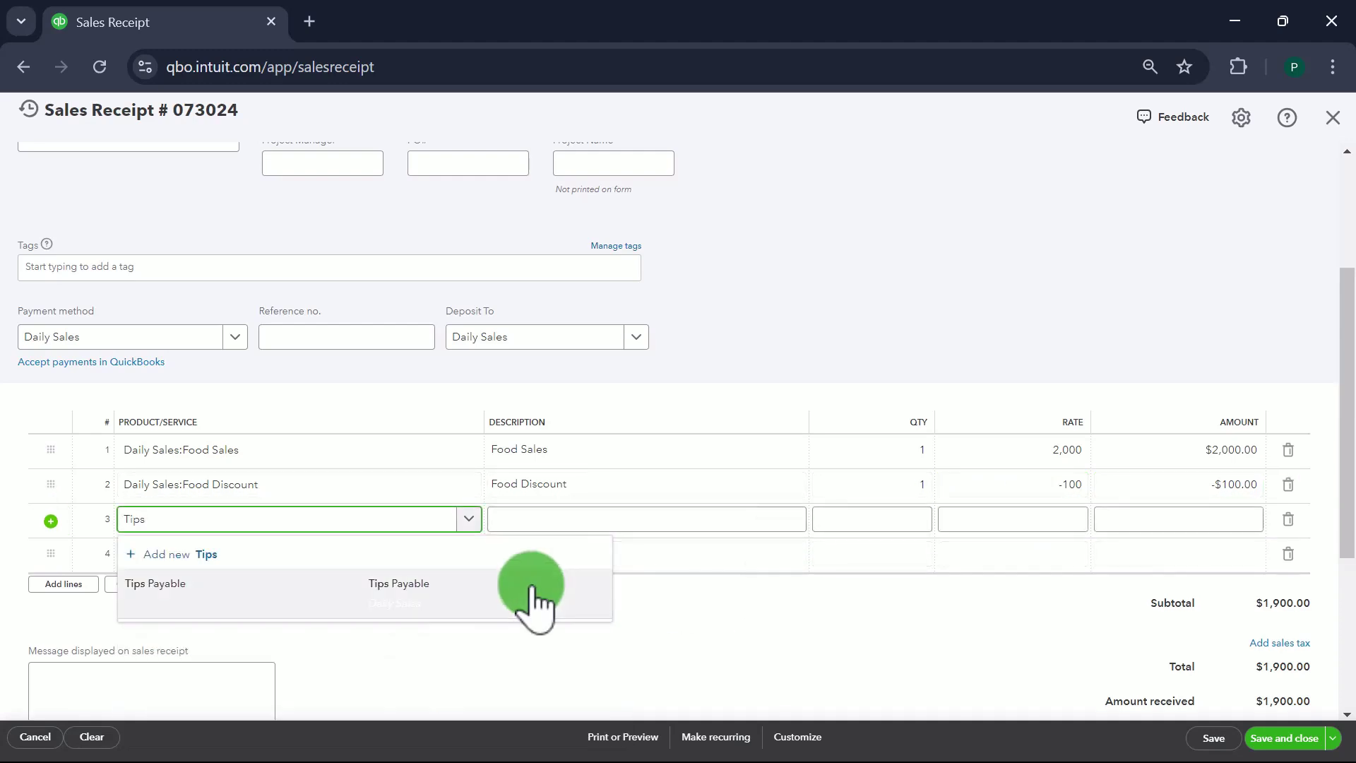
click(534, 597)
click(1006, 519)
double_click(1007, 521)
text(400)
key(Tab)
key(Tab)
key(Tab)
key(Tab)
- Fill the fourth receipt line with the Sales Tax Payable service from Daily Sales at a rate of 150
text(sales)
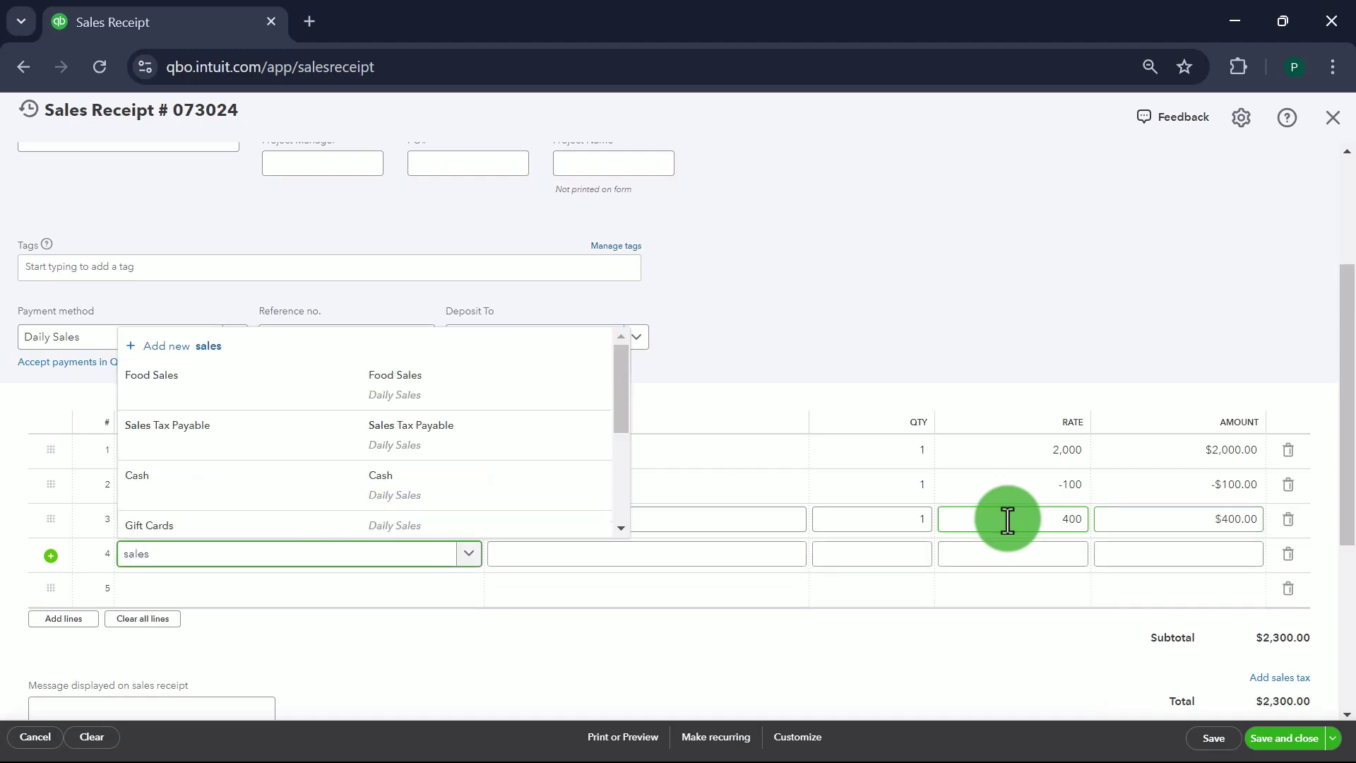
click(498, 448)
key(Tab)
key(Tab)
key(Tab)
key(shift+Tab)
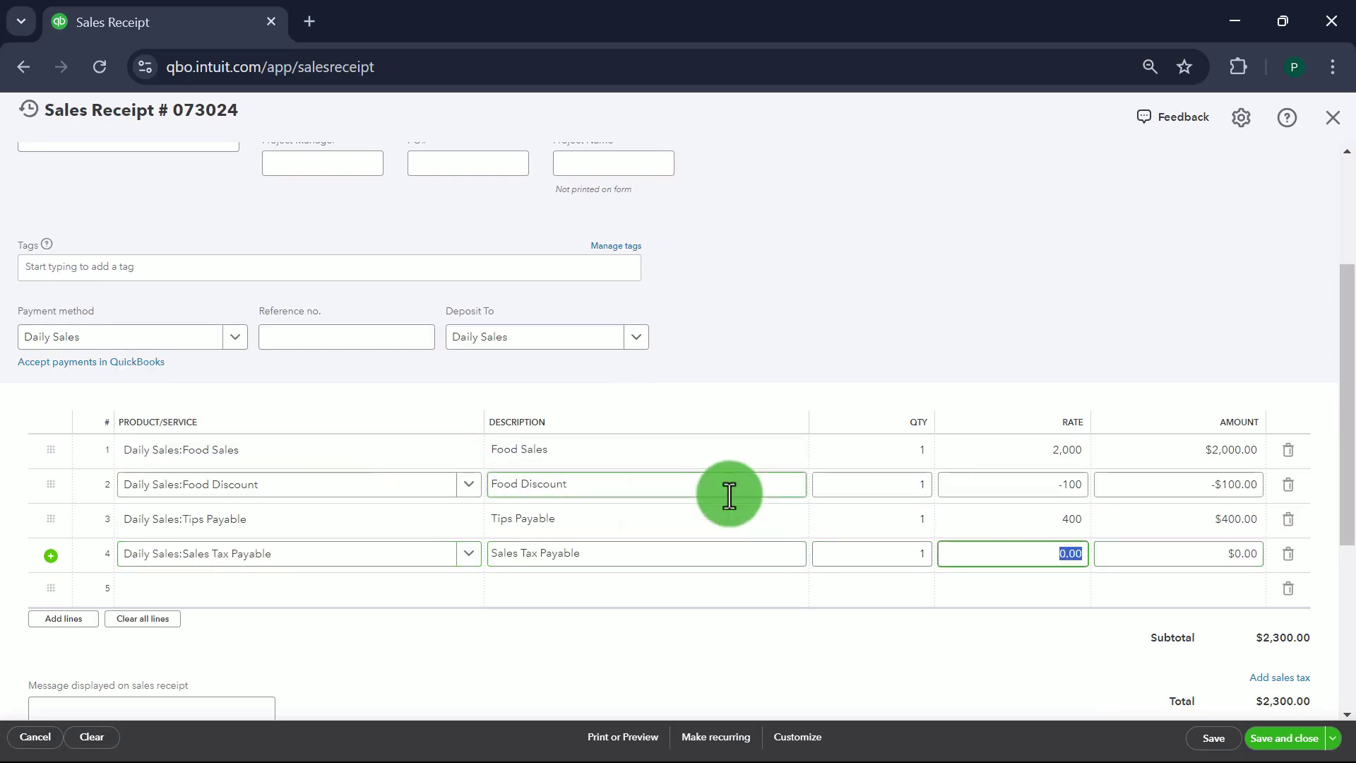
text(150)
key(Tab)
key(Tab)
key(Tab)
key(Tab)
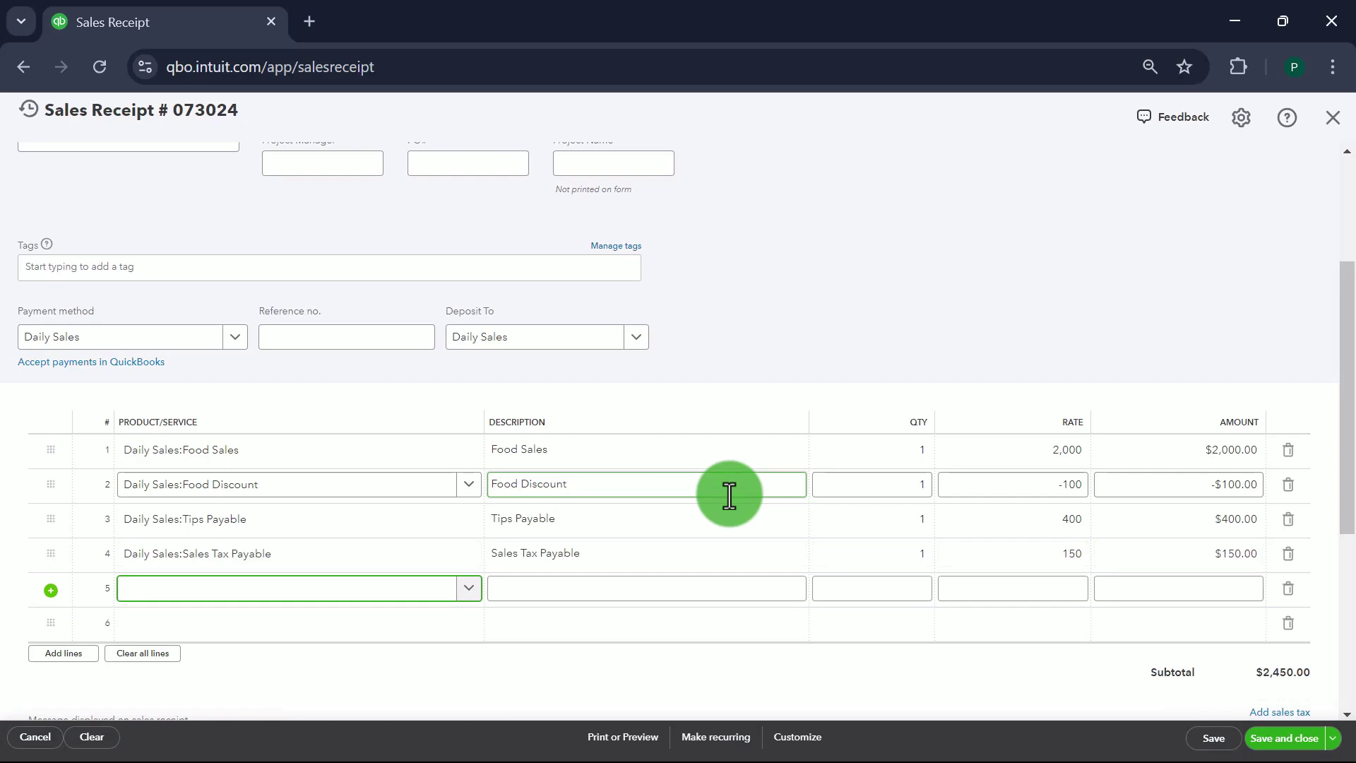
- Fill the fifth receipt line with the Gift Cards service from Daily Sales, described as Gift Cards, at a rate of 350
text(Gift)
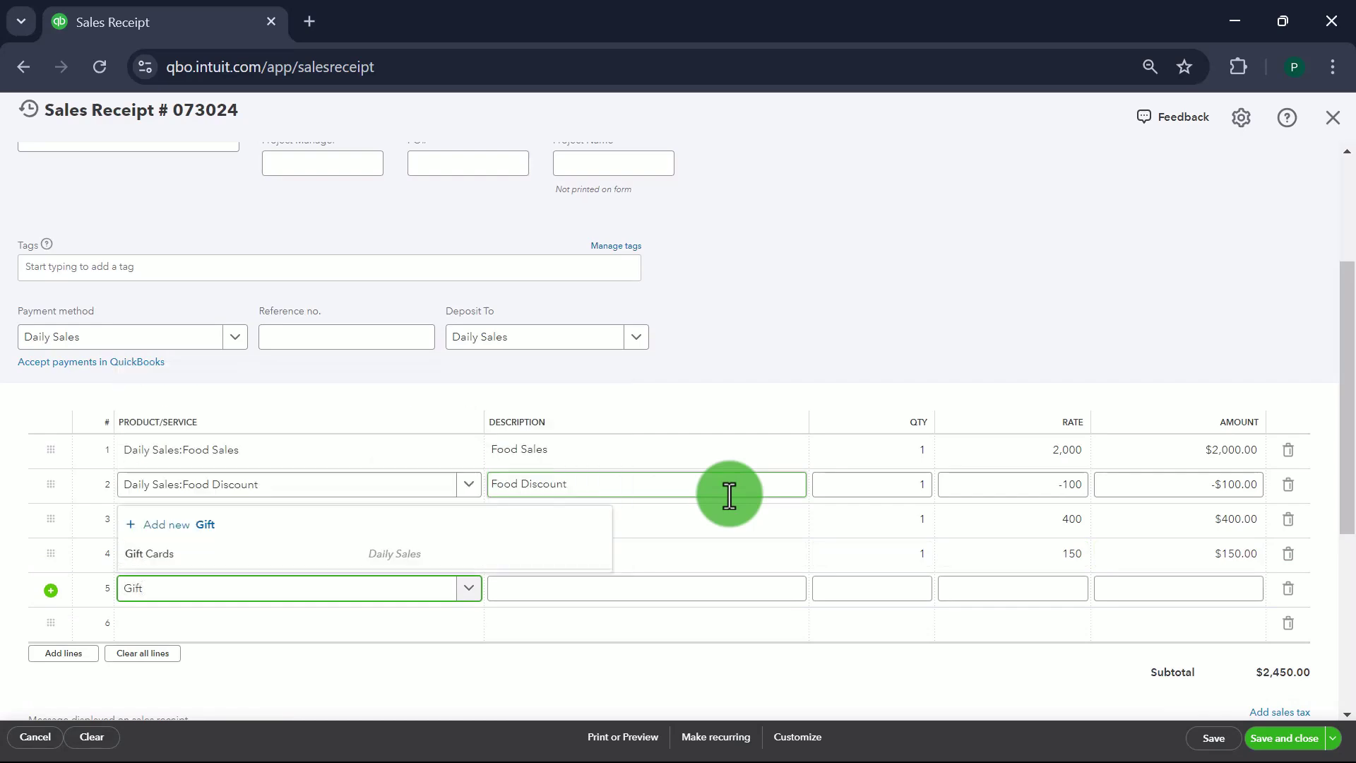
click(385, 553)
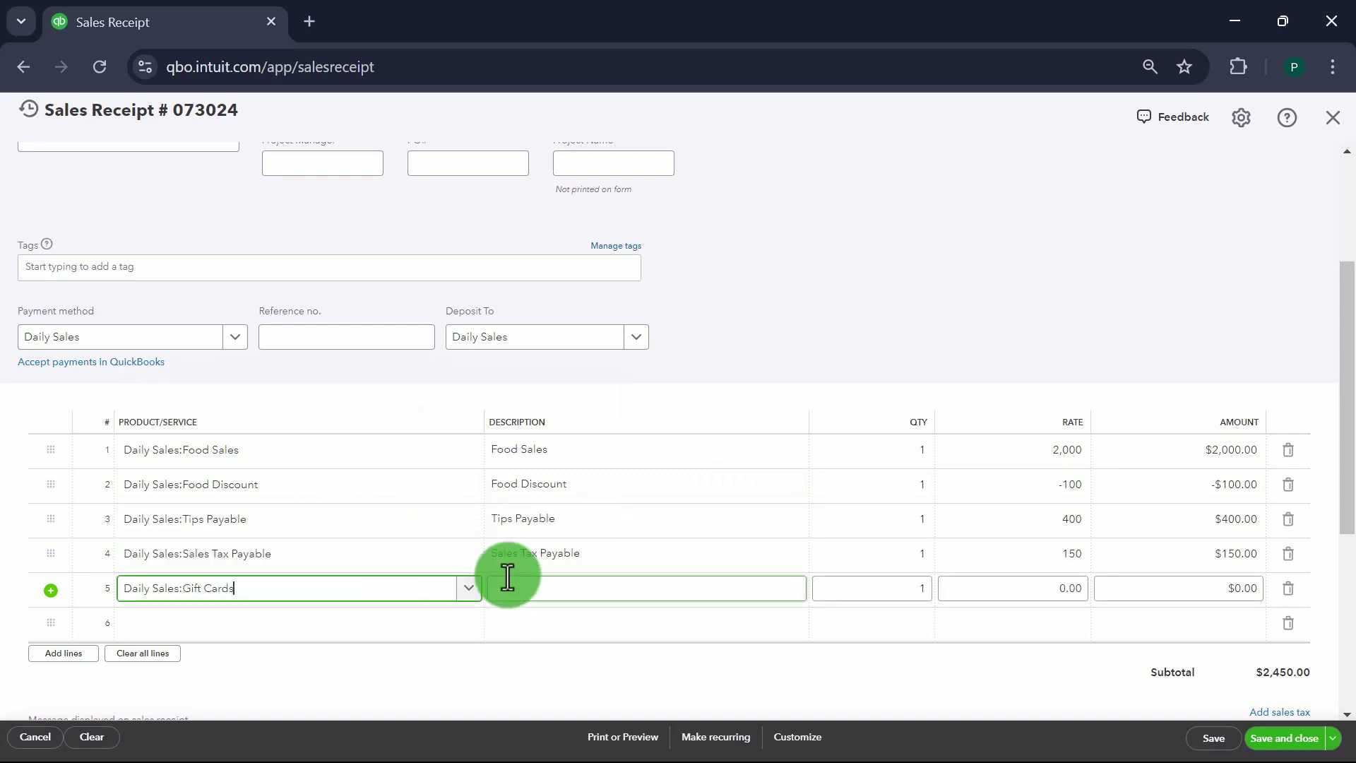
click(582, 592)
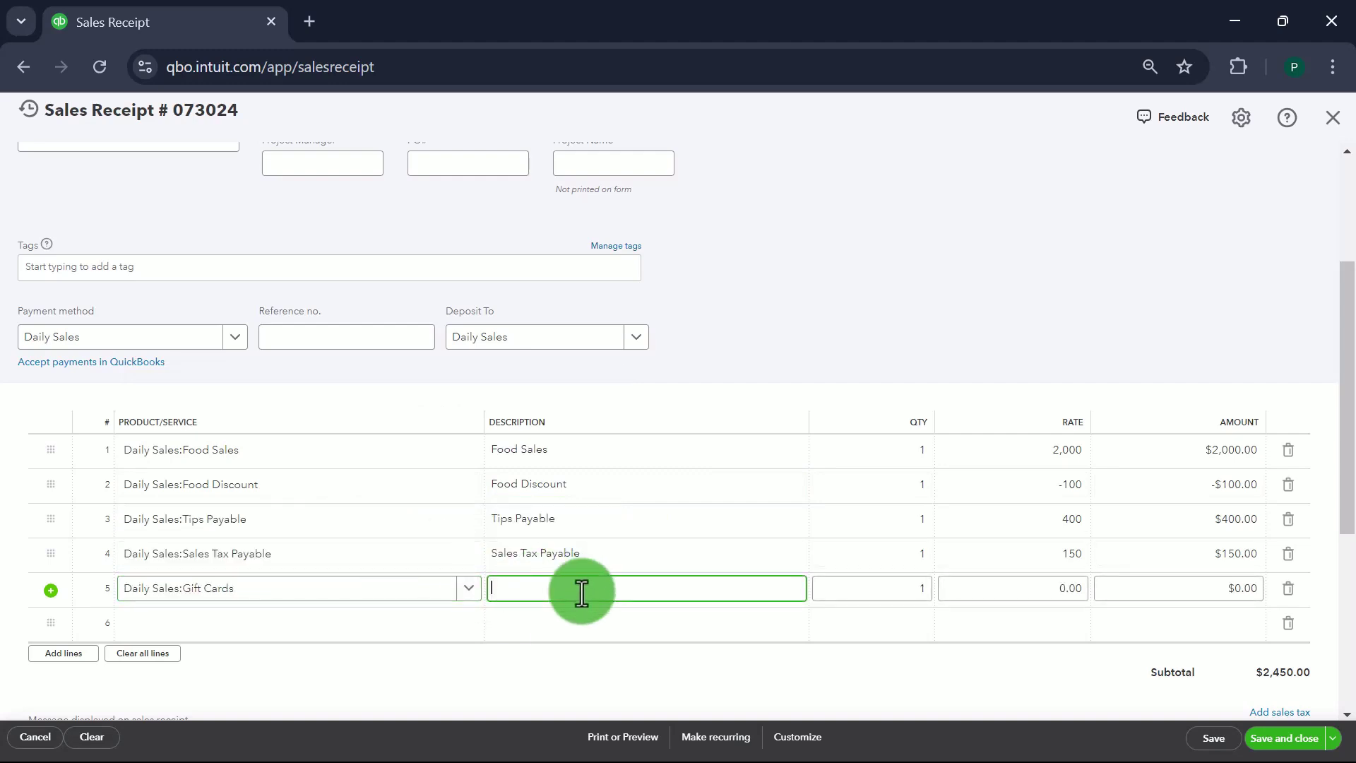
text(Gift Cards Lia)
key(BackSpace)
key(BackSpace)
key(BackSpace)
key(Tab)
key(Tab)
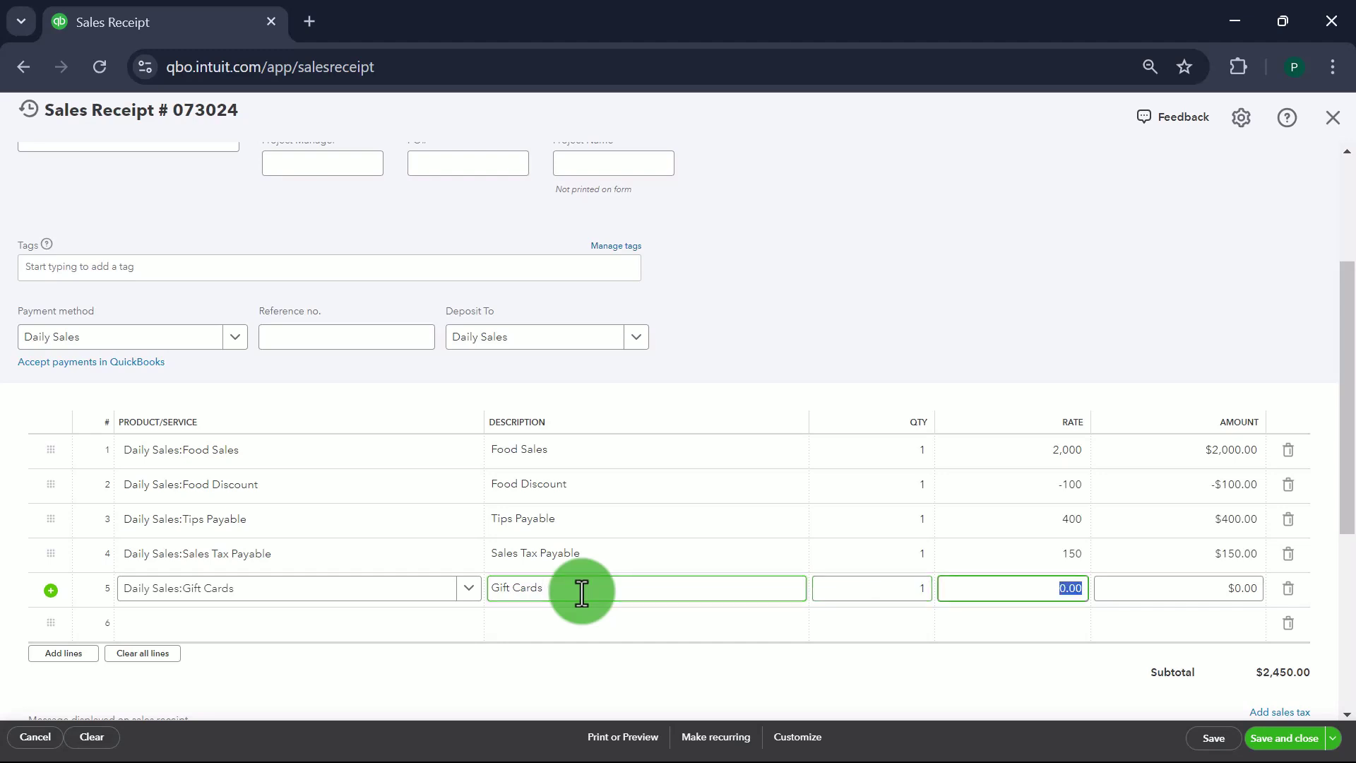
text(350)
key(Tab)
key(Return)
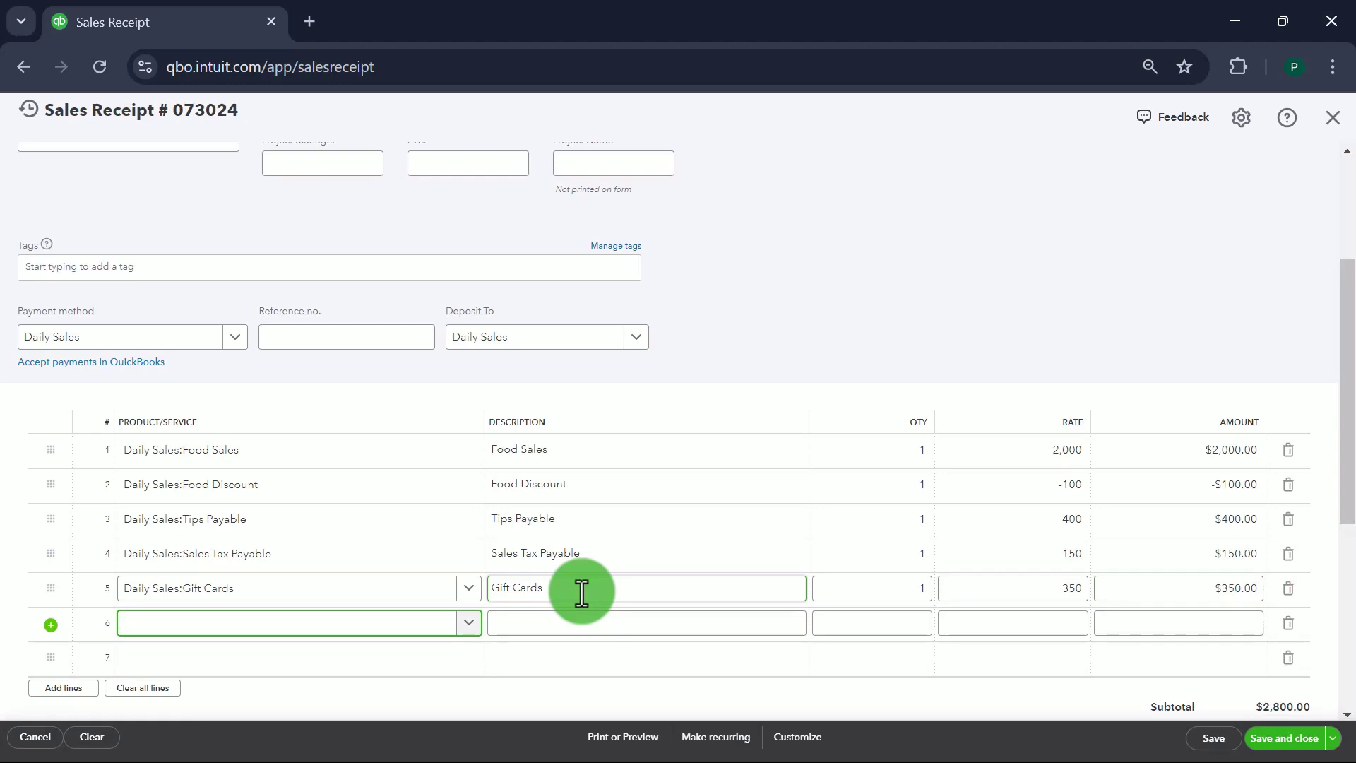
- Fill the sixth receipt line with the Credit Cards service from Daily Sales at a rate of -2150
text(Credi)
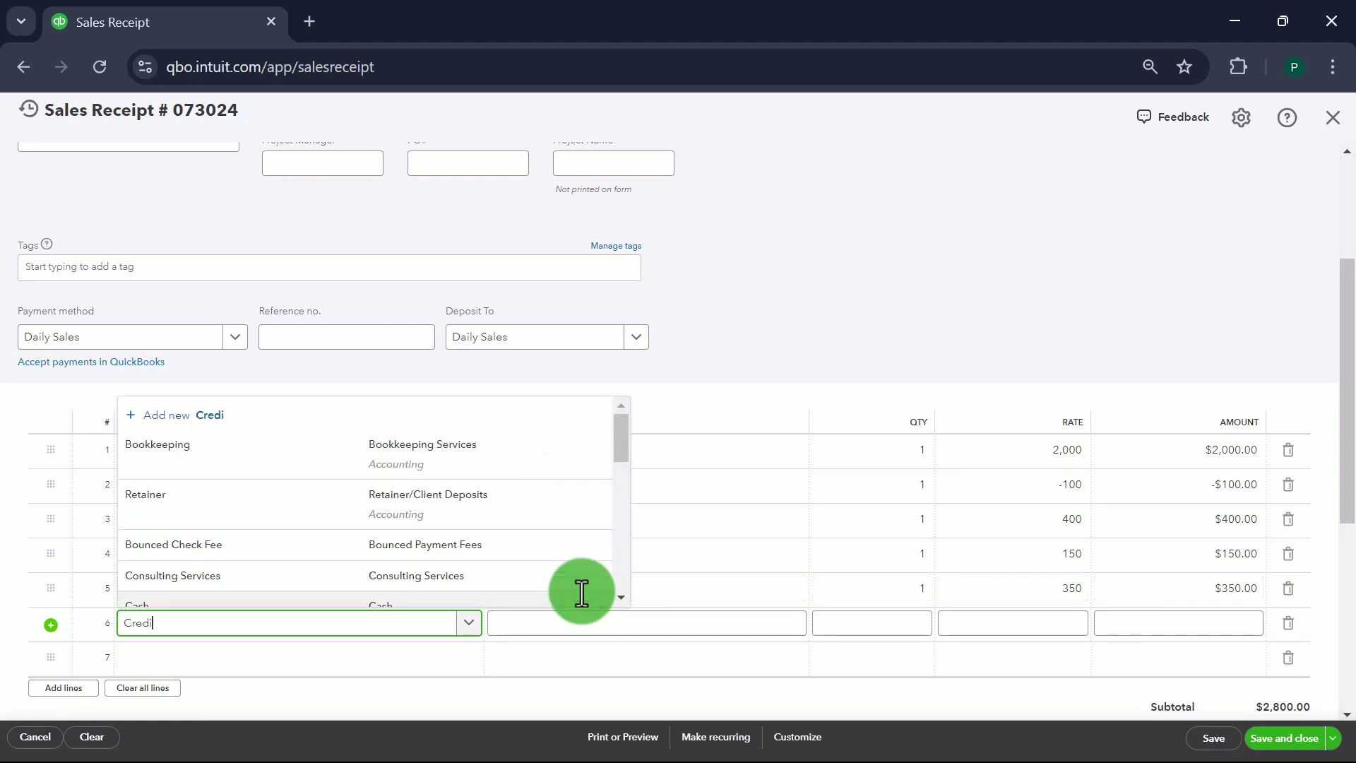
click(244, 573)
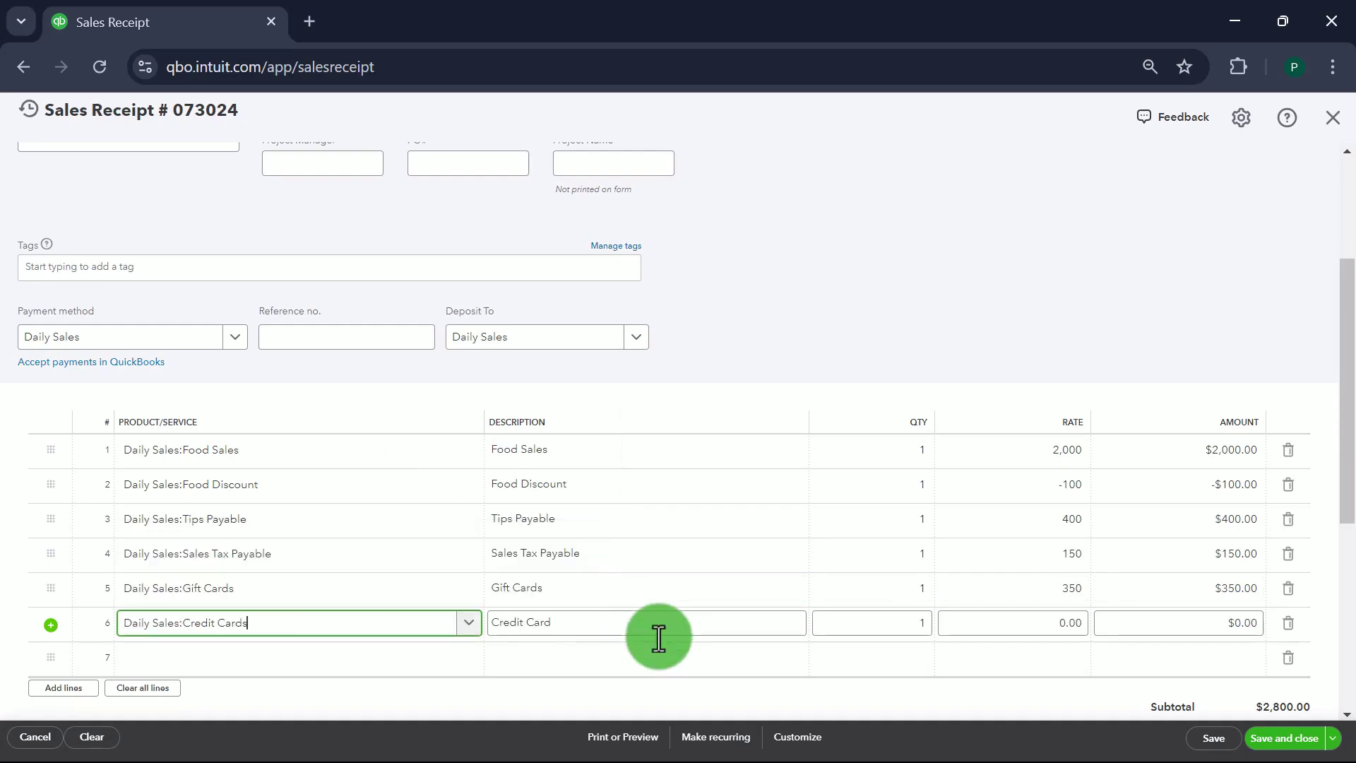
key(Tab)
key(Tab)
key(Tab)
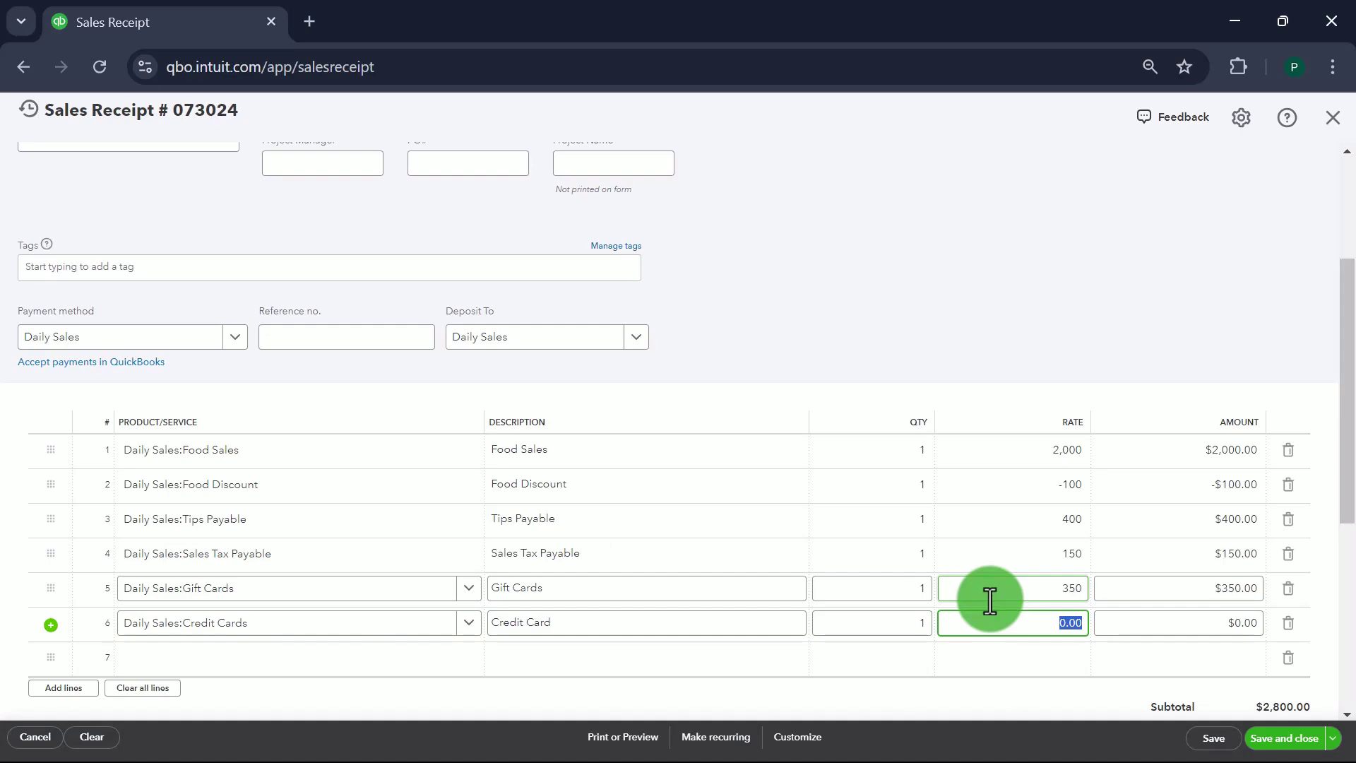
text(-2150)
key(Tab)
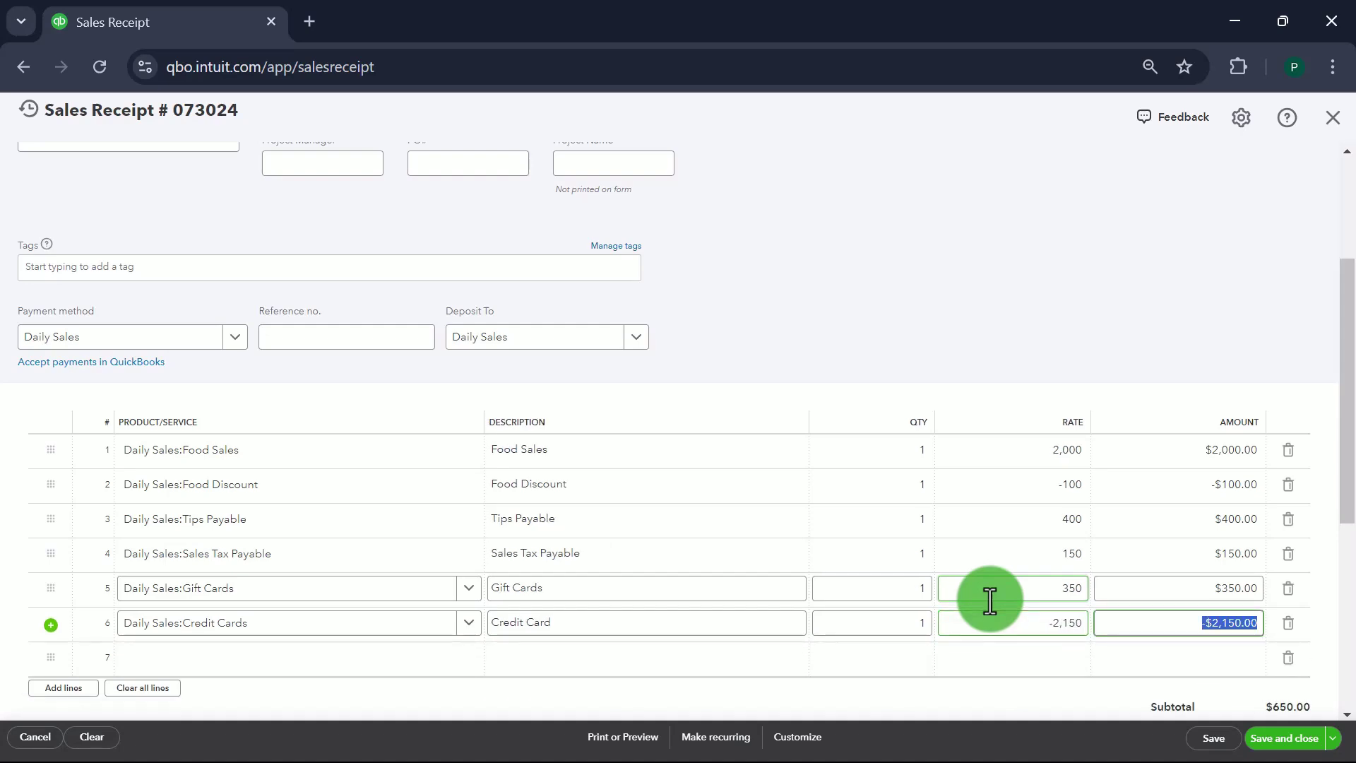
key(Tab)
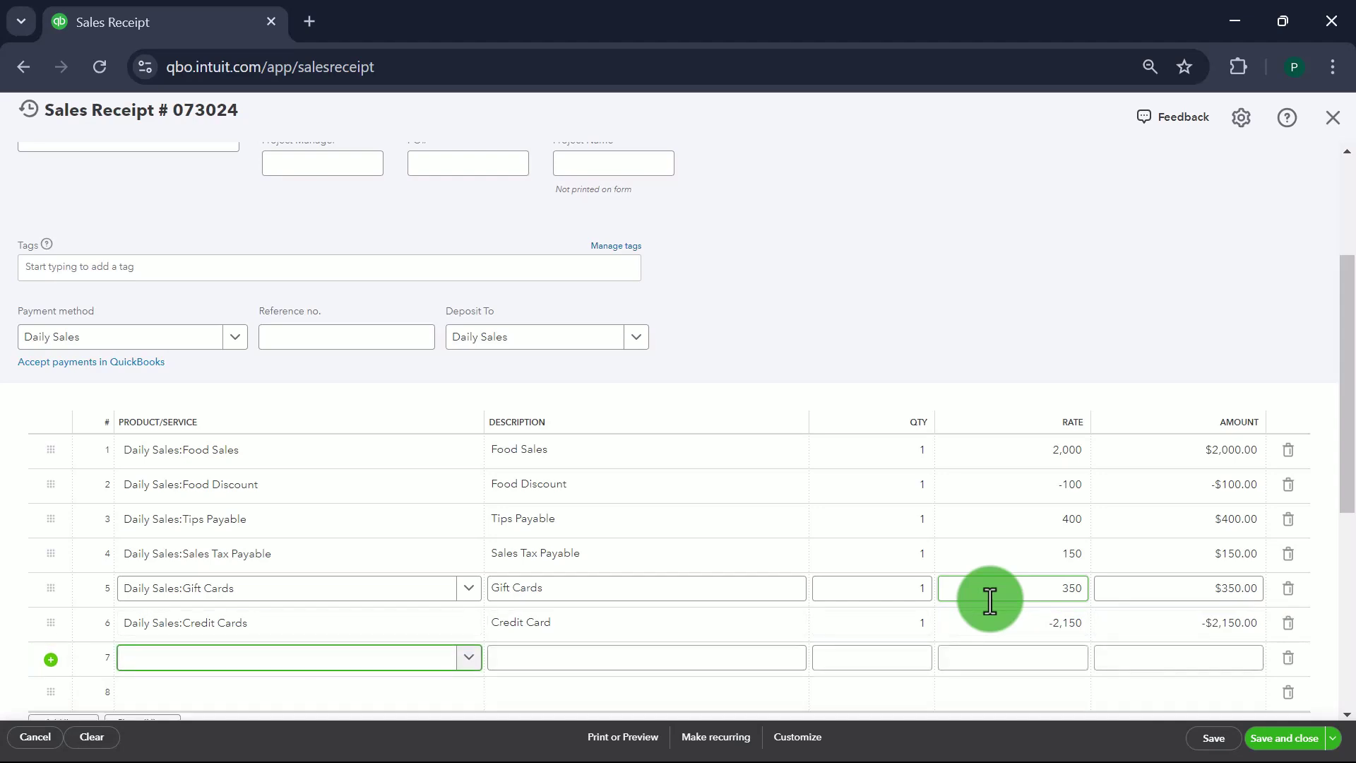
- Fill the seventh receipt line with the Cash service from Daily Sales at a rate of -300
text(Cash)
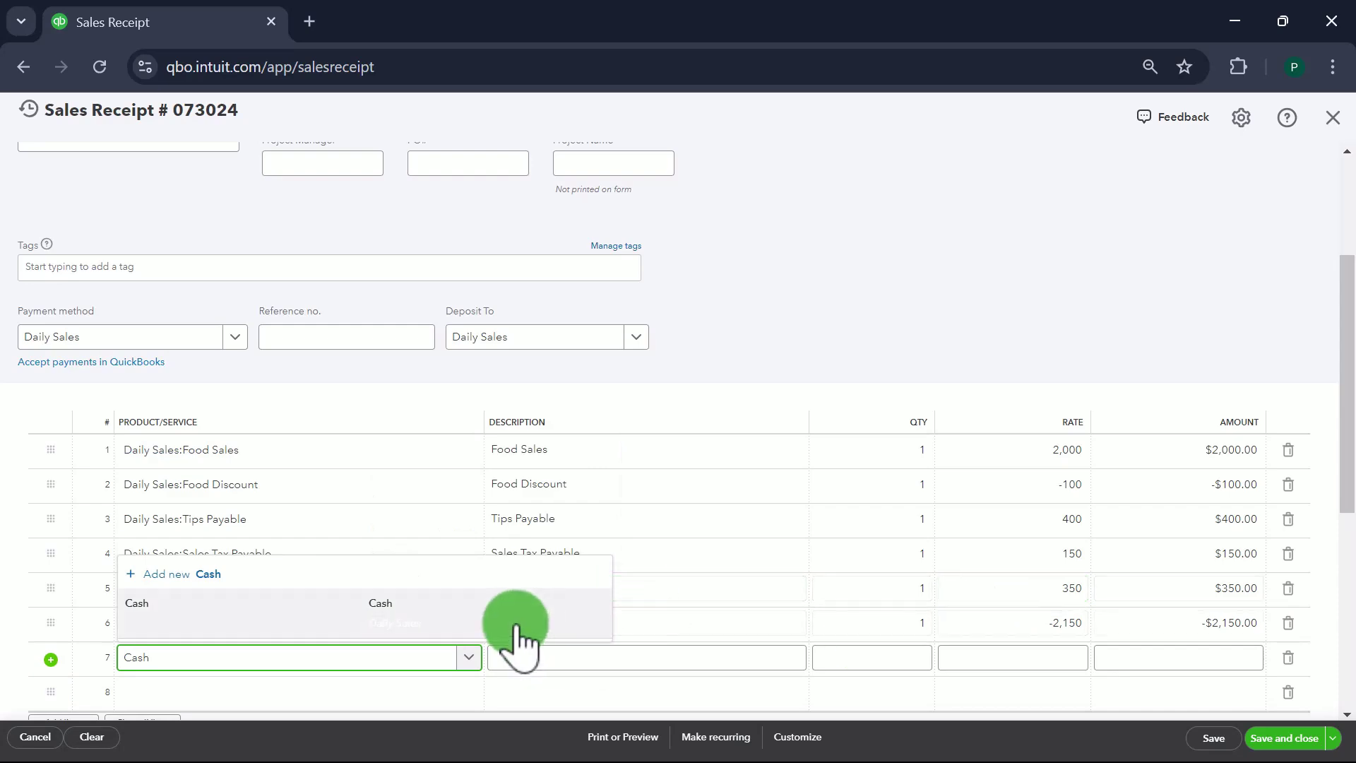
click(516, 627)
key(Tab)
key(Tab)
key(Tab)
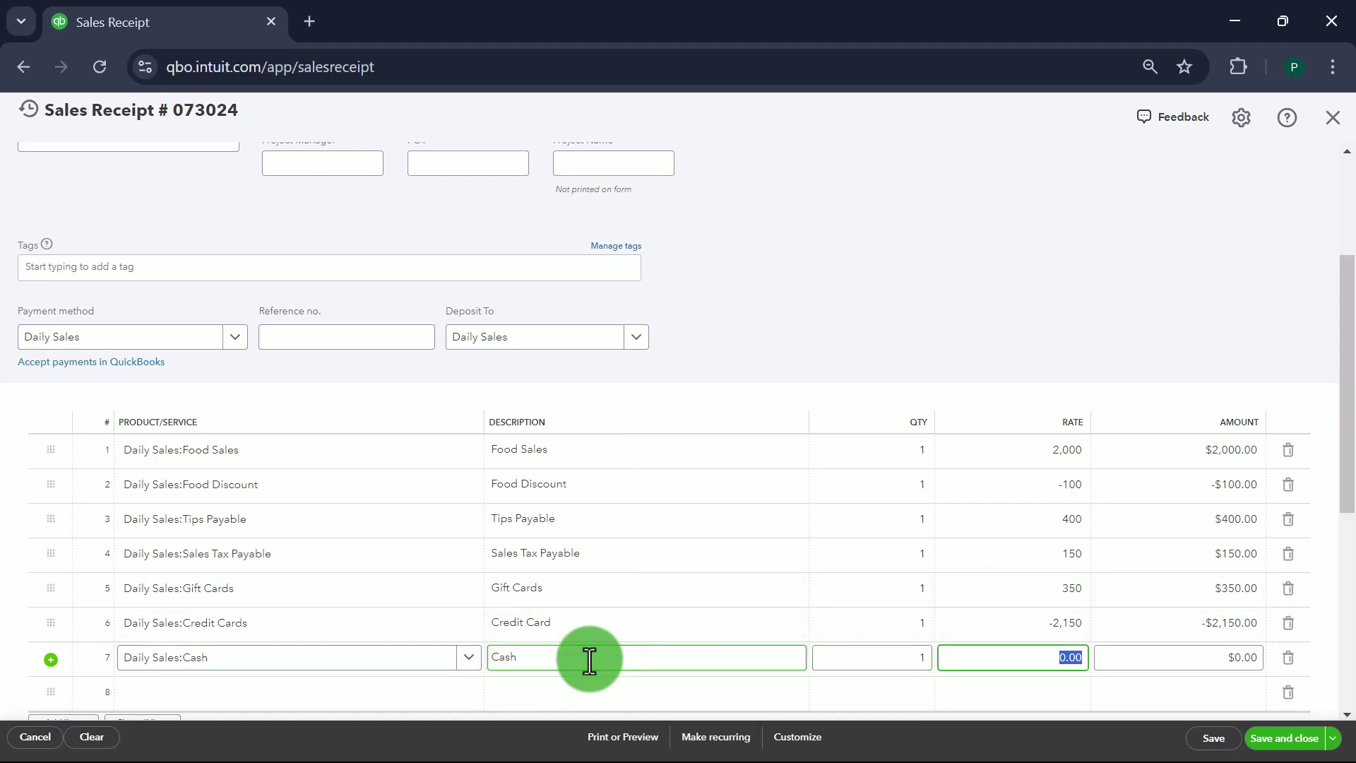
text(-300)
key(Tab)
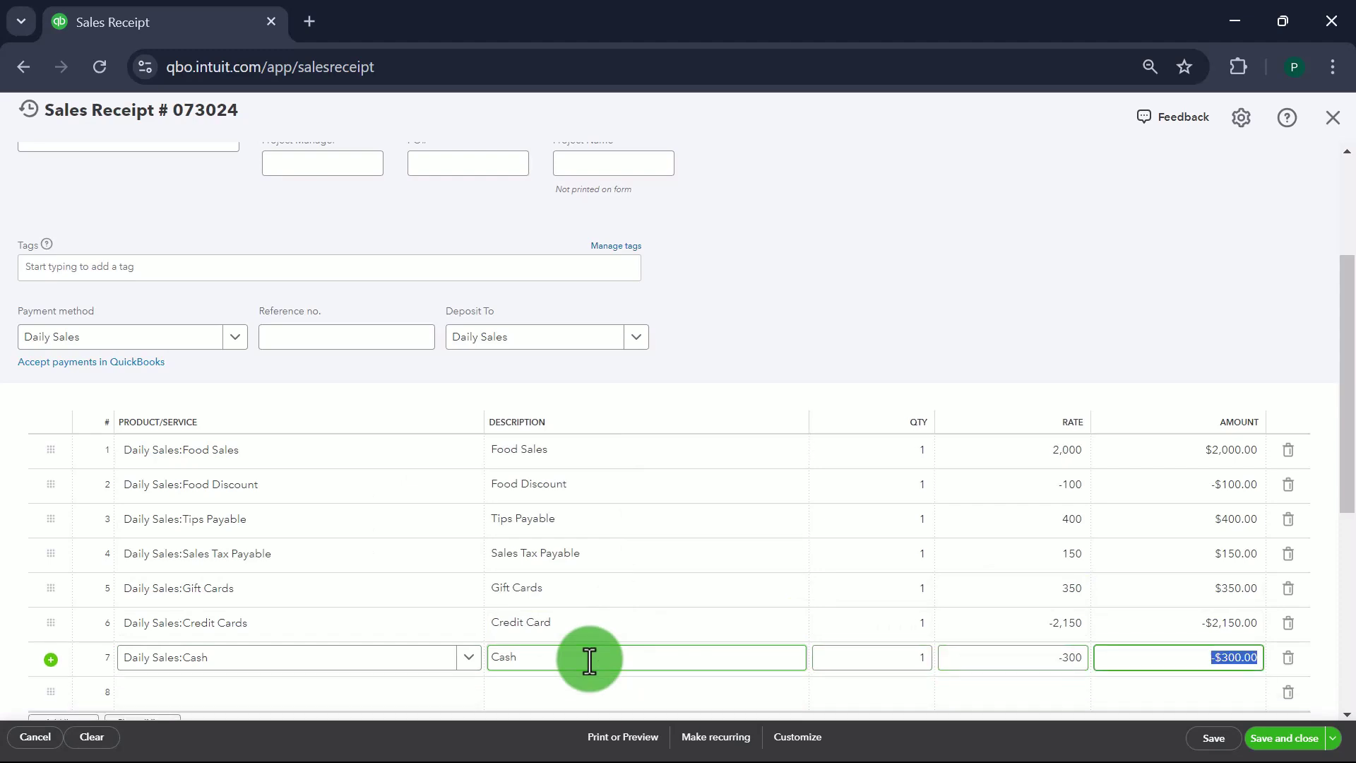
- Fill the eighth receipt line with the Checks service, described as "Check # 123 - ABC", at a rate of -200
scroll(589, 660, down, 2)
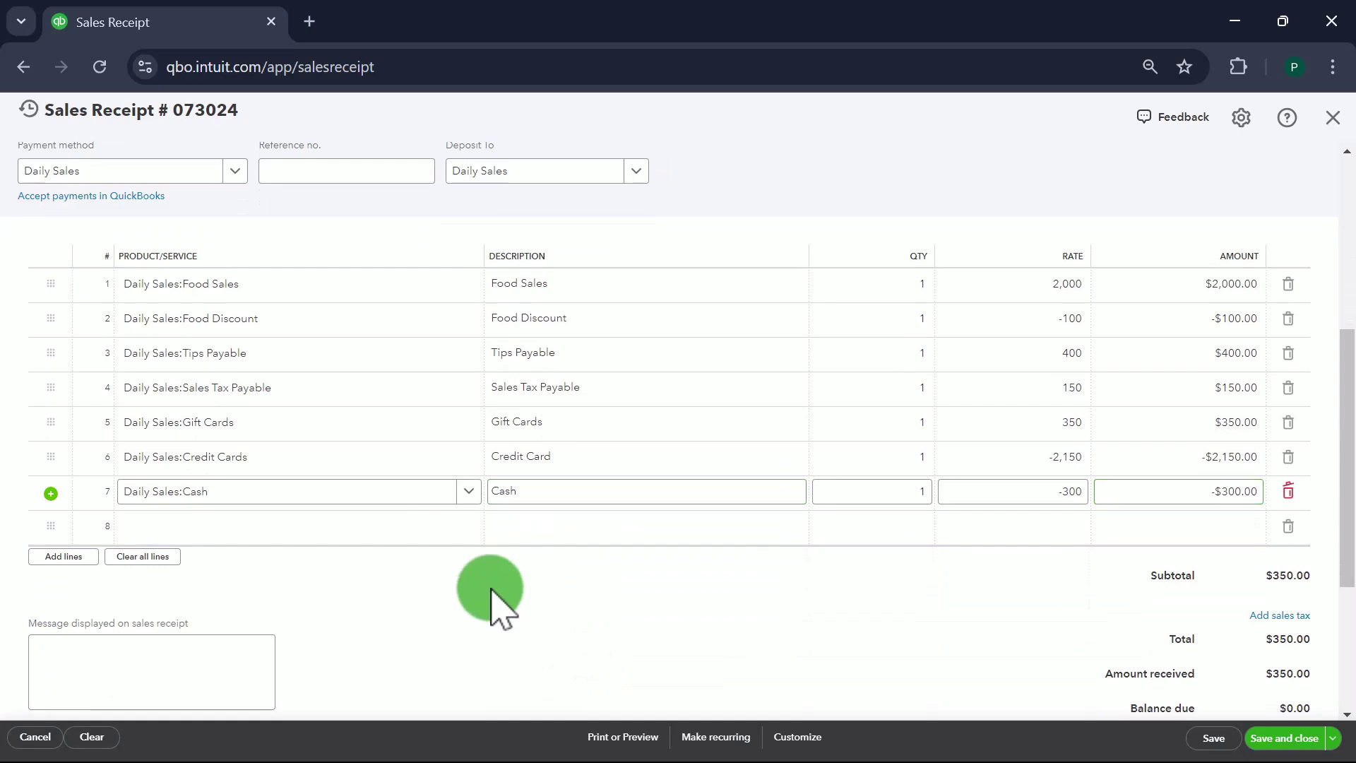
click(406, 528)
text(check)
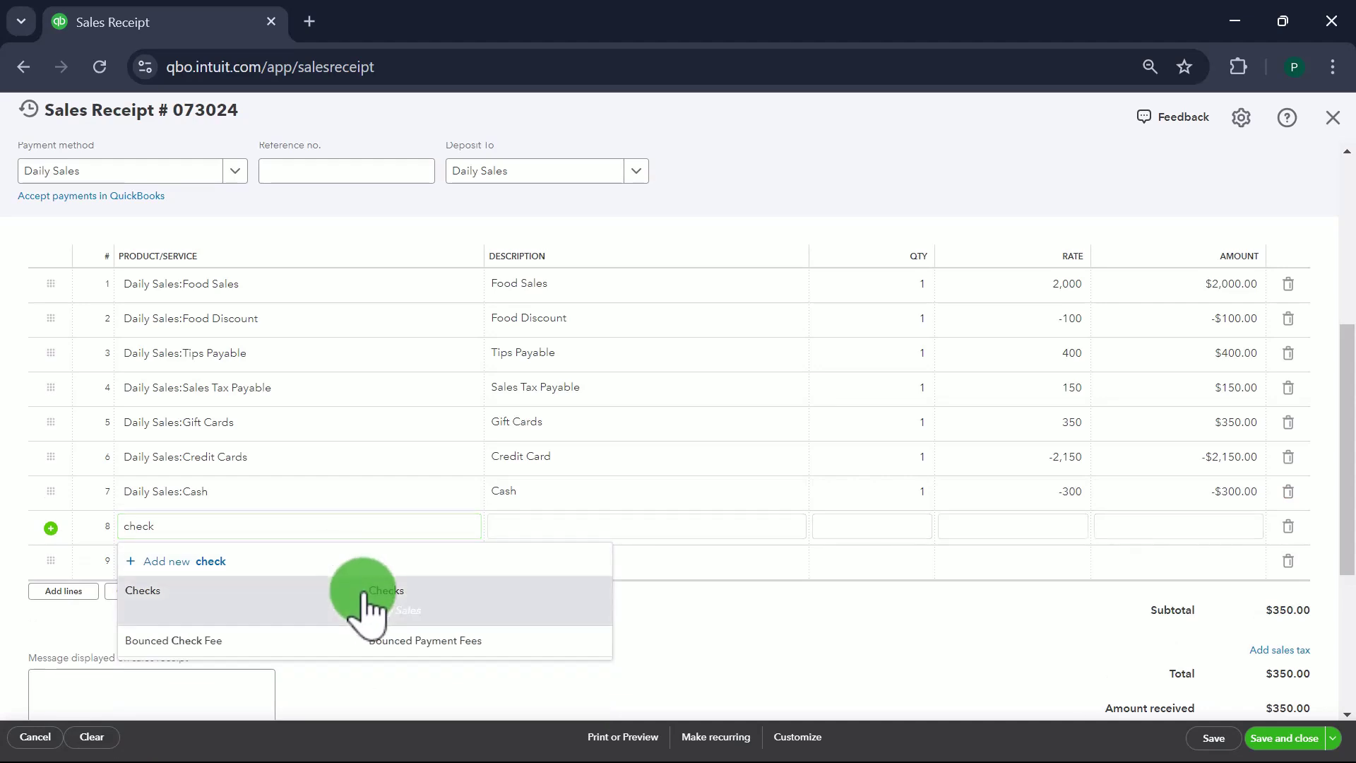
click(366, 592)
double_click(576, 530)
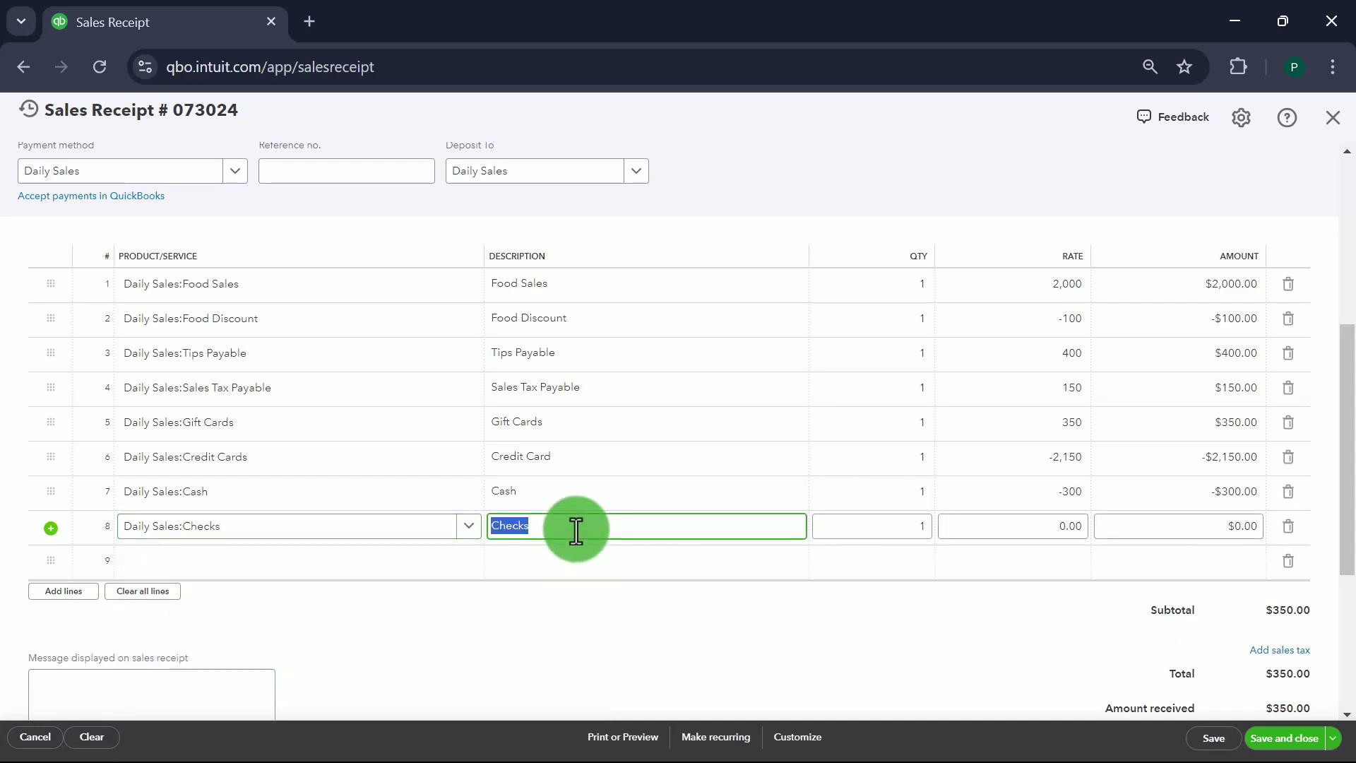
click(576, 529)
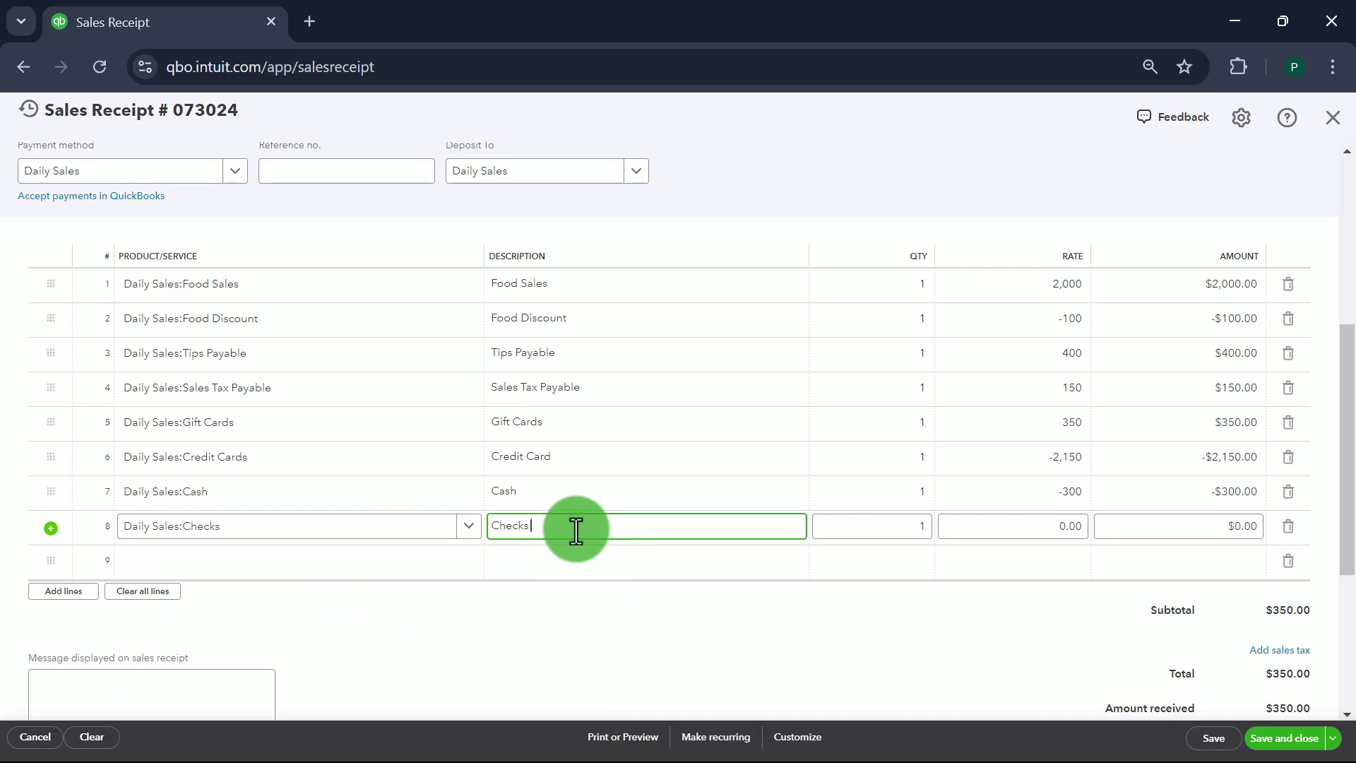
key(BackSpace)
text(# 123 - ABC)
key(Tab)
key(Tab)
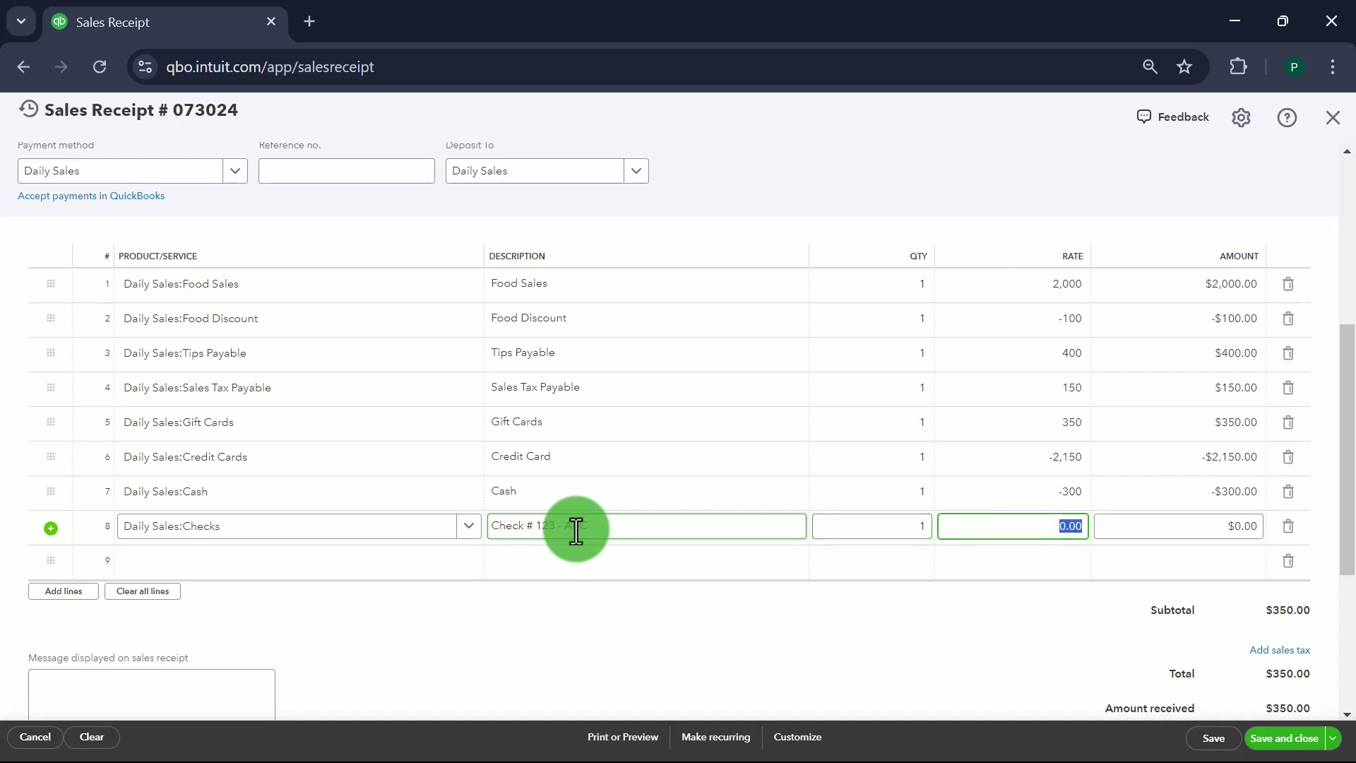
text(-200)
key(Tab)
key(Tab)
key(Tab)
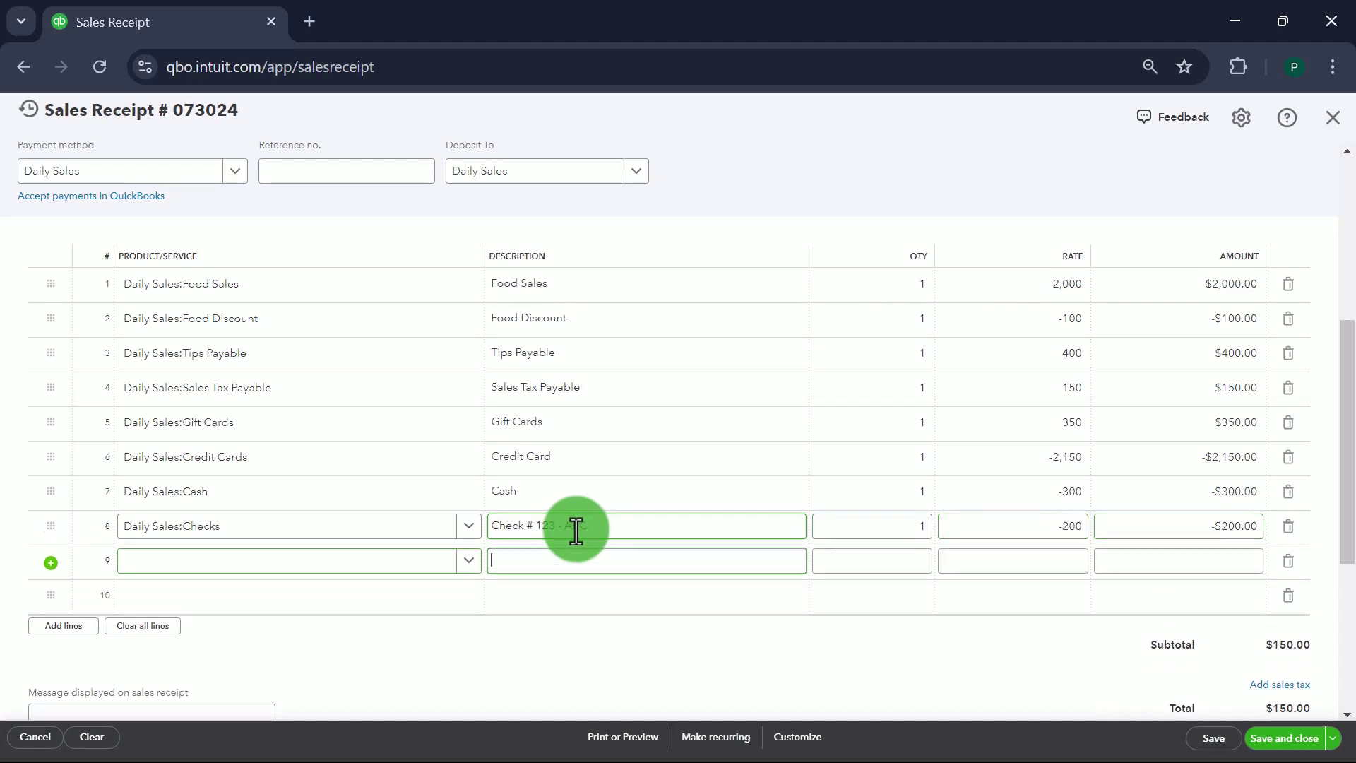
- Fill the ninth receipt line with the Checks service, described as "Check # 789 - XYZ", at a rate of -150
text(check)
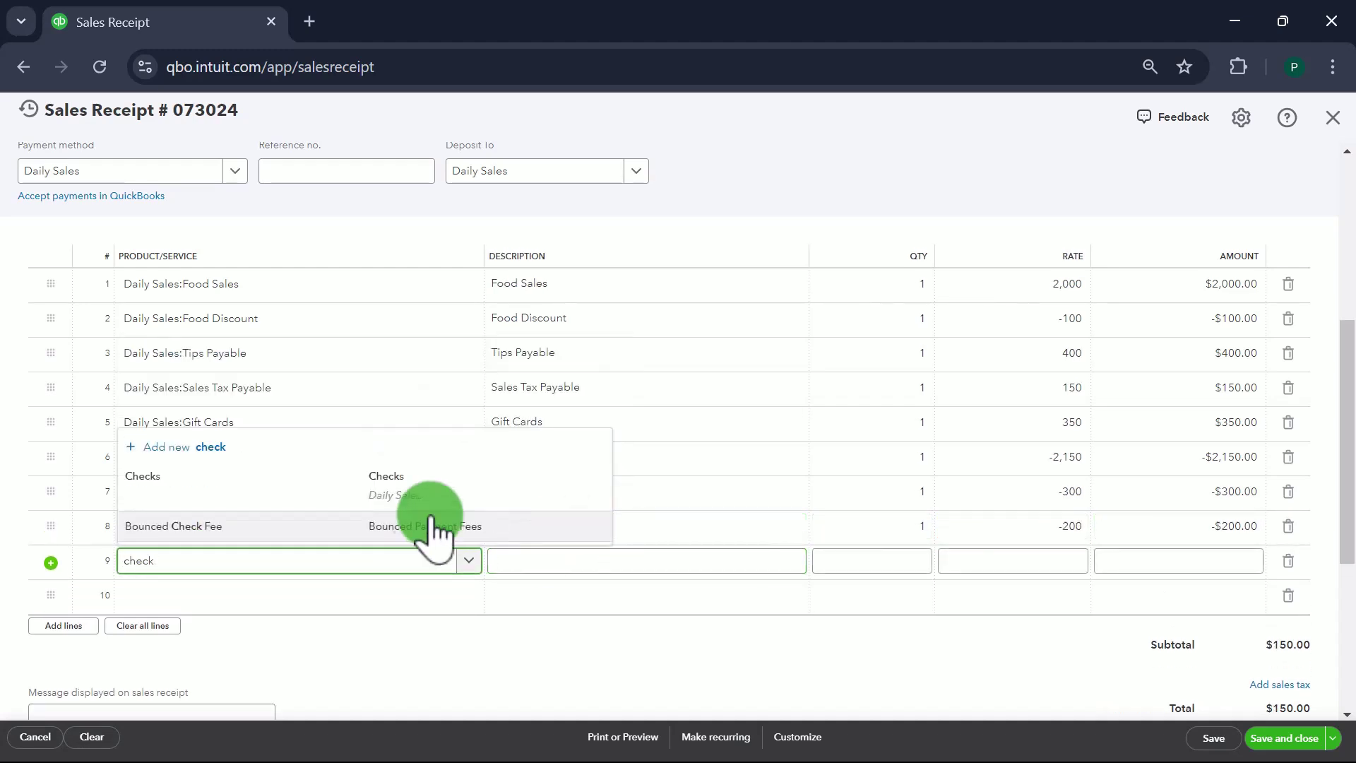
click(429, 487)
click(599, 563)
double_click(599, 563)
click(598, 562)
key(BackSpace)
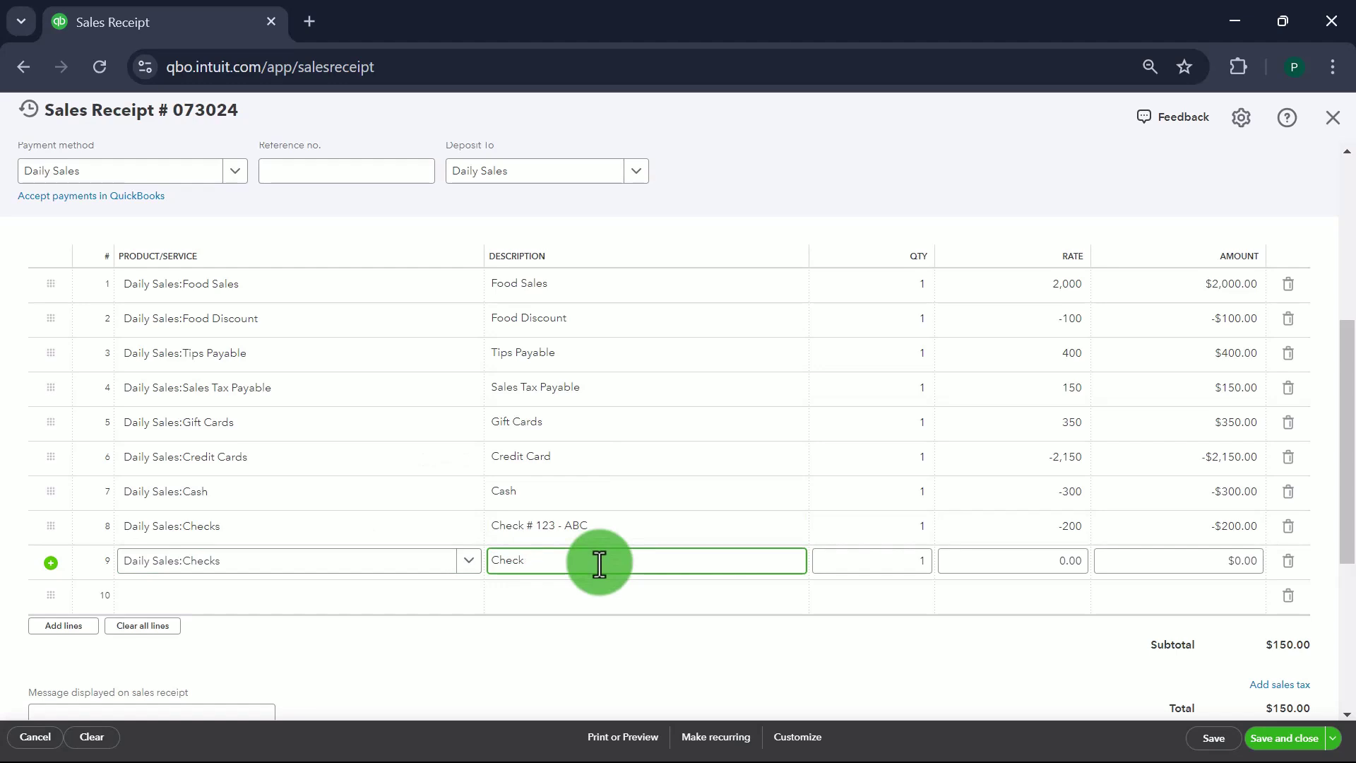
text(# 789 - XYZ)
key(Tab)
key(Tab)
text(-150)
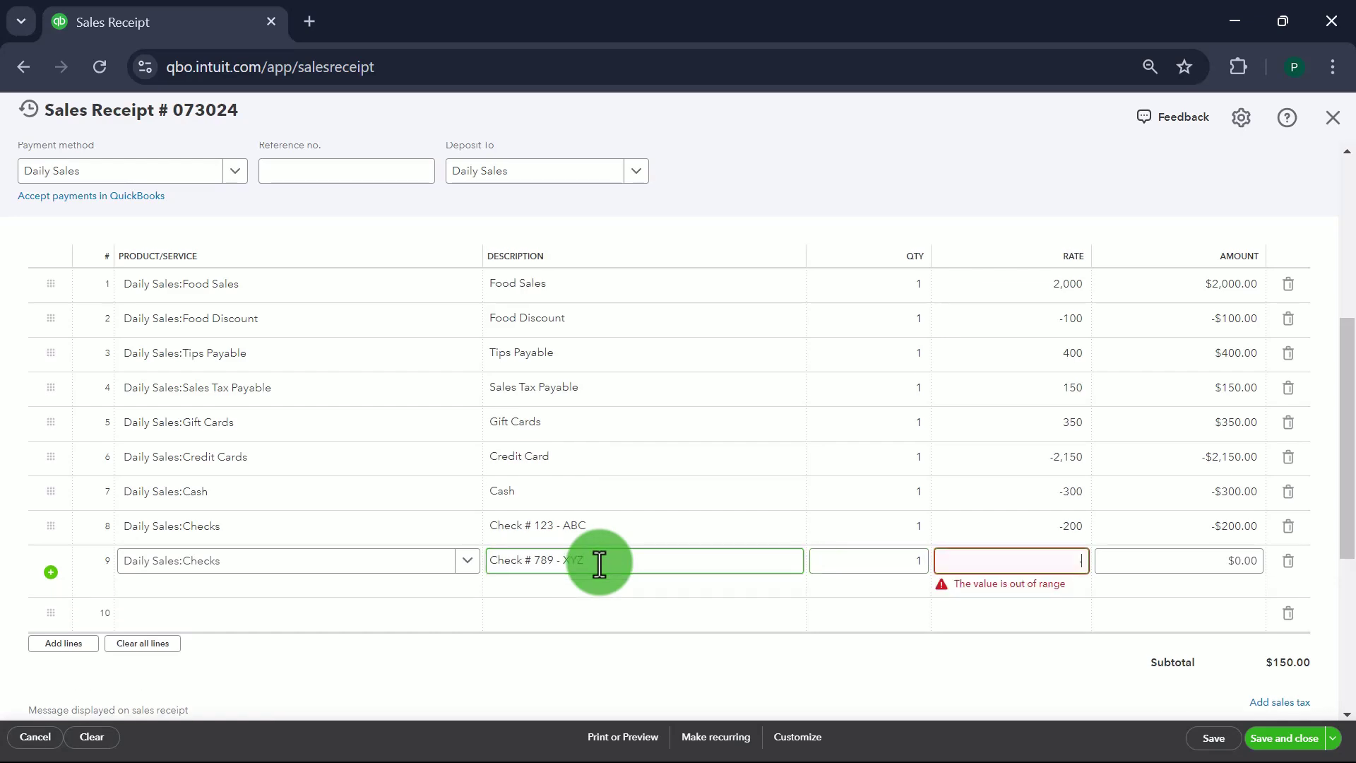
key(Tab)
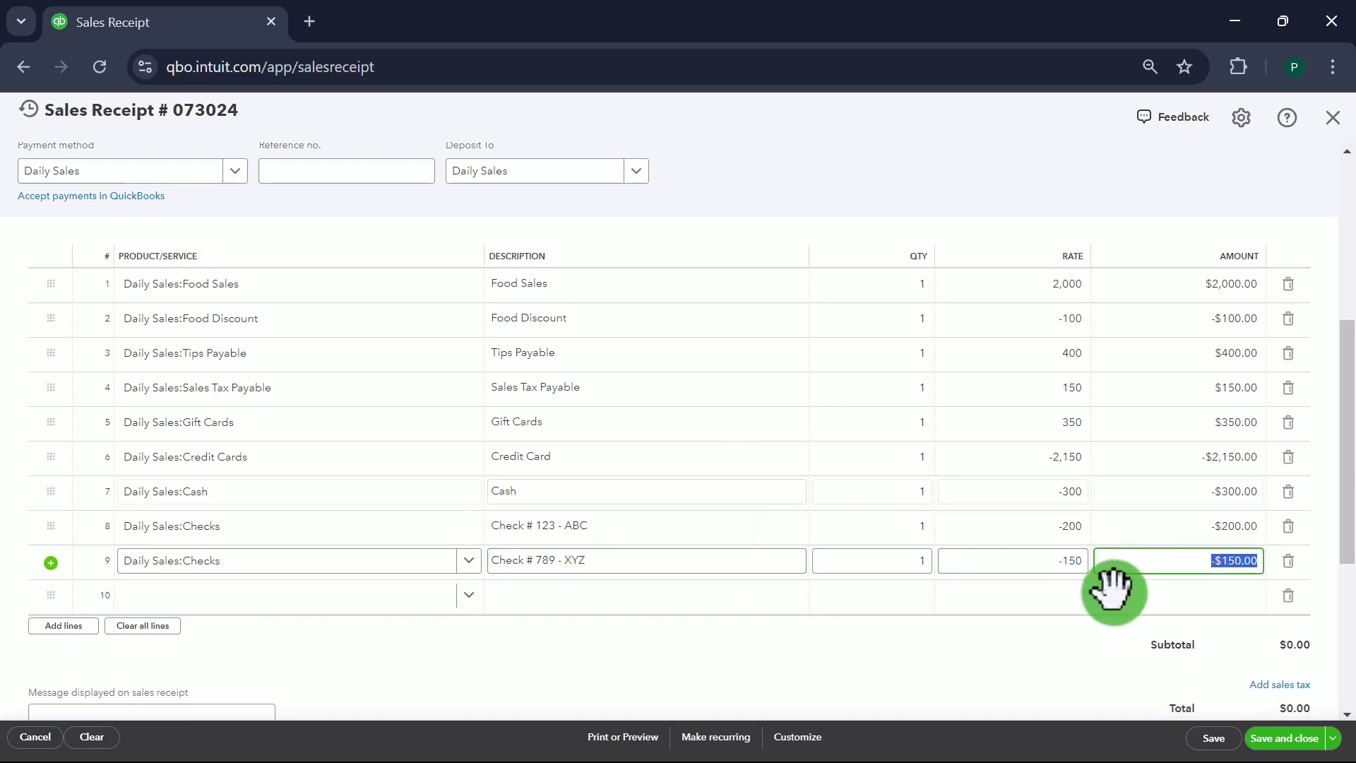
- Review the sales receipt's header, lines and balance due, and save the receipt without closing it
scroll(1261, 685, down, 2)
drag(1278, 662, 1325, 689)
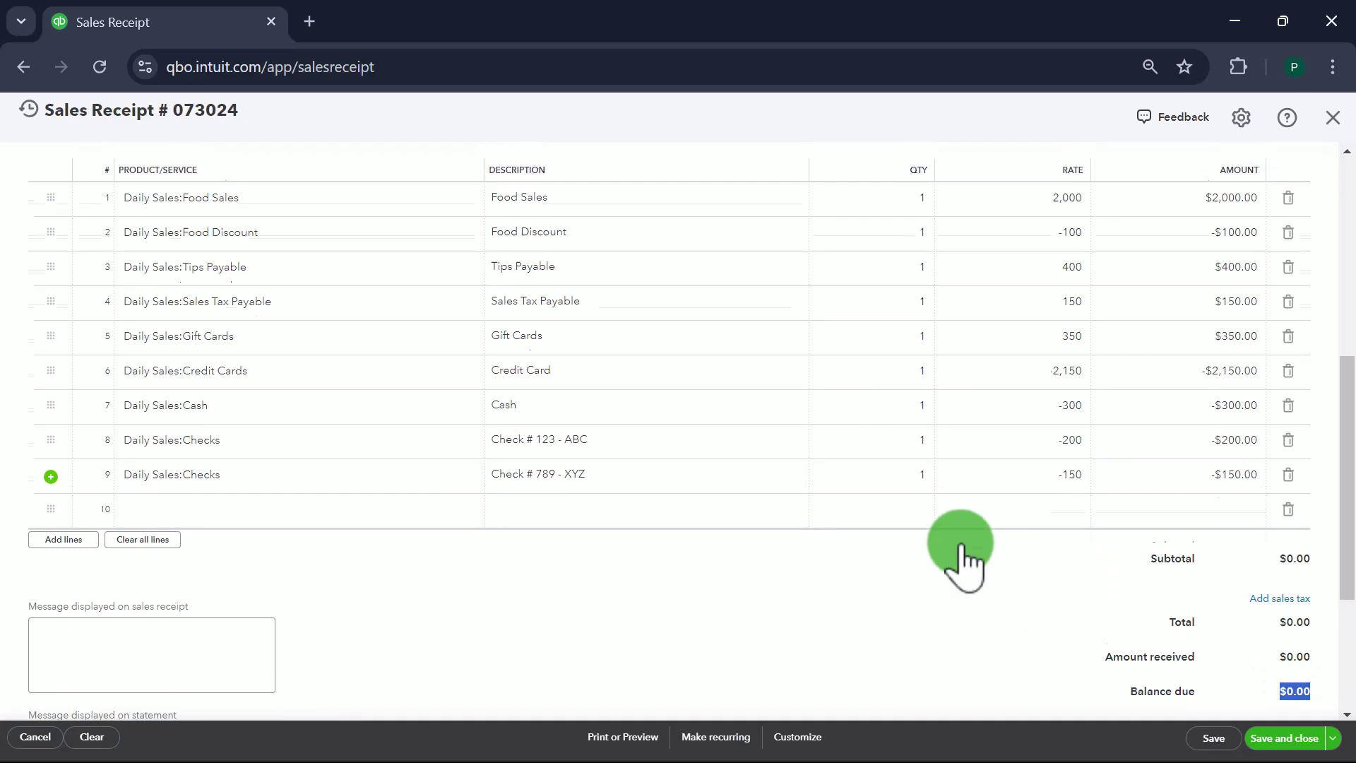
scroll(962, 558, up, 4)
scroll(788, 504, down, 2)
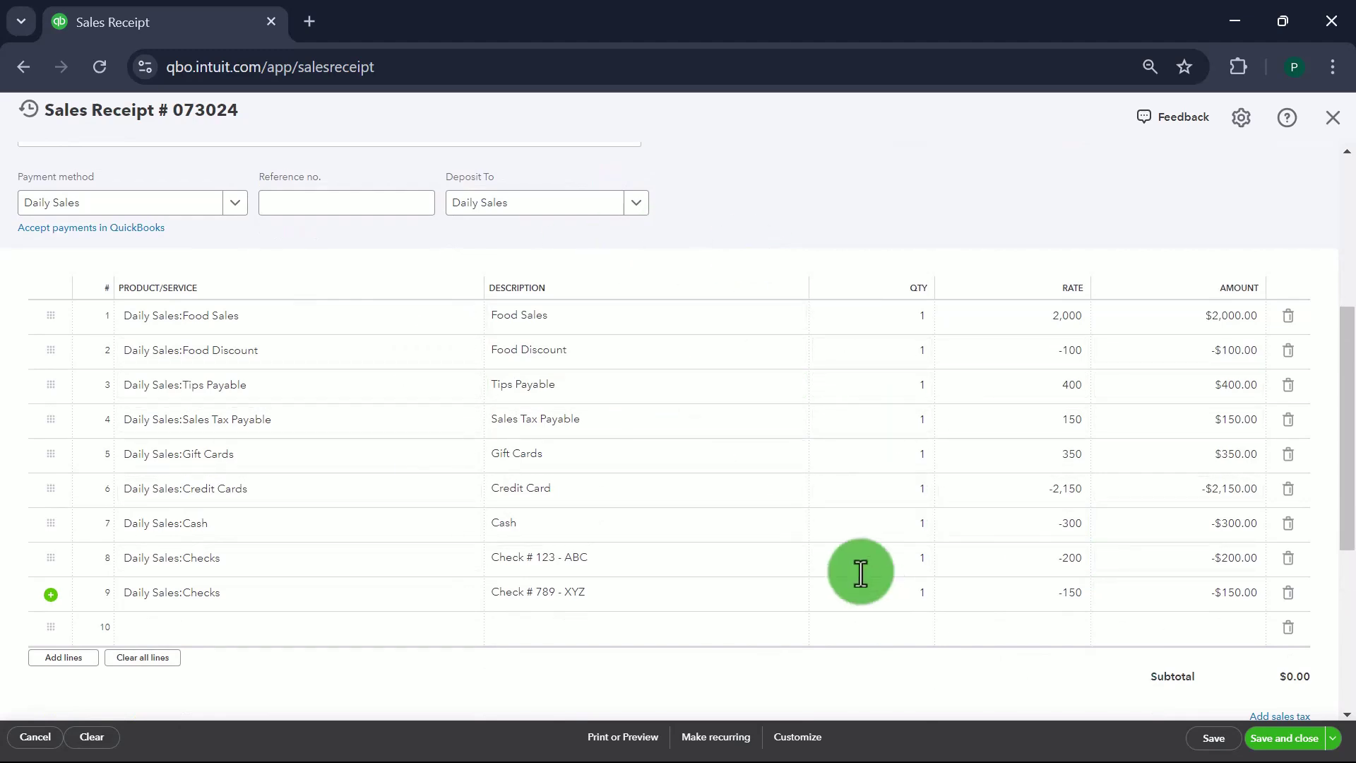
scroll(883, 520, up, 5)
scroll(885, 521, up, 1)
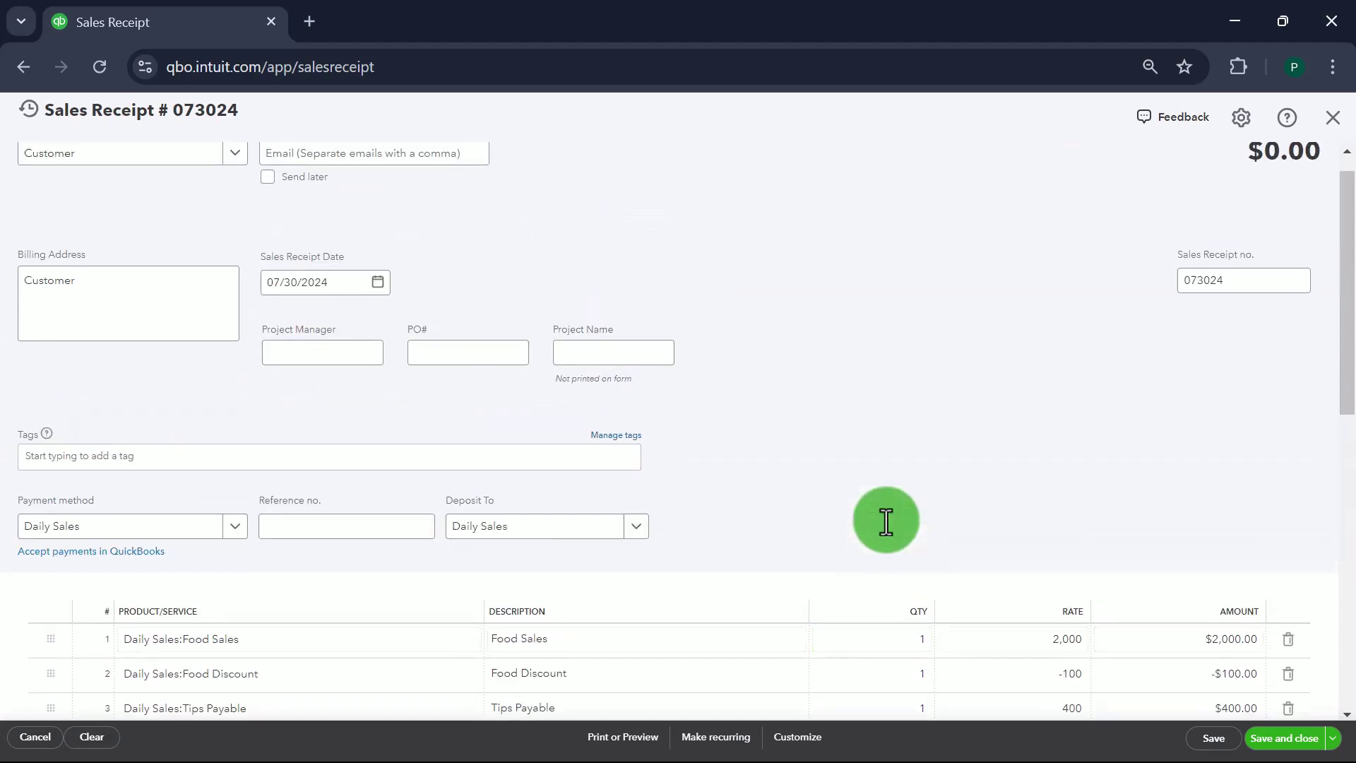
scroll(885, 521, down, 8)
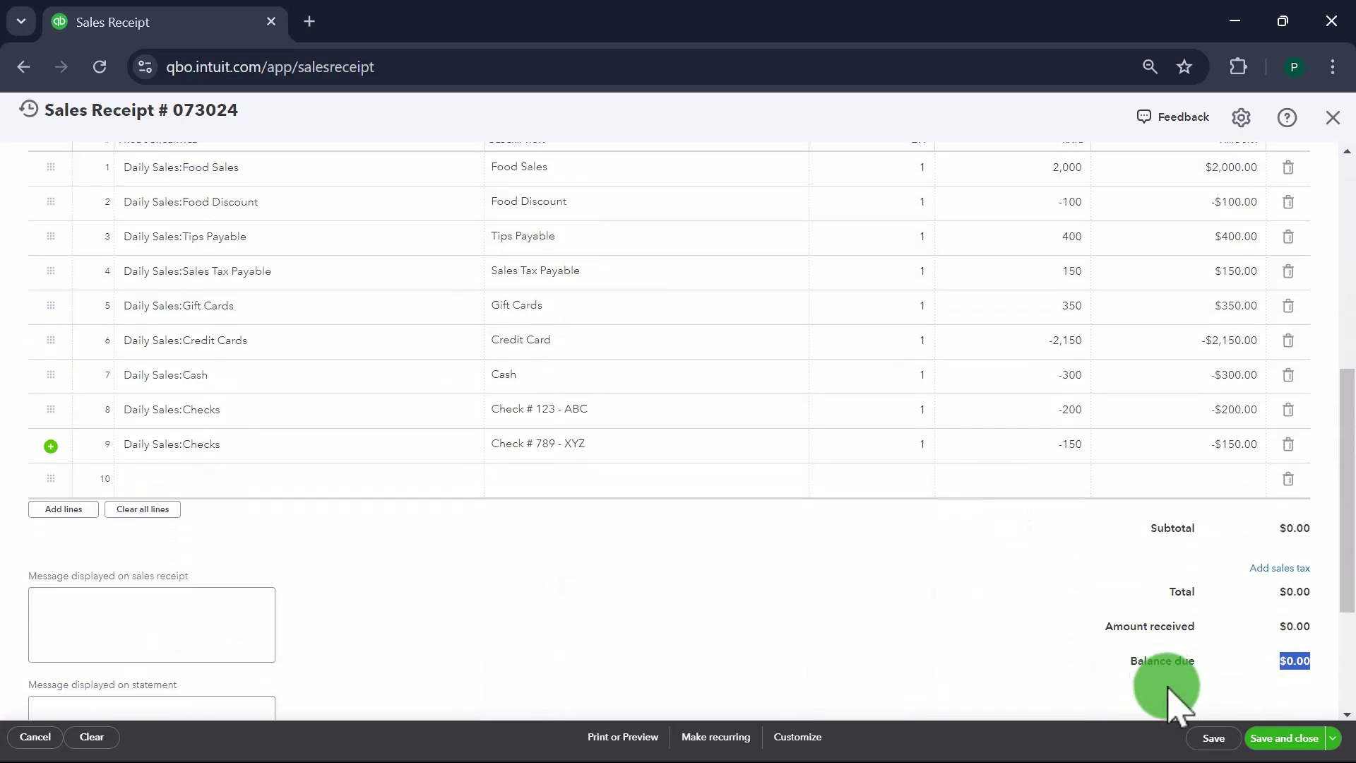
click(1214, 738)
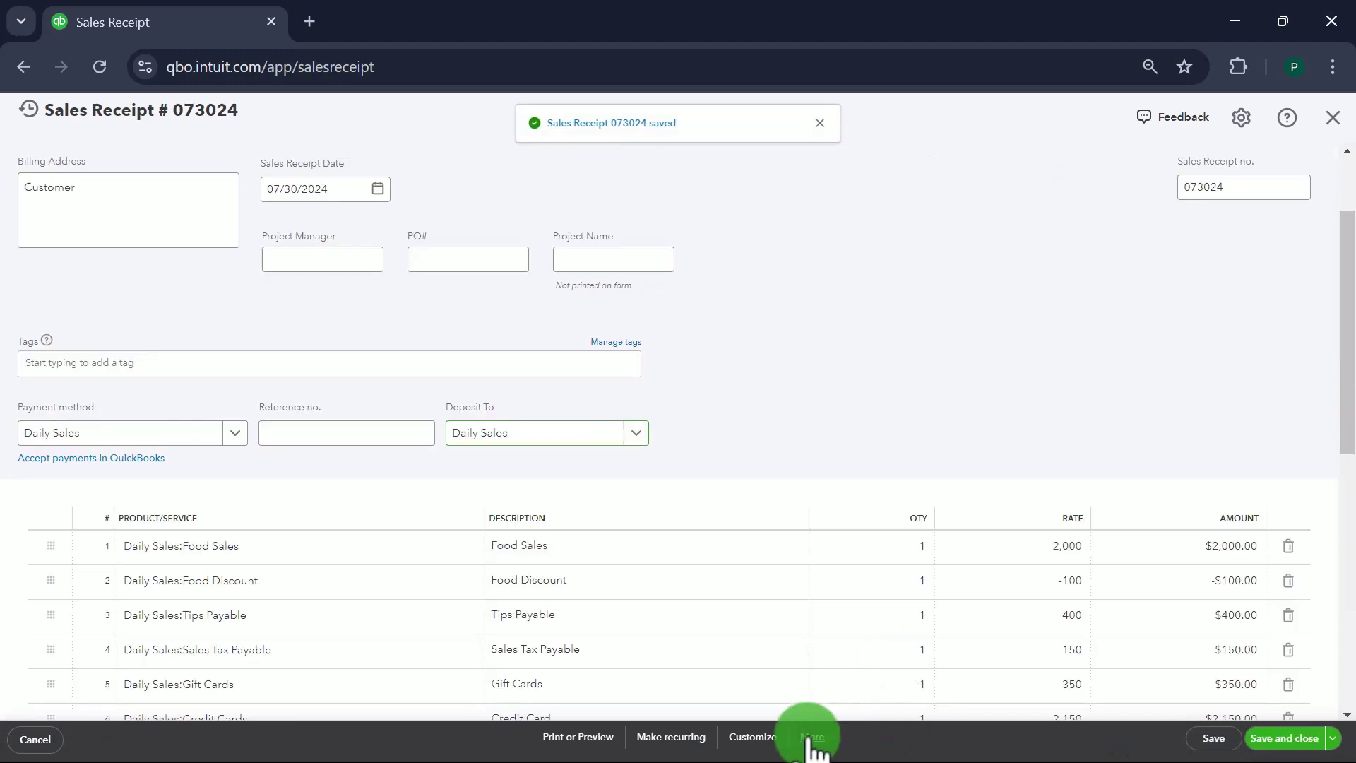
- Make a copy of the saved sales receipt and set the copy's sales receipt date to 07/31/2024
click(812, 737)
click(783, 587)
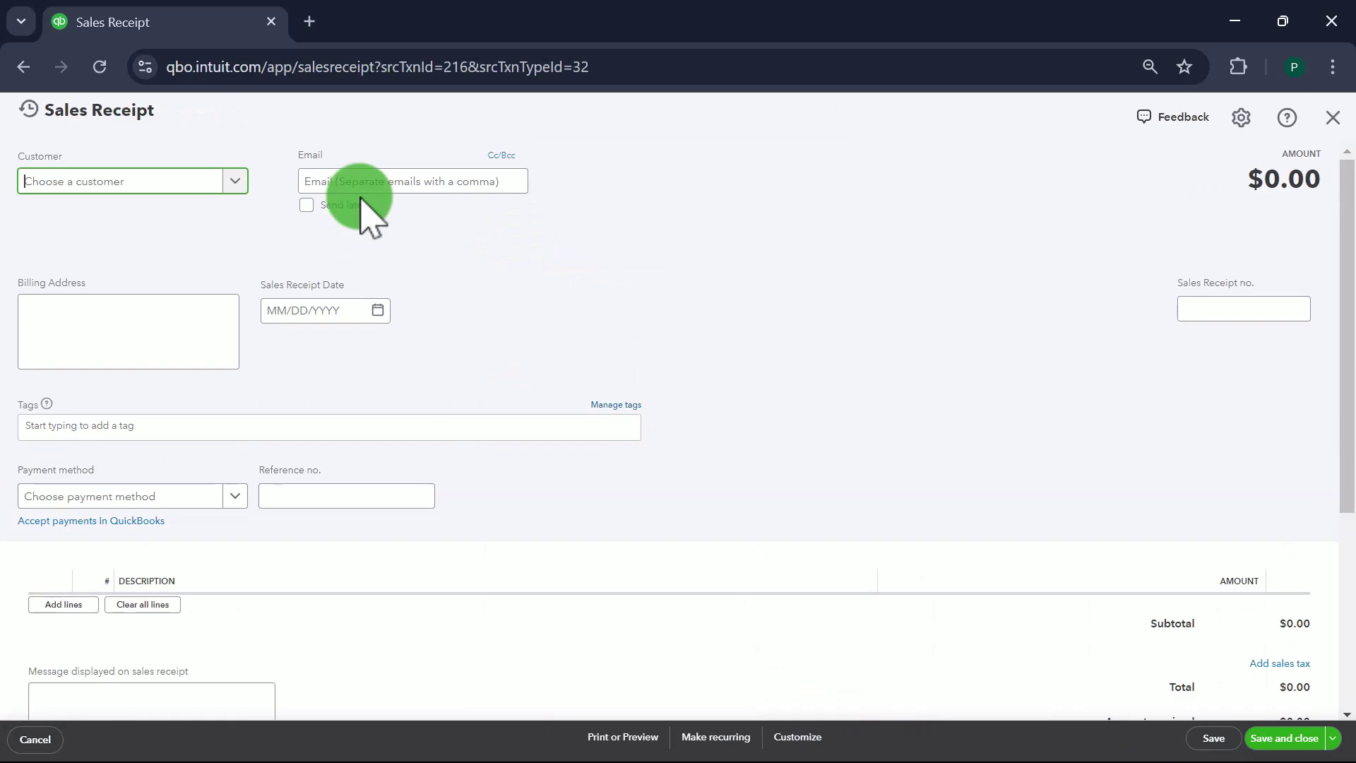
click(333, 344)
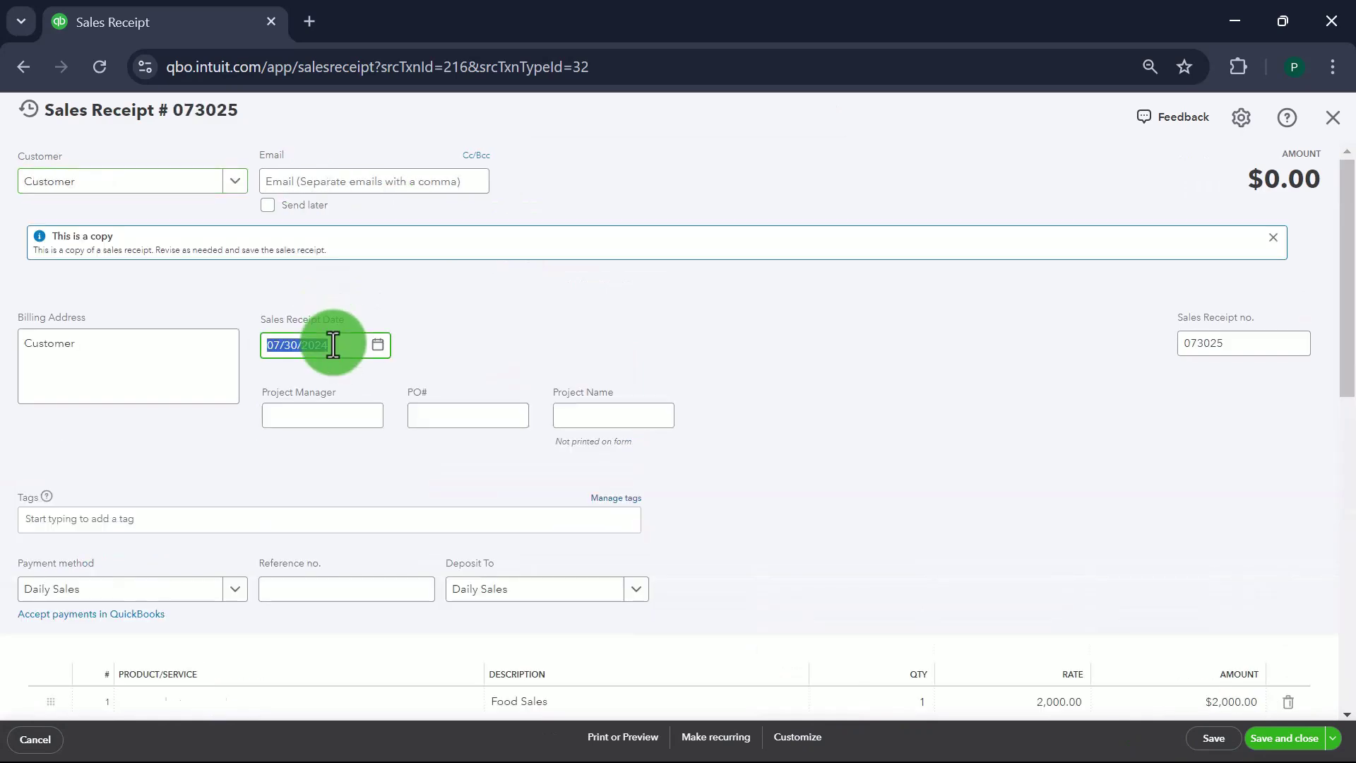
key(minus)
key(plus)
key(plus)
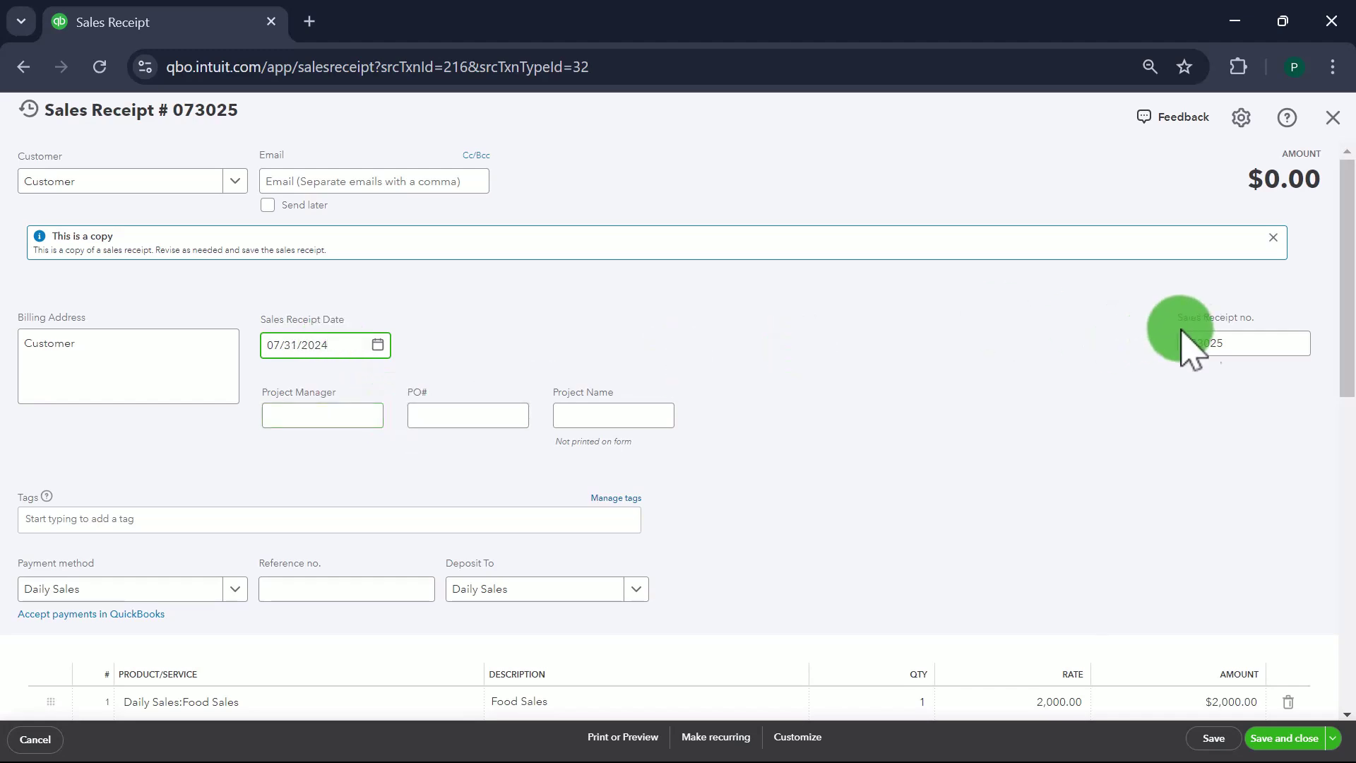
- Set the copied sales receipt's number to 073124
click(1224, 344)
key(BackSpace)
key(BackSpace)
key(BackSpace)
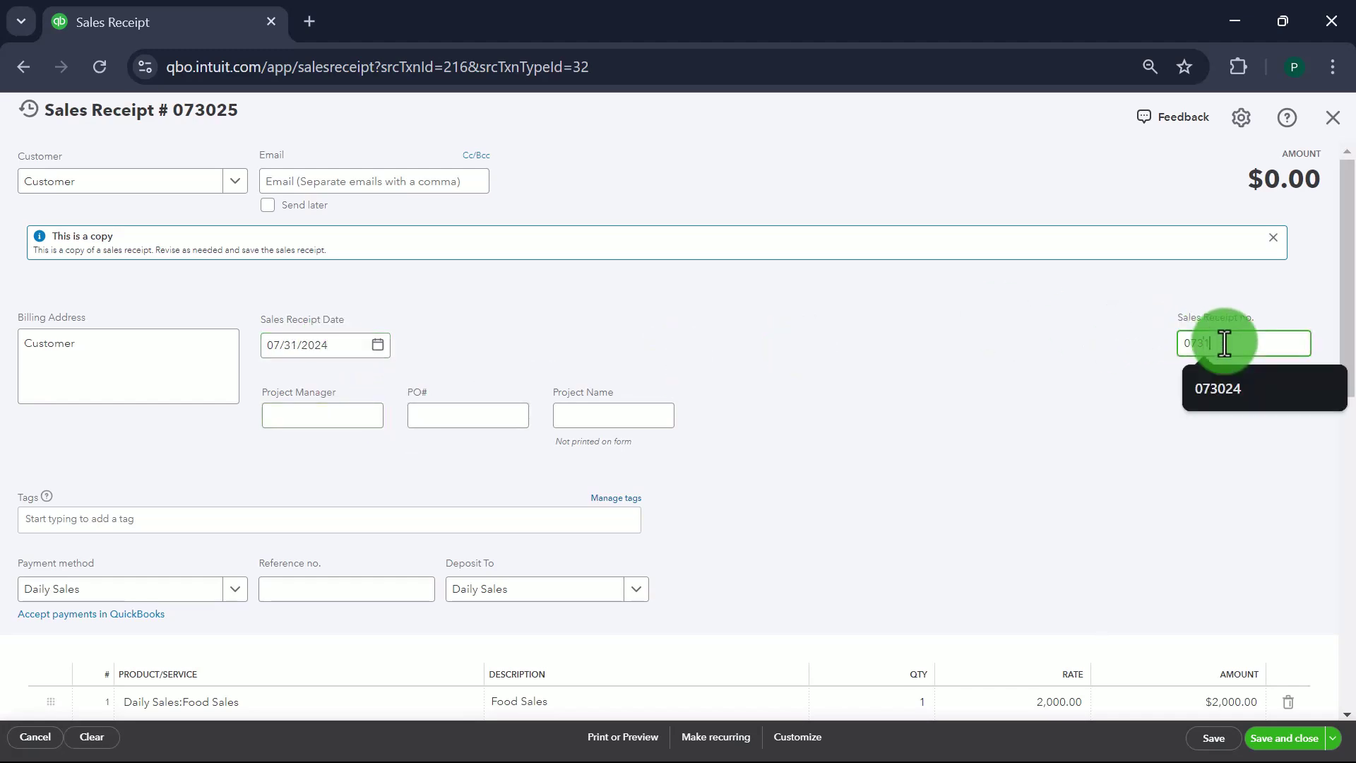
text(124)
- Set the rate of the Food Sales line to 2,100 and of the Food Discount line to -150
scroll(645, 473, down, 5)
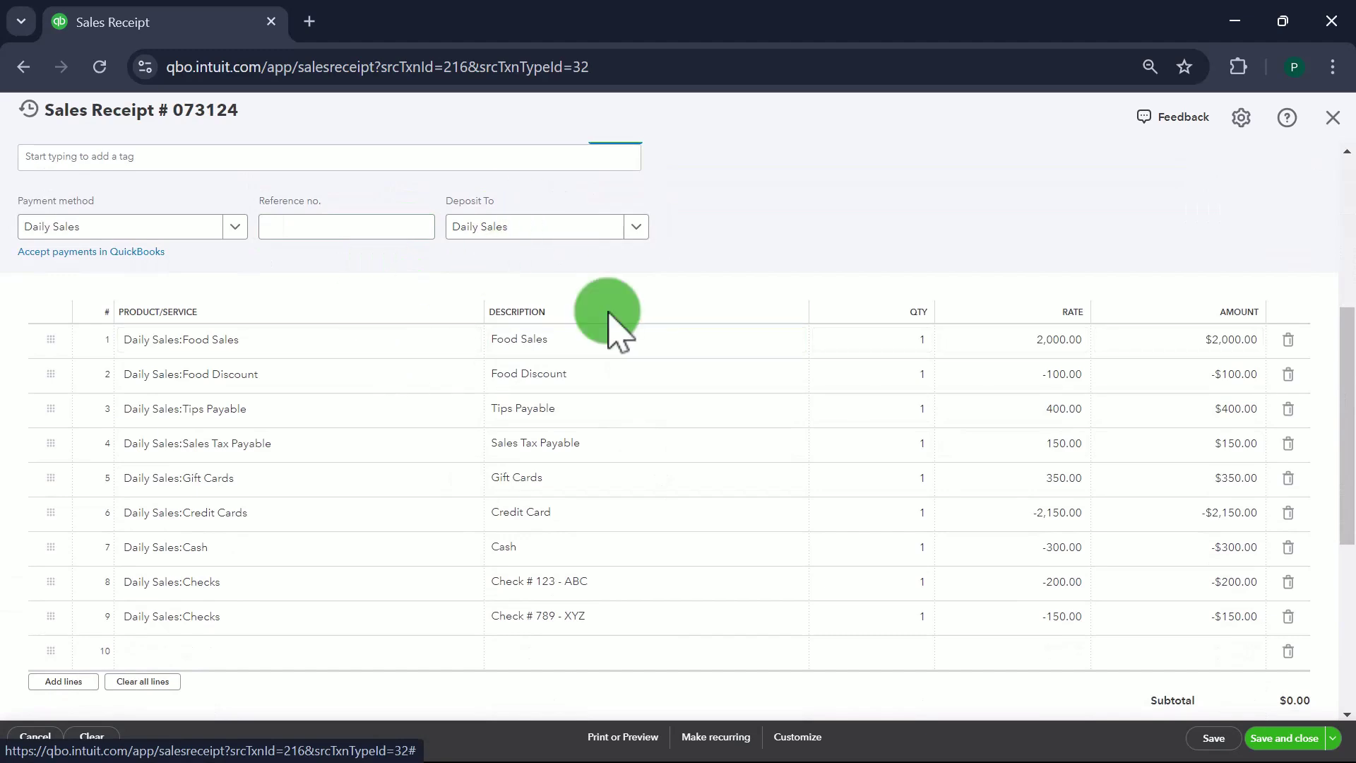
click(1014, 340)
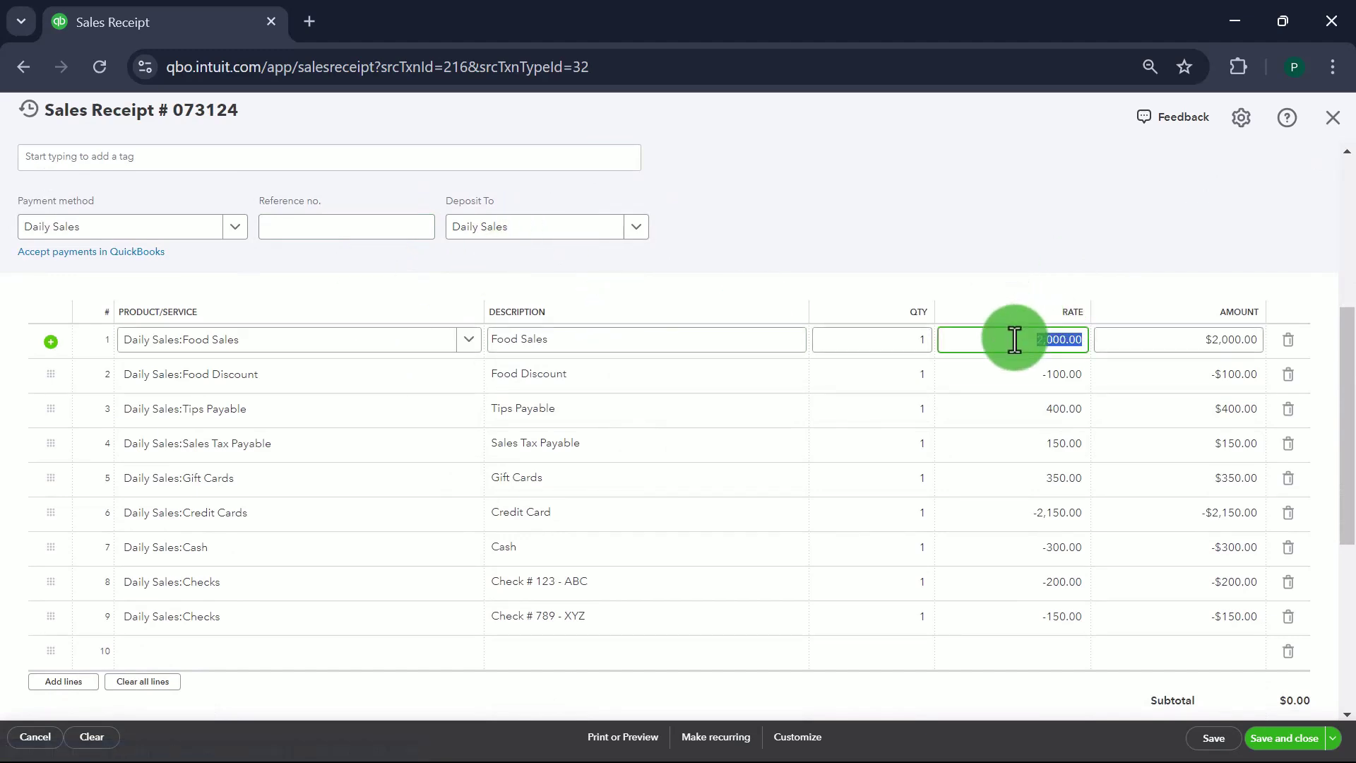
text(2100)
key(Return)
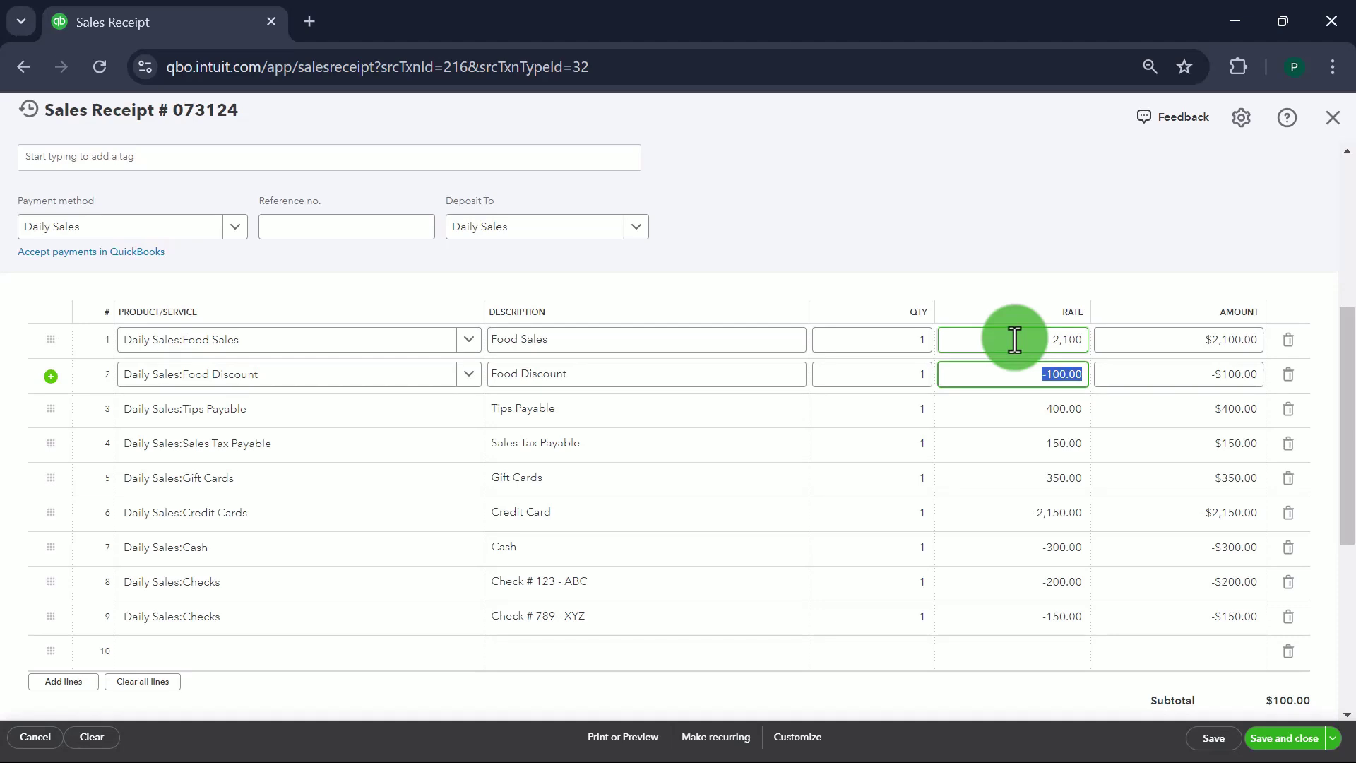
text(-150)
key(Return)
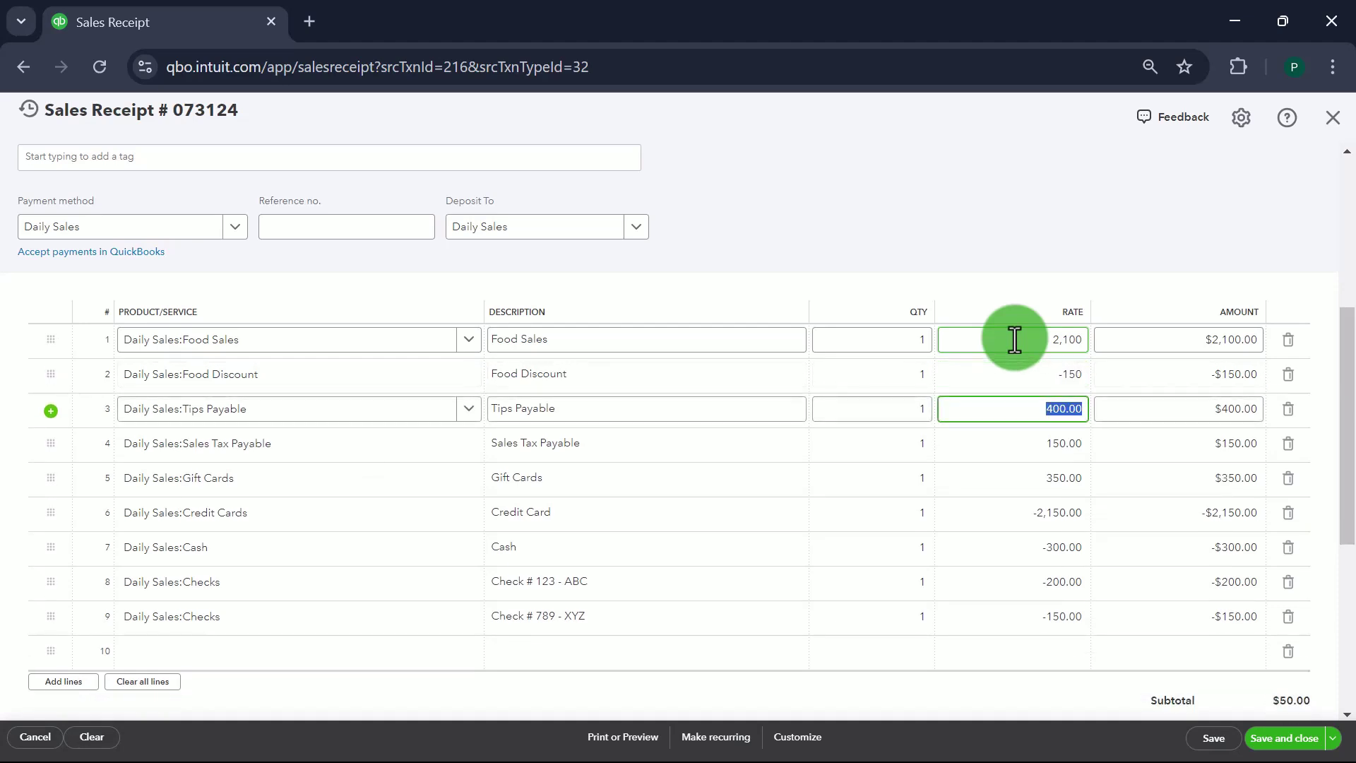
- Set the rates of the Tips Payable, Sales Tax Payable and Gift Cards lines to 250, 75 and 150
text(250)
key(Return)
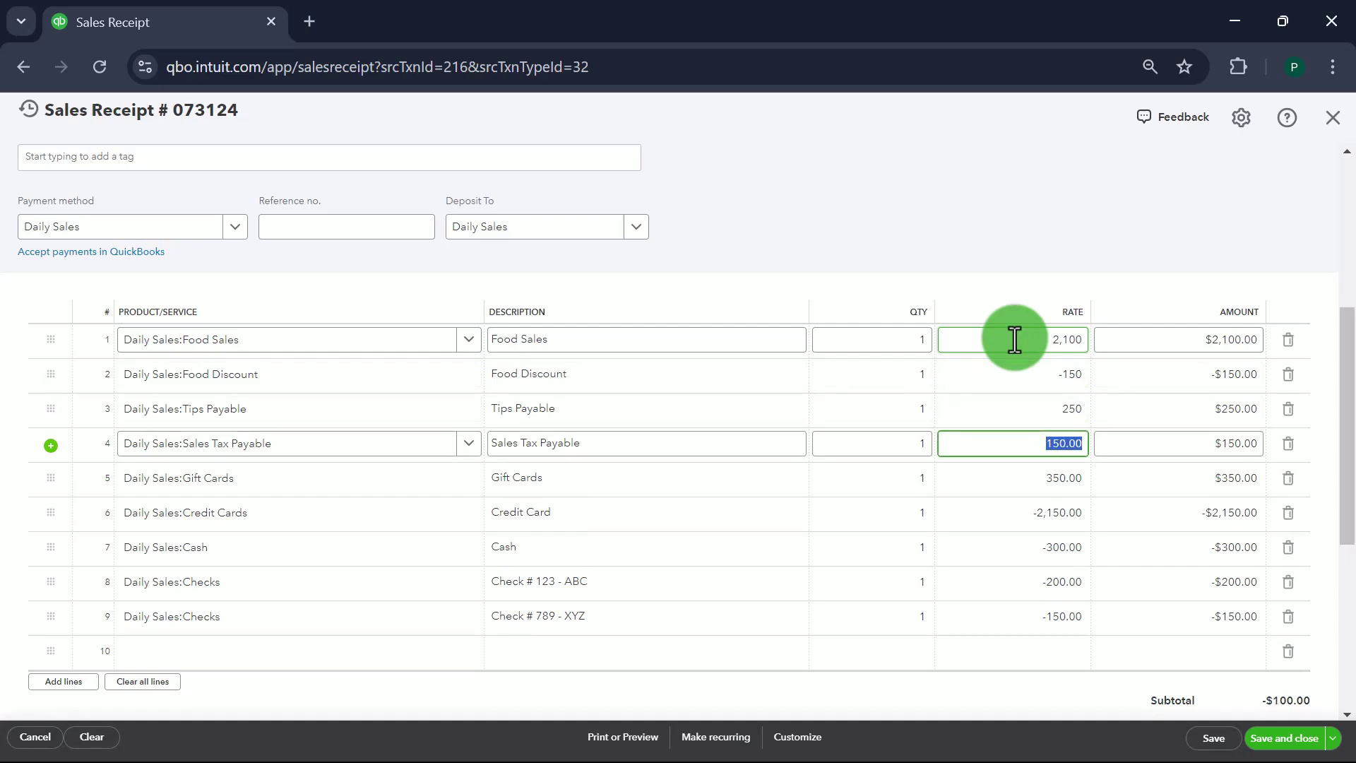
key(BackSpace)
text(75)
key(Return)
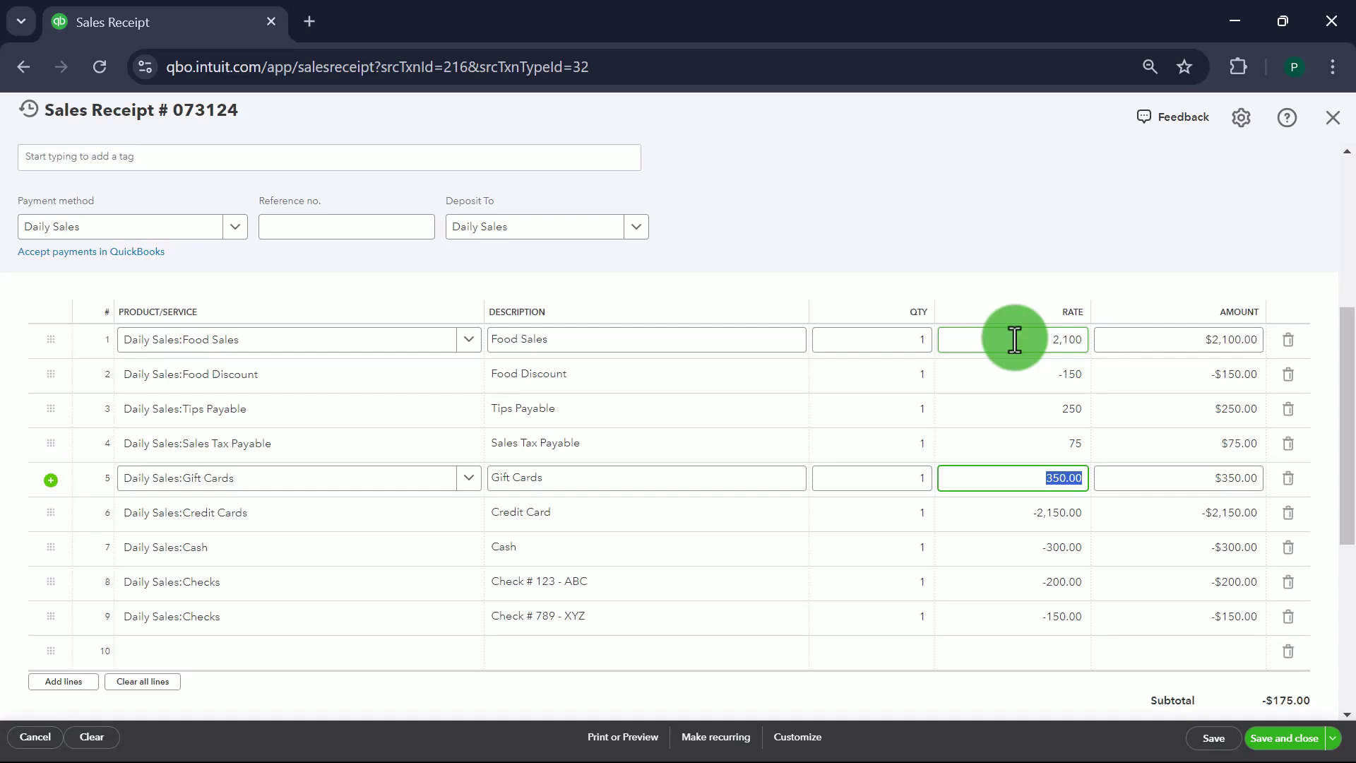
text(150)
key(Return)
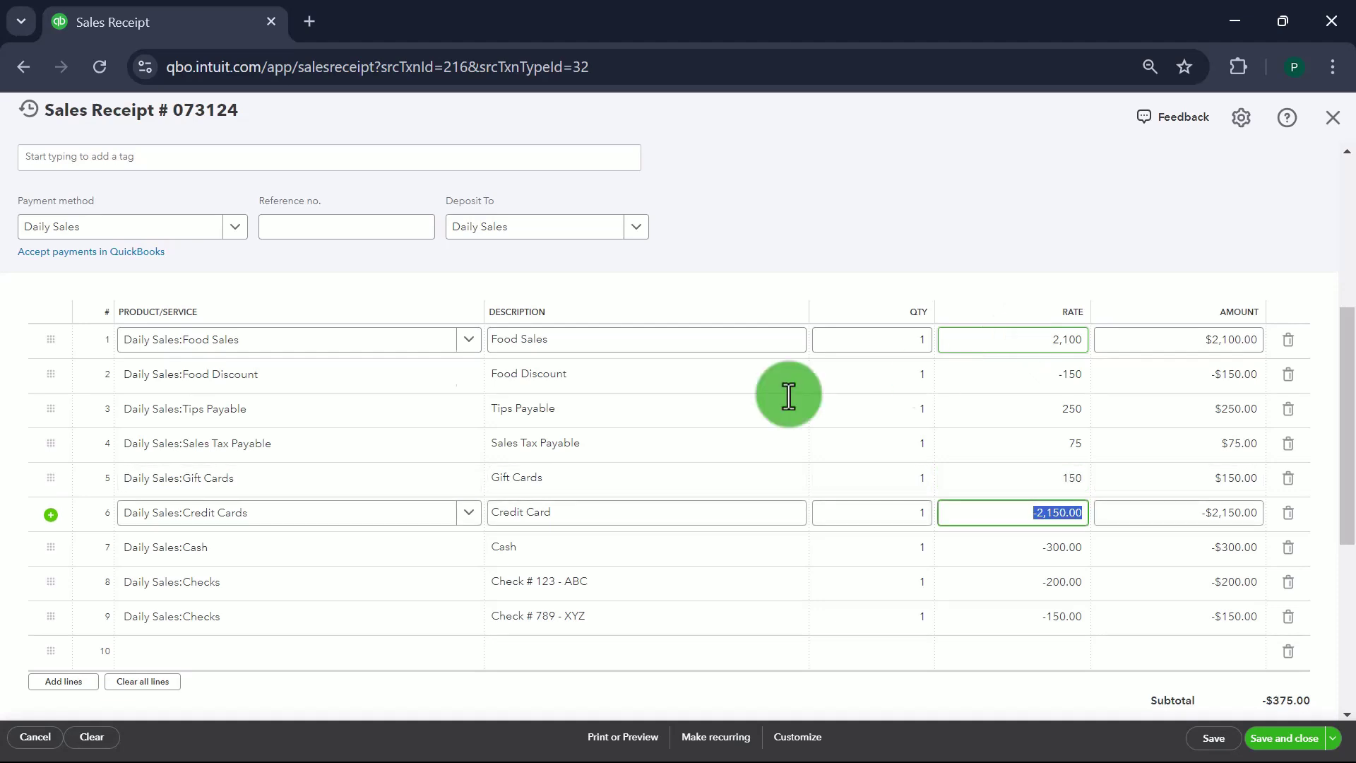
- Insert a receipt line above Credit Cards with the Gift Cards service and the description "Gift Cards"
click(51, 515)
click(185, 514)
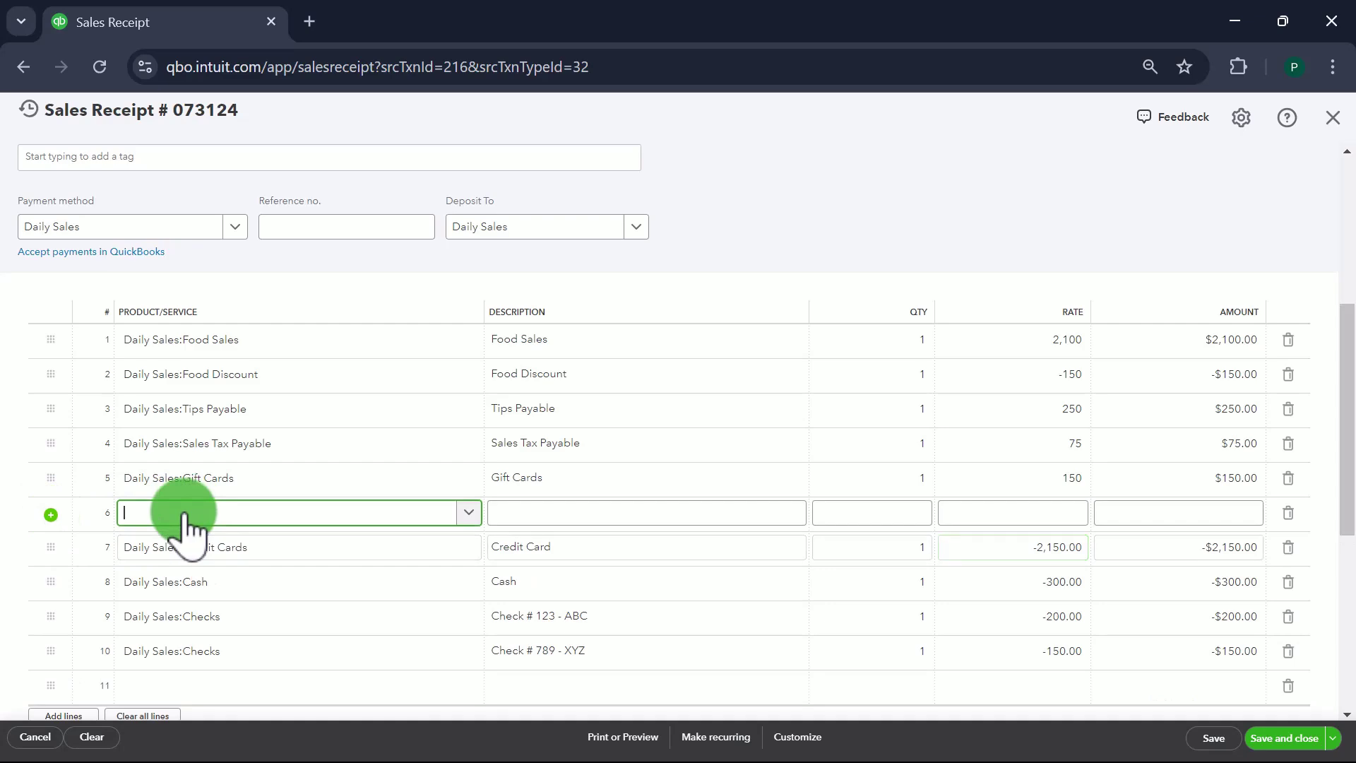
text(gift)
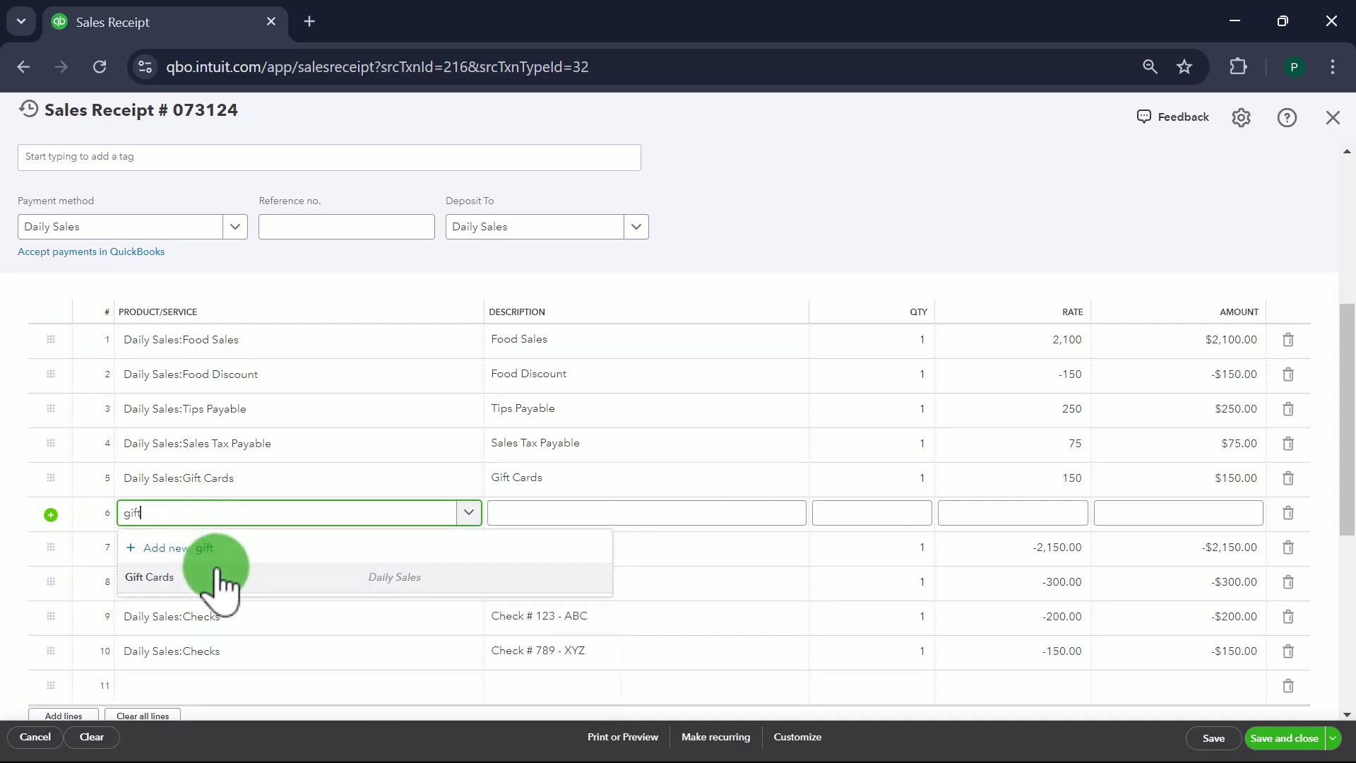
click(217, 578)
click(529, 515)
text(Gift Card)
- Change the descriptions of the fifth and sixth lines to "Gift Cards Purchased" and "Gift Cards Redeemed"
click(584, 479)
text(Pu)
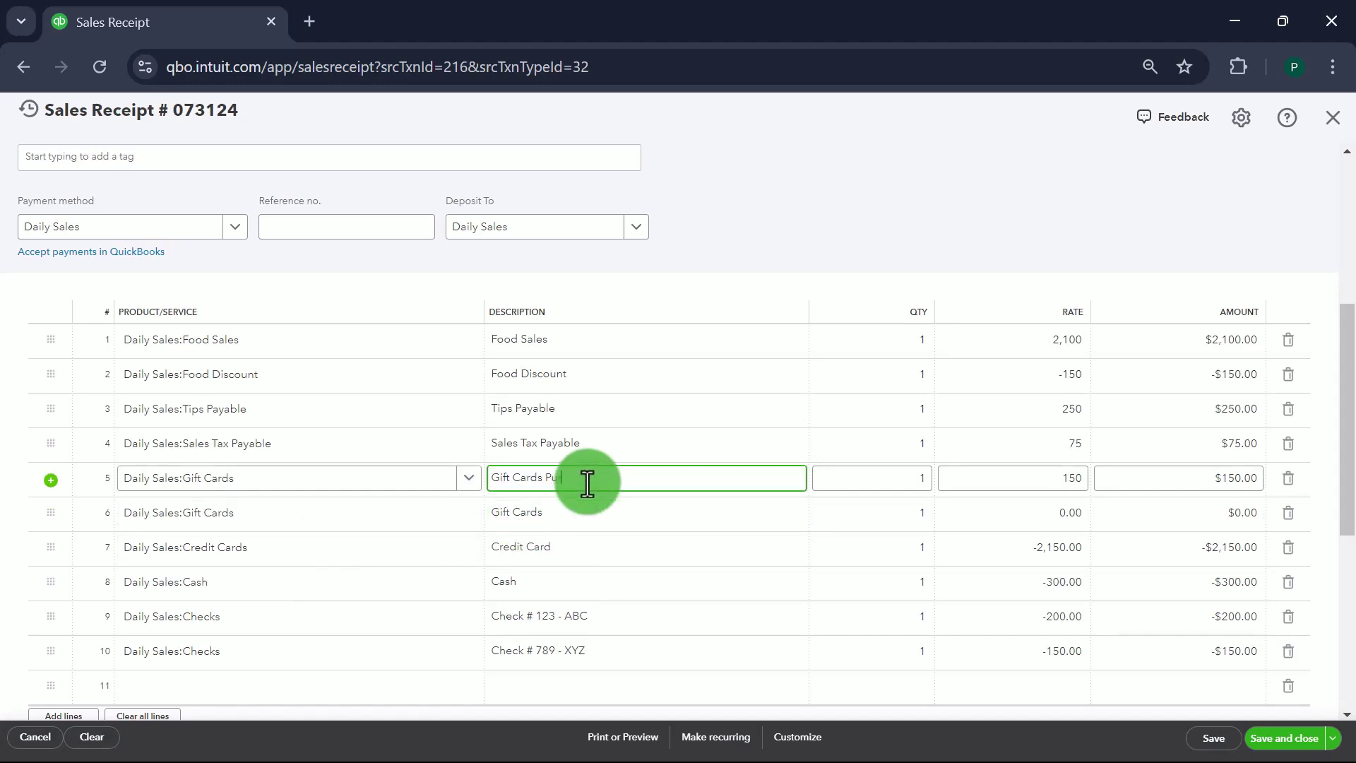
text(rchased)
click(587, 513)
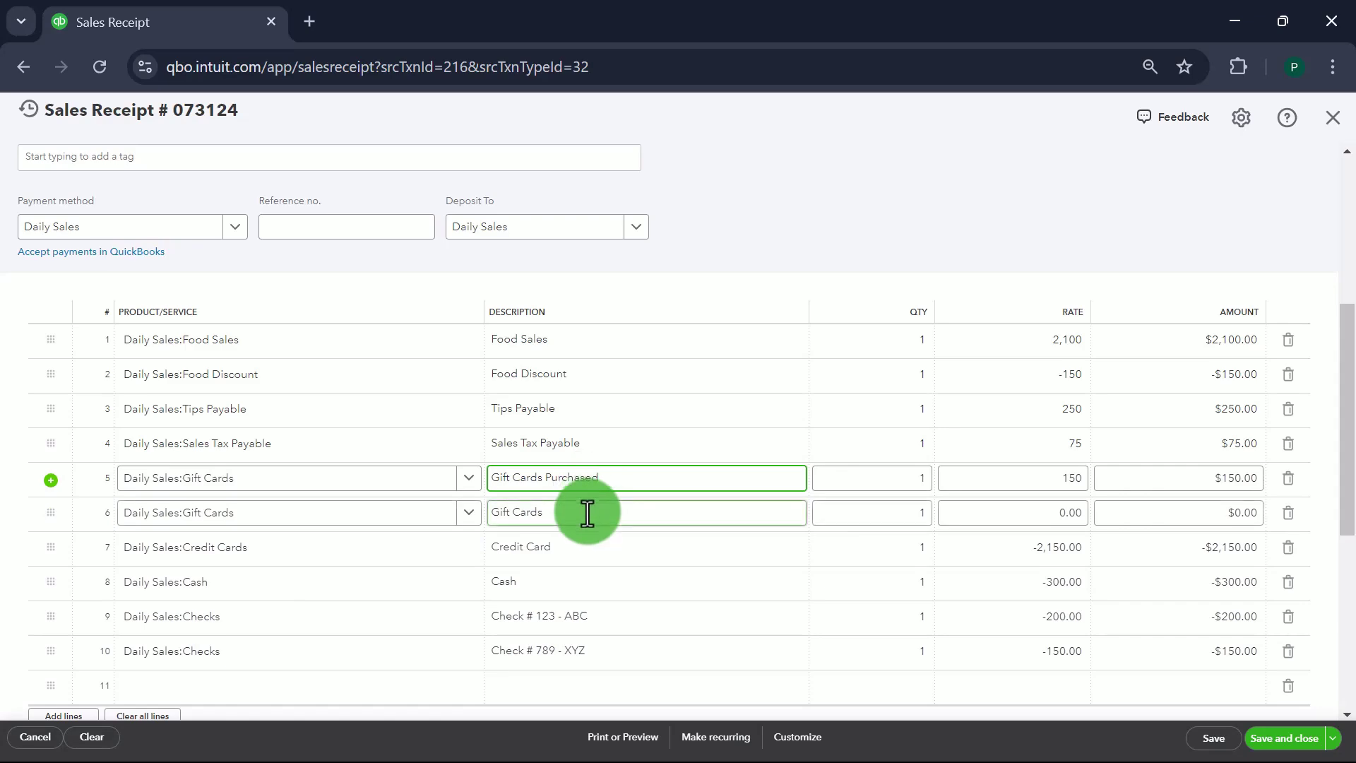
text(Redeemed)
- Set the rate of the Gift Cards Redeemed line to -200 and compare it with the Gift Cards Purchased rate
key(Tab)
key(Tab)
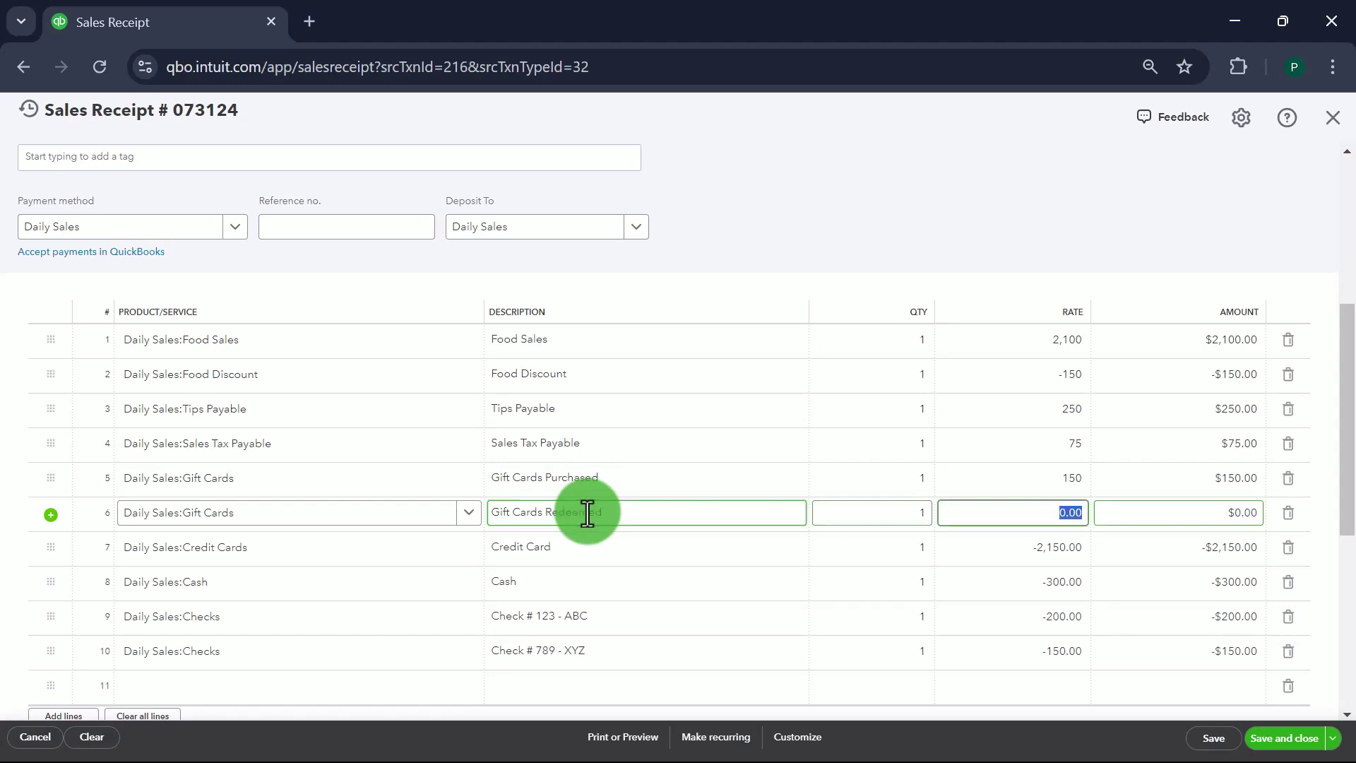
text(-200)
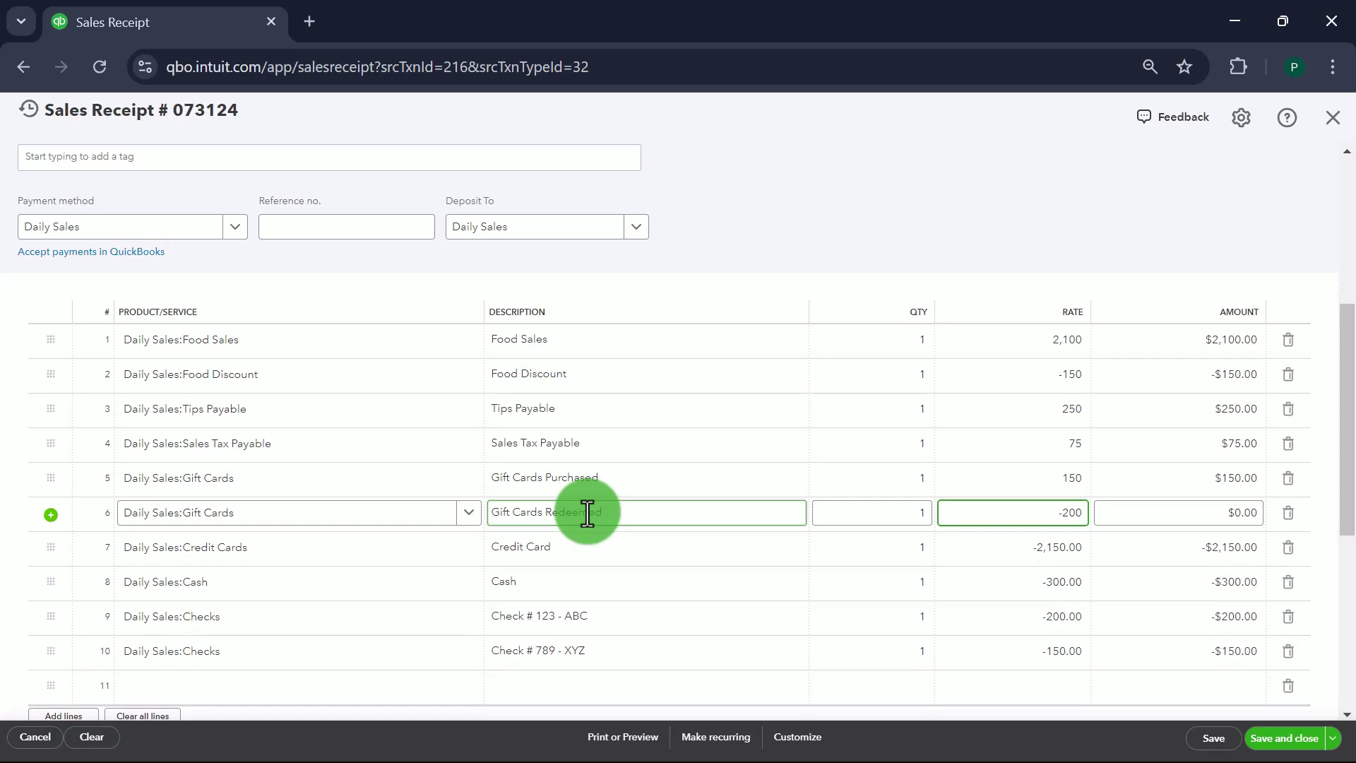
key(Return)
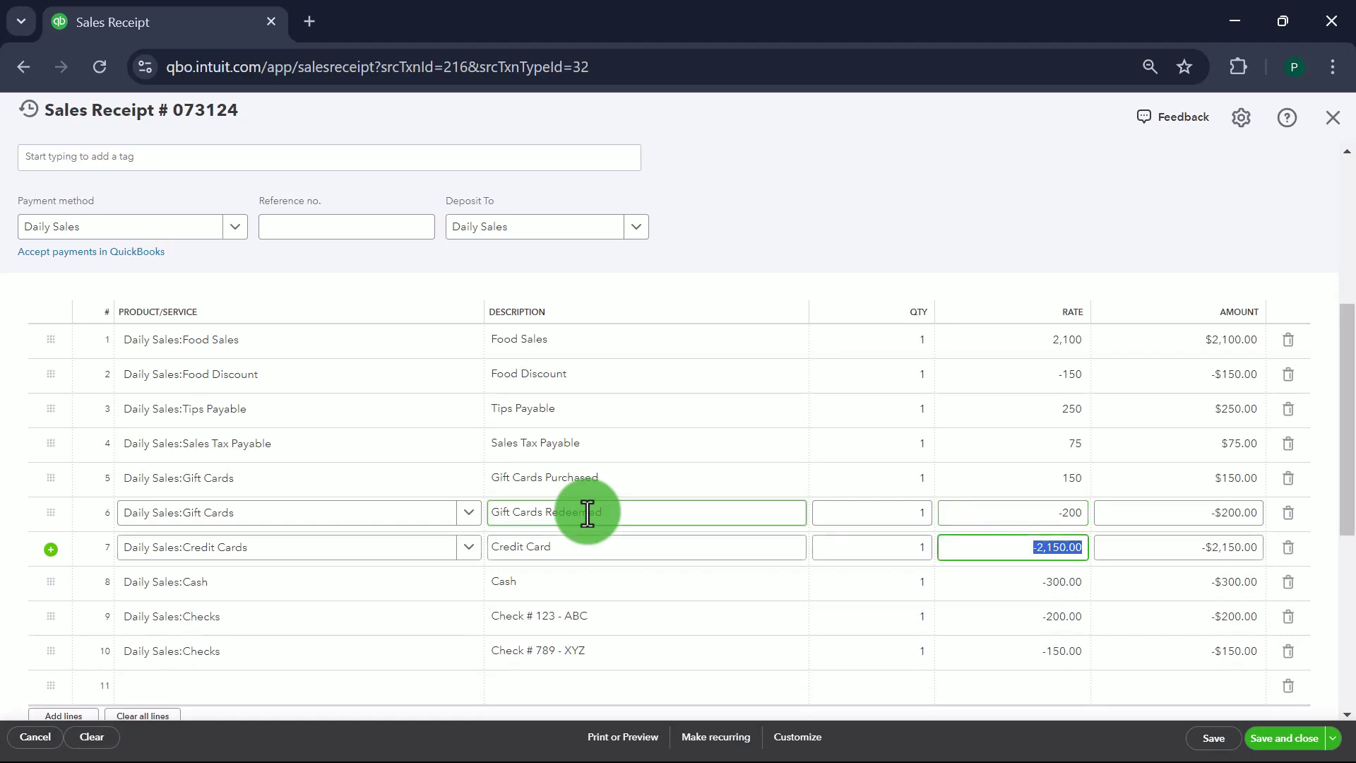
click(1010, 477)
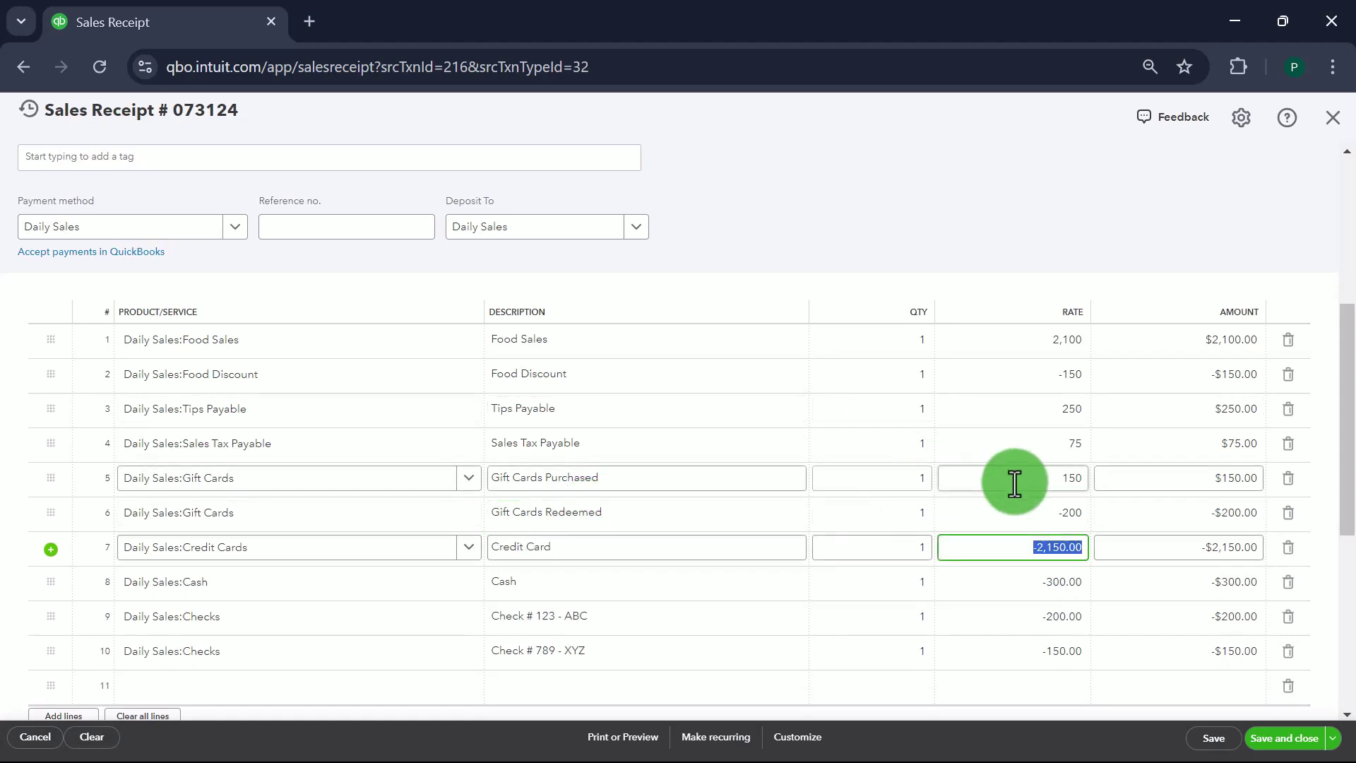
click(1026, 514)
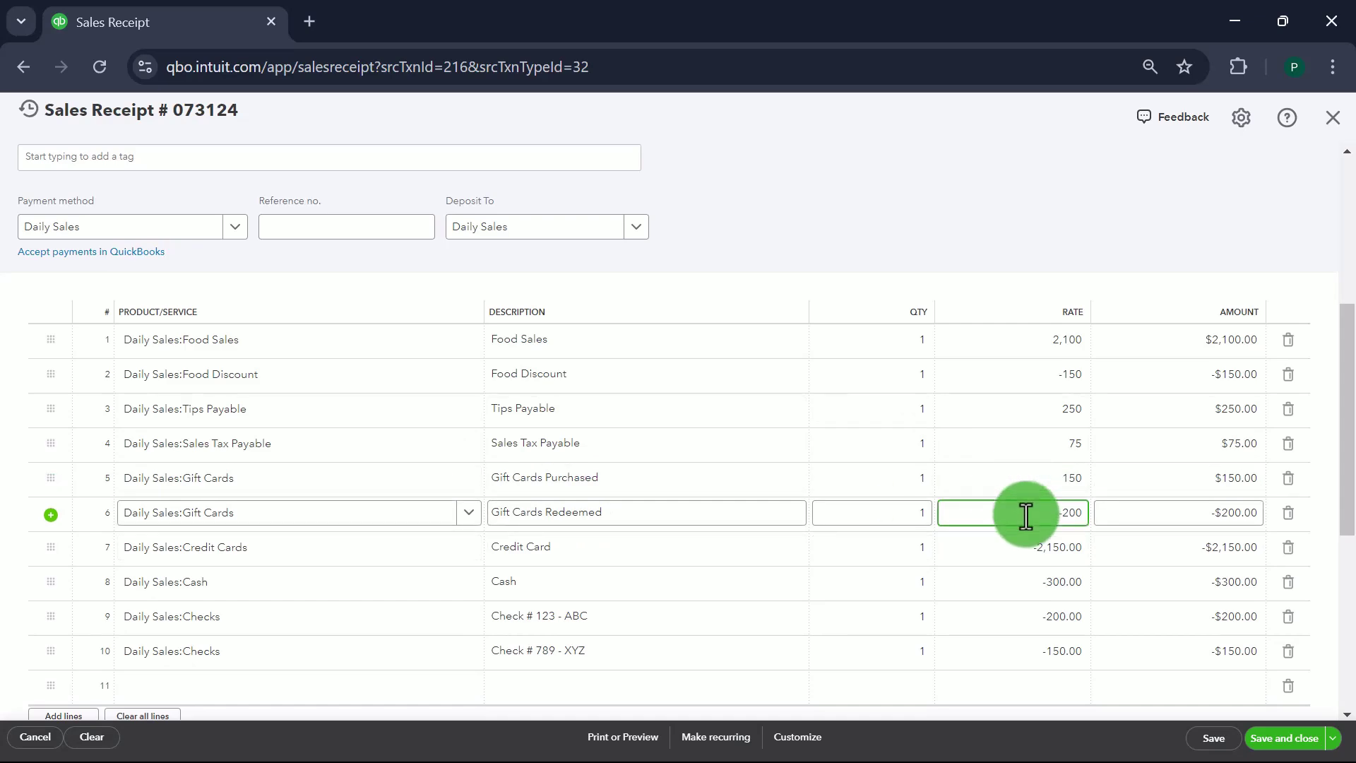
- Set the rate of the Credit Cards line to -1,950 and of the Cash line to -75
click(295, 553)
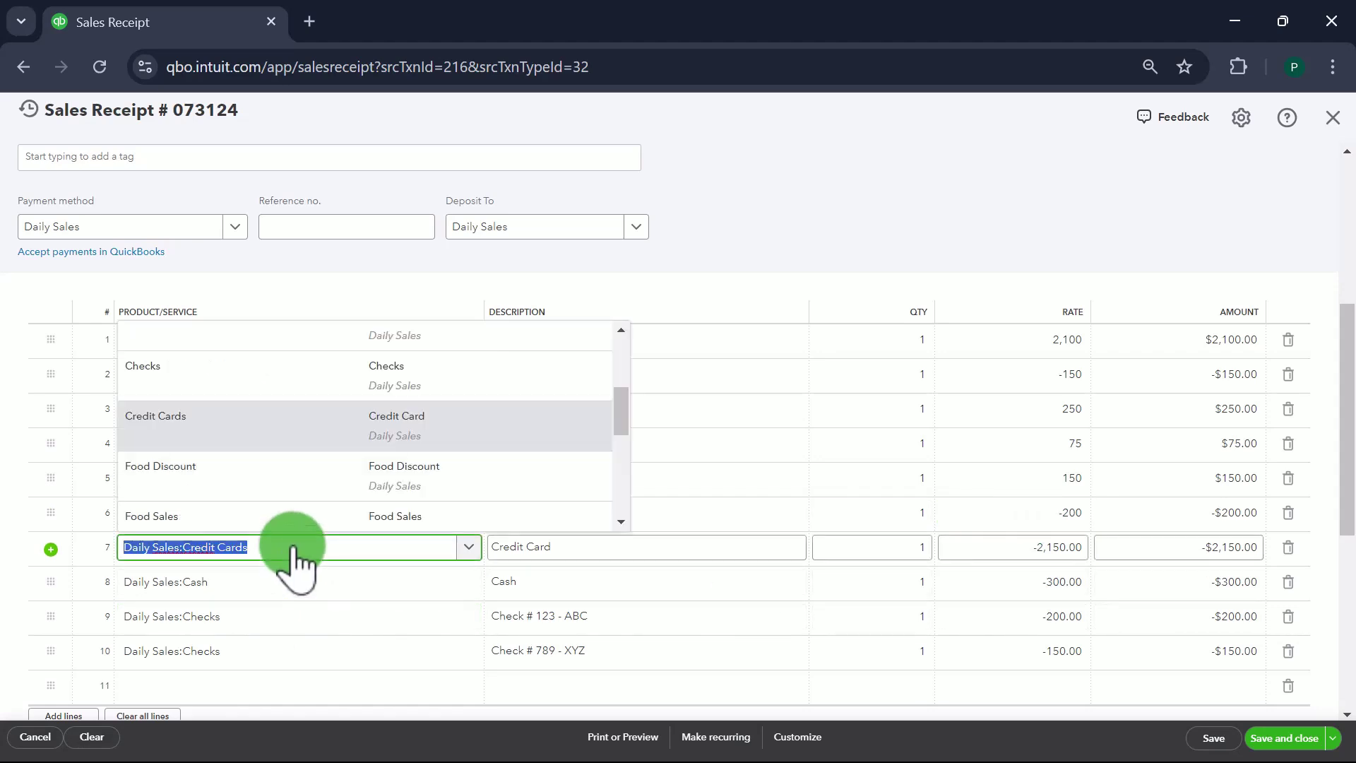
key(Tab)
key(Tab)
key(Tab)
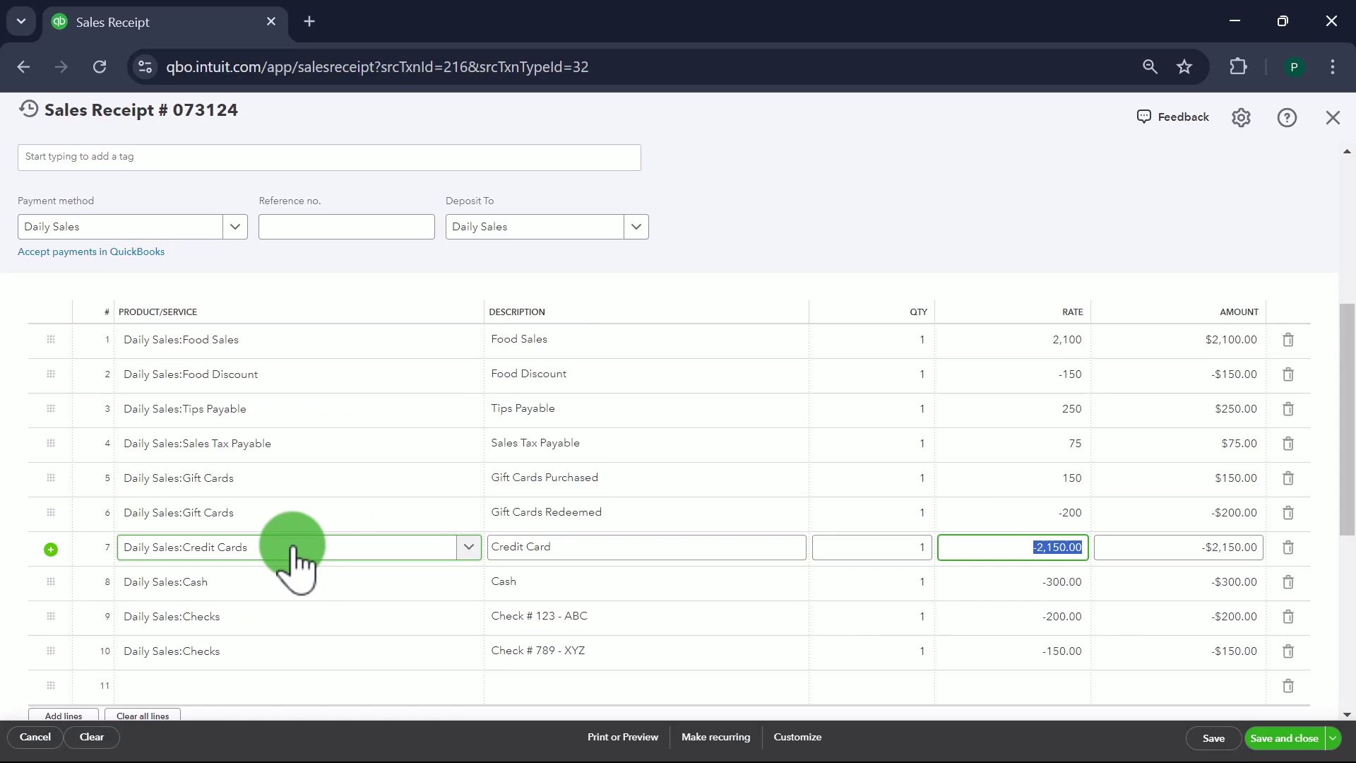
text(-1950)
key(Return)
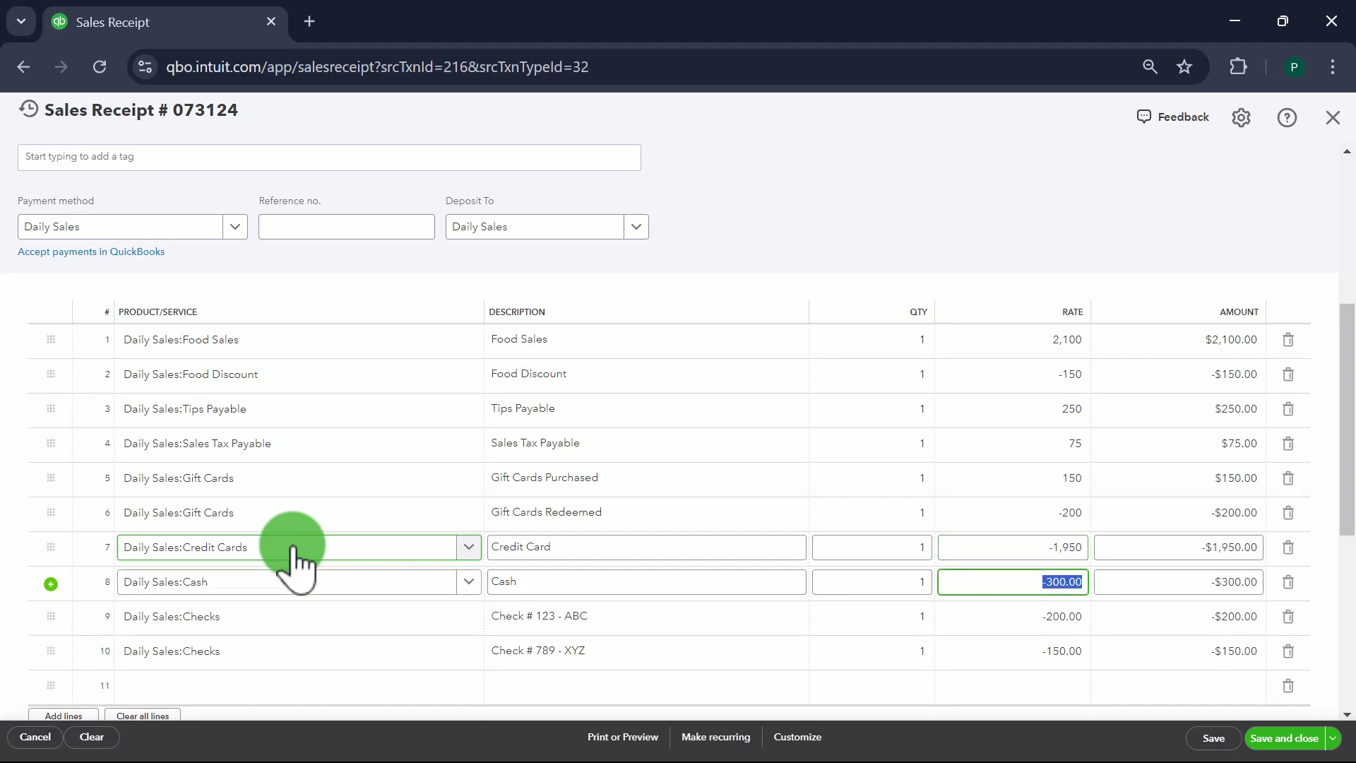
text(-75)
key(Return)
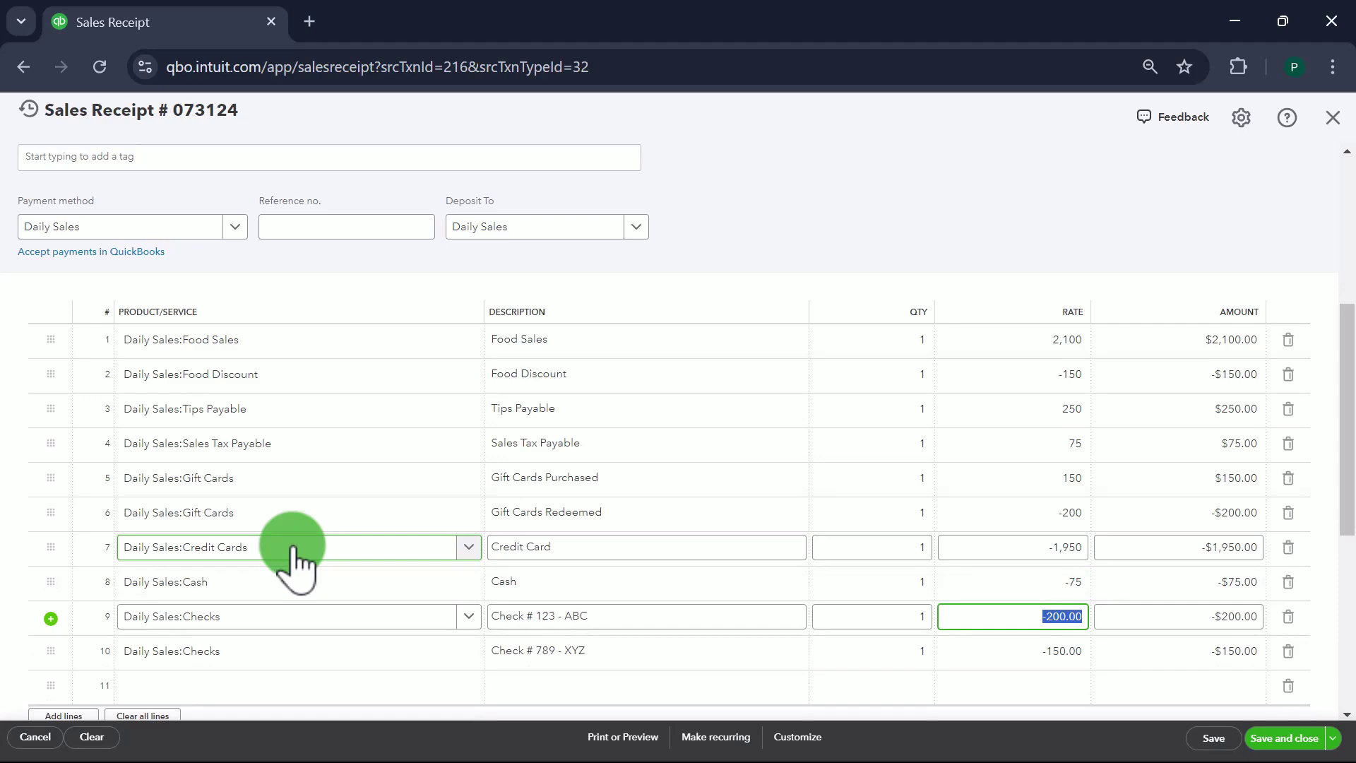
- Describe the ninth line as "Check # 567" followed by a dash and the payer's full name, at a rate of -200
click(607, 622)
scroll(607, 622, down, 5)
key(End)
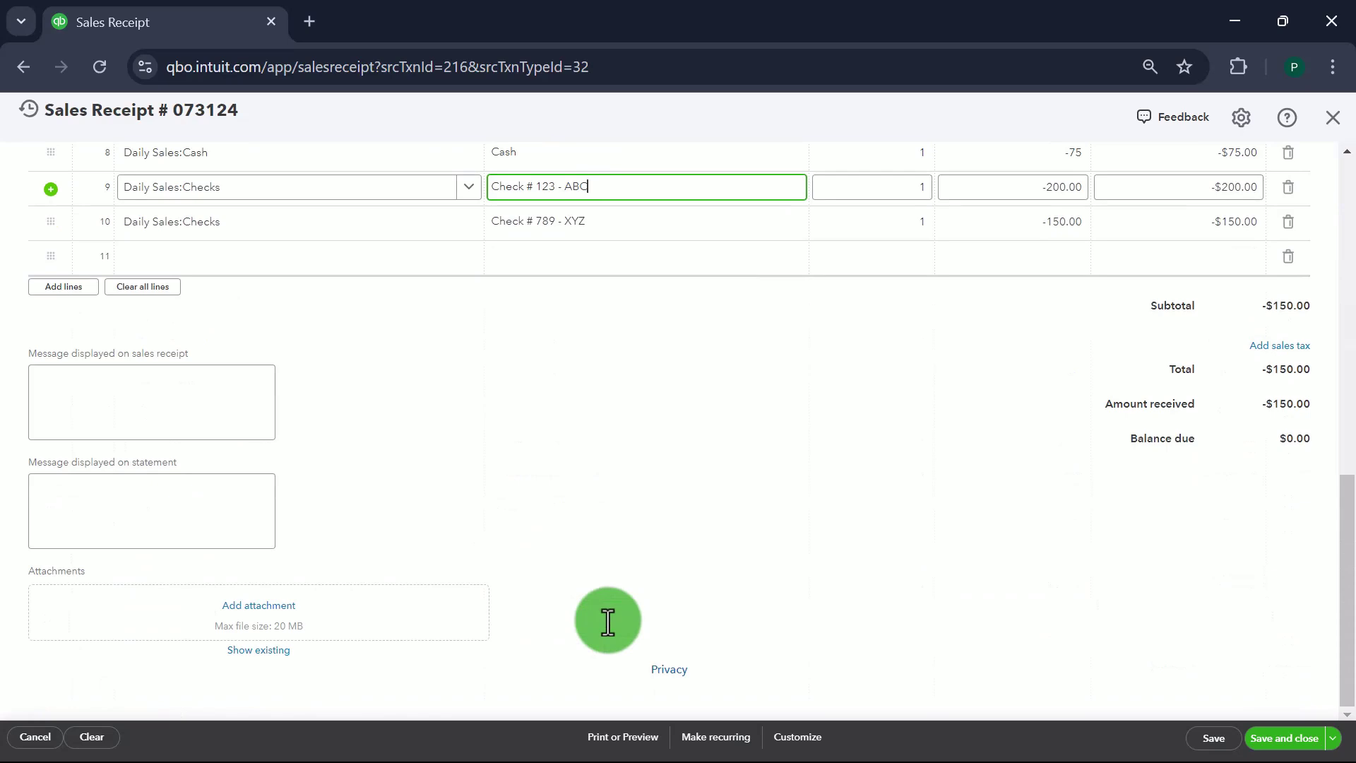
scroll(569, 278, up, 1)
drag(620, 259, 537, 279)
key(BackSpace)
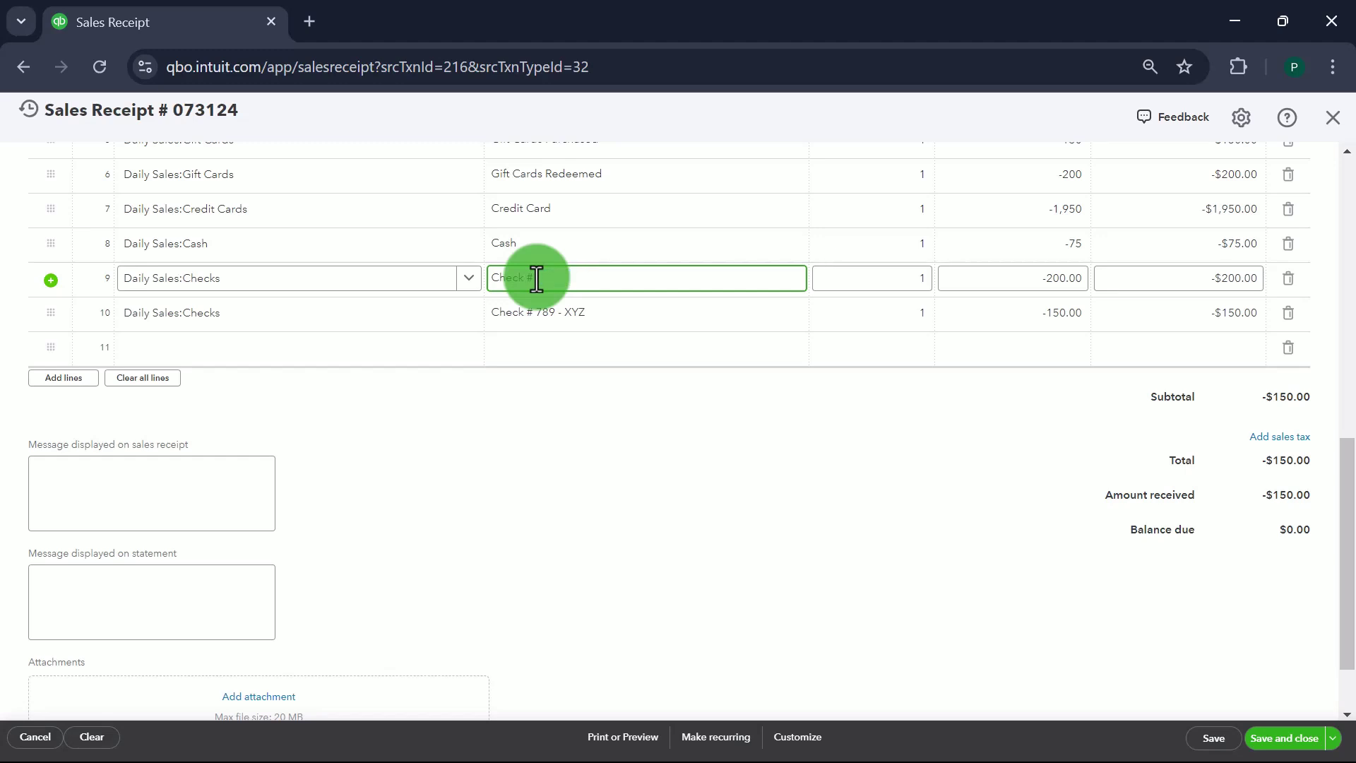
text(67 - John Doe)
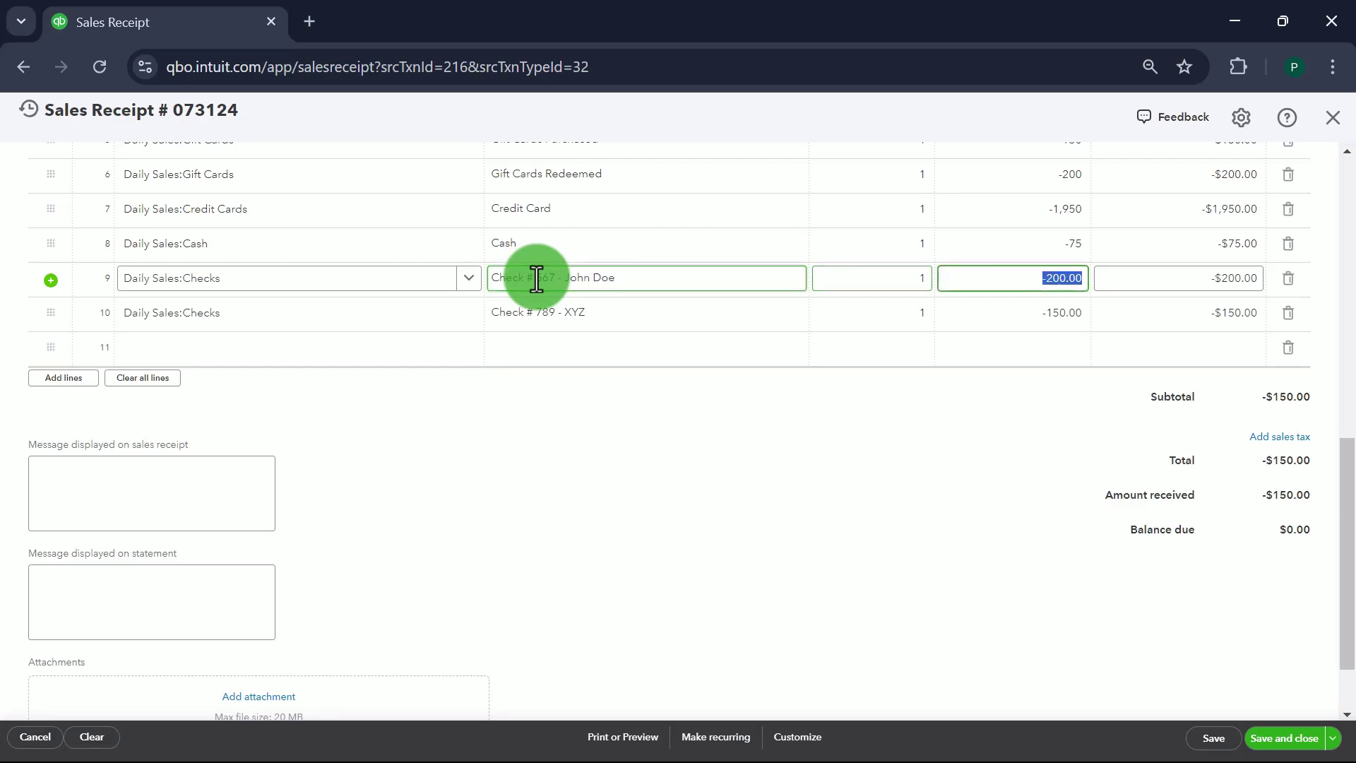
key(BackSpace)
text(-200)
key(Tab)
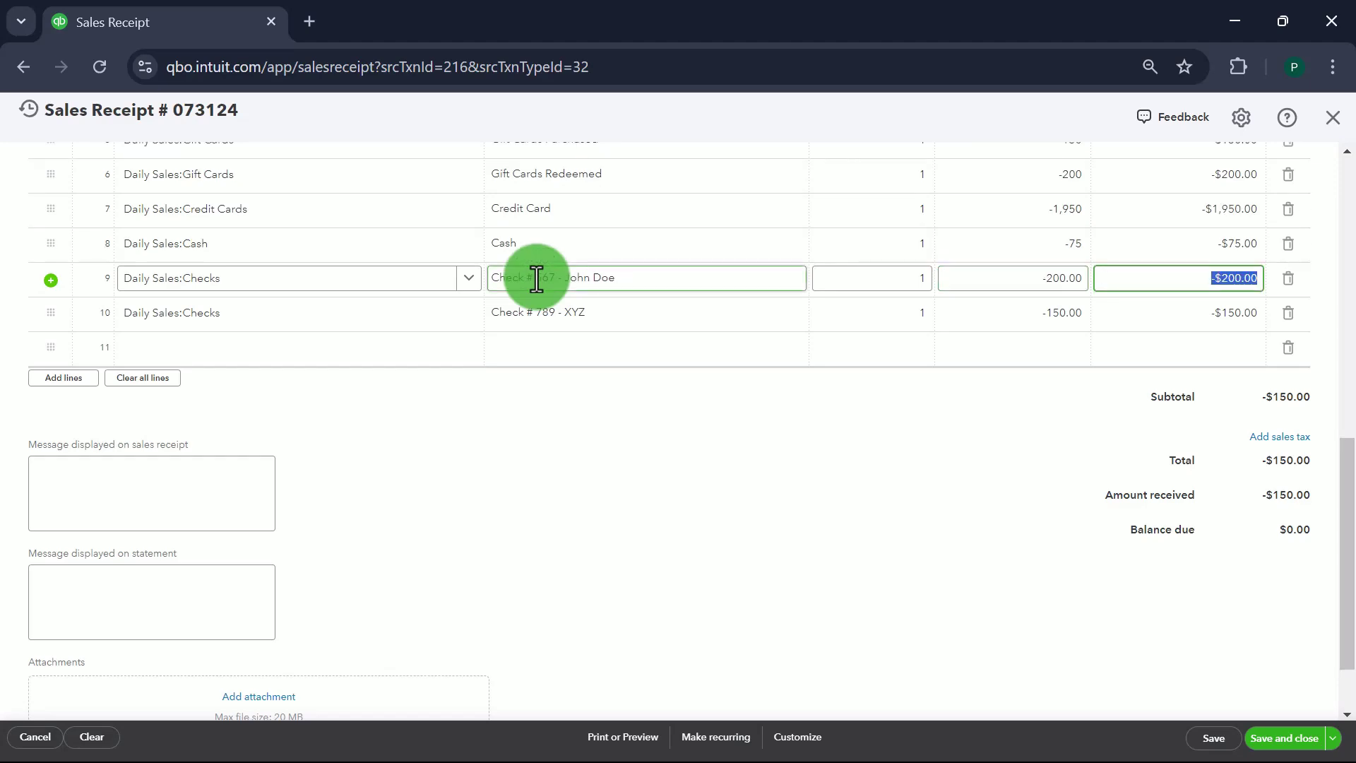
- Delete the "Check # 789 - XYZ" line and review the receipt's lines and totals
click(1287, 313)
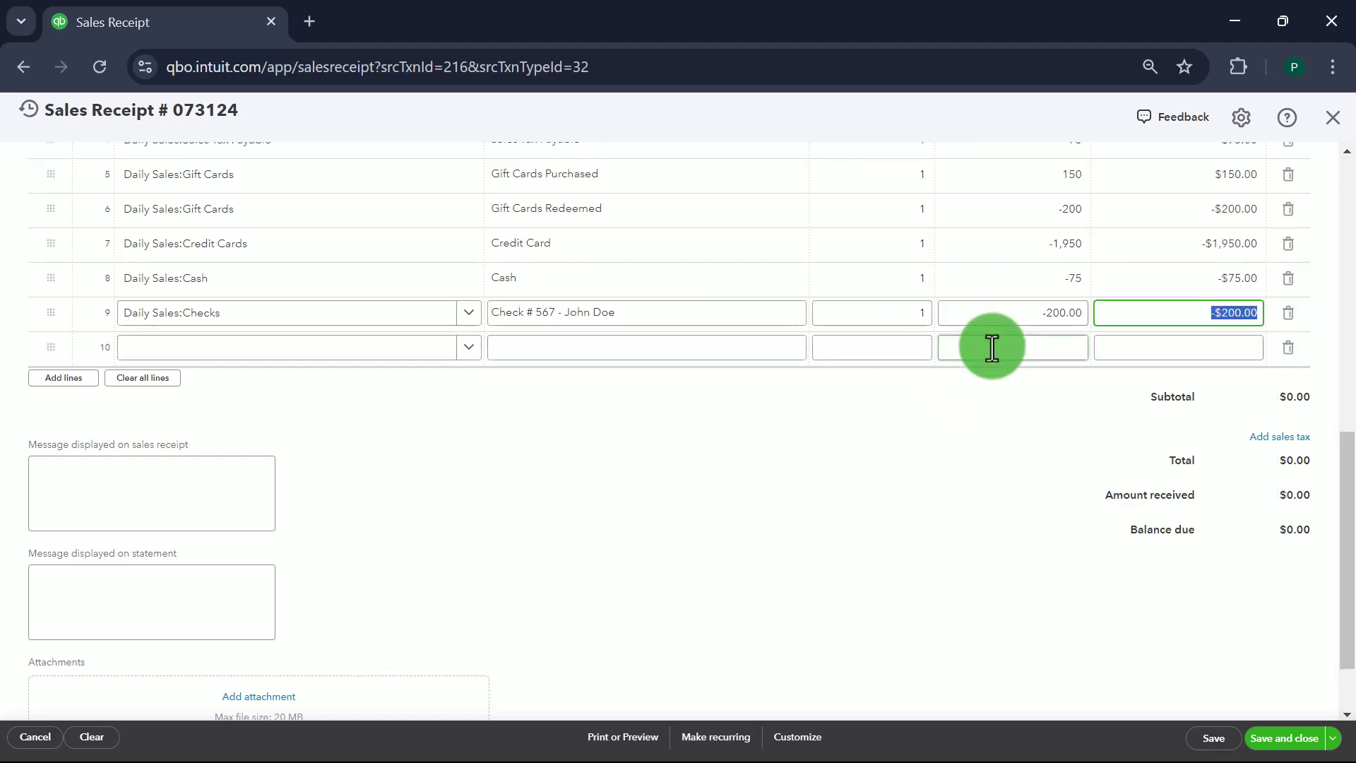
scroll(990, 348, up, 10)
scroll(991, 347, down, 8)
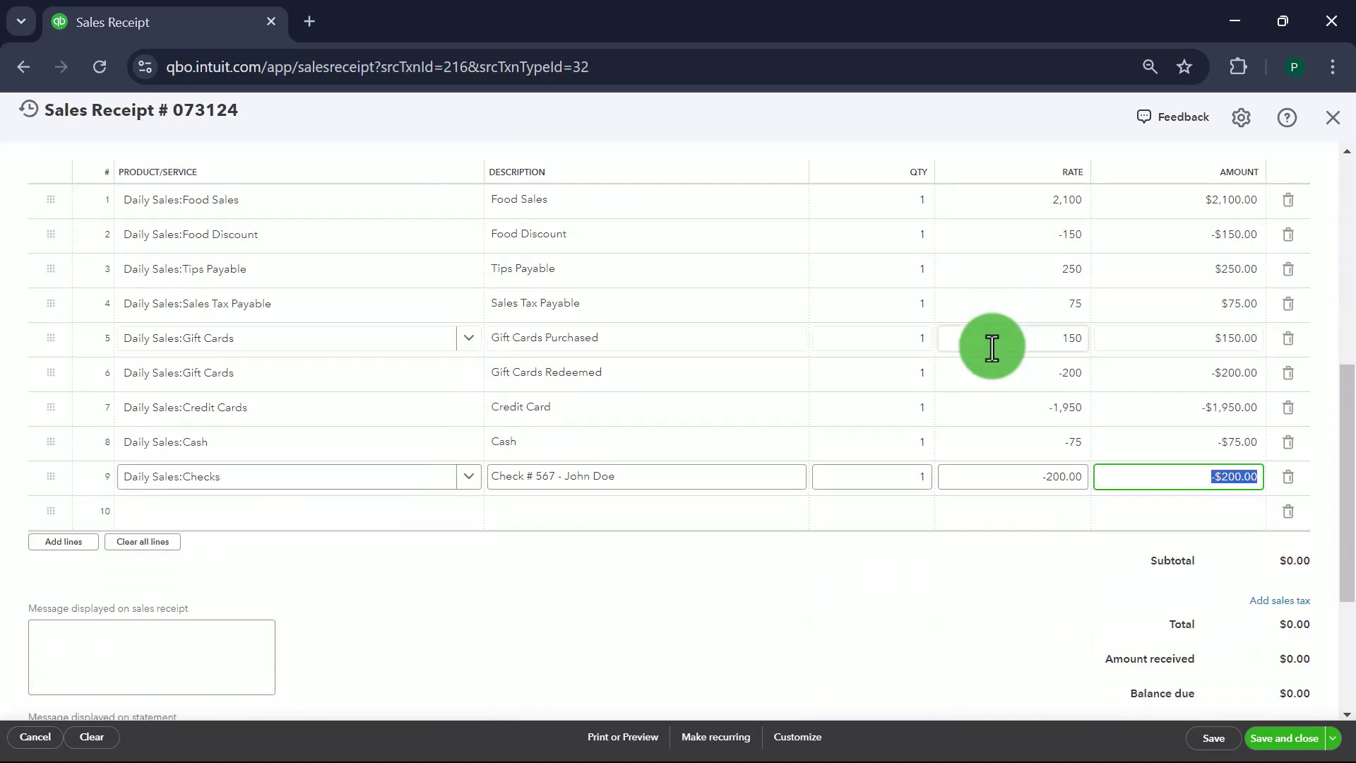
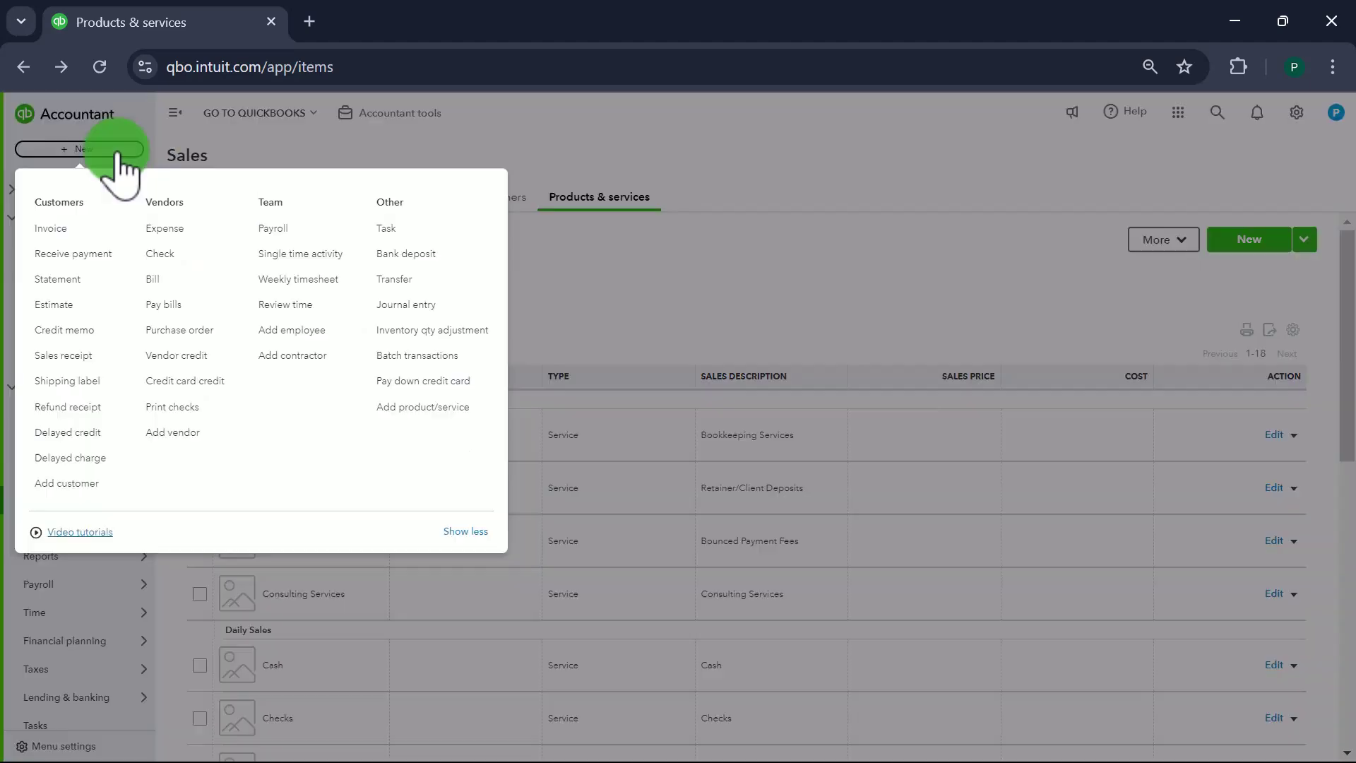
- Start a bank deposit and include the 07/30/2024 and 07/31/2024 Credit Card payments, checking their memos
click(427, 255)
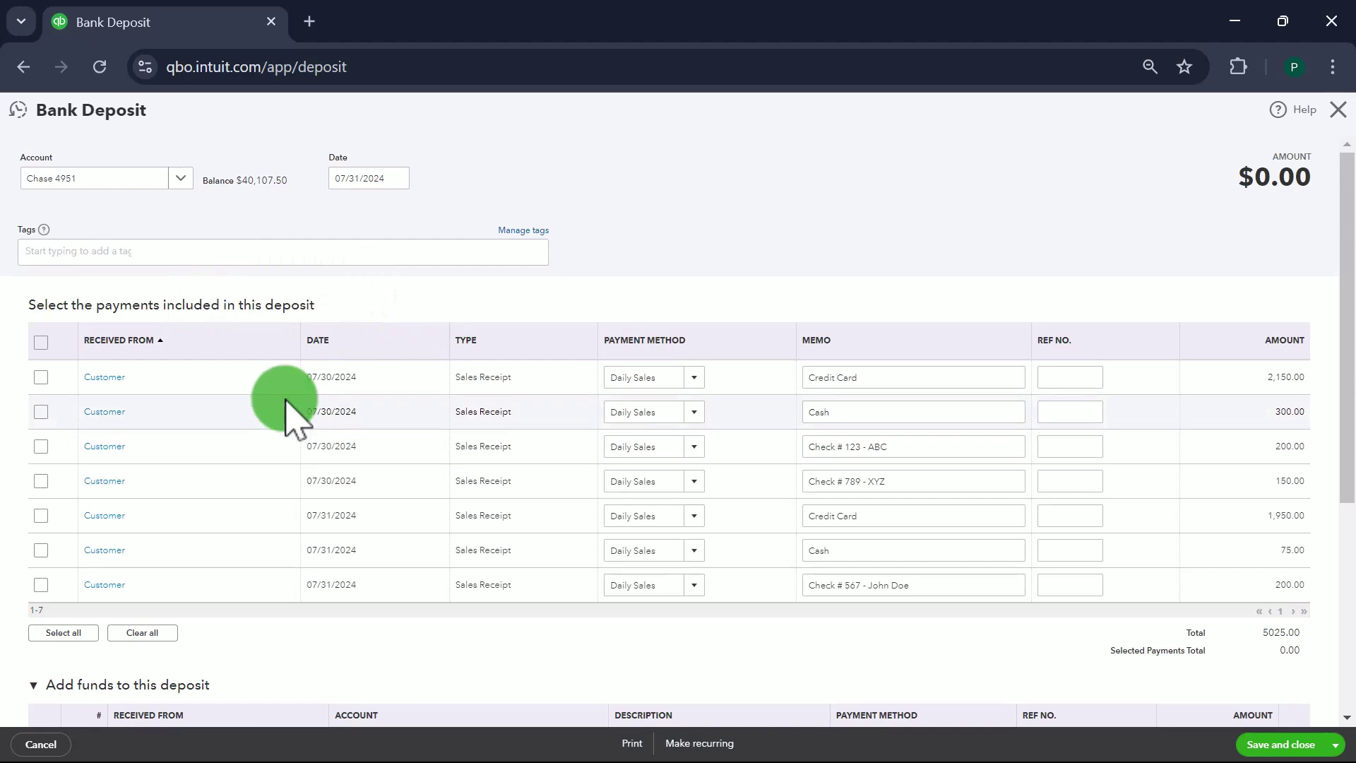
click(41, 377)
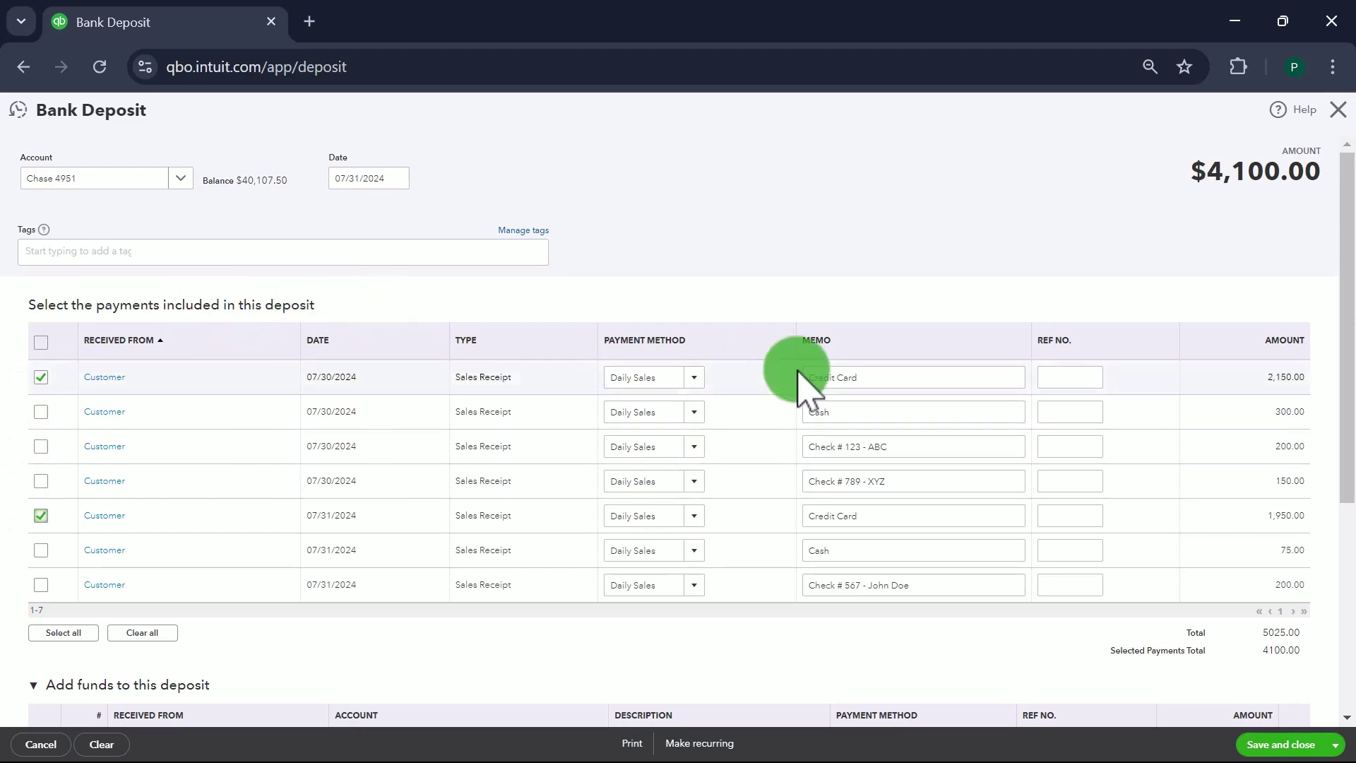
click(899, 382)
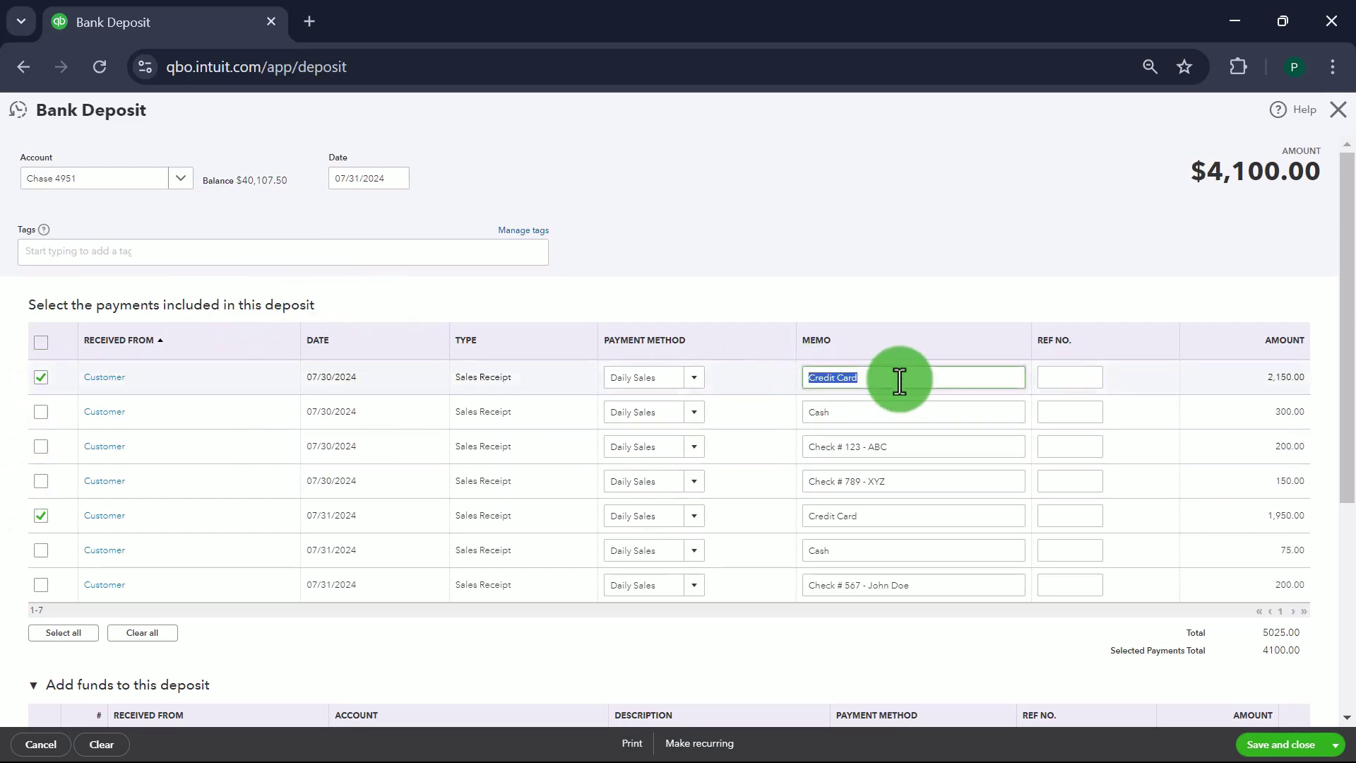
click(922, 517)
scroll(613, 420, down, 1)
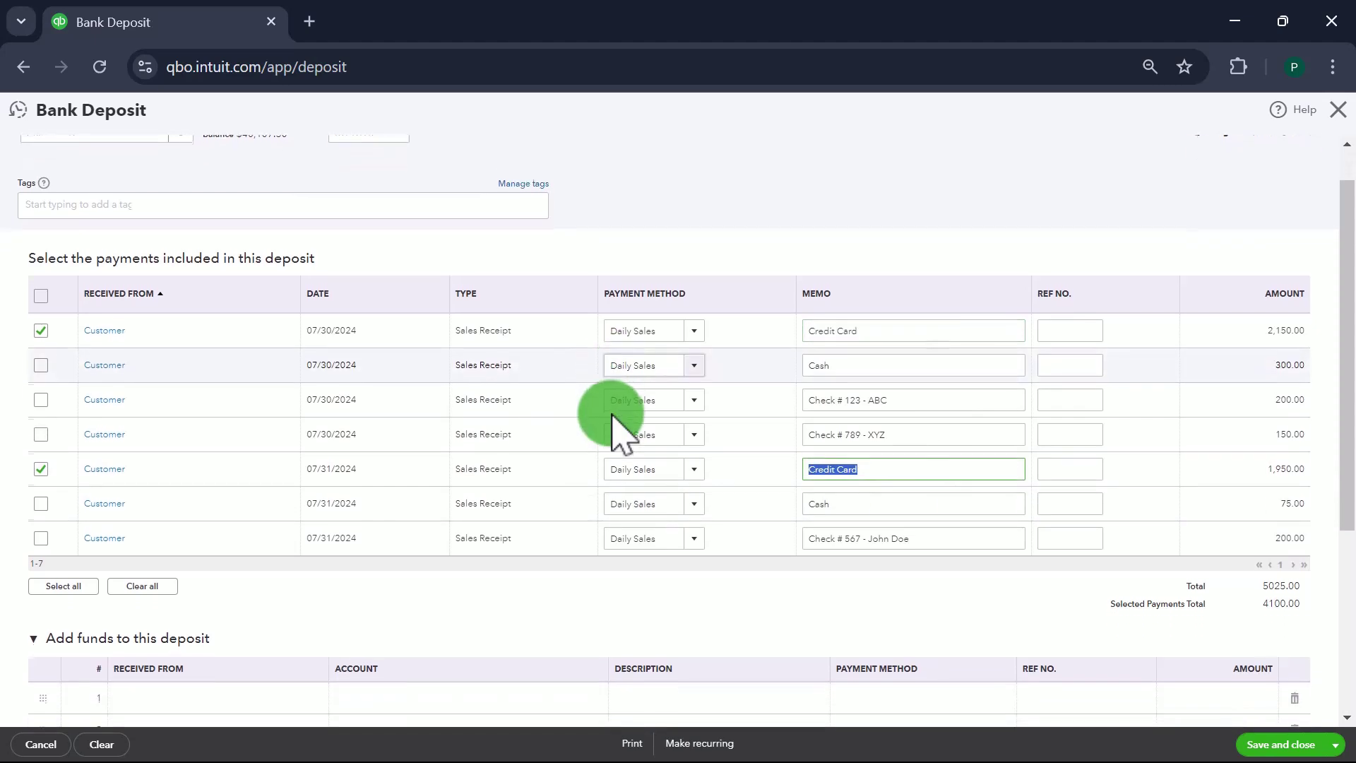
scroll(613, 420, up, 1)
scroll(620, 424, down, 1)
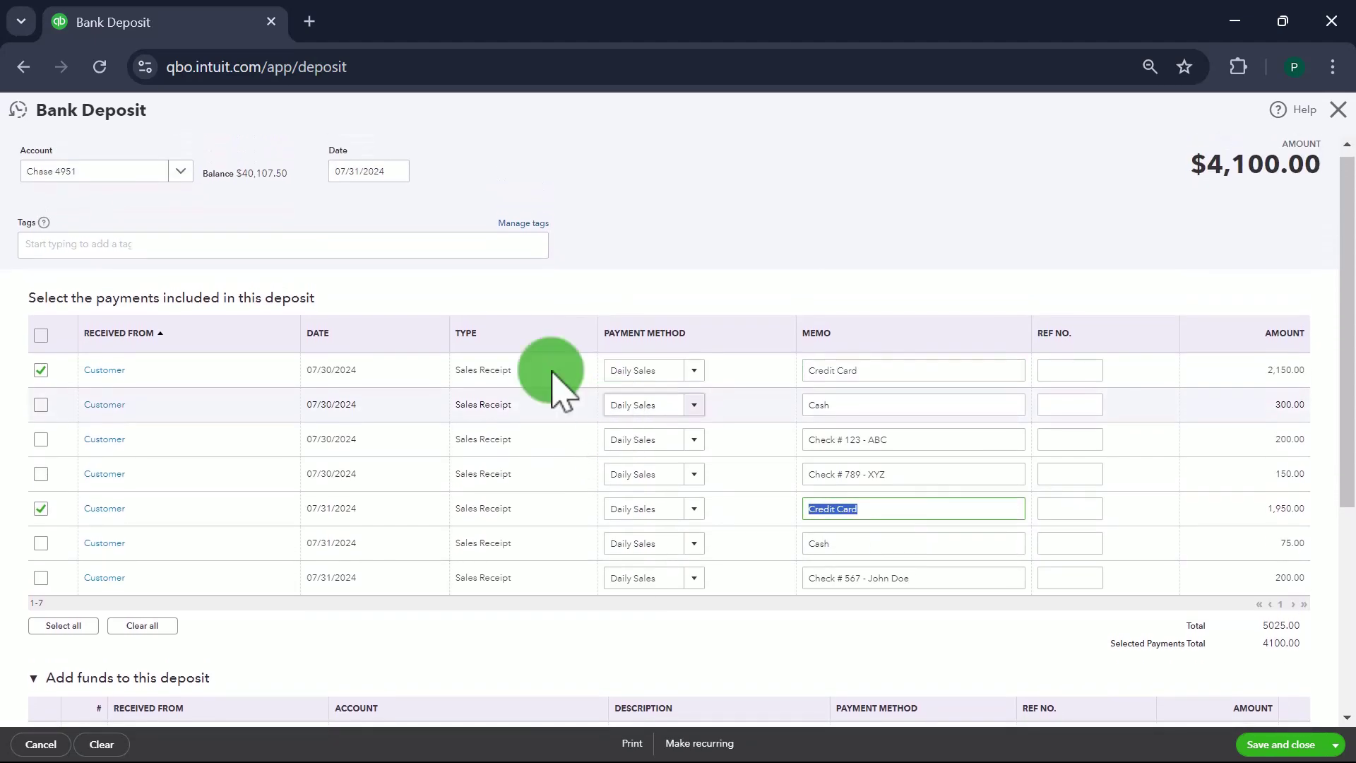
- Set the bank deposit's date to 08/02/2024
click(378, 176)
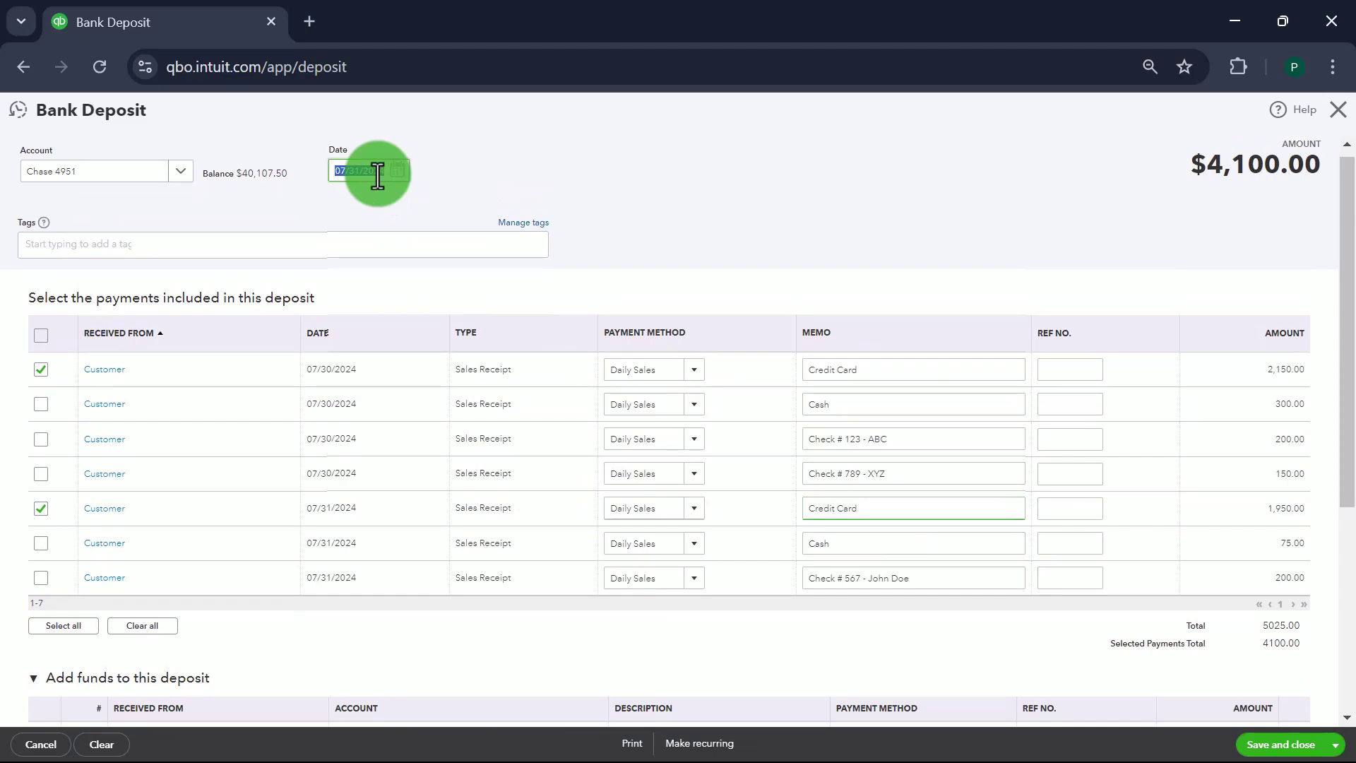
text(08/02)
key(Tab)
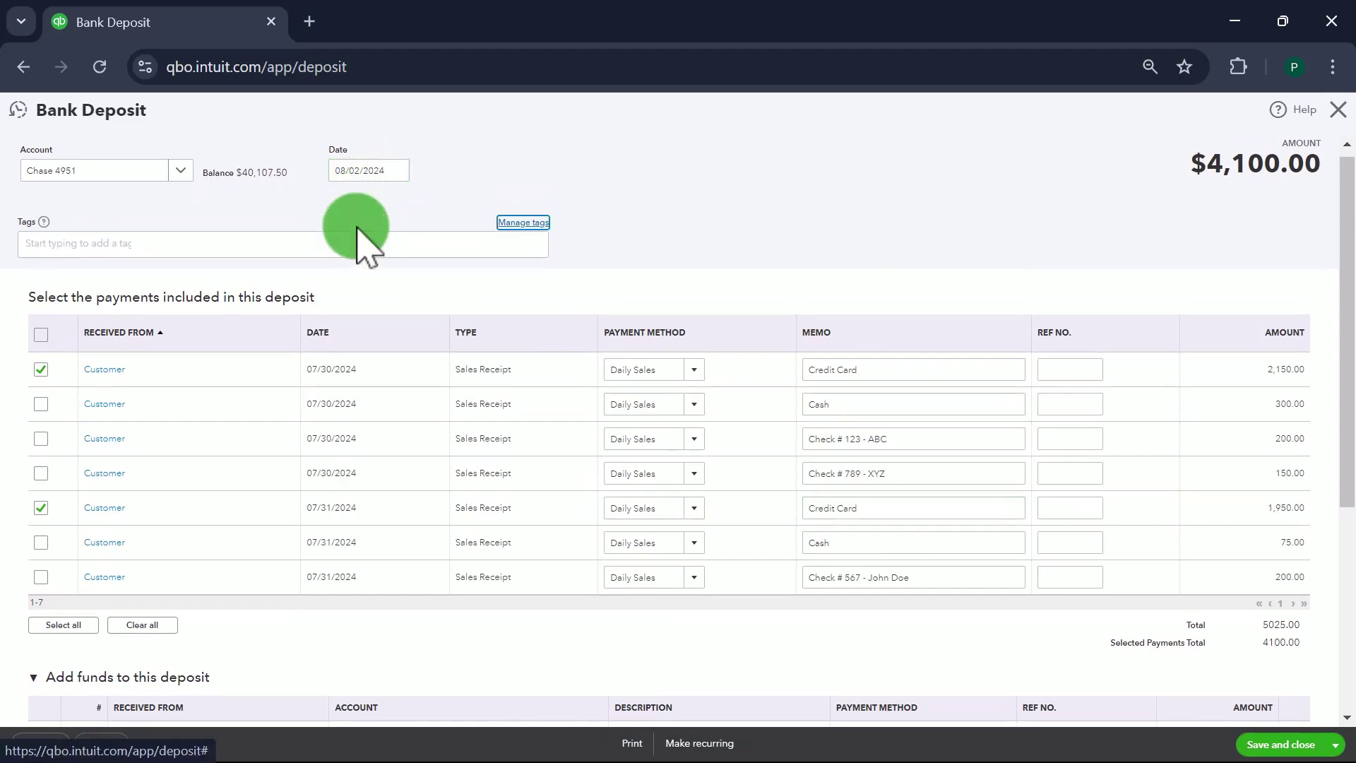
- Check the deposit account and selected payments total, and add a funds line received from Customer for Merchant Service Fees
click(180, 170)
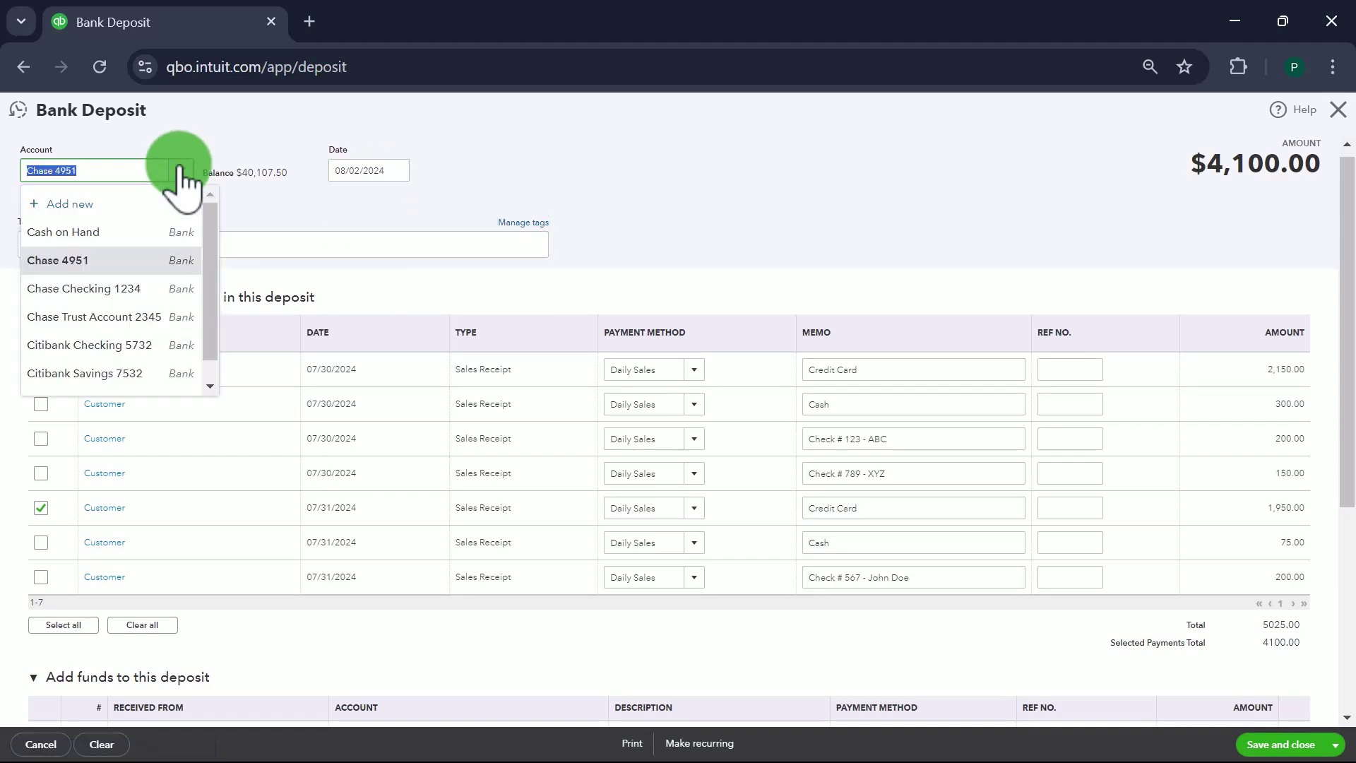
click(180, 170)
scroll(693, 462, down, 3)
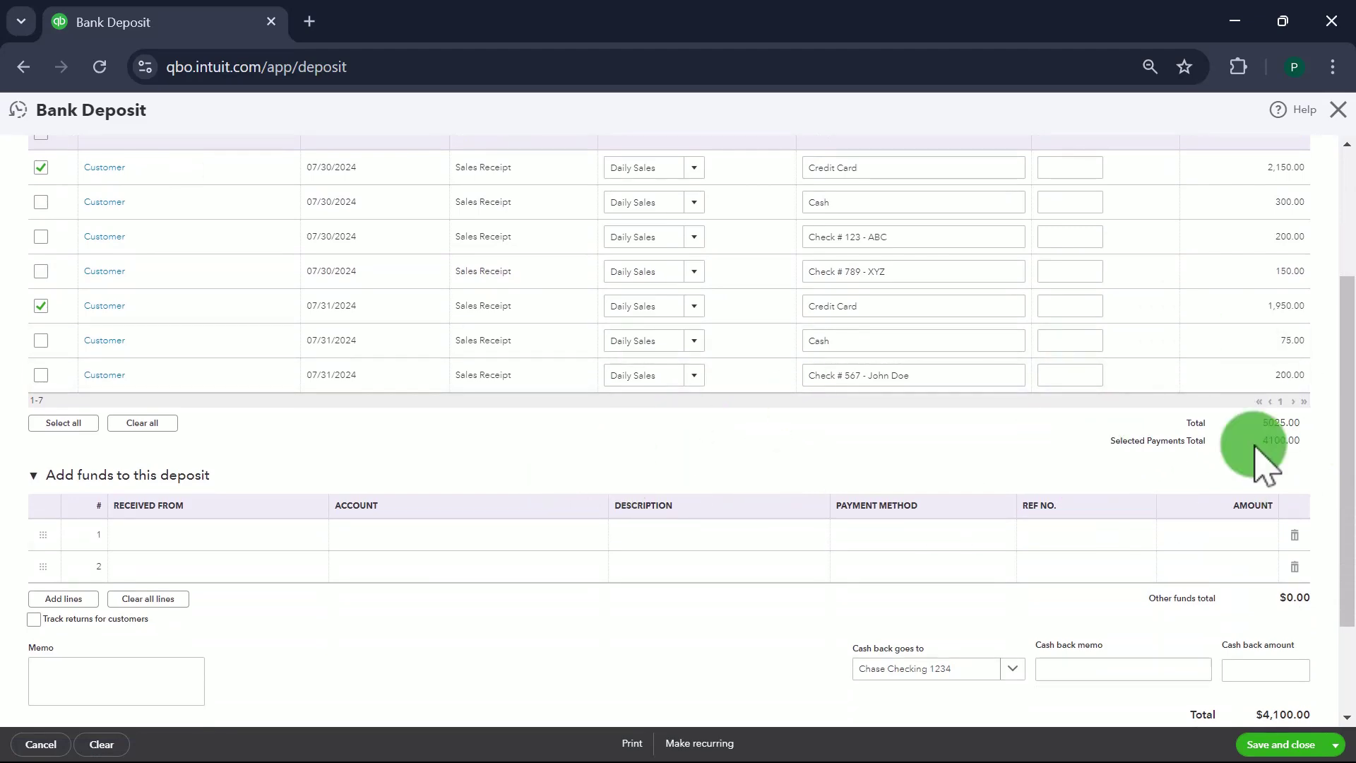
drag(1255, 444, 1305, 444)
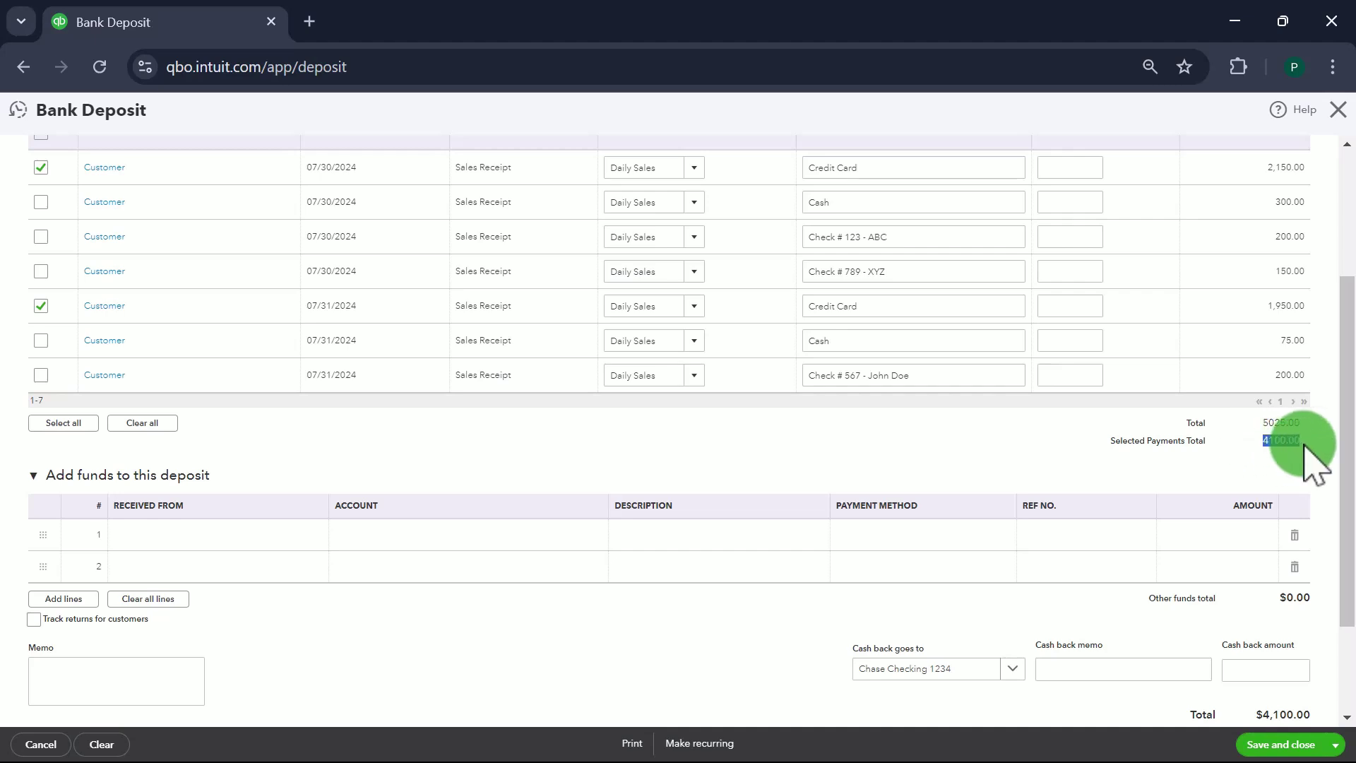
click(252, 537)
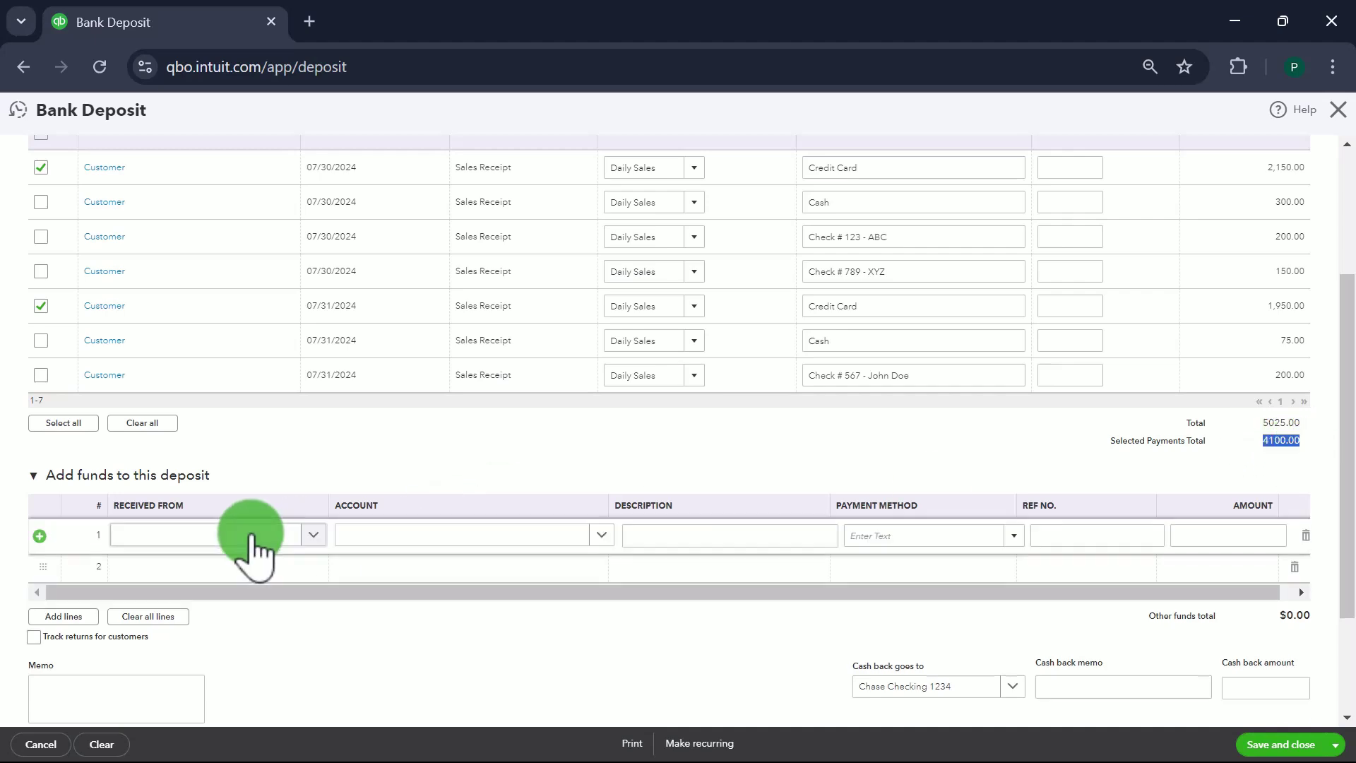
click(253, 537)
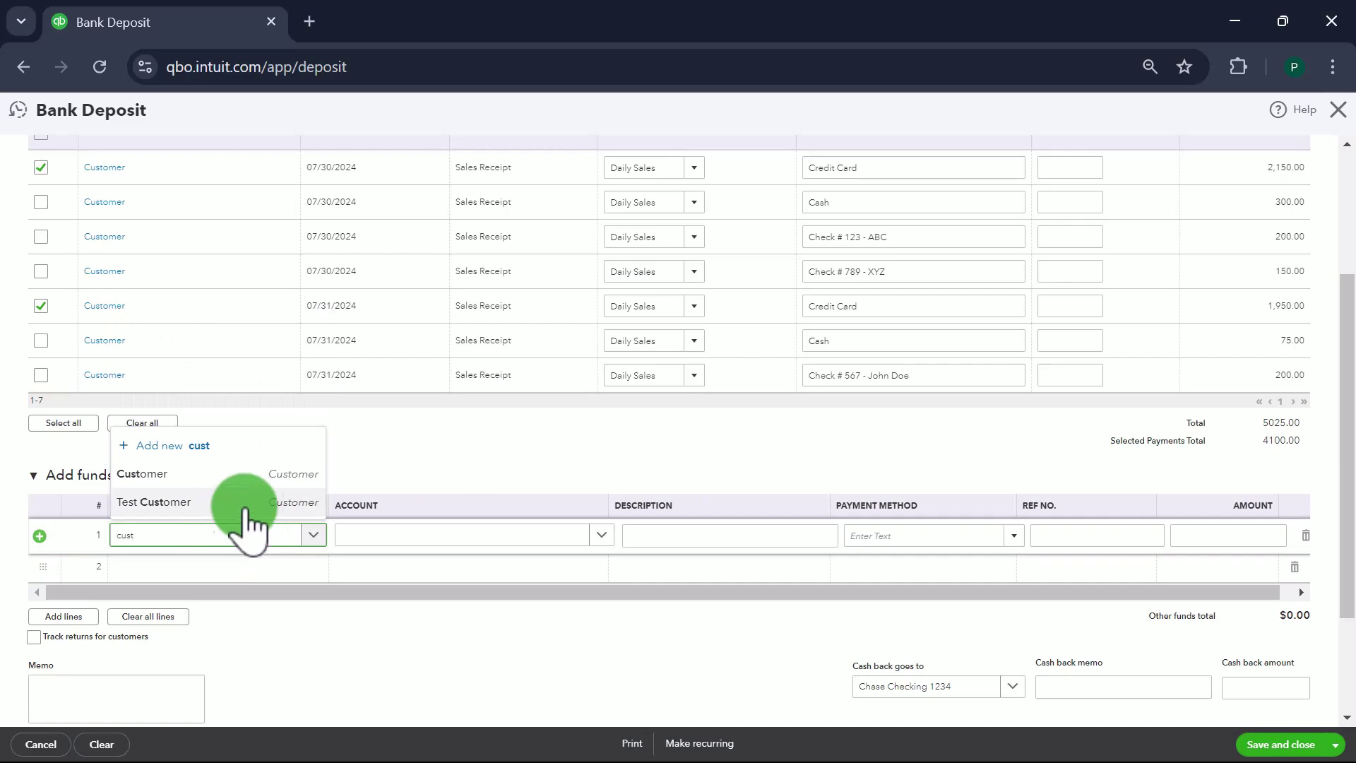
click(277, 475)
click(427, 535)
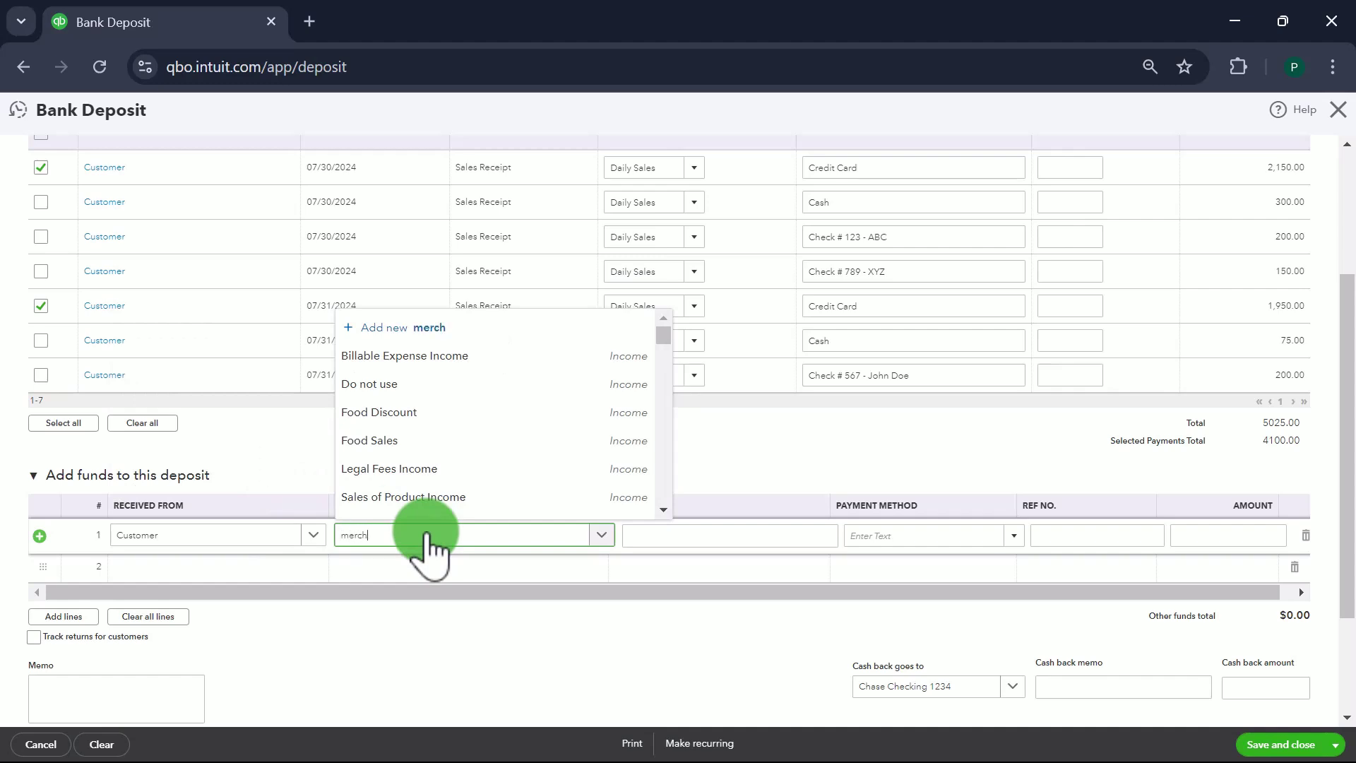
text(merch)
click(424, 503)
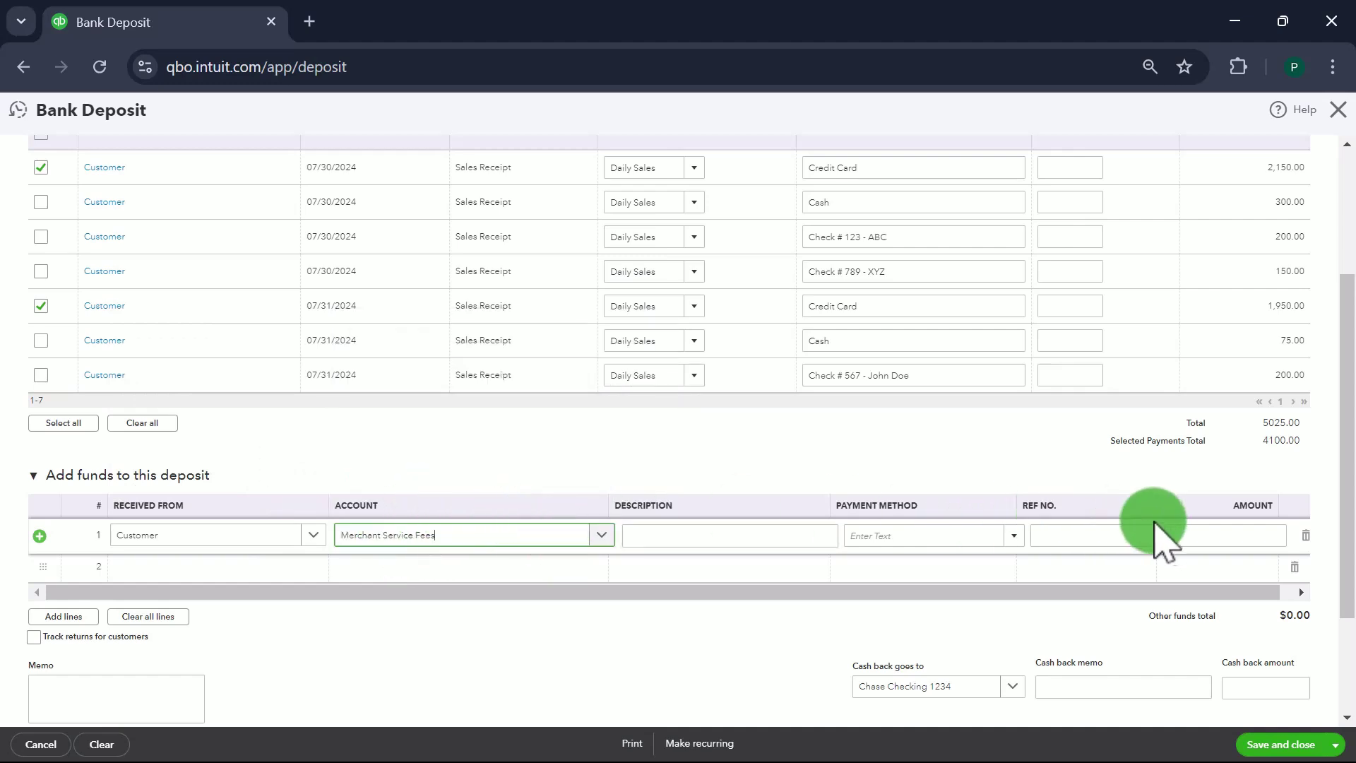
- Set the Merchant Service Fees line's amount to -120, review the deposit's total and payments, and save the deposit
click(1200, 531)
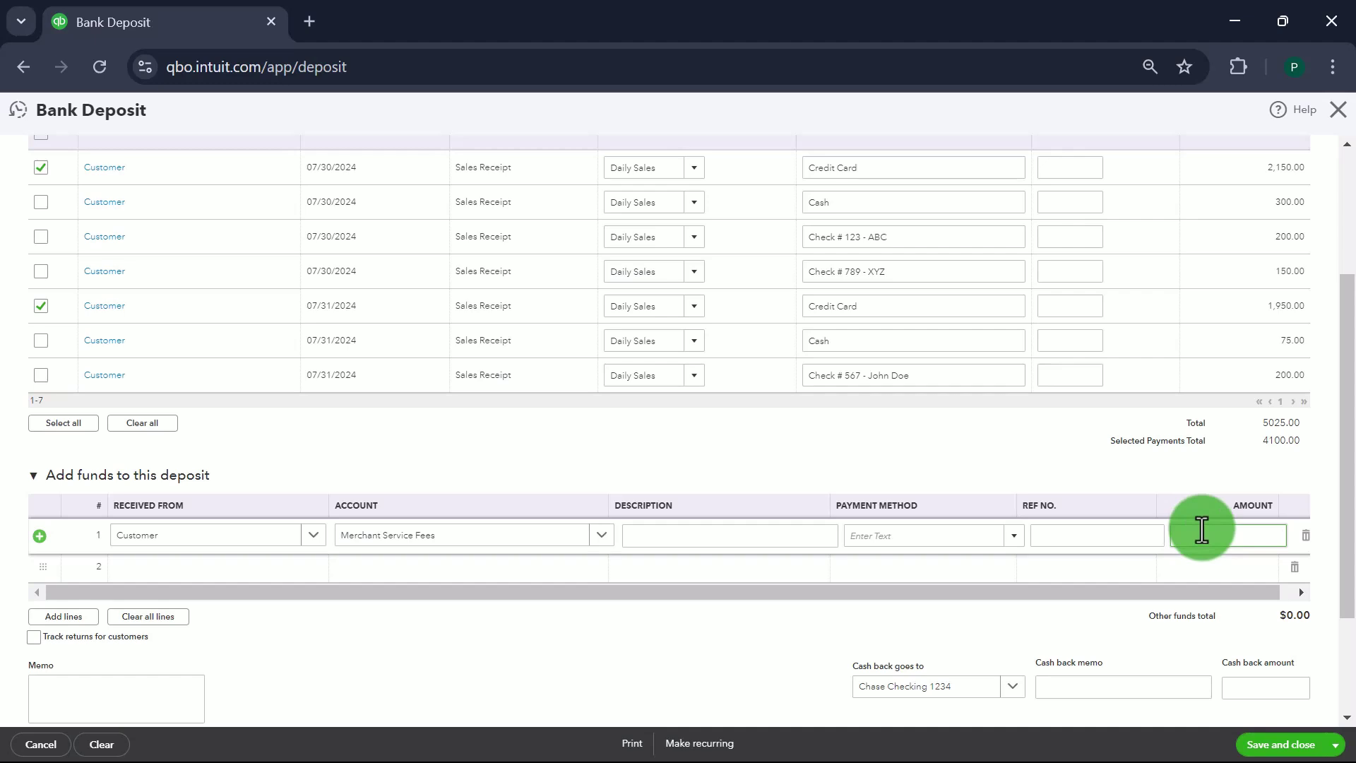
text(-120)
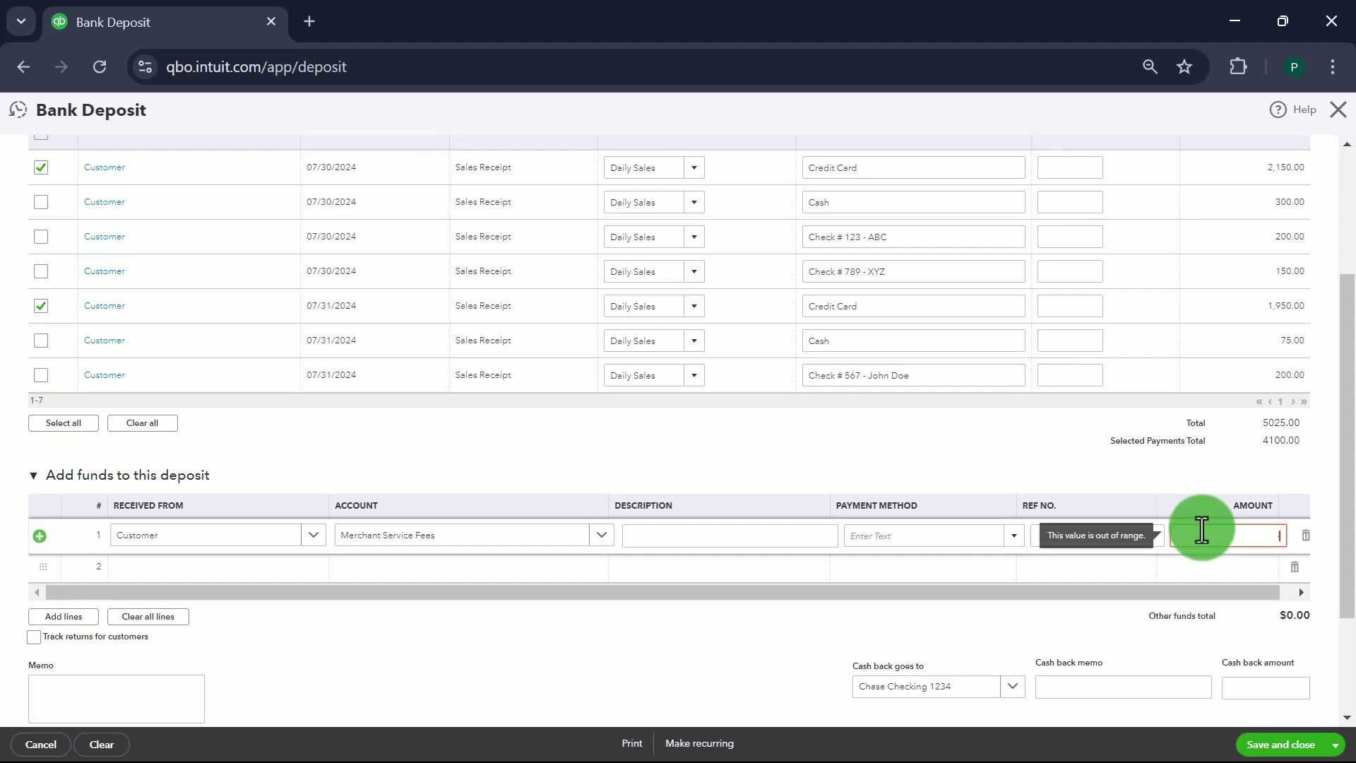
key(Tab)
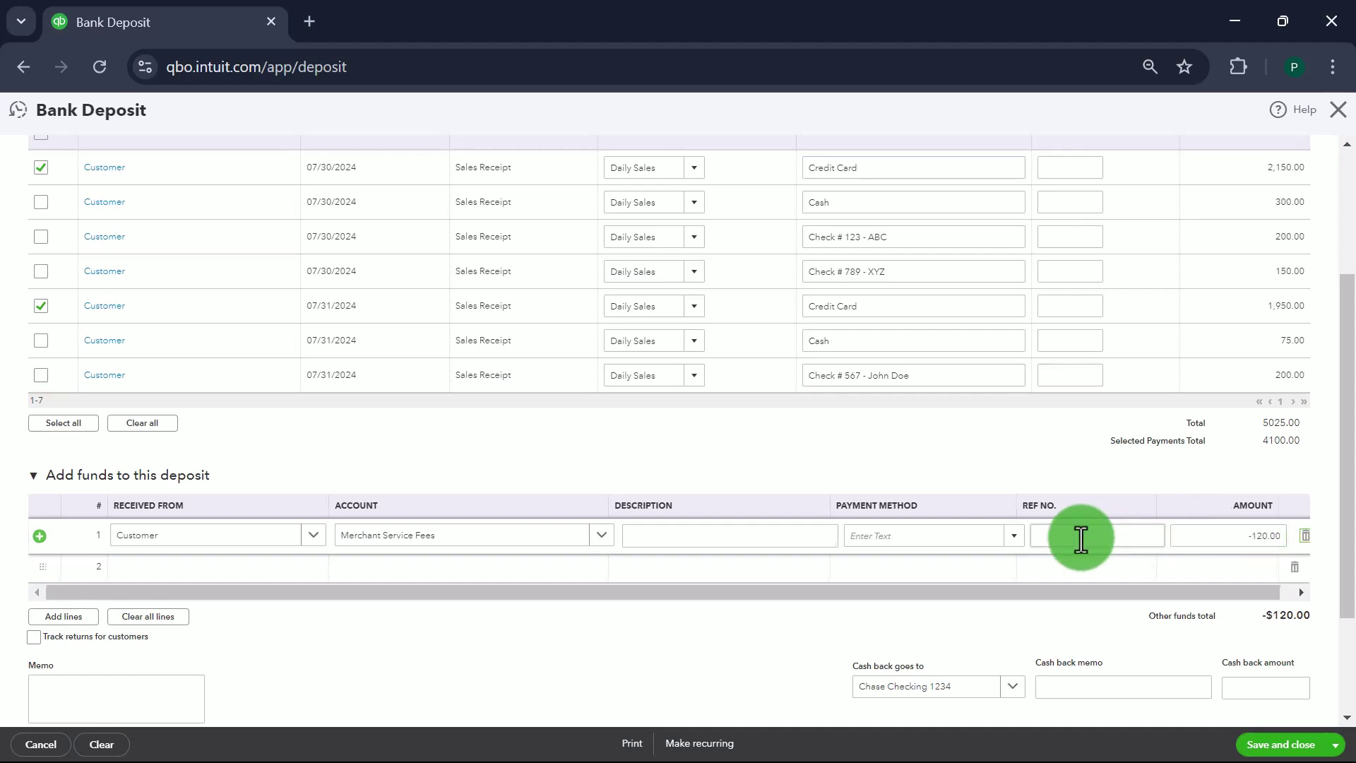
scroll(1080, 538, down, 2)
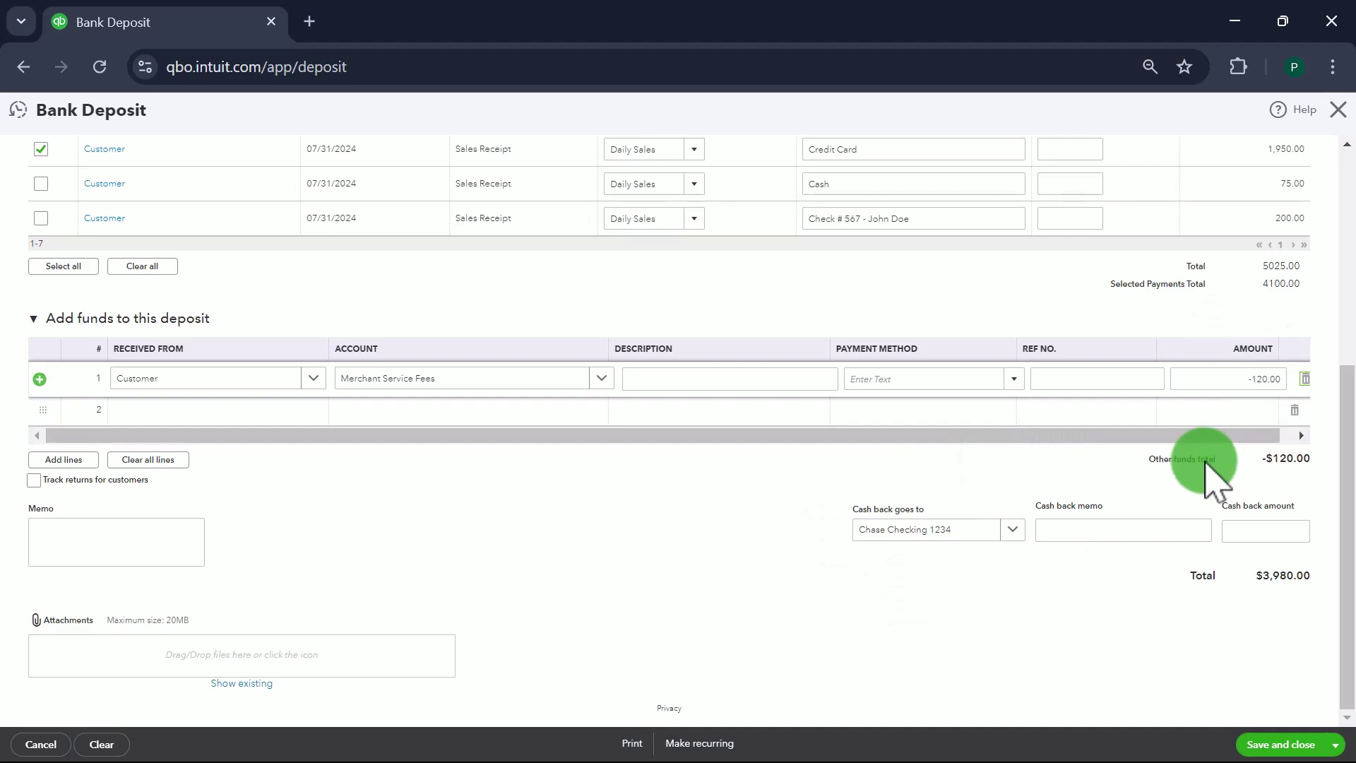
drag(1251, 594, 1284, 594)
click(1284, 595)
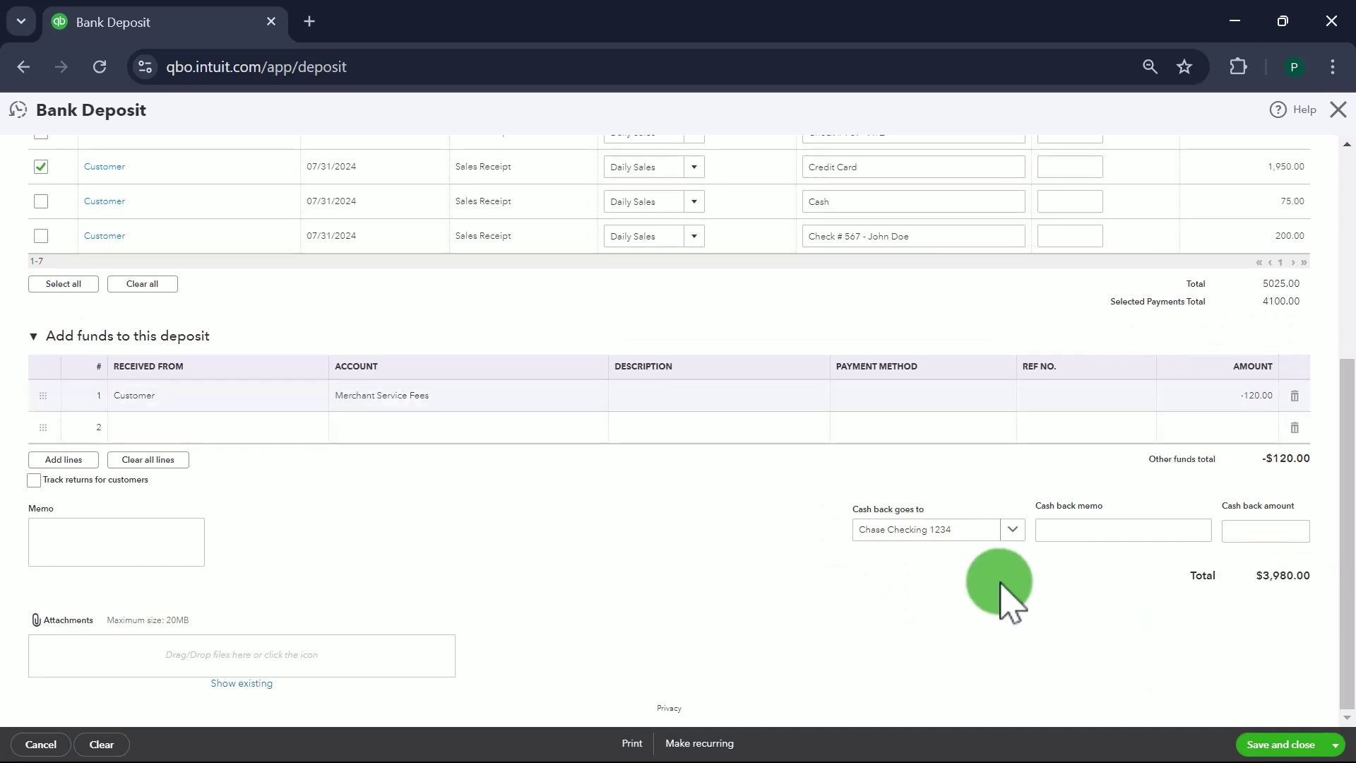
scroll(1007, 597, up, 1)
scroll(1001, 596, up, 5)
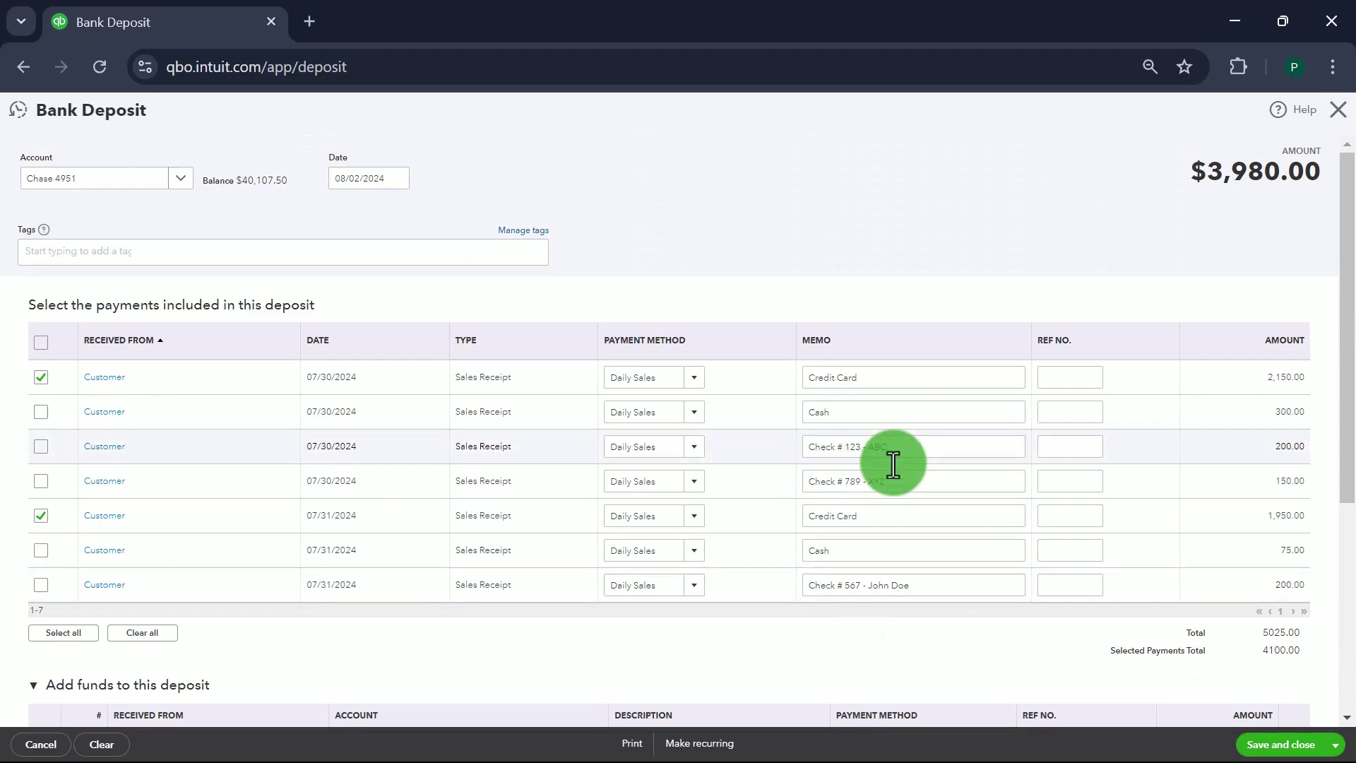
scroll(895, 462, down, 6)
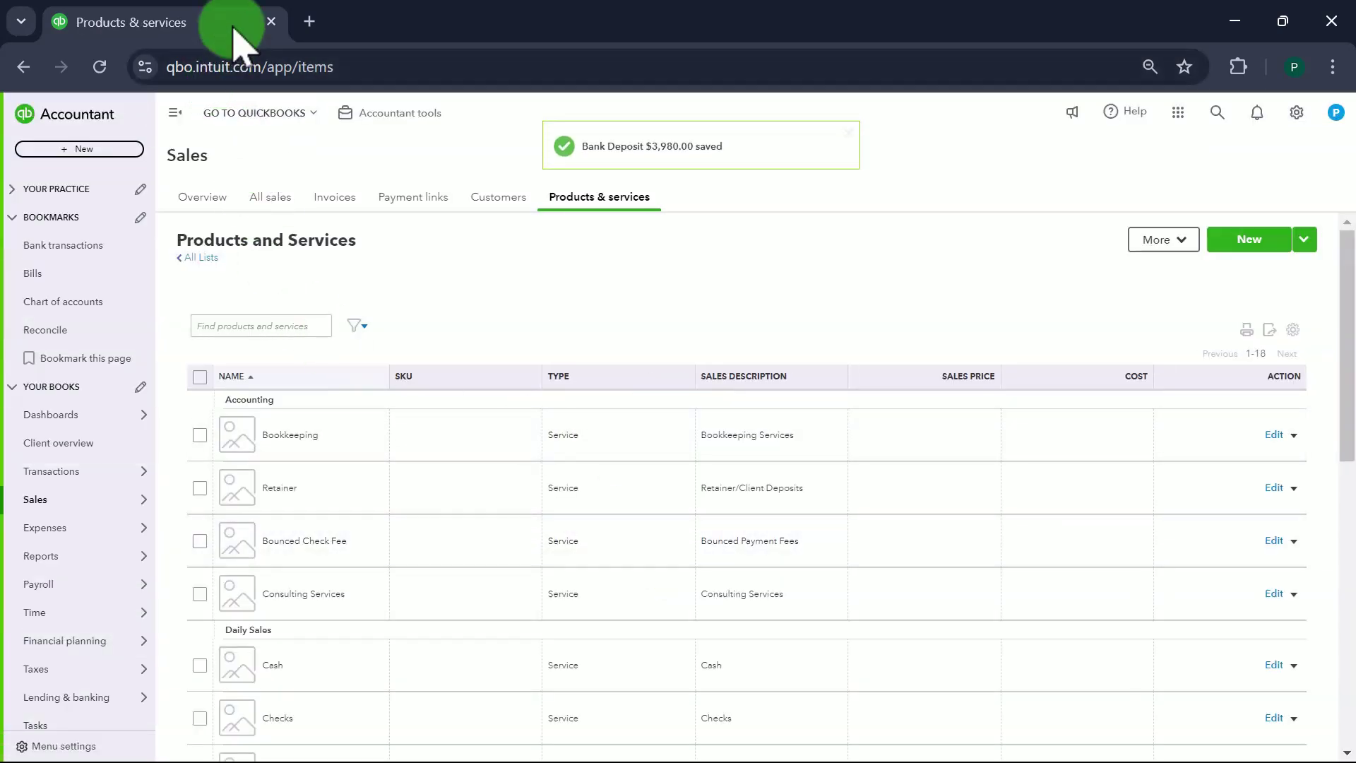
- Open the bank transactions in a separate browser tab and match the 08/02/2024 Merchant Deposit in Chase 4951
right_click(233, 42)
click(322, 212)
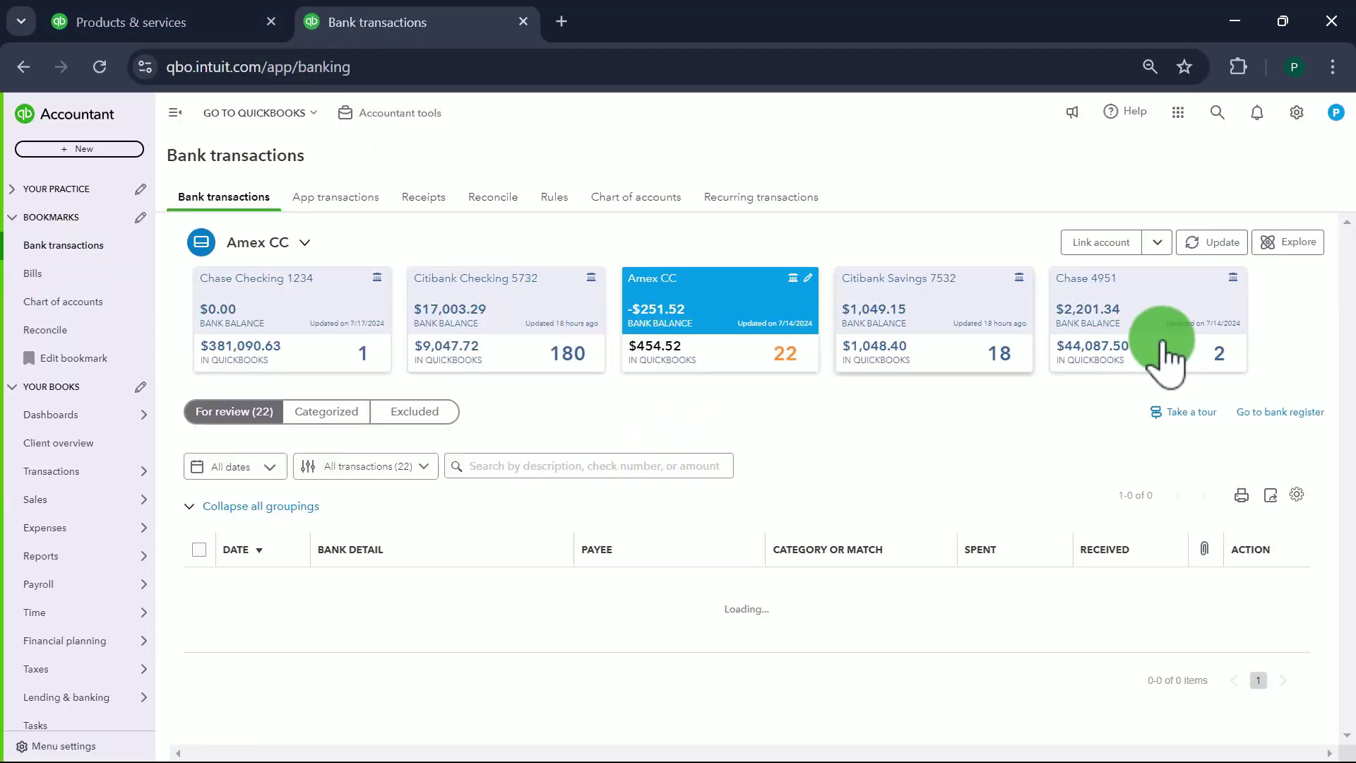
click(1156, 339)
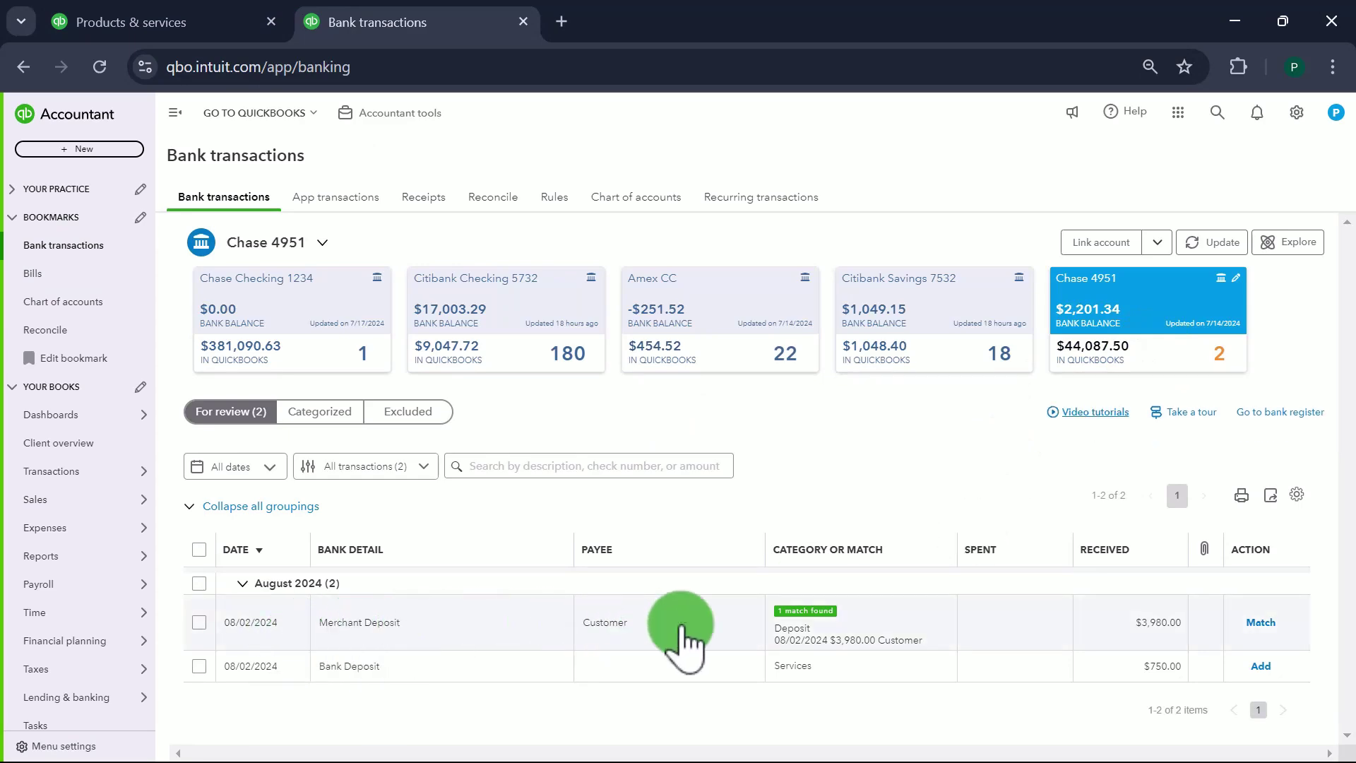
click(1261, 623)
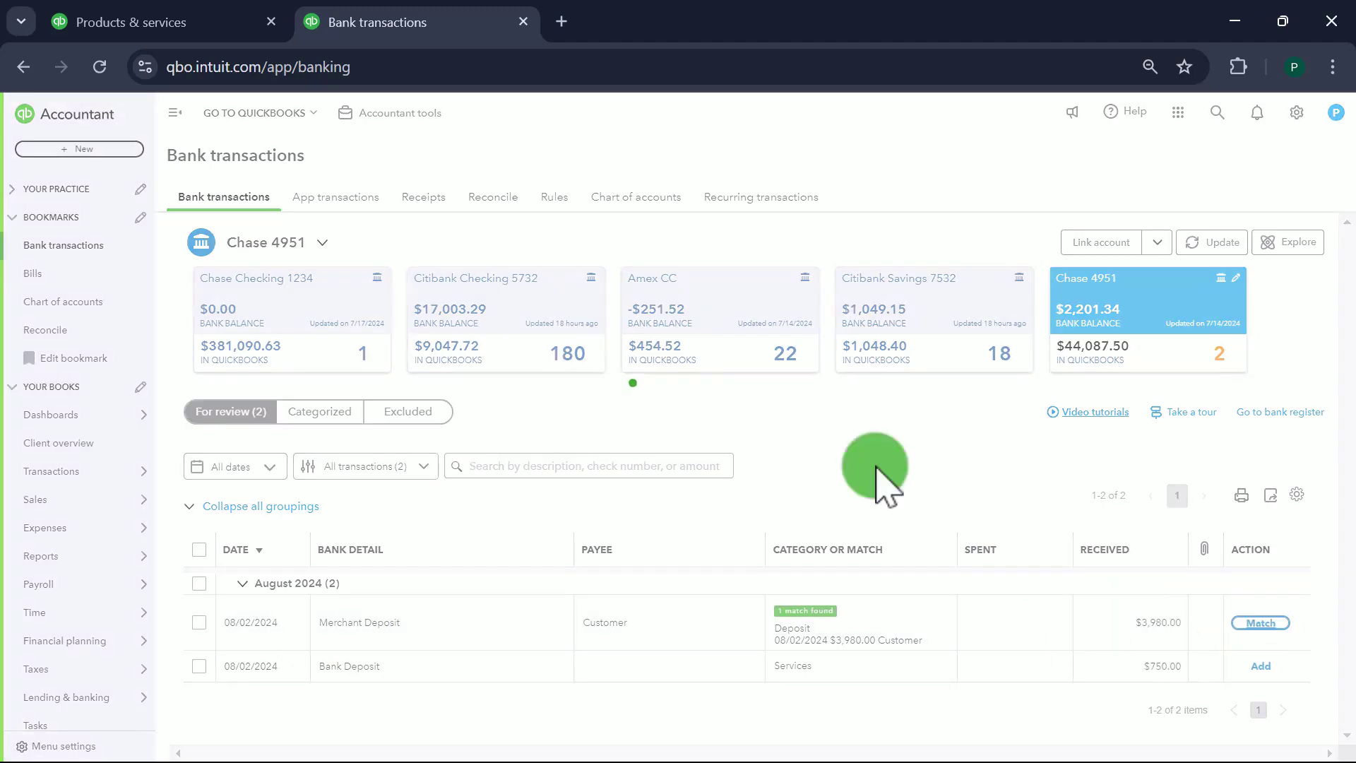
- Start another bank deposit and include all the remaining cash and check payments from 07/30/2024 and 07/31/2024
click(188, 32)
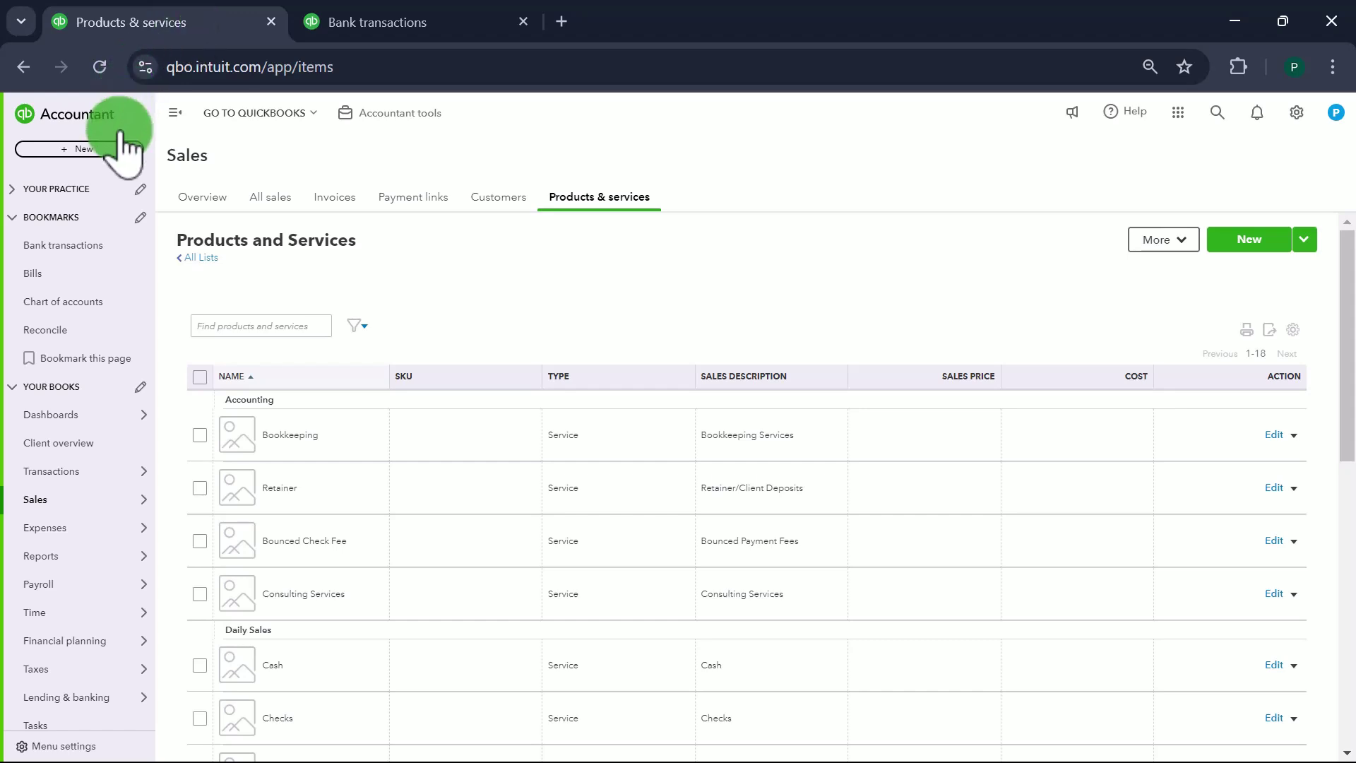
click(106, 150)
click(410, 253)
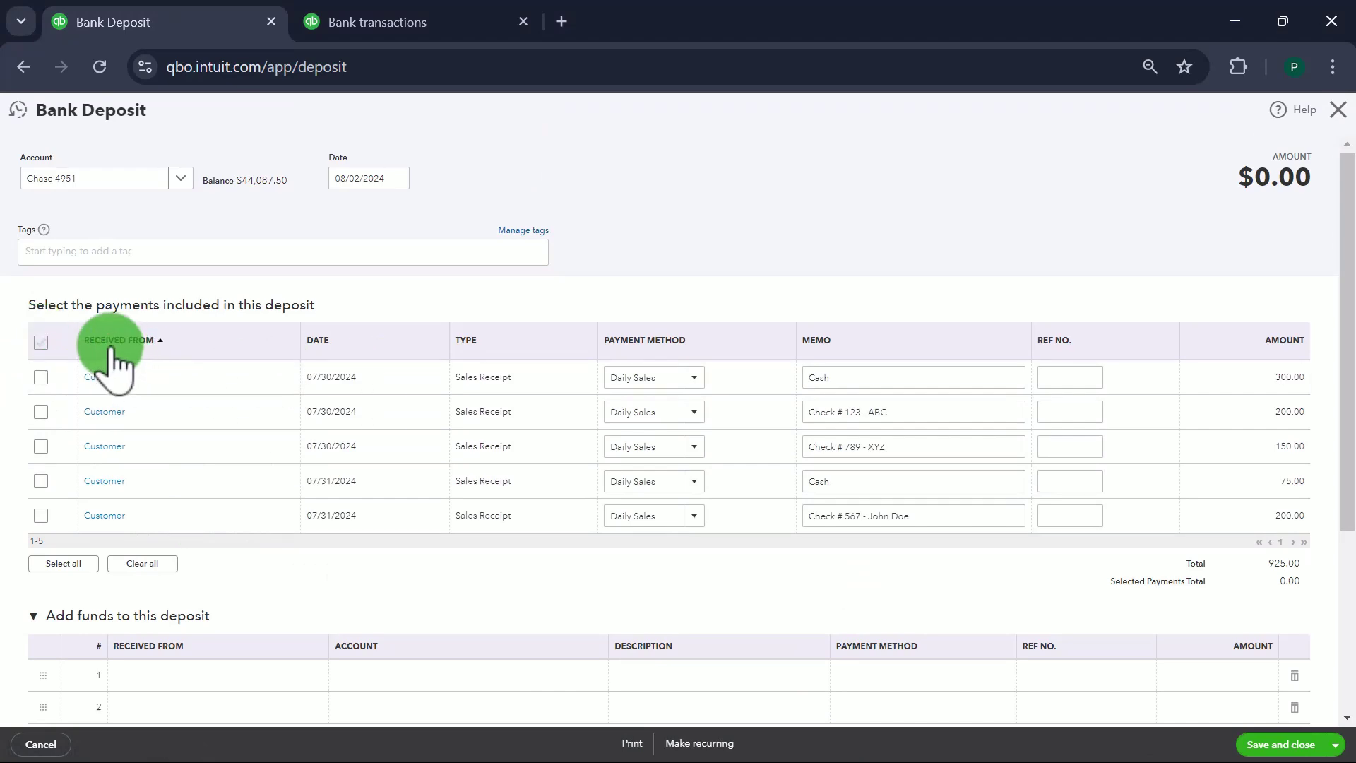
click(40, 343)
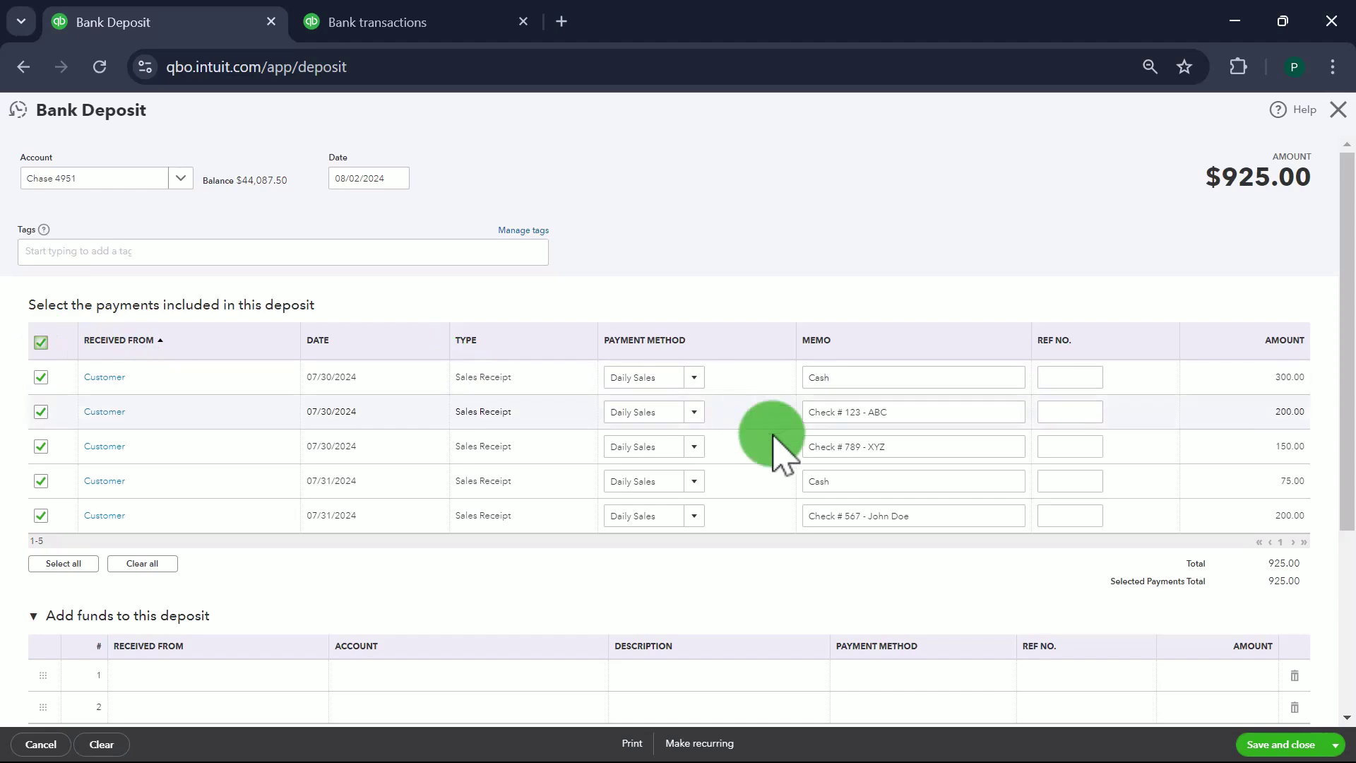
scroll(1008, 514, down, 1)
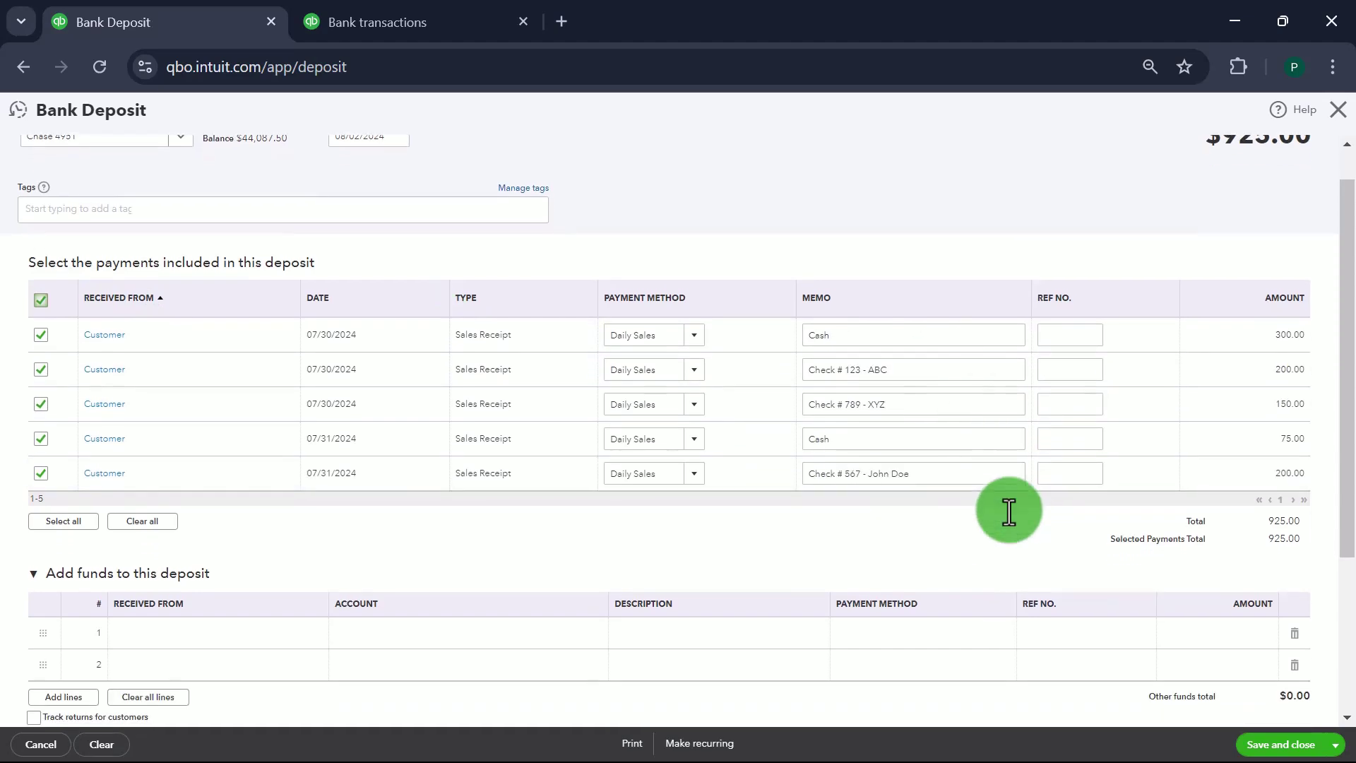
scroll(1130, 395, down, 3)
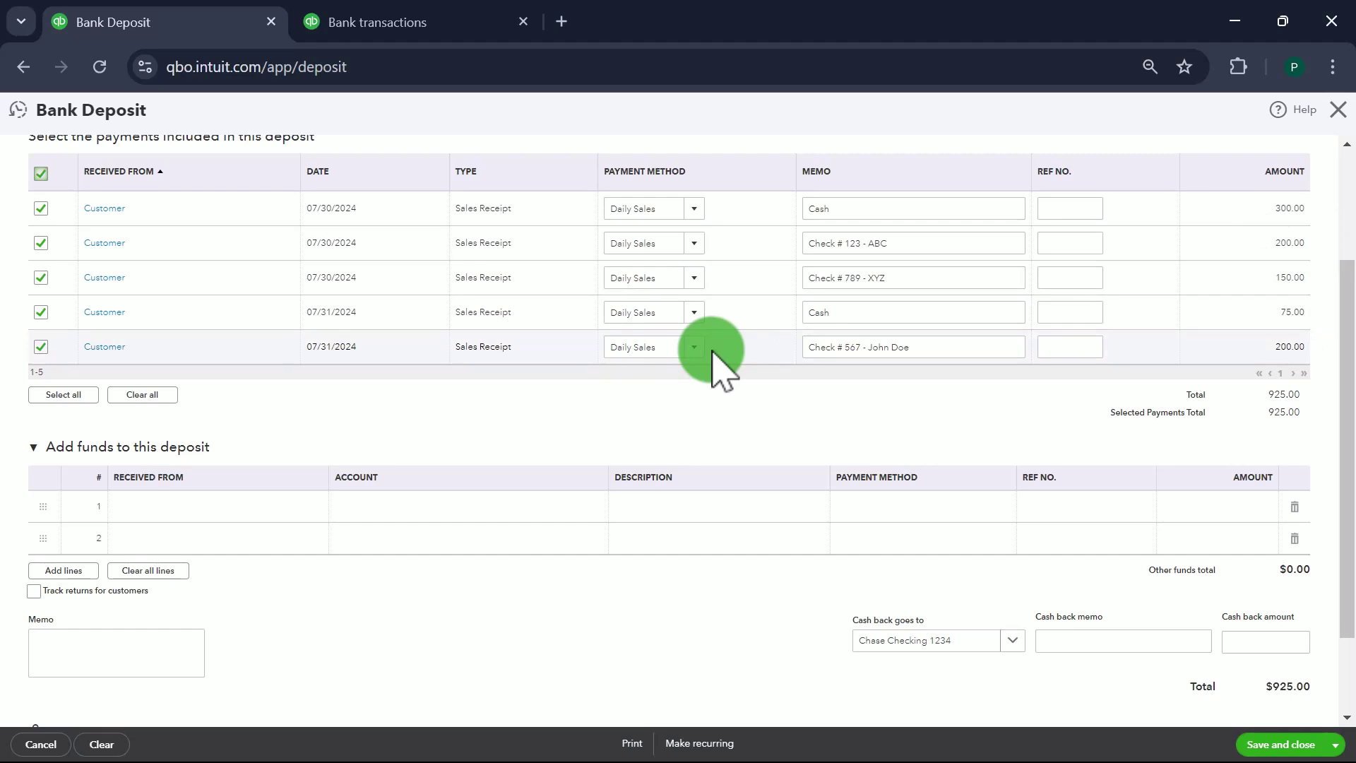
- Add a funds line to the deposit, received from Customer and assigned to the Cash on Hand account
click(259, 512)
click(259, 512)
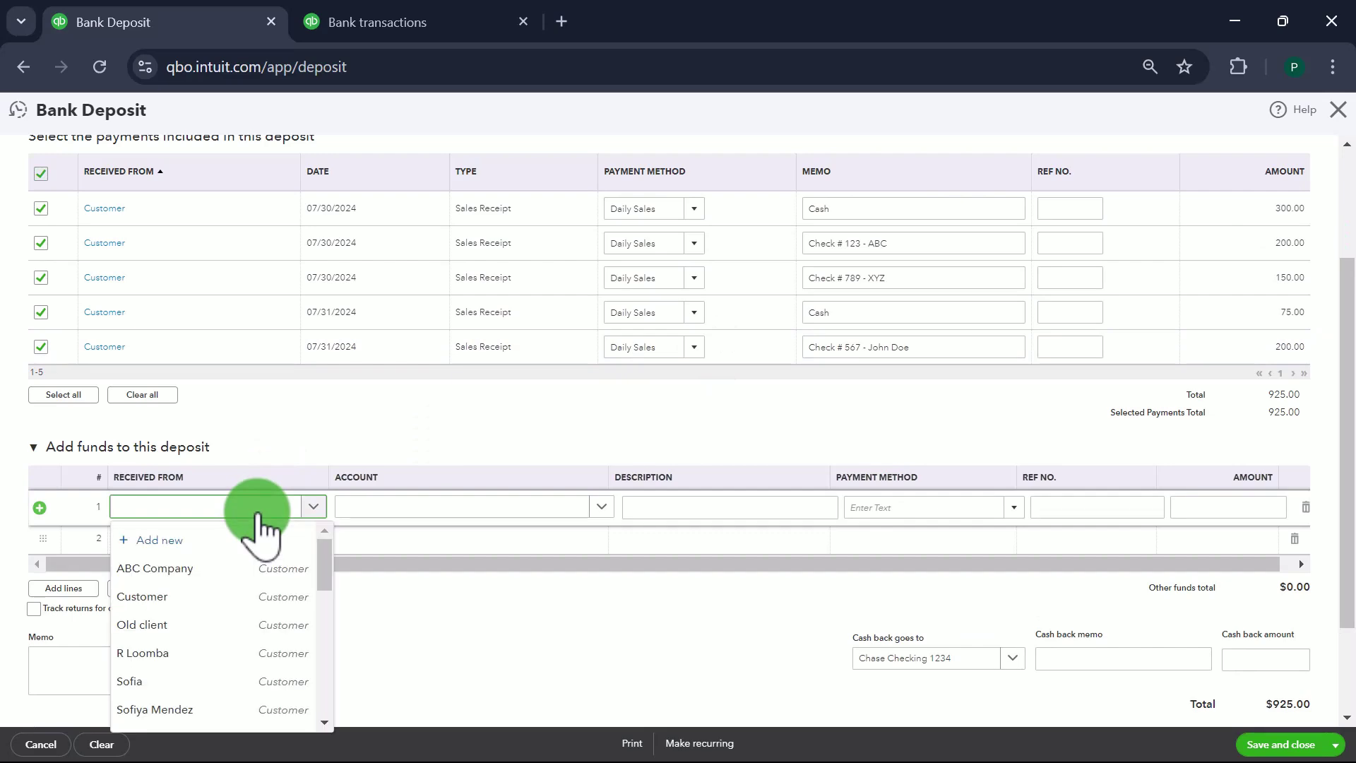
text(custom)
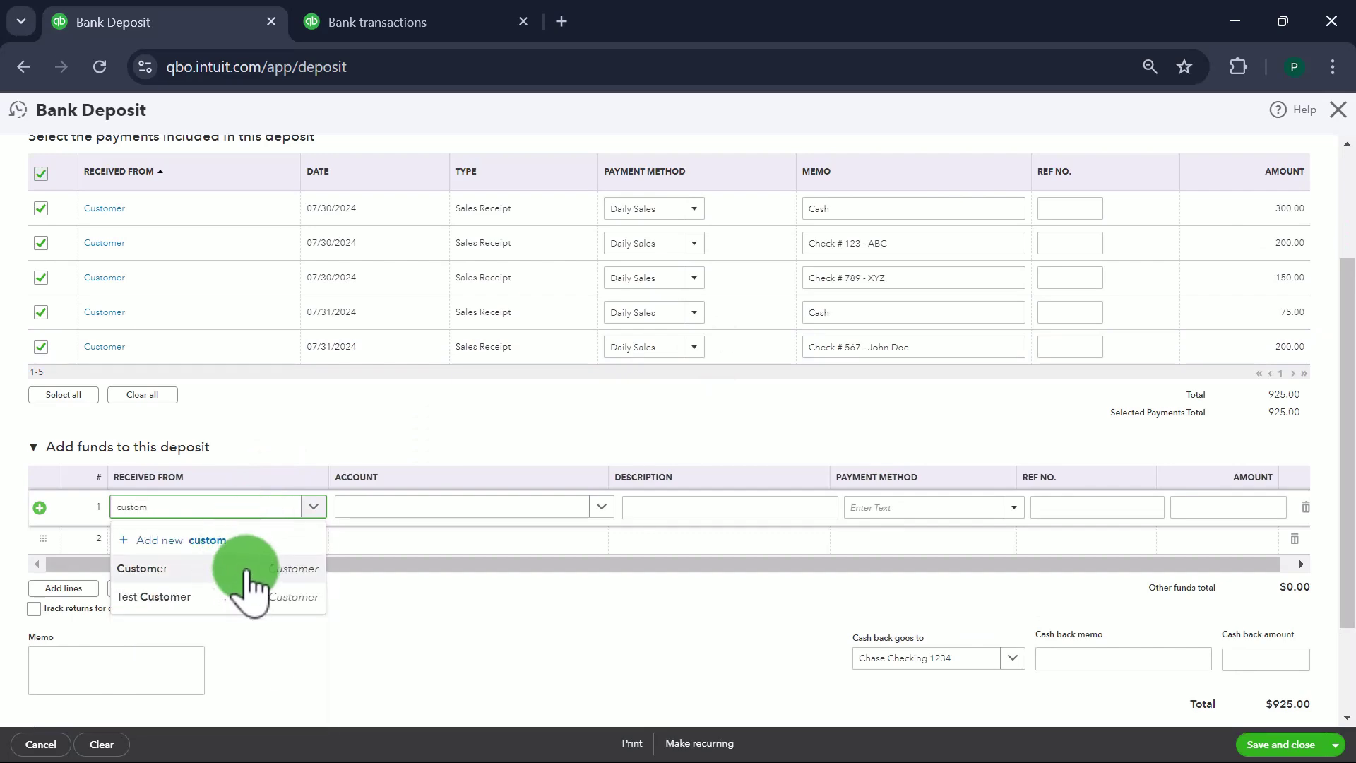
click(256, 569)
click(441, 507)
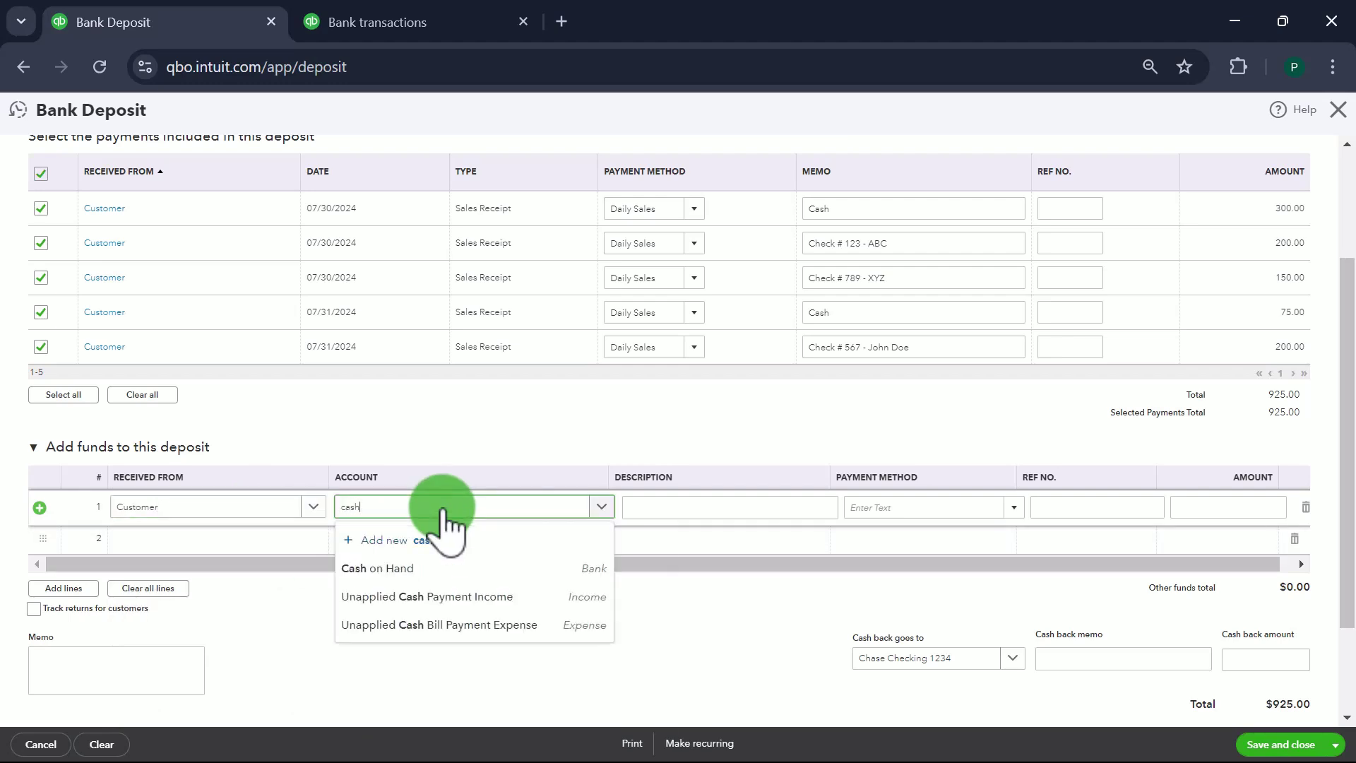
click(447, 567)
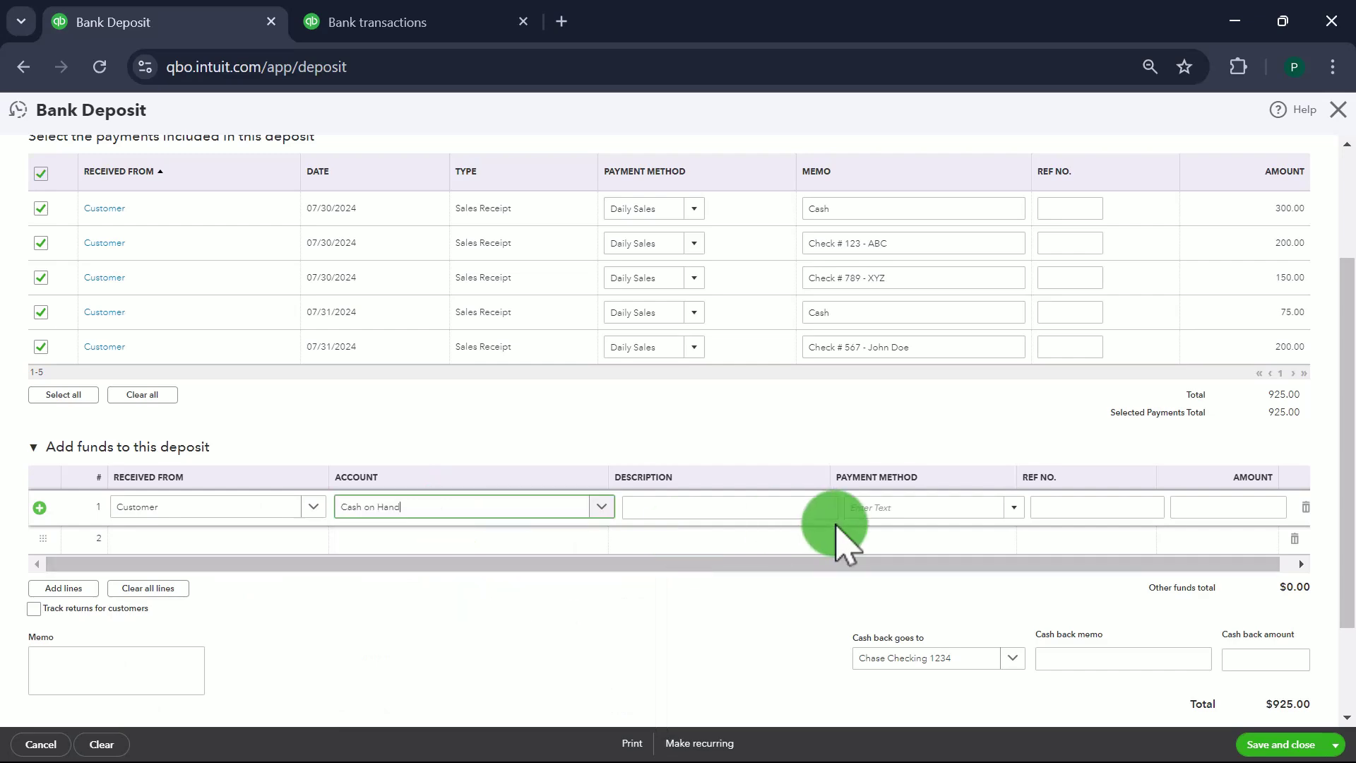
- Describe the Cash on Hand line as "Petty Cash kept" and set its amount to -175
click(805, 507)
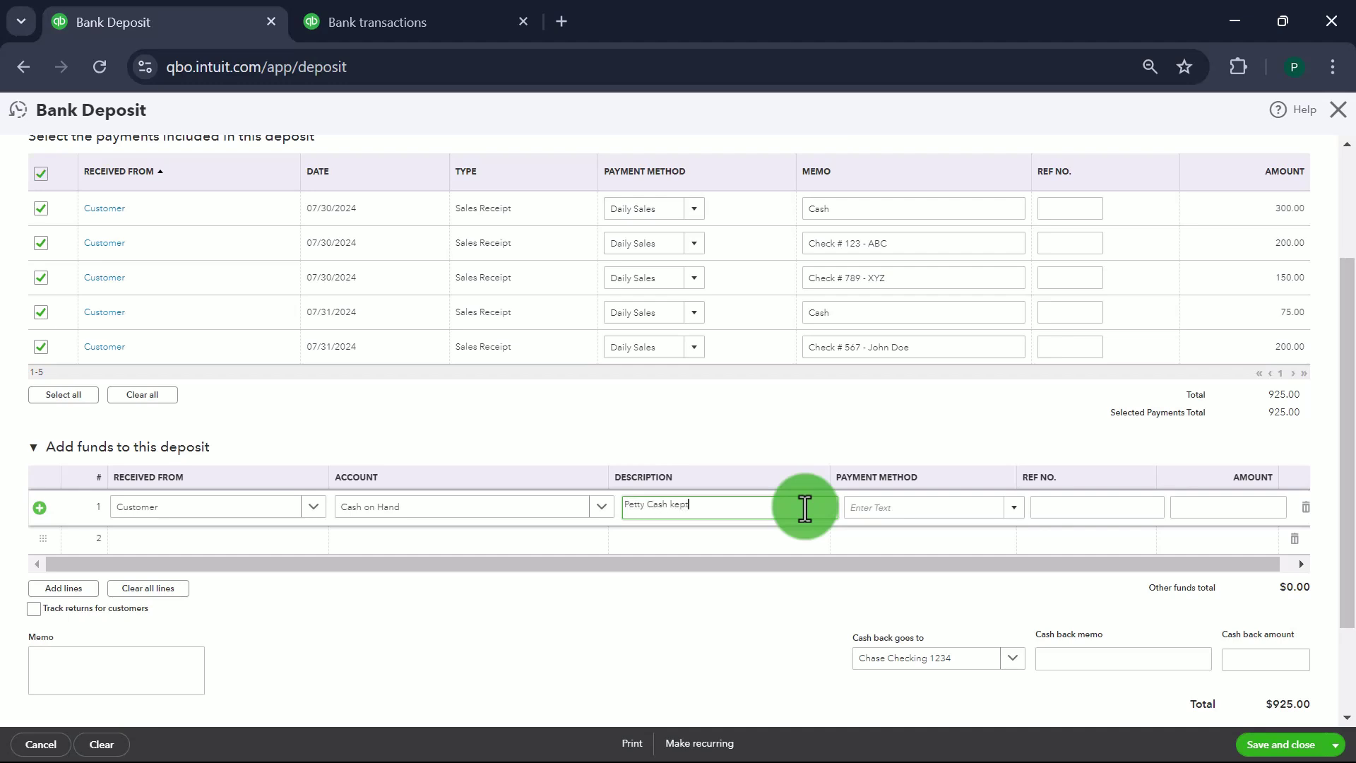
key(Tab)
key(Tab)
key(Tab)
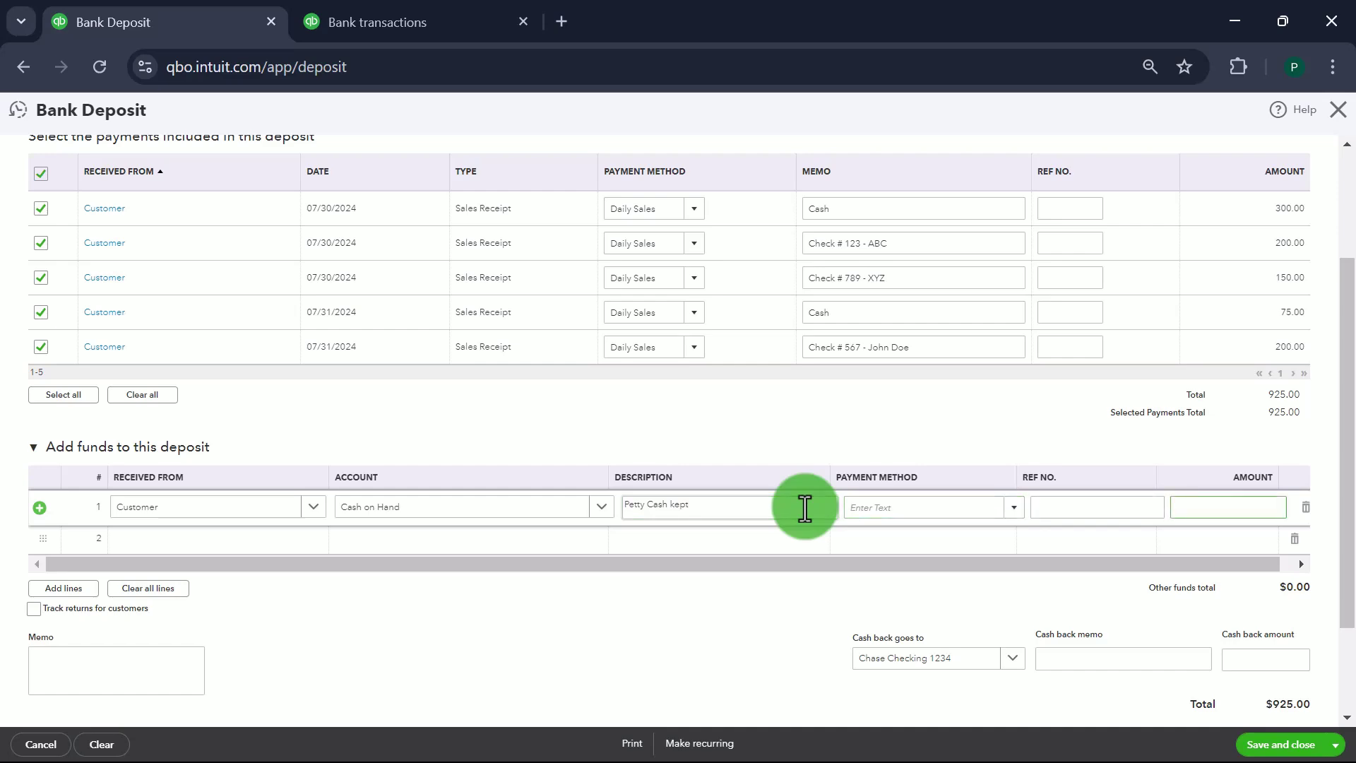
text(-175)
key(Tab)
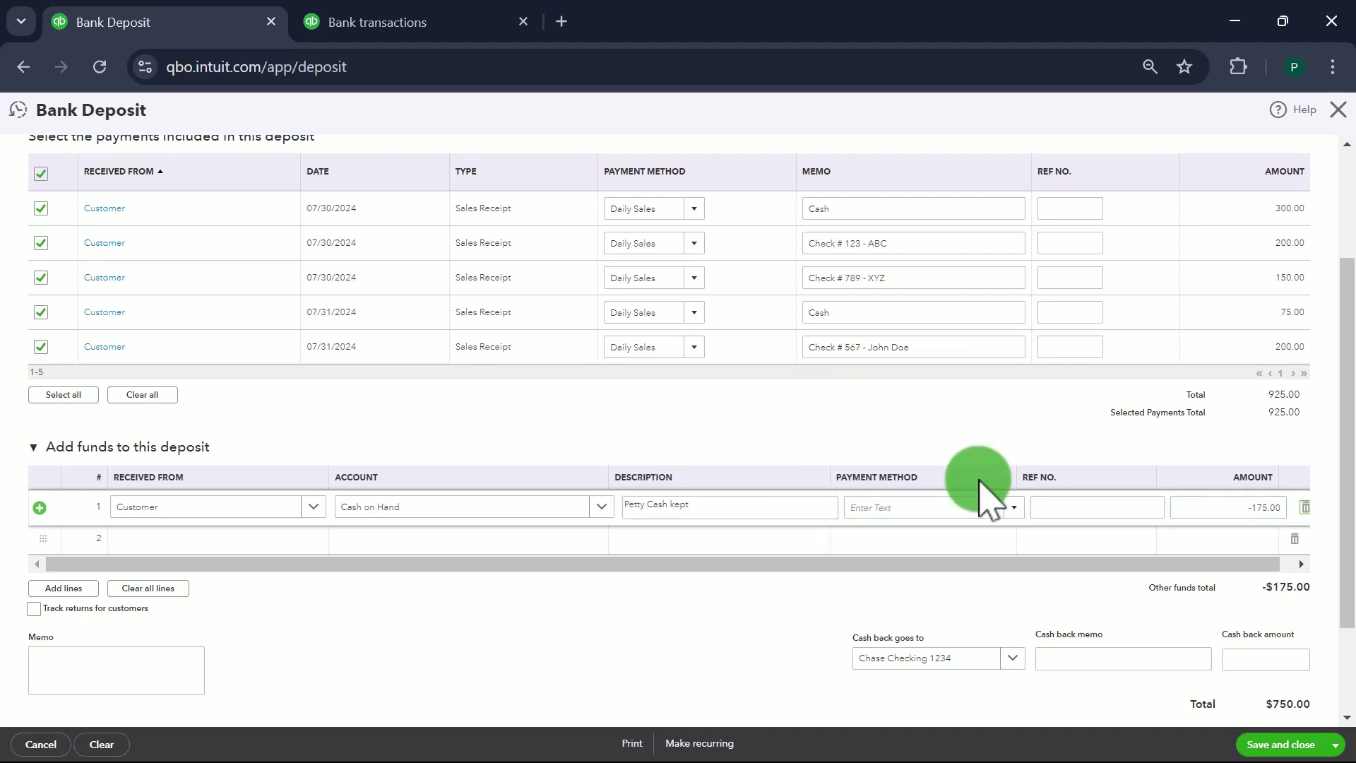
- Review the cash and check deposit's payment totals, account and date, and save the deposit
double_click(1287, 394)
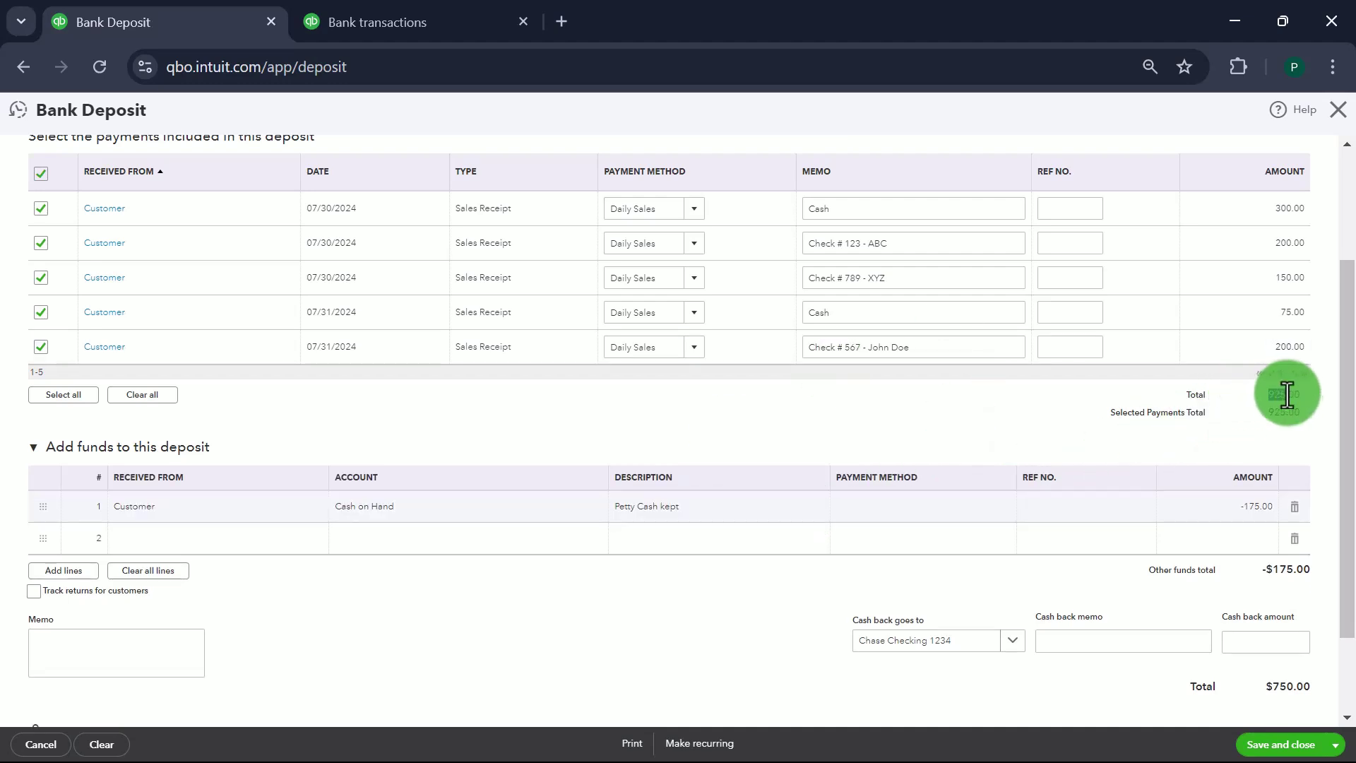
drag(1287, 394, 1302, 420)
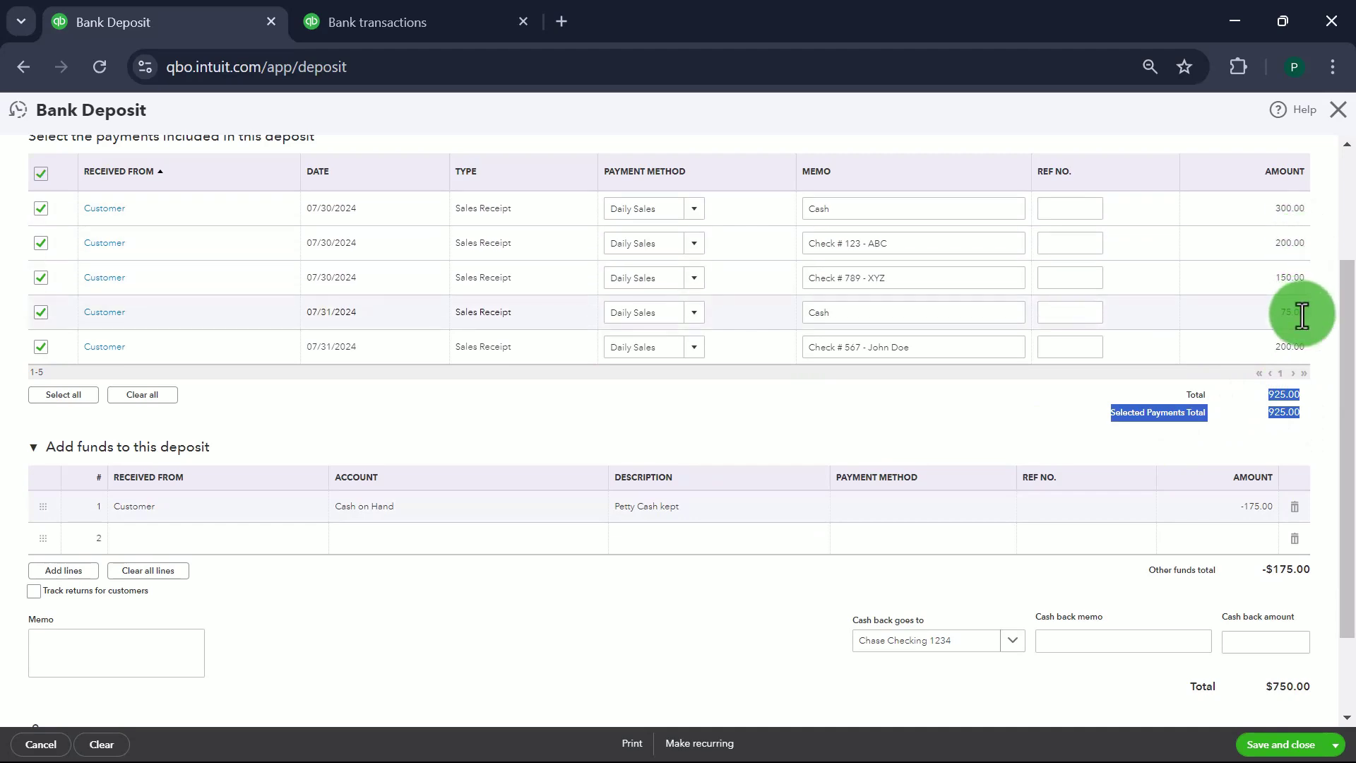
click(1250, 418)
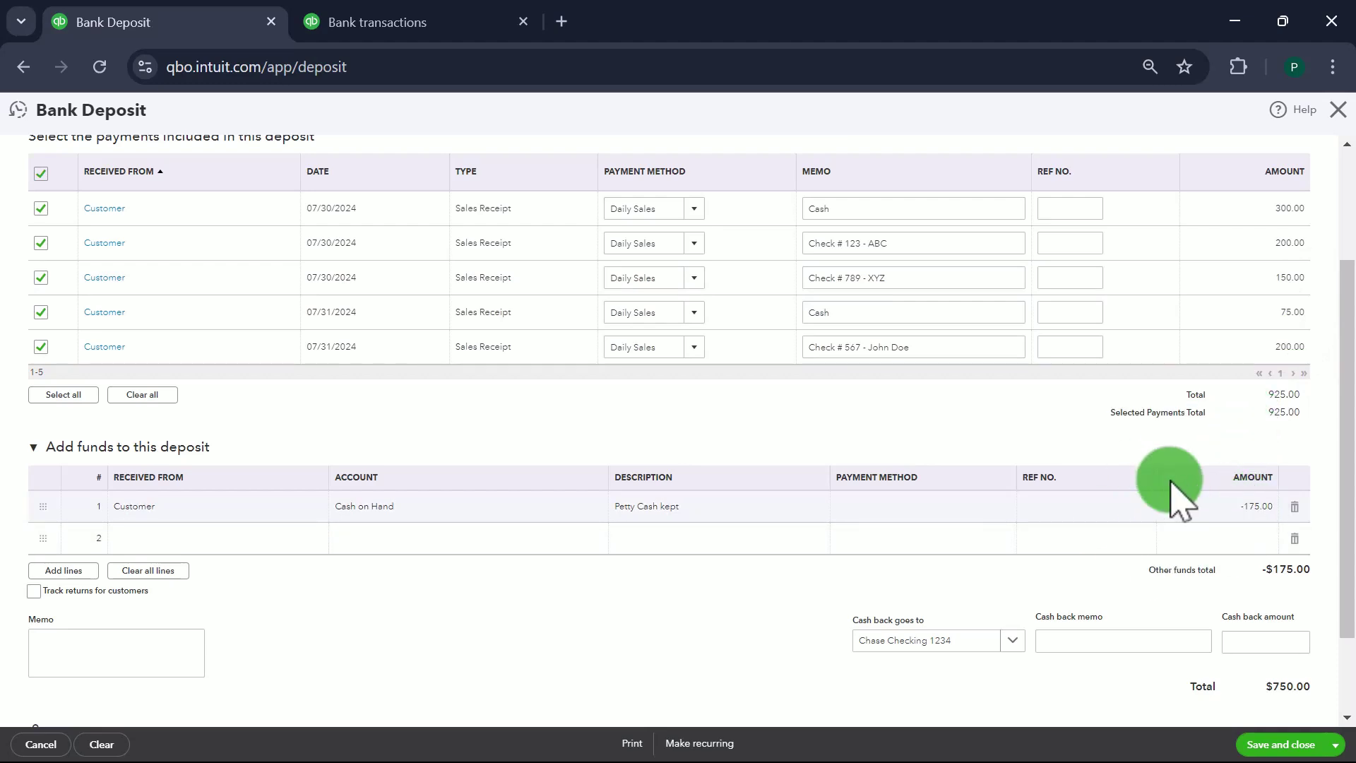
scroll(1173, 487, down, 3)
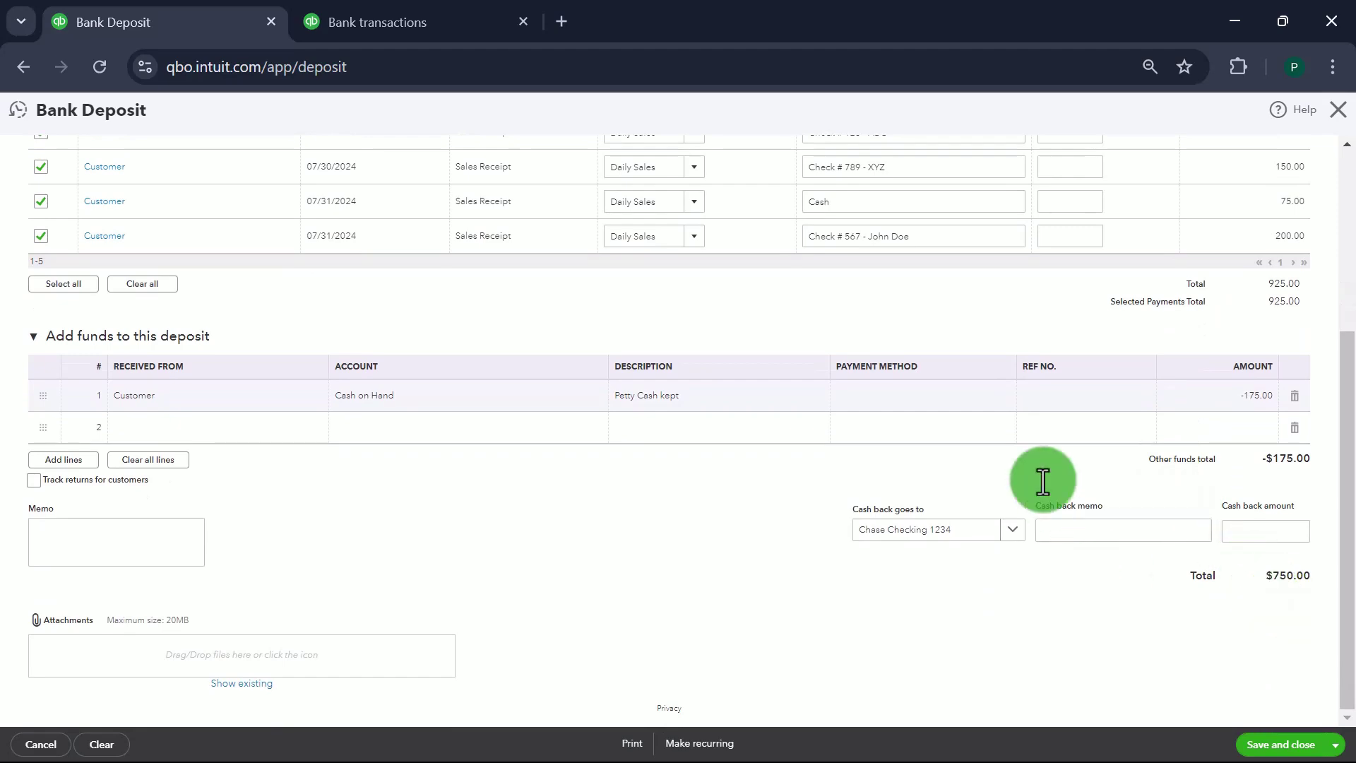
scroll(1038, 478, up, 5)
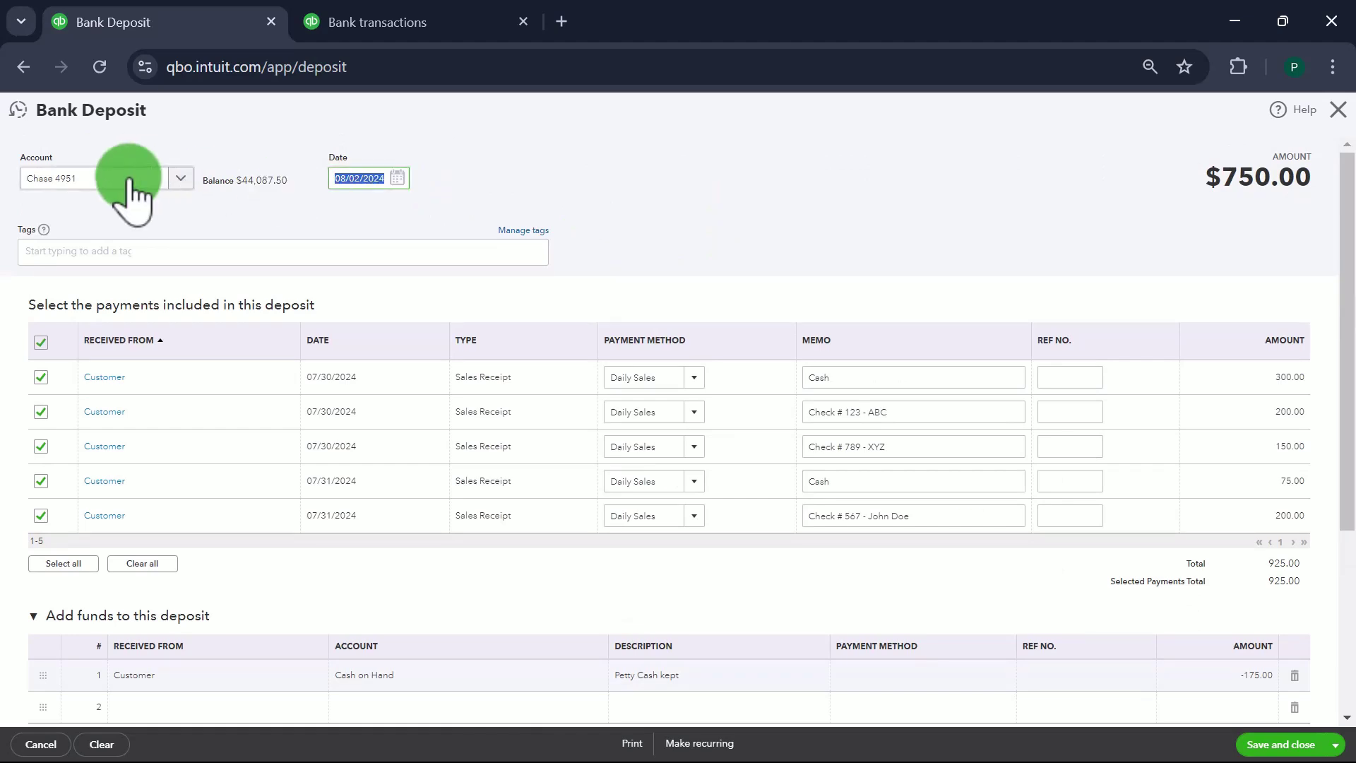
scroll(1126, 659, down, 4)
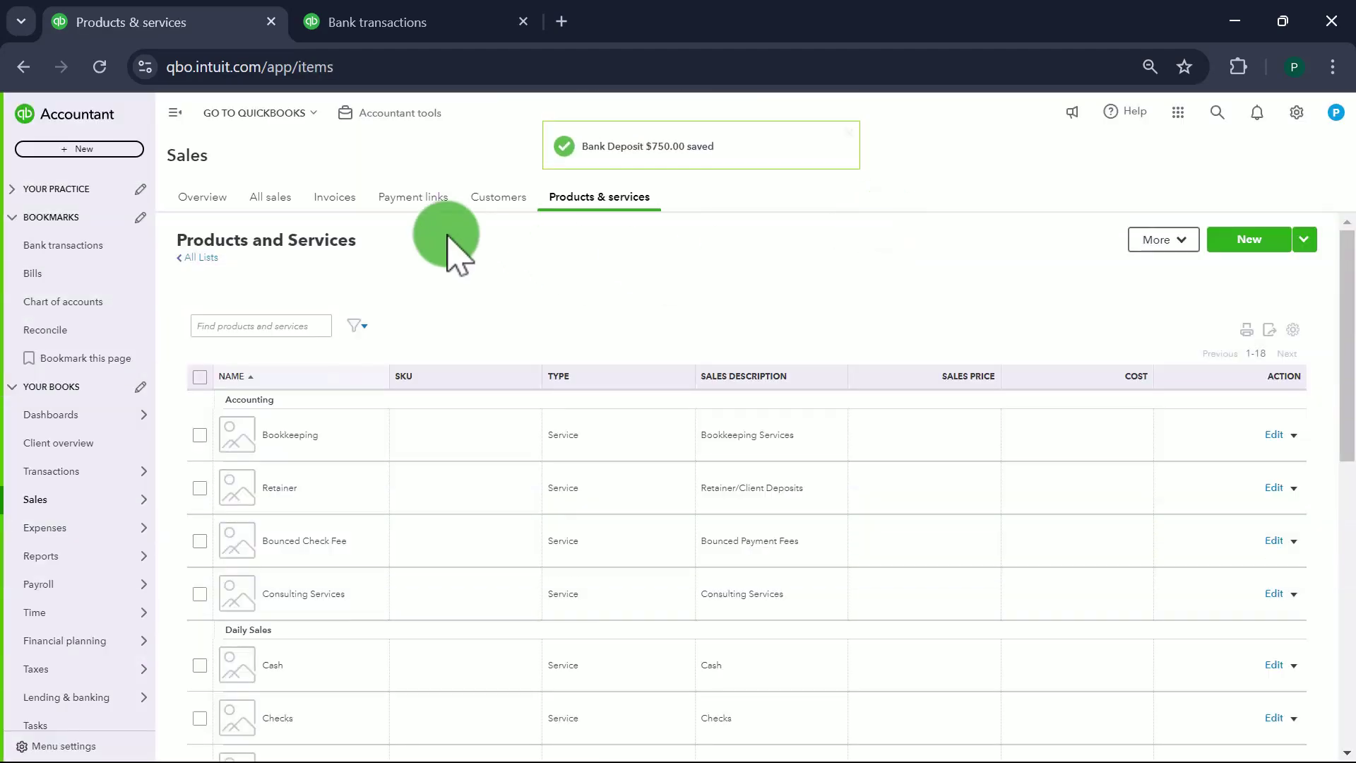
- Return to the bank transactions and match the 08/02/2024 Bank Deposit in Chase 4951 to the recorded deposit
click(416, 35)
click(883, 342)
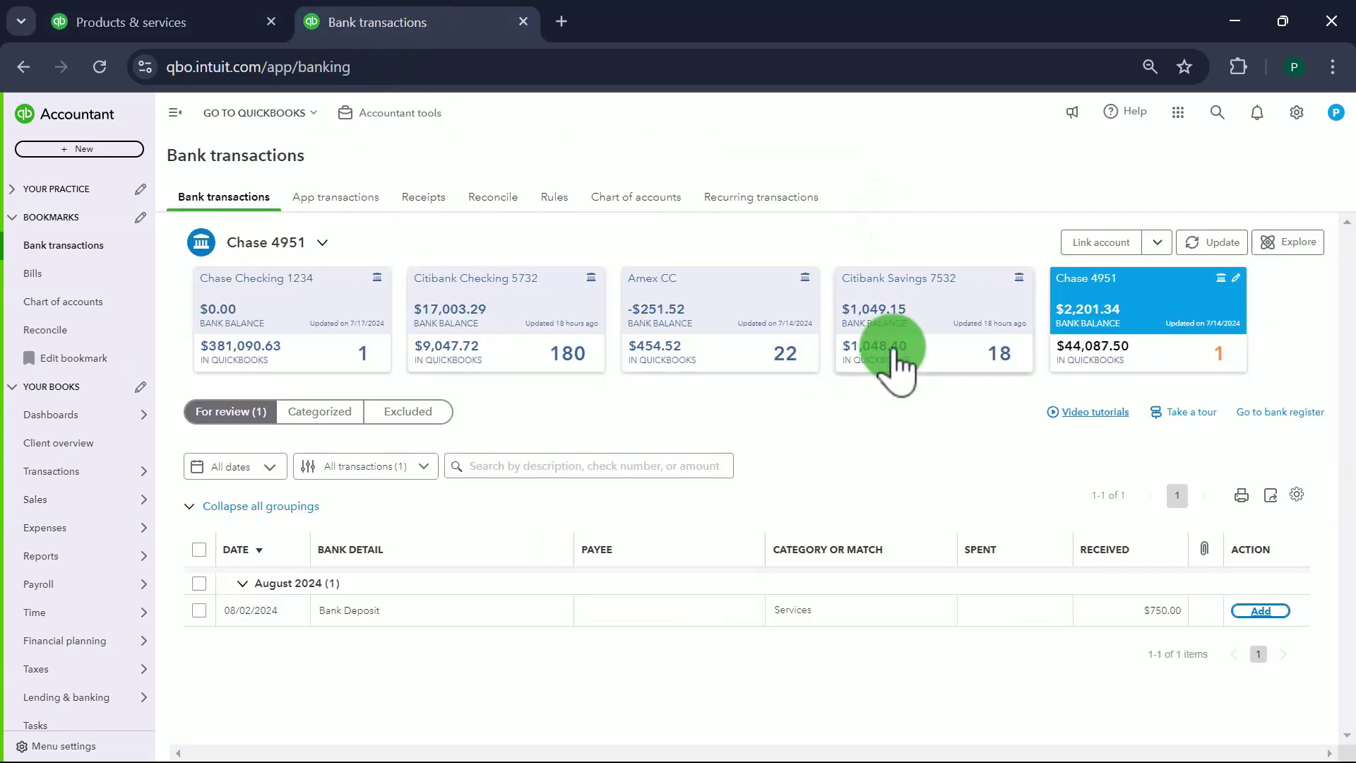
click(1122, 353)
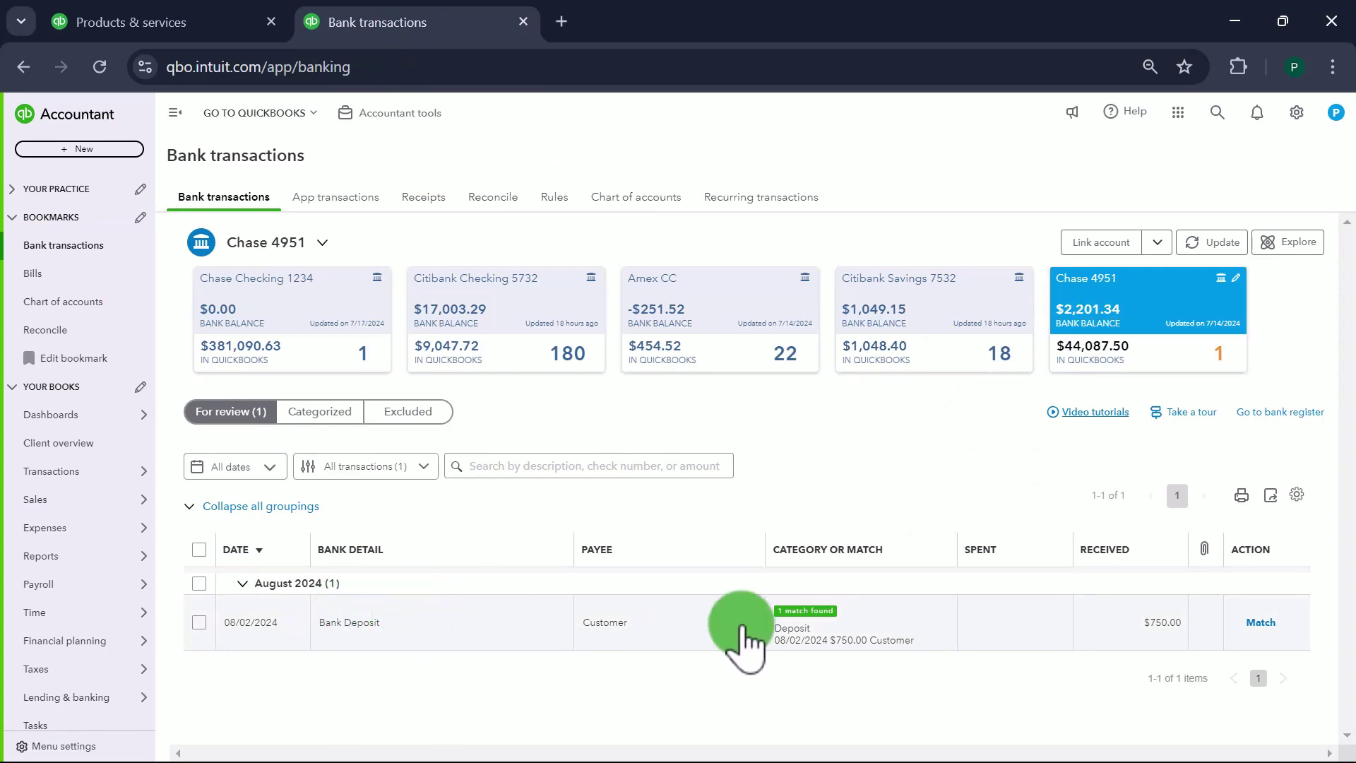
click(1262, 623)
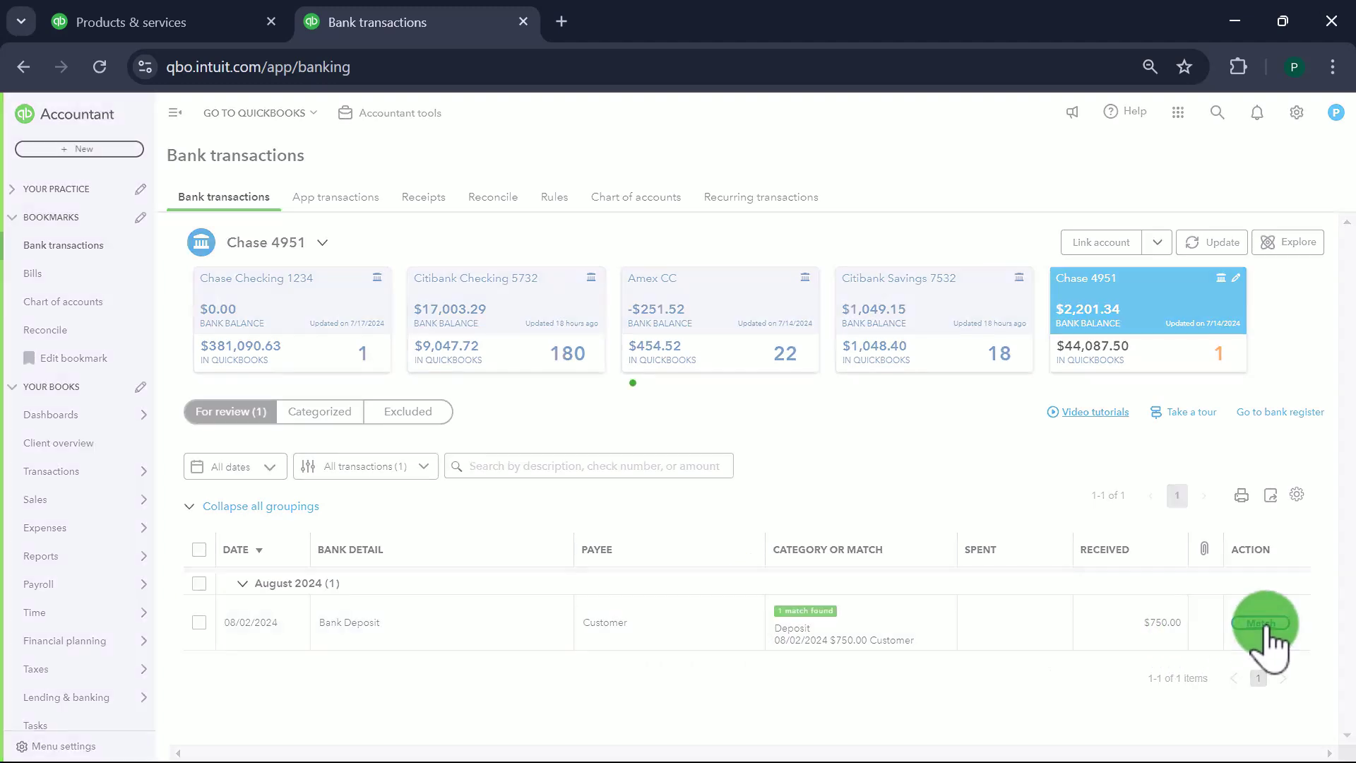